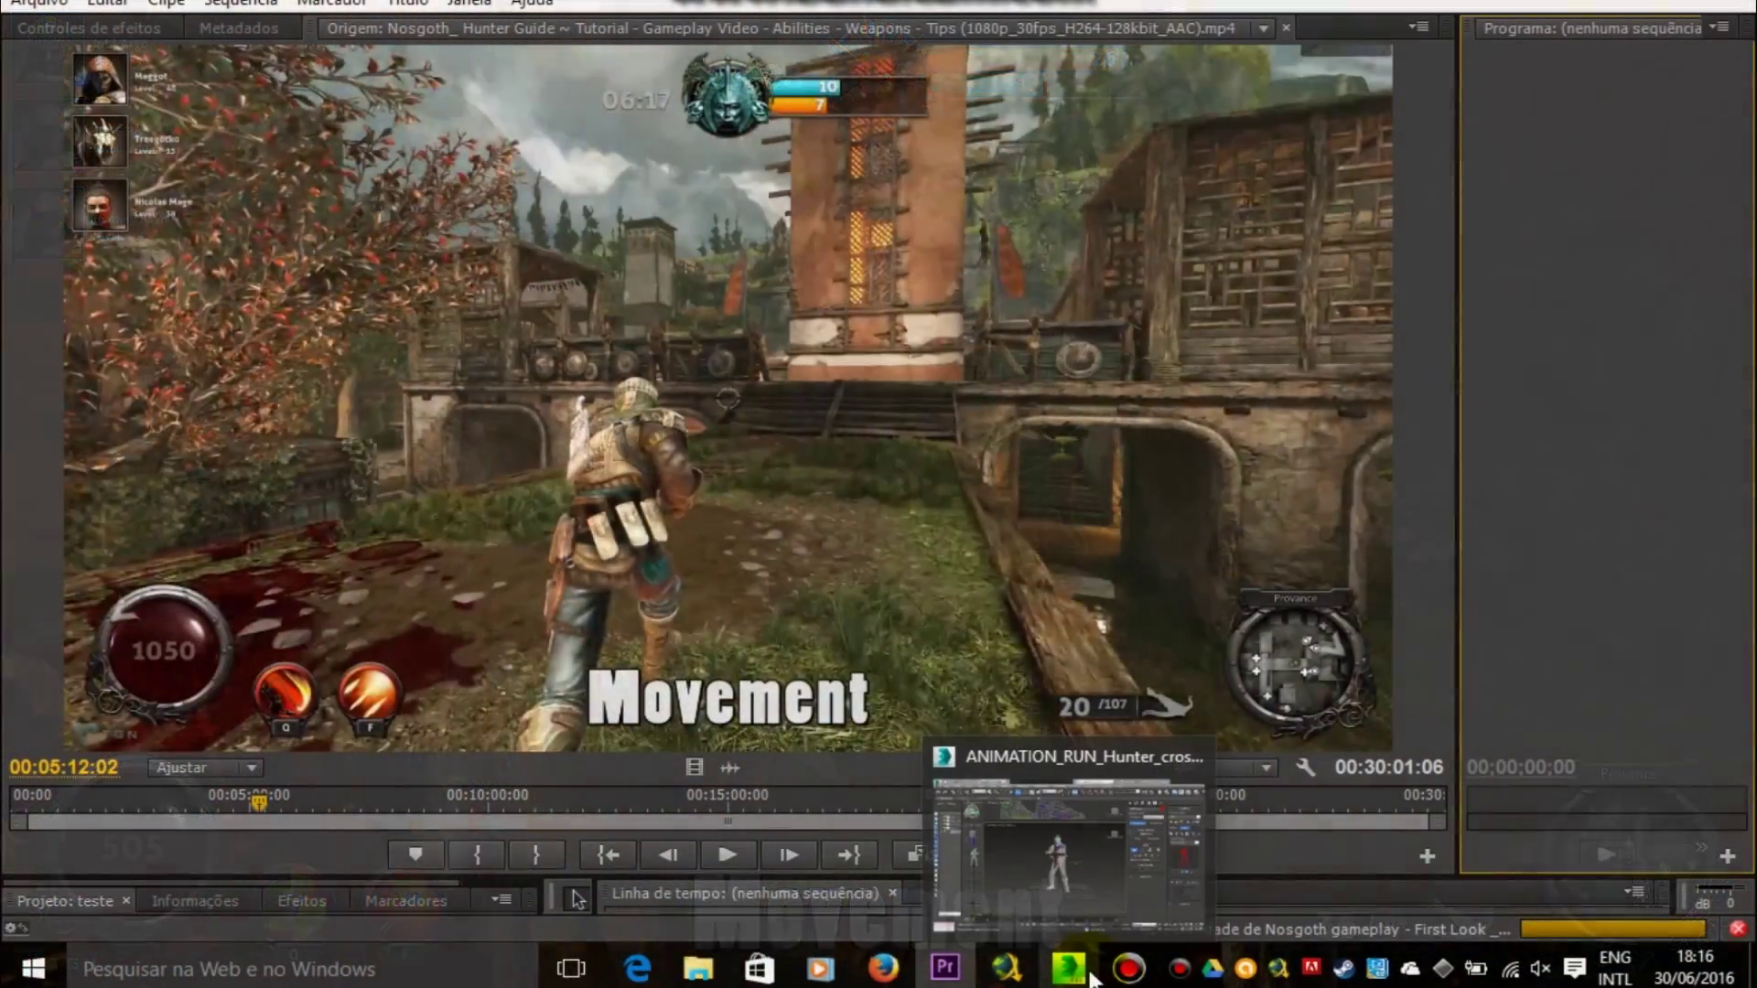
Step: Switch to 3ds Max and rotate the biped's main body control to turn the hips for the running pose
click(1078, 973)
drag(1162, 324, 986, 408)
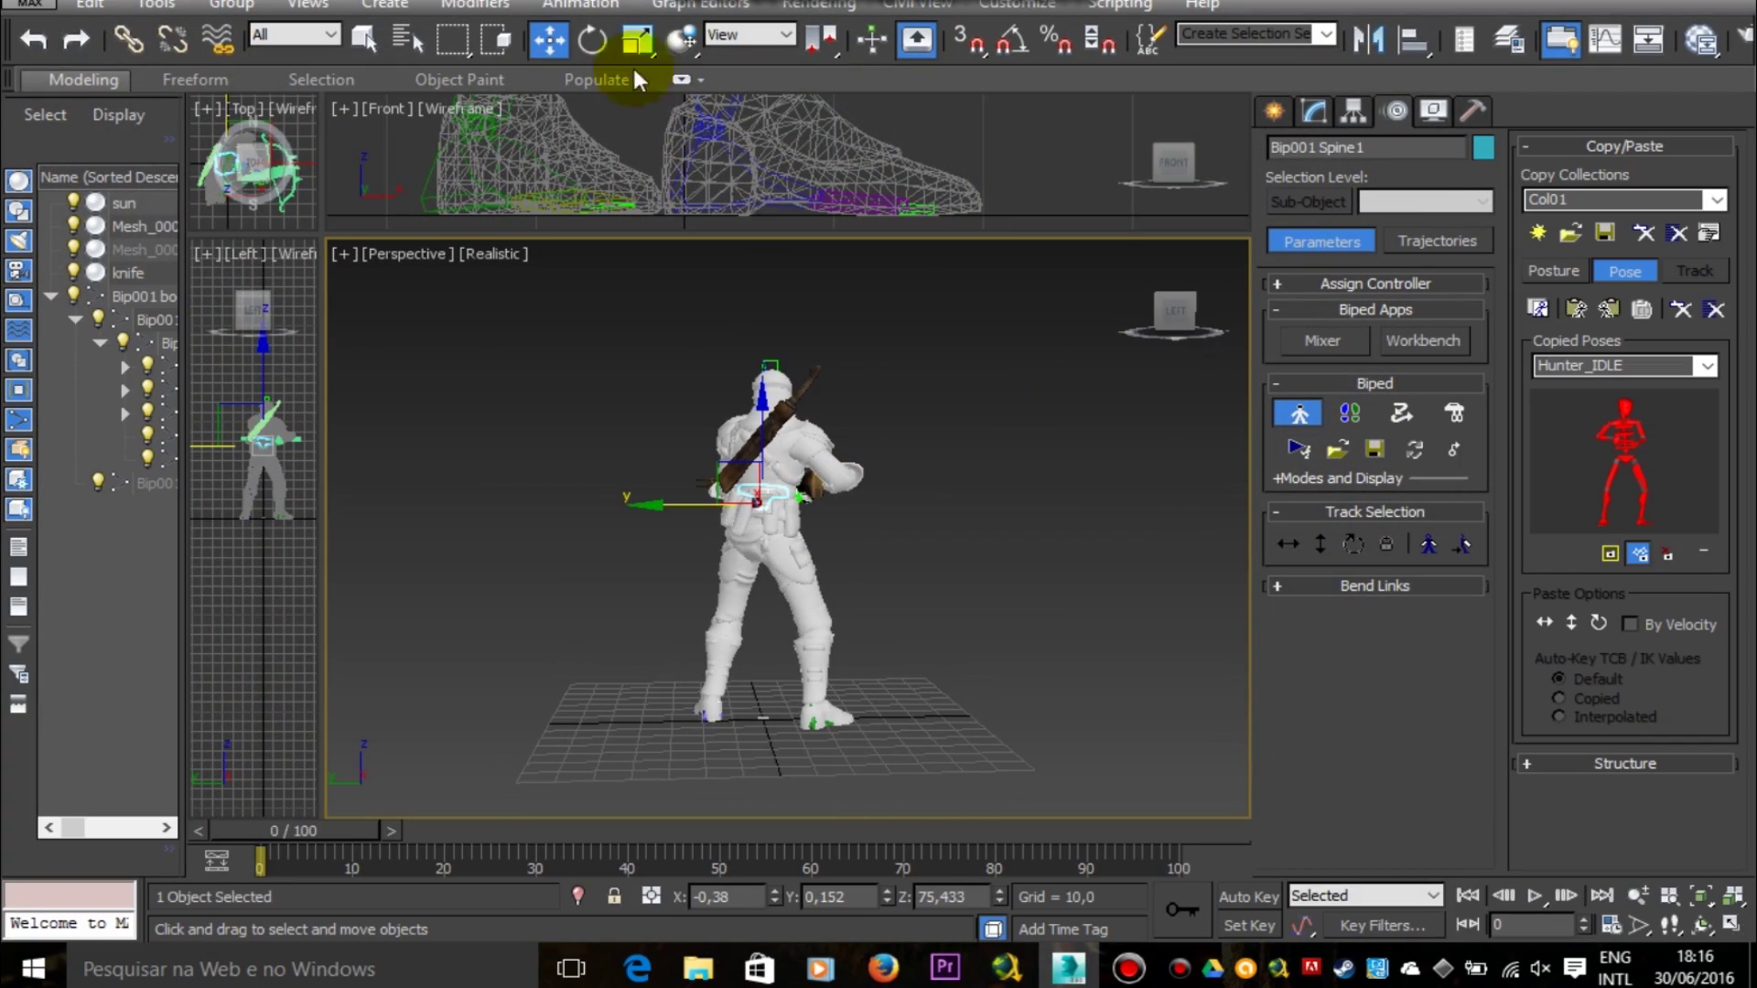
click(592, 40)
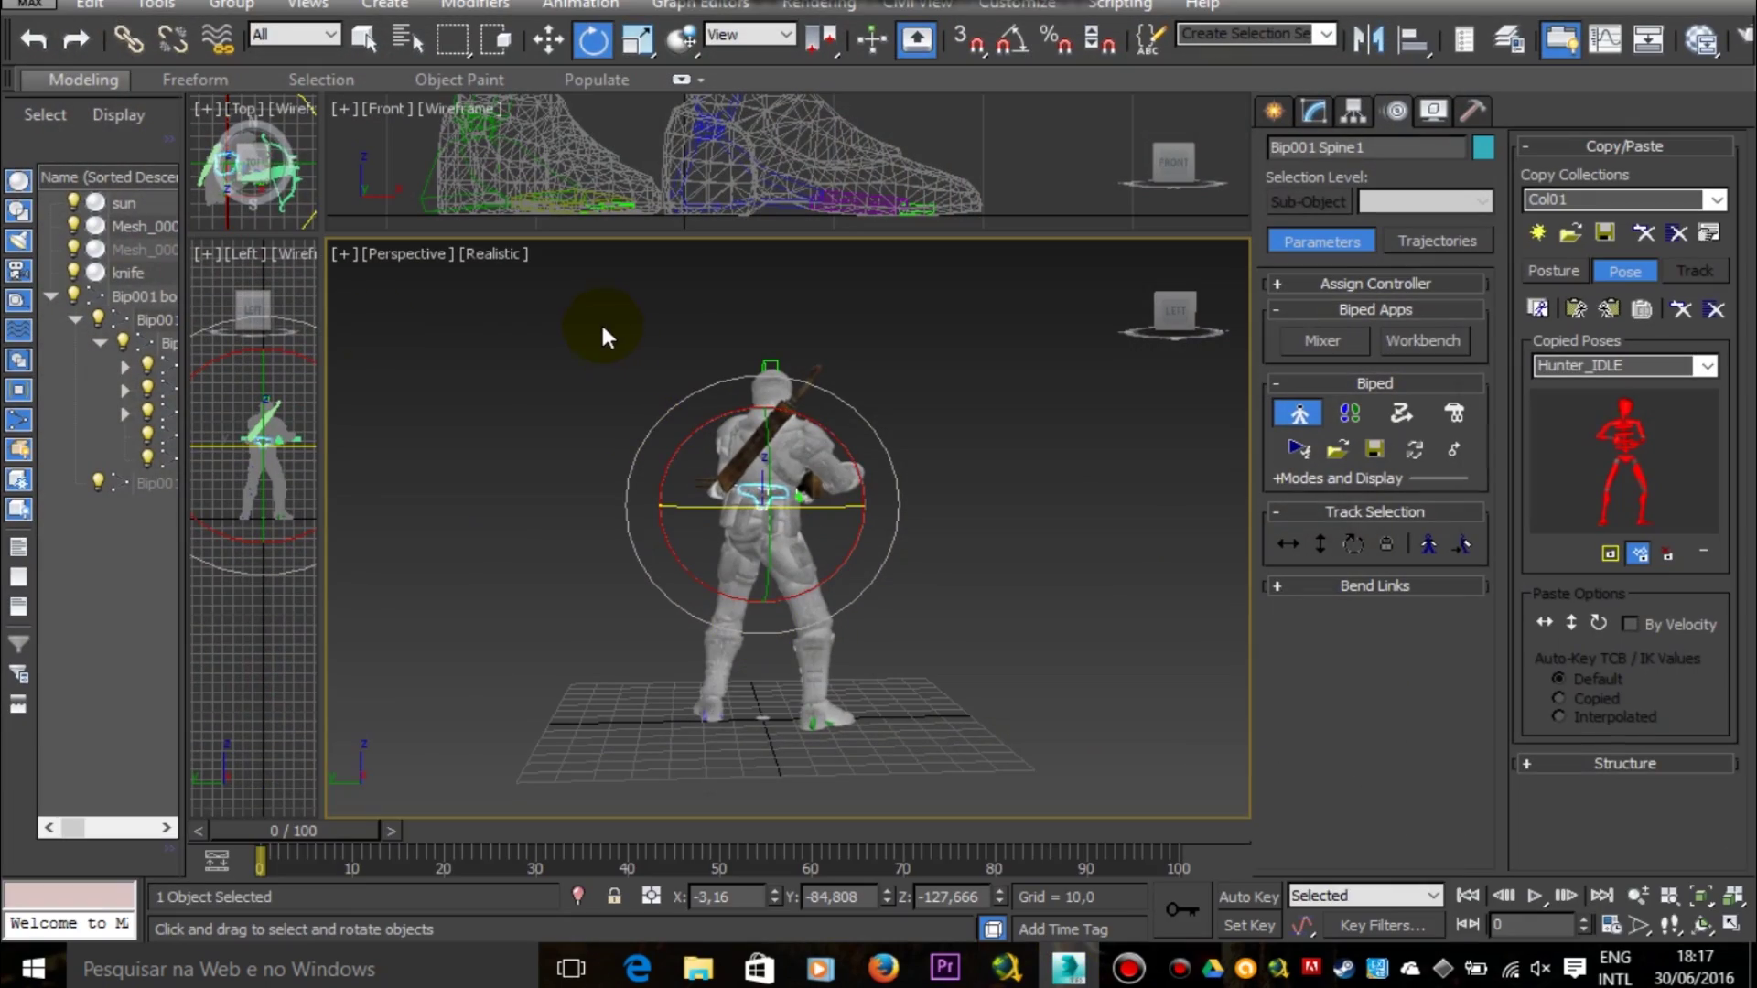
click(712, 553)
drag(749, 550, 827, 551)
drag(765, 546, 761, 513)
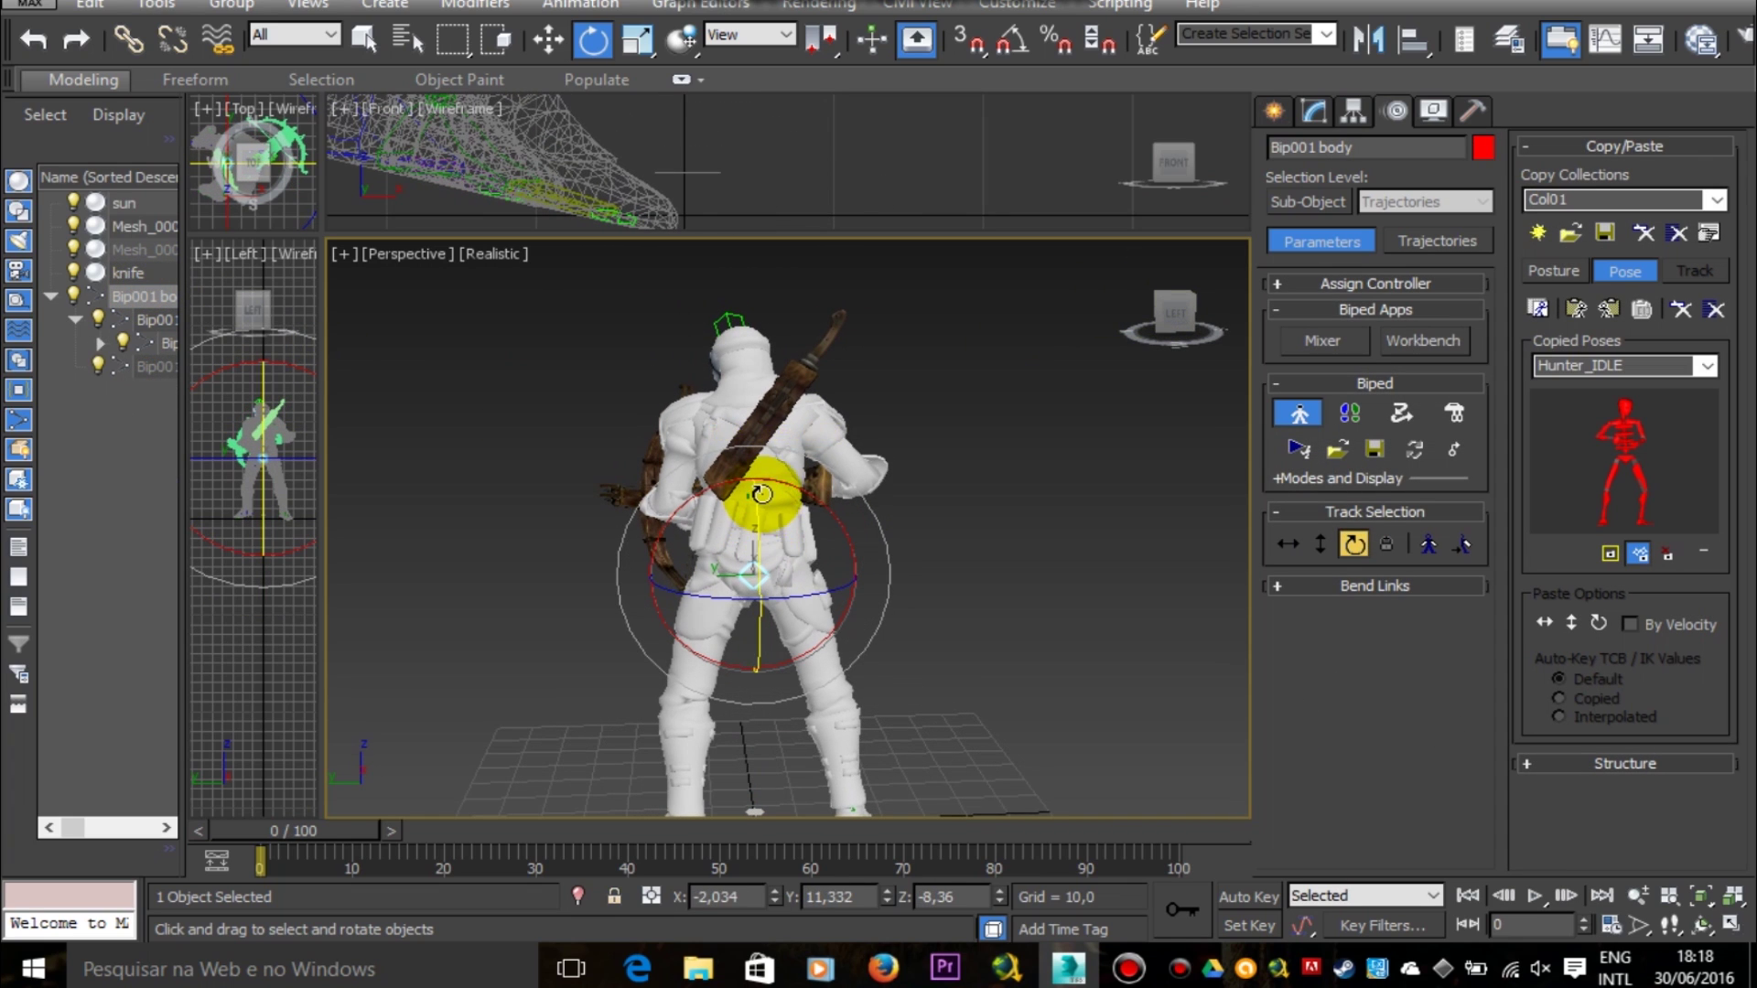
Step: Rotate the biped's right thigh to raise the knee forward and rotate the right calf to angle the lower leg
mouse_move(1143, 340)
mouse_down()
mouse_move(1217, 343)
mouse_move(1141, 363)
mouse_up()
click(788, 569)
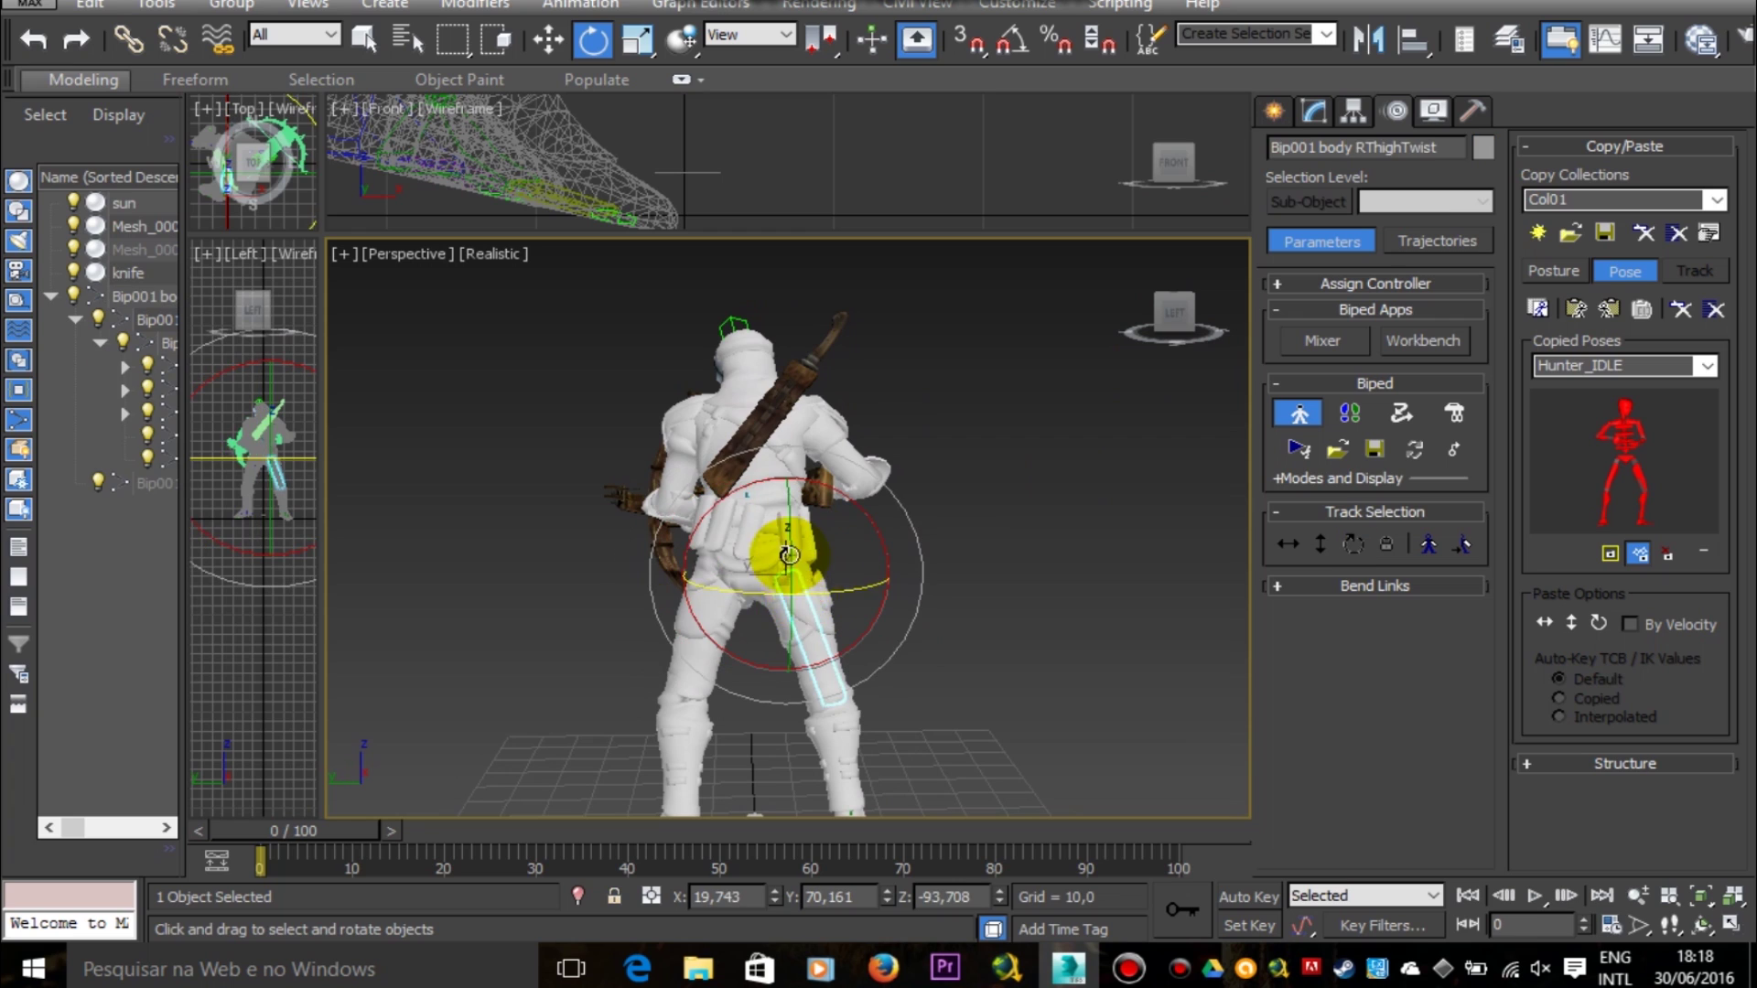
click(763, 602)
click(802, 599)
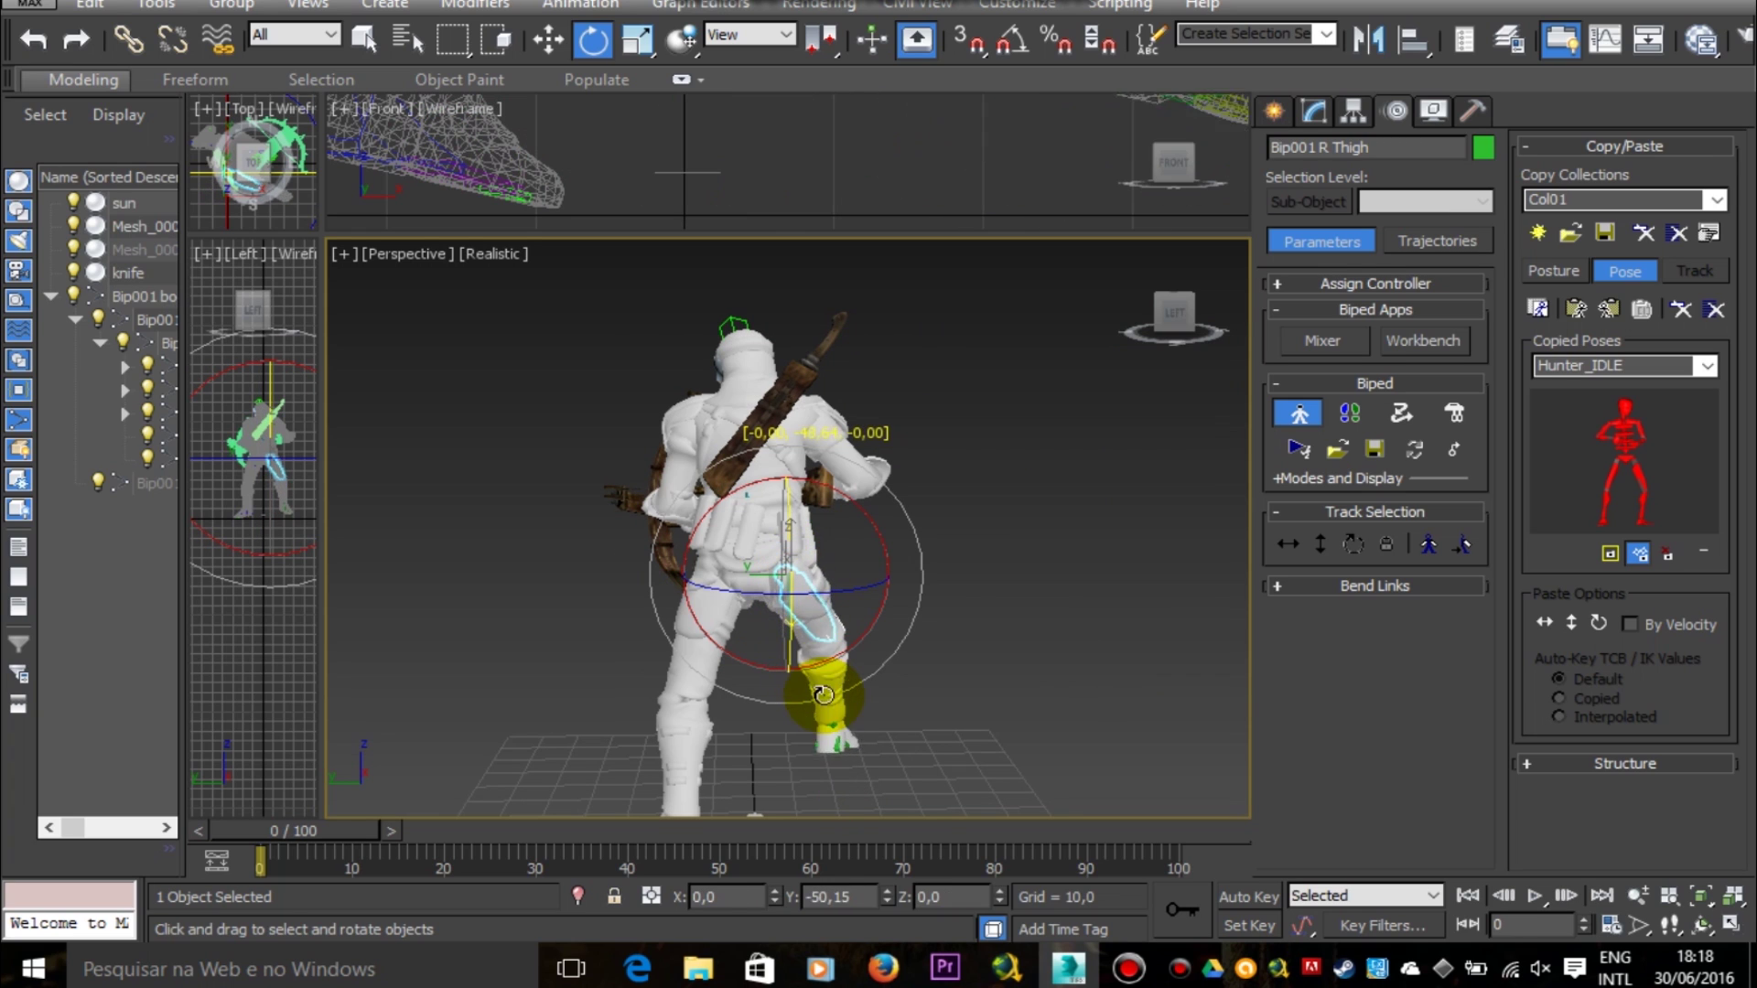
drag(828, 715, 829, 716)
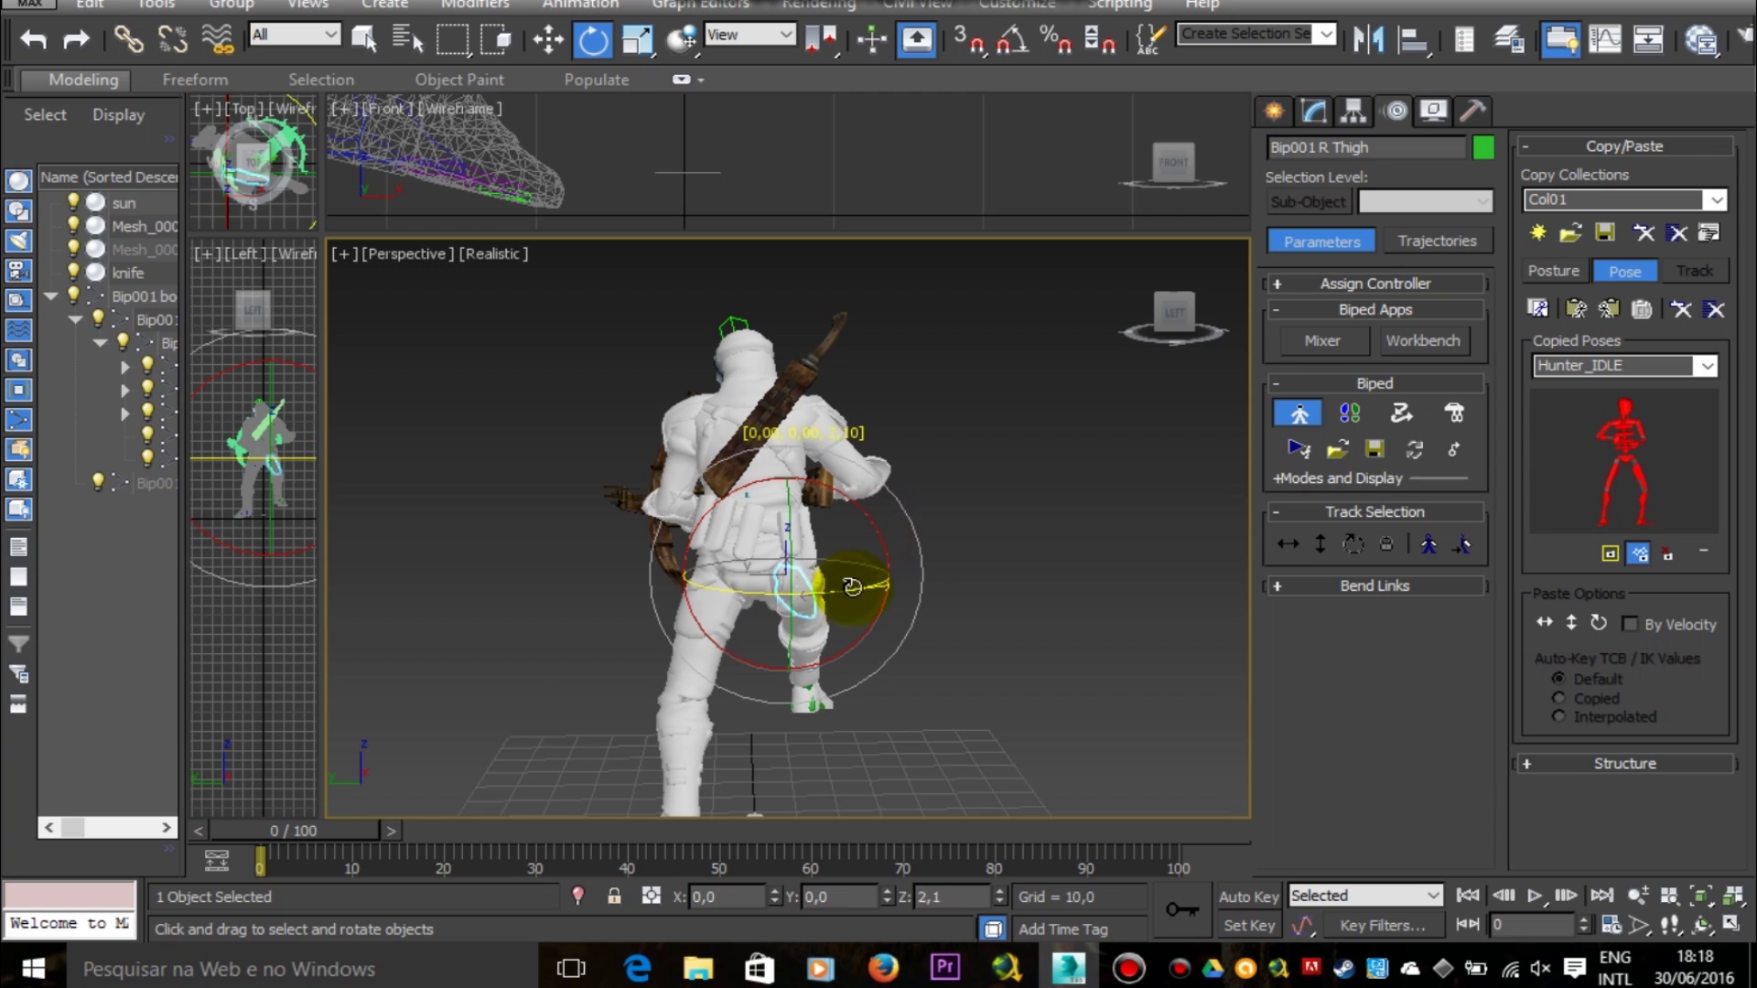
click(814, 678)
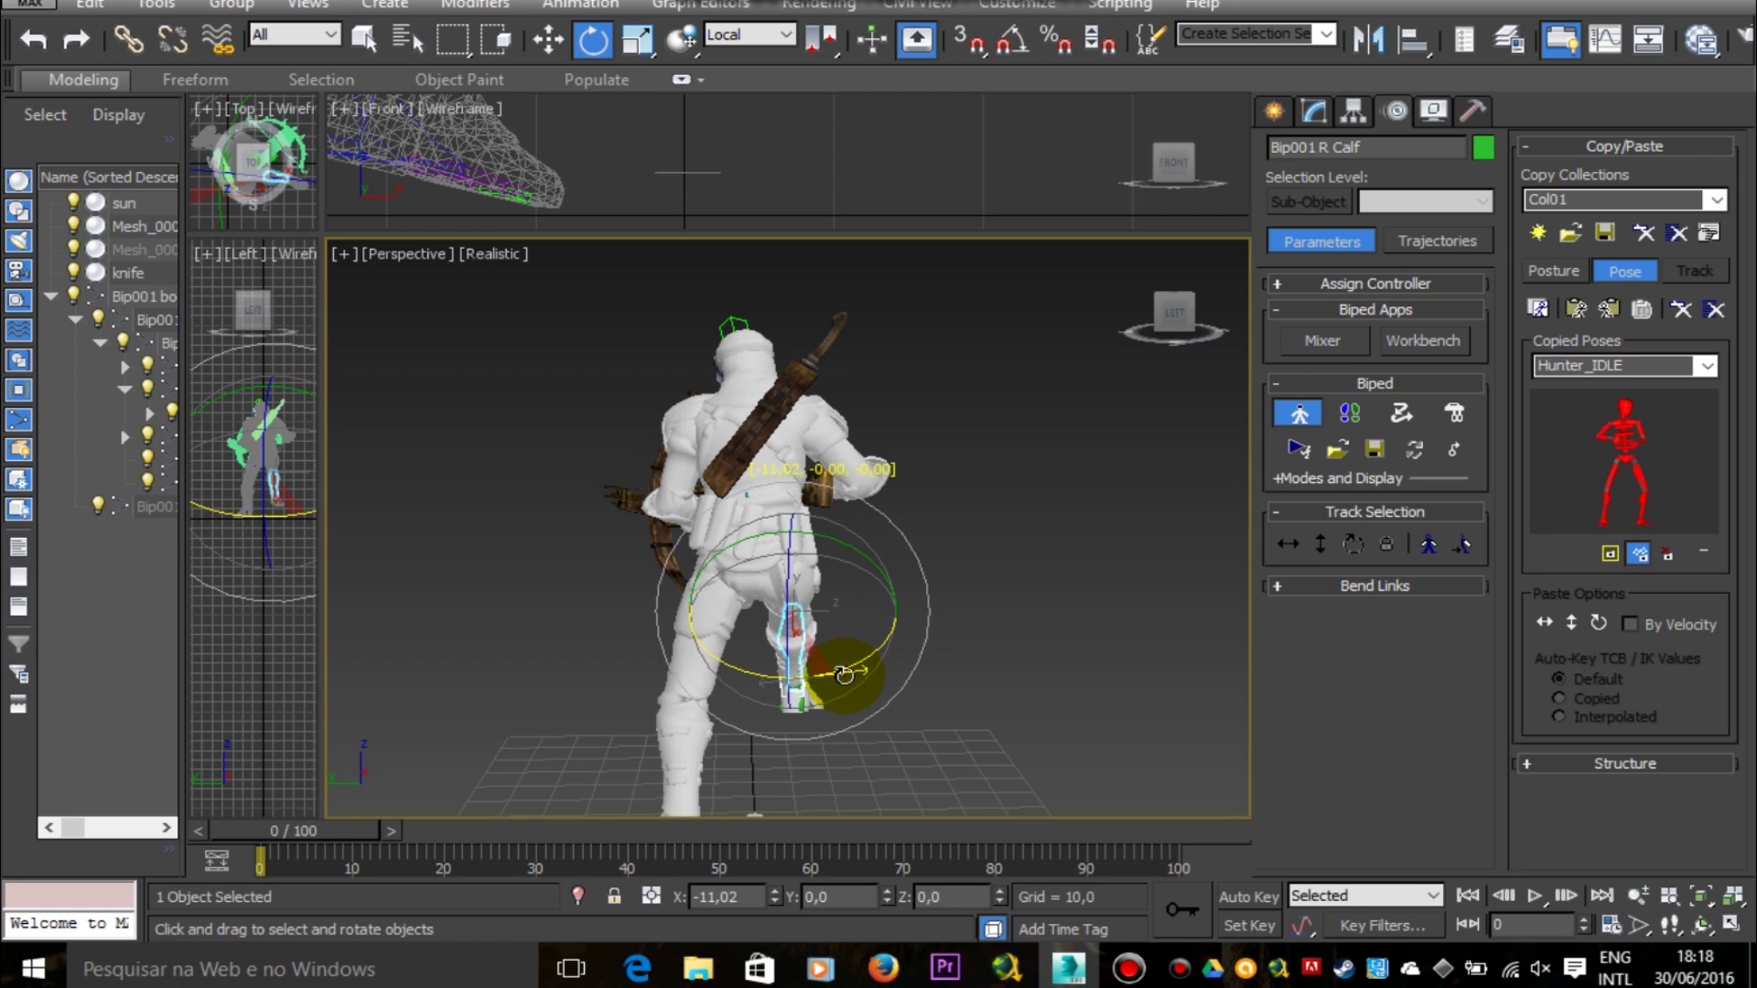
drag(1148, 330, 1057, 332)
Step: Rotate the biped's right foot to match the running hunter in the Premiere Pro reference footage
click(759, 726)
drag(1143, 325, 1221, 330)
click(945, 964)
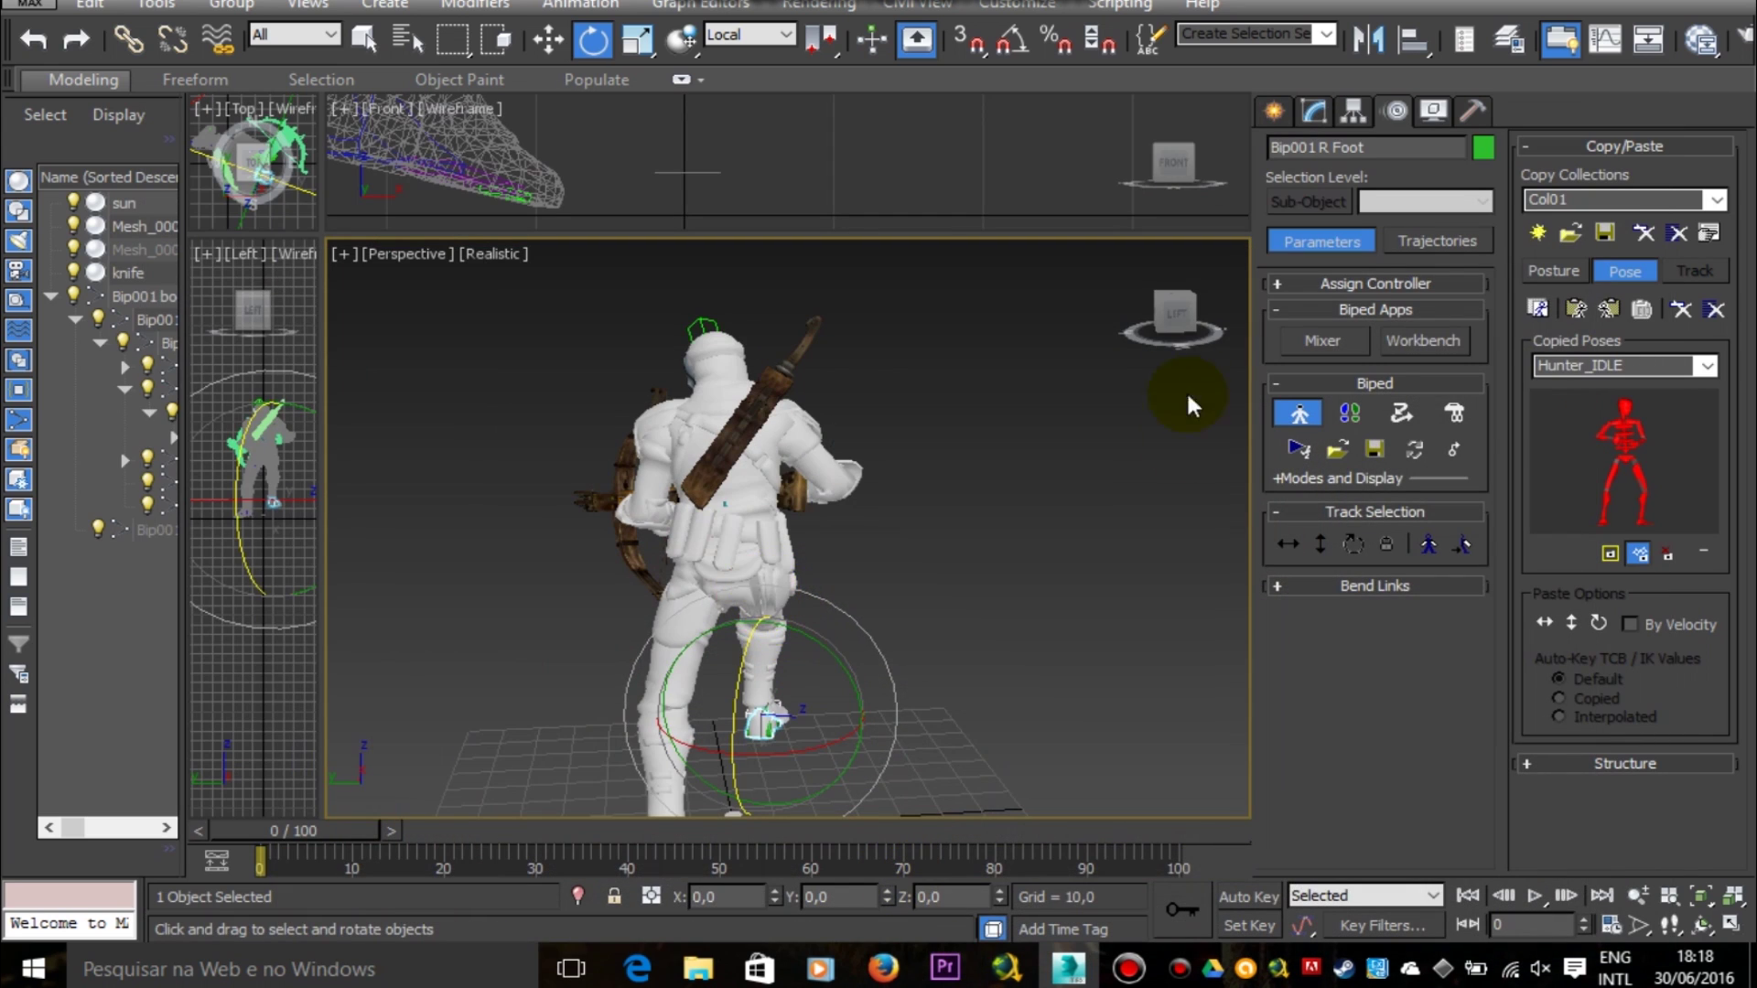
drag(1190, 405, 1123, 393)
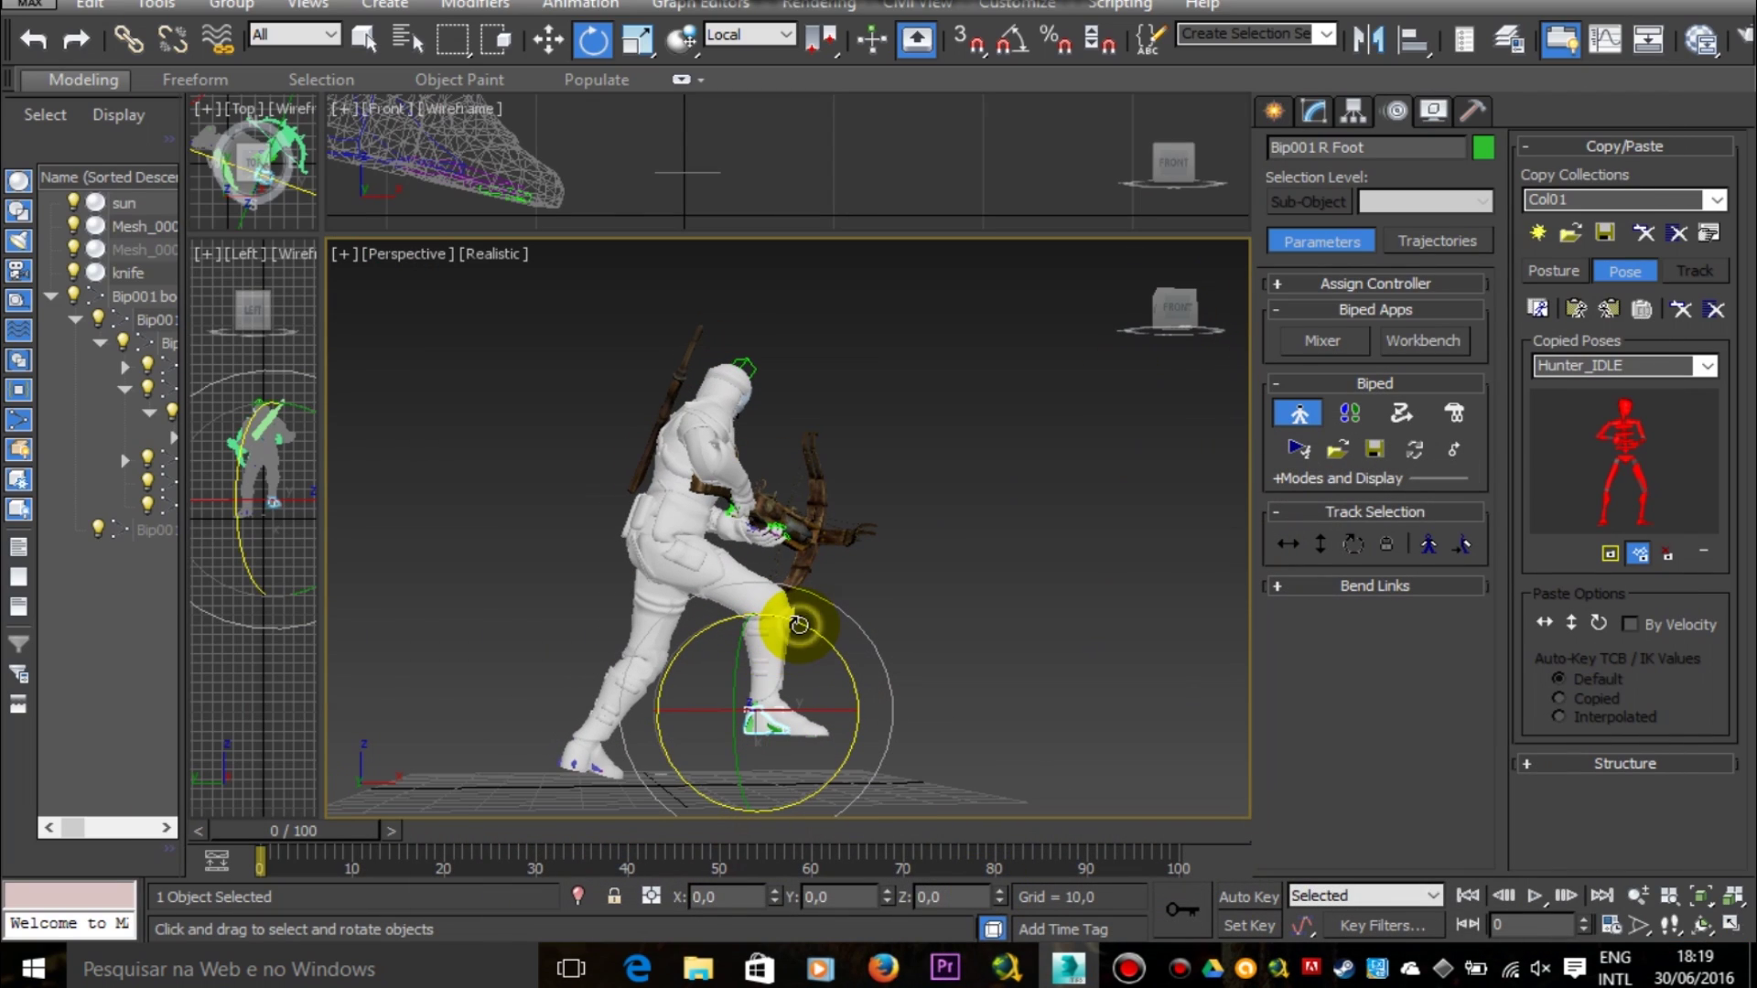
drag(792, 621, 795, 623)
drag(1173, 316, 1174, 411)
drag(722, 633, 719, 632)
middle_drag(964, 527, 1007, 373)
drag(1169, 317, 1235, 261)
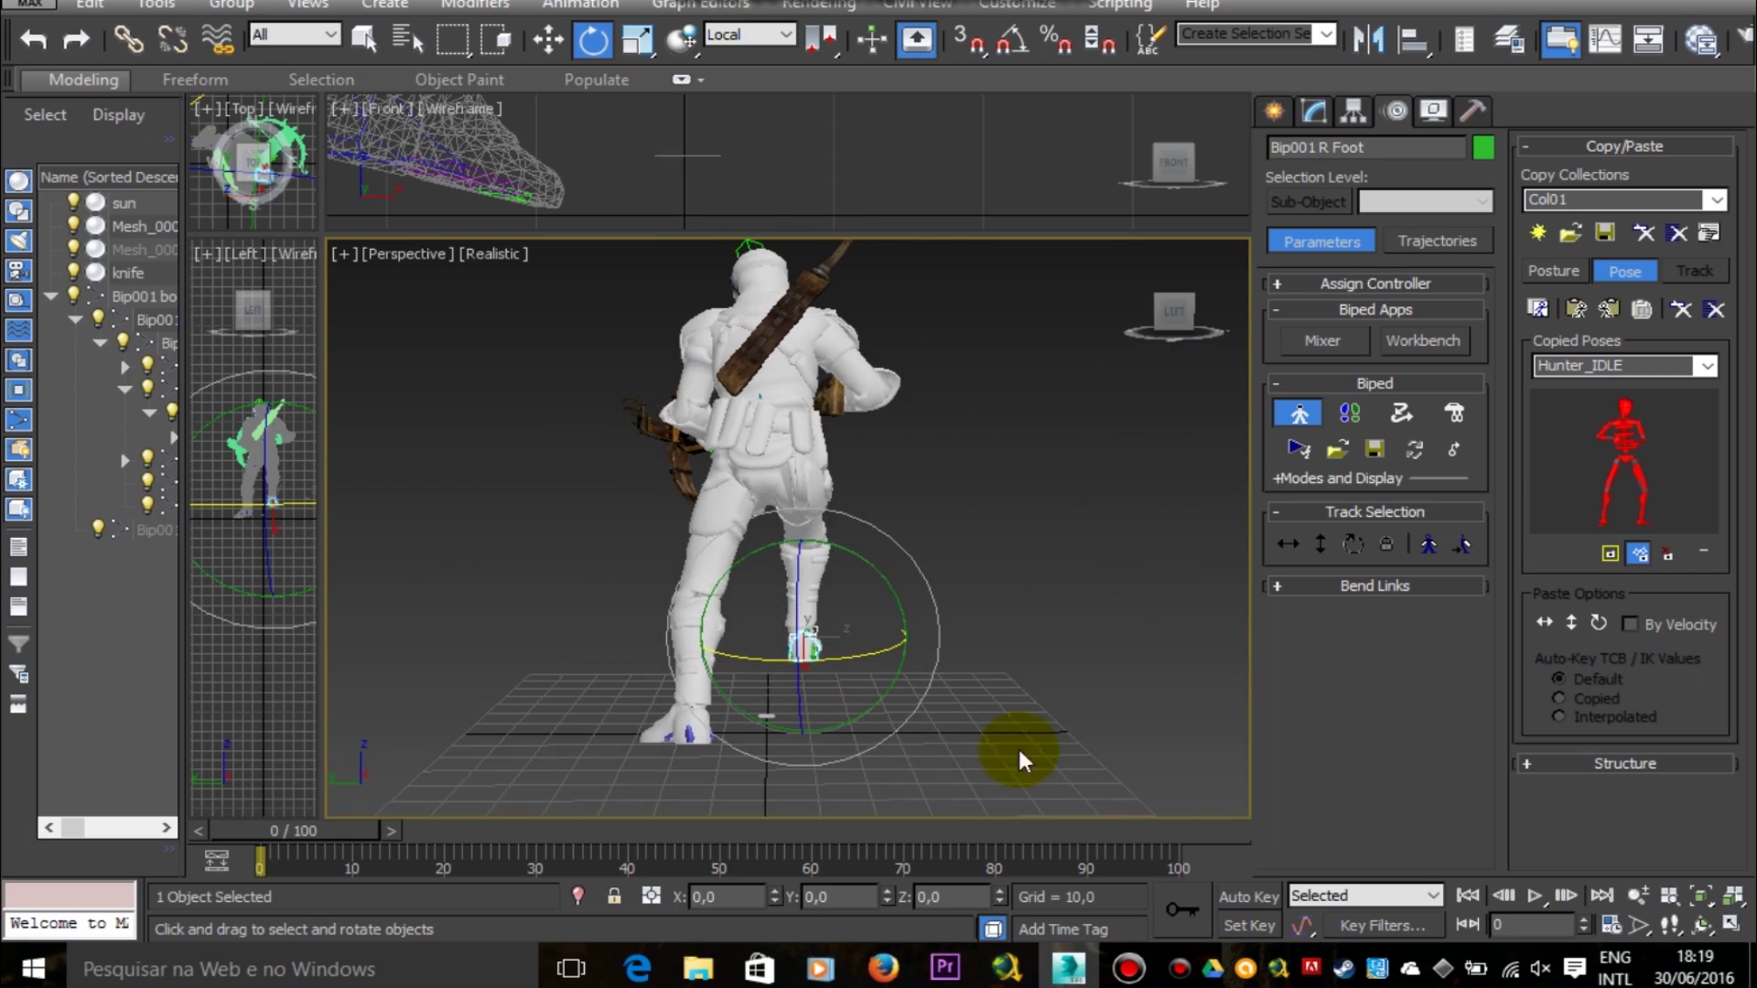
Step: Check the Premiere Pro reference footage and rotate the biped's lower spine to set the torso's lean
click(948, 968)
click(951, 968)
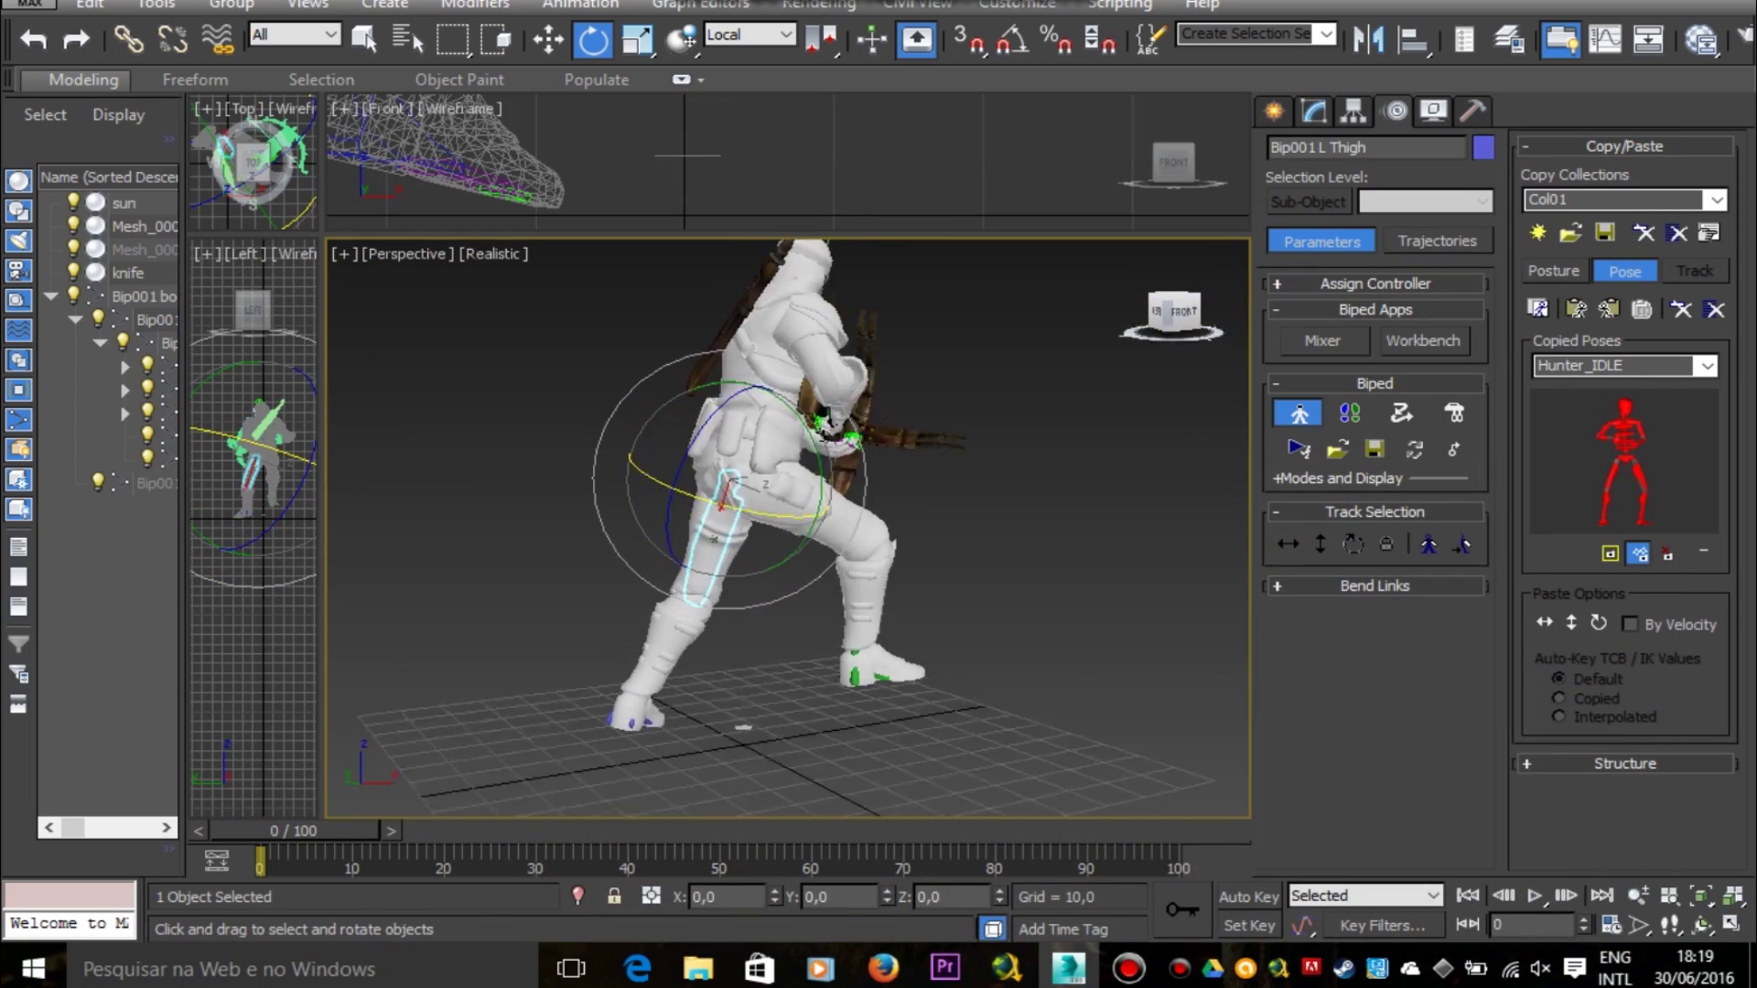
click(725, 399)
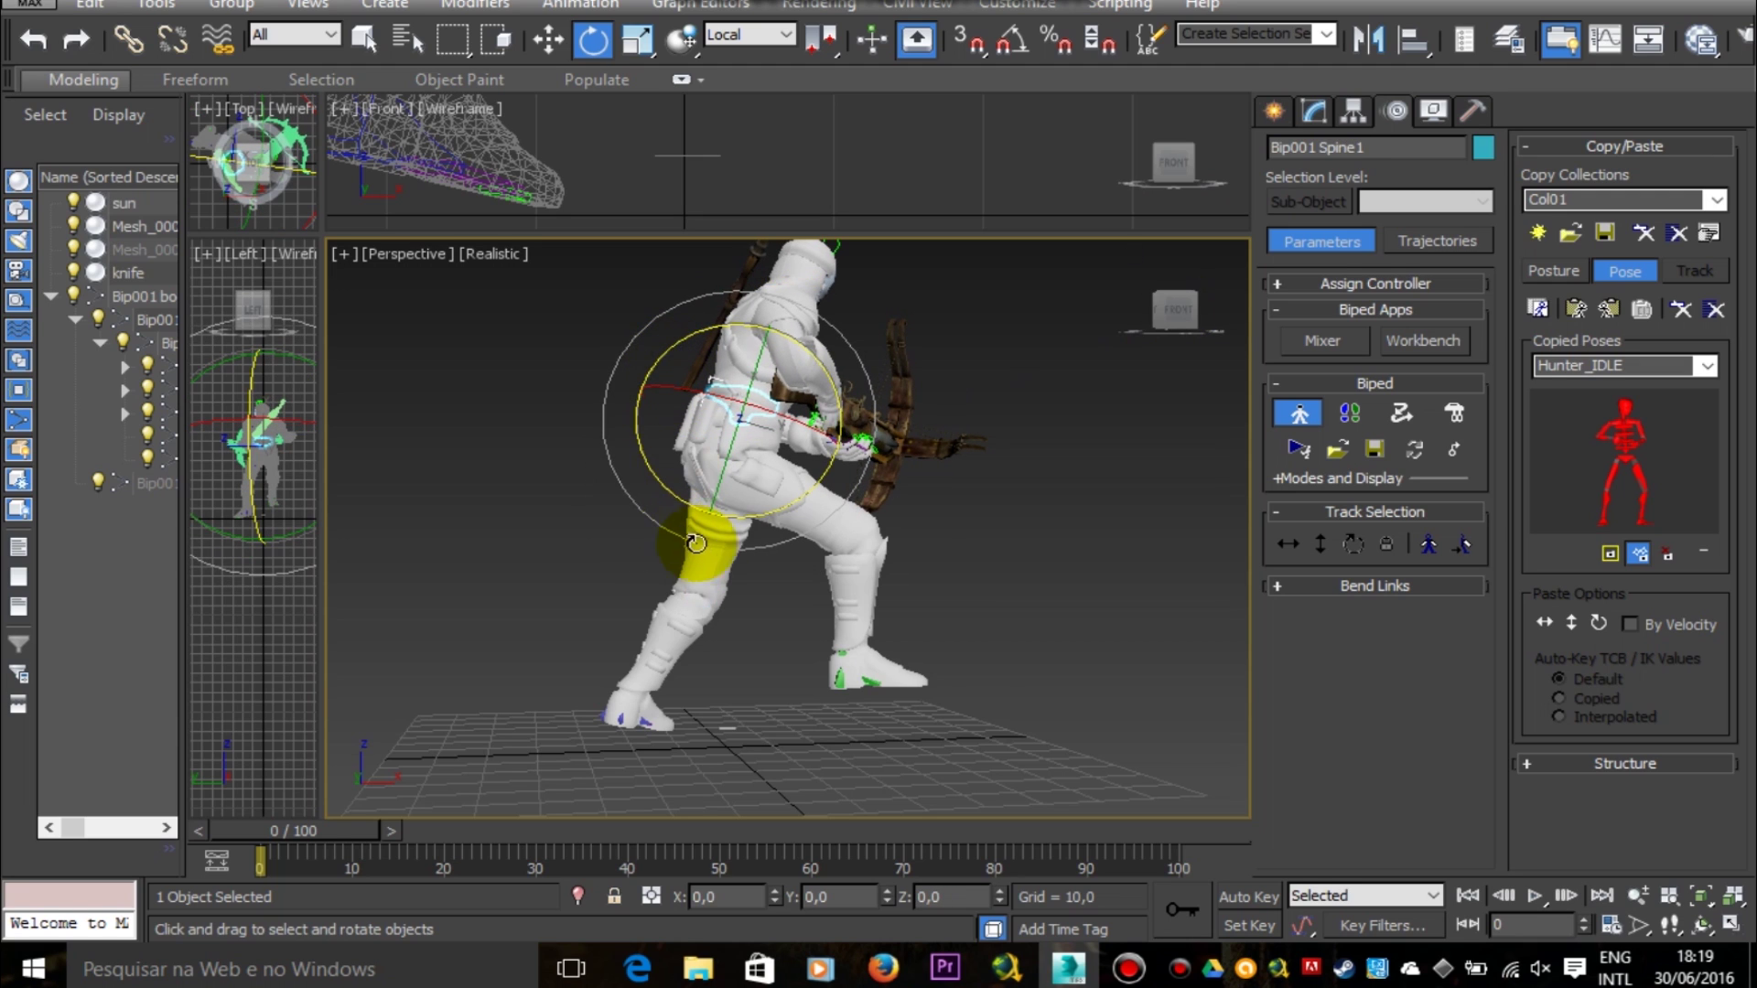
drag(657, 546, 647, 527)
drag(1194, 306, 1176, 311)
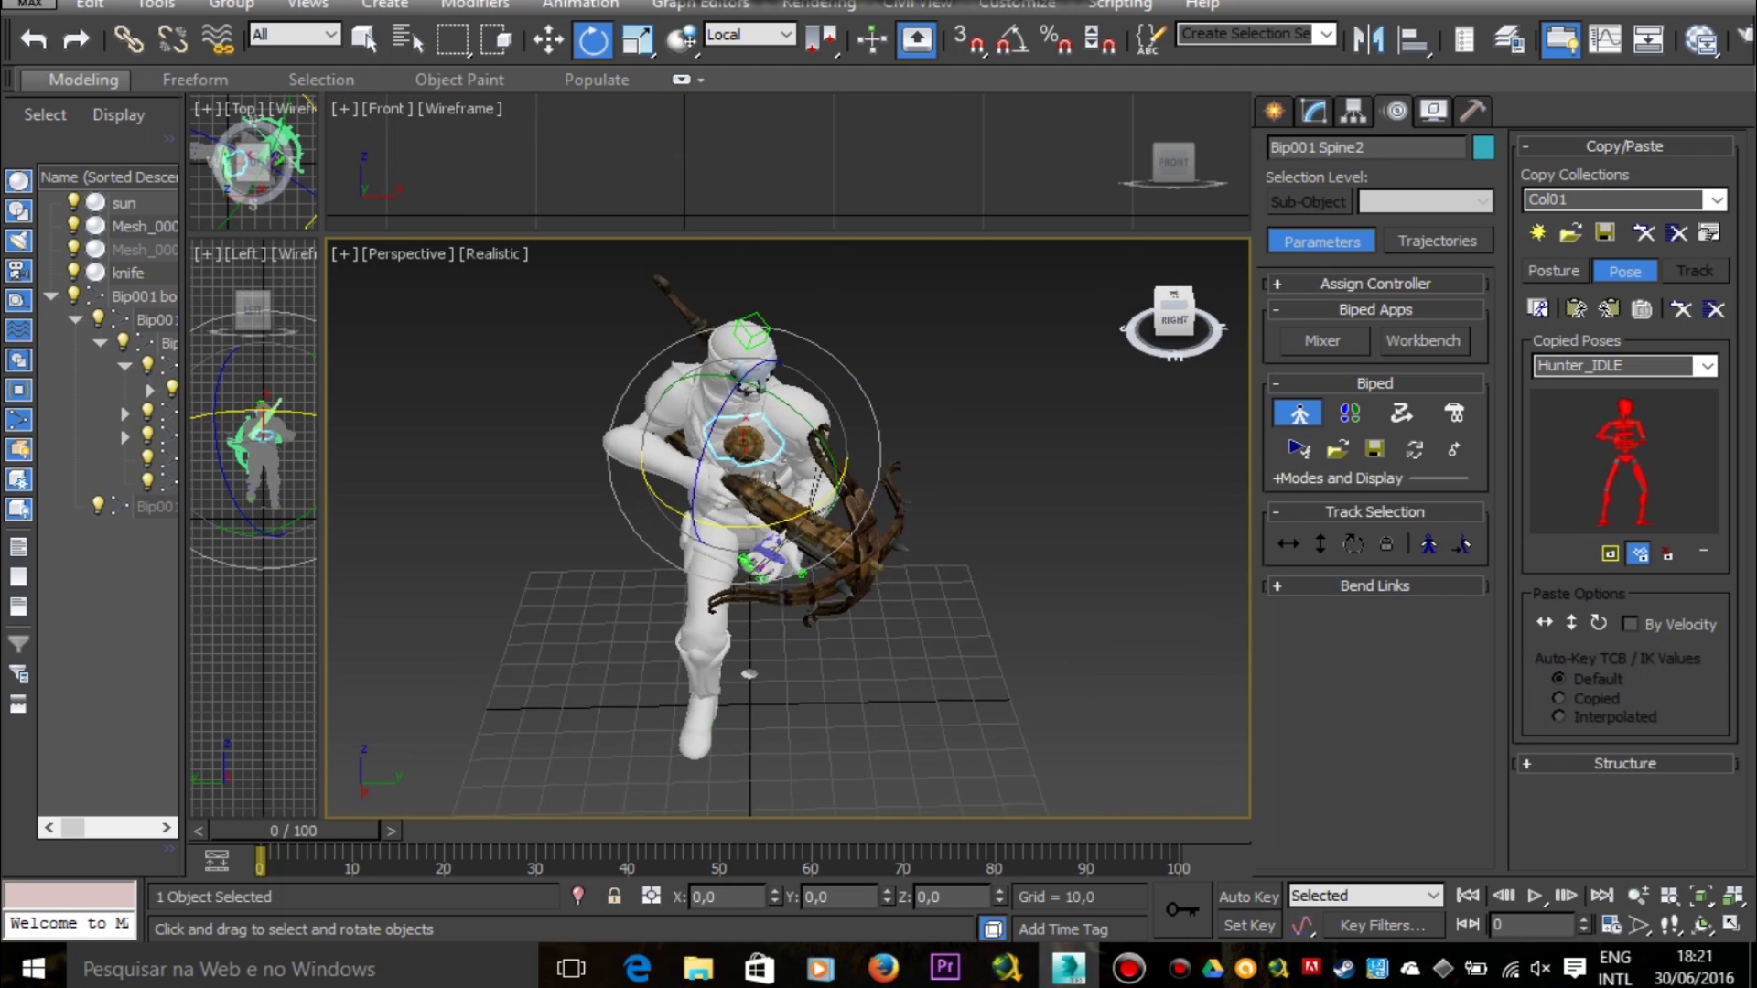
Step: Move the biped's right hand to adjust how the arm holds the crossbow
key(w)
click(803, 465)
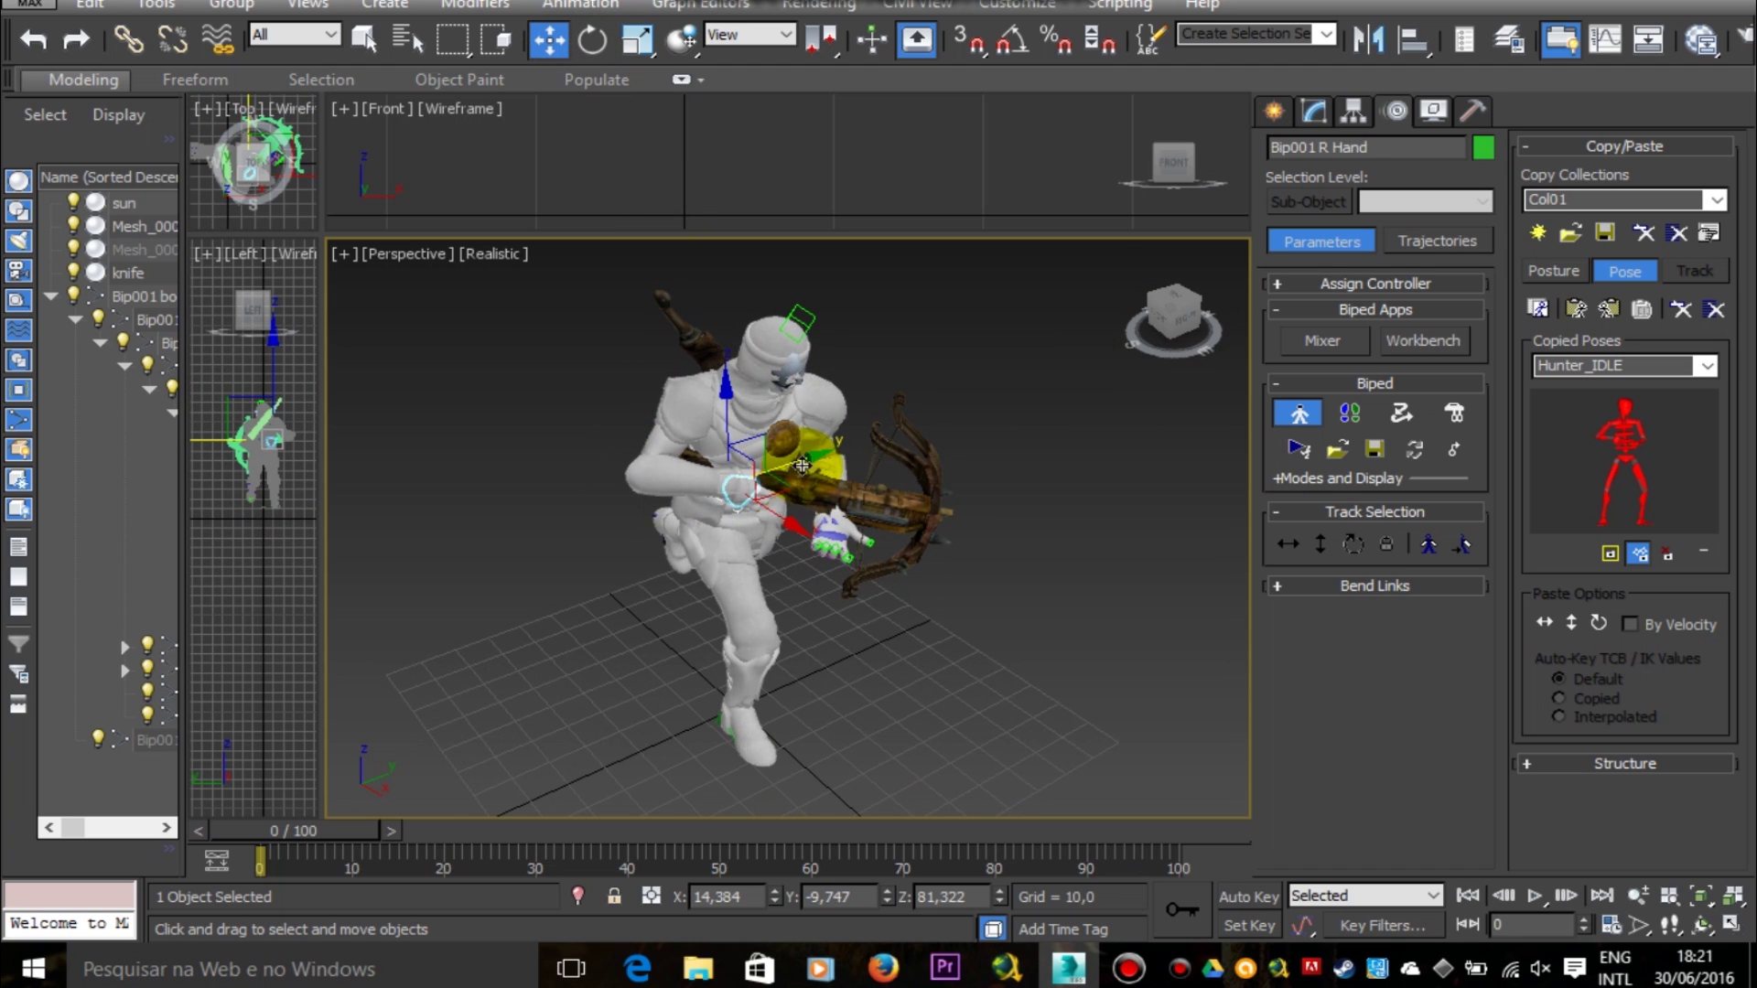
alt+middle_drag(789, 473, 696, 473)
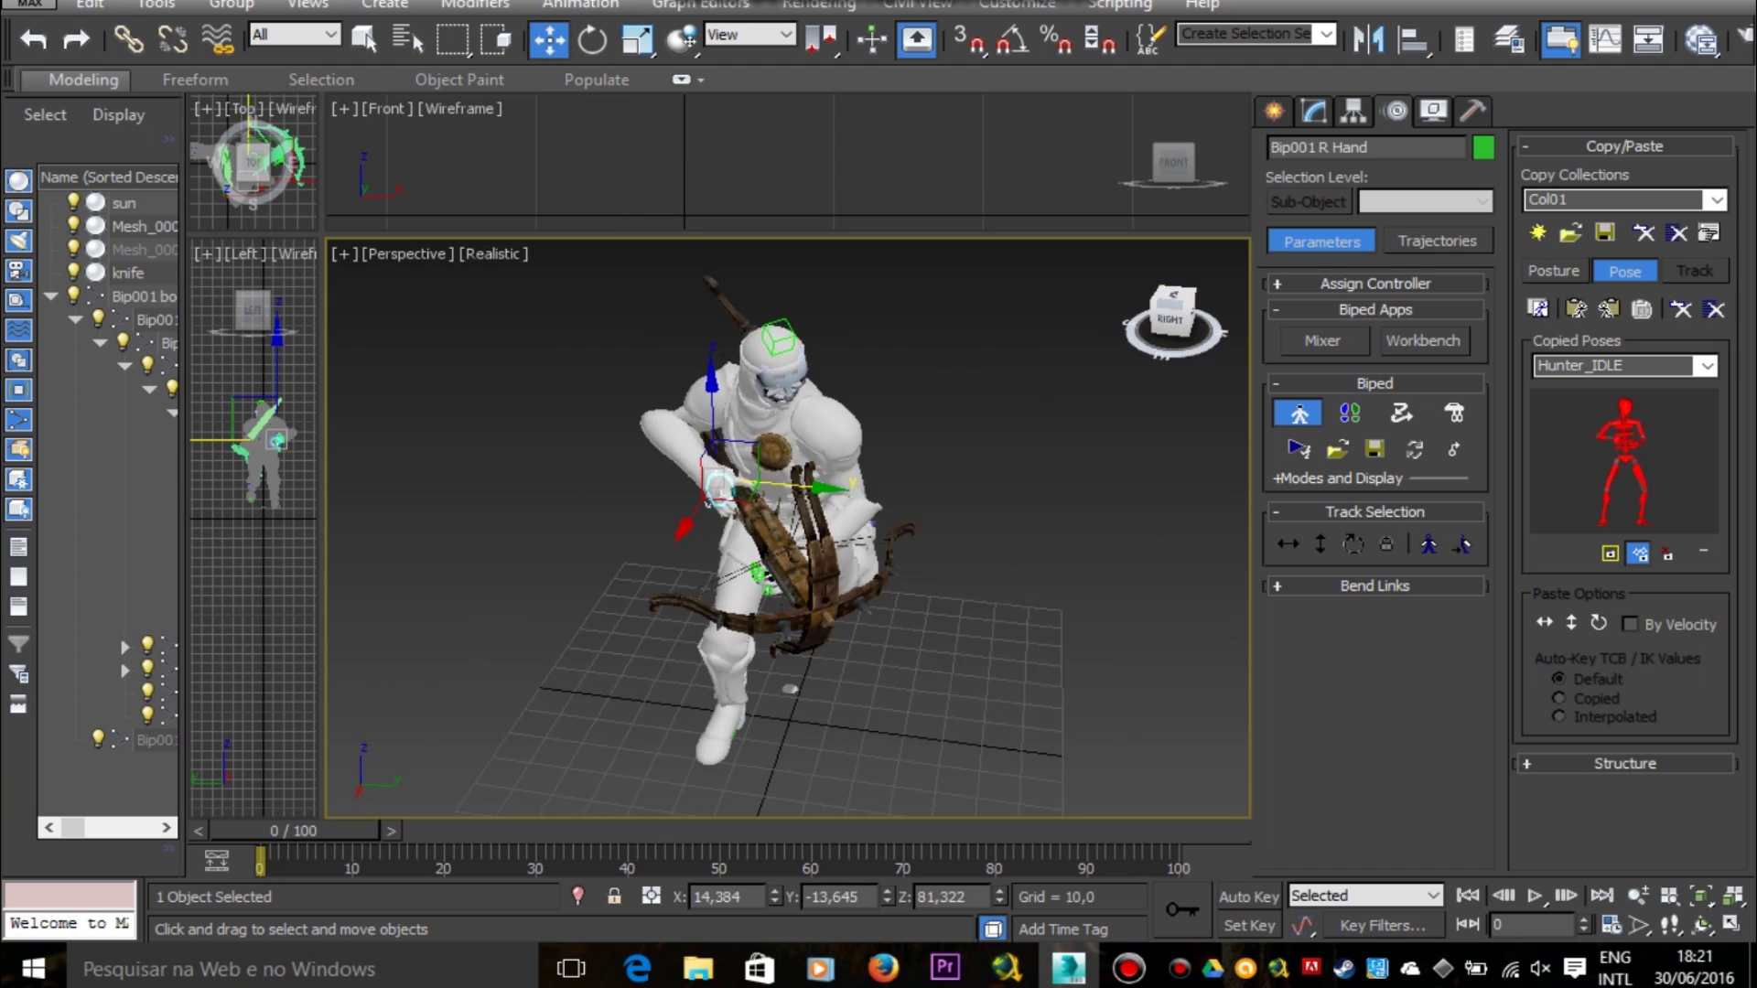
Step: Rotate the biped's right calf by about 12.6 degrees and adjust the right foot against the reference footage
drag(714, 580, 710, 593)
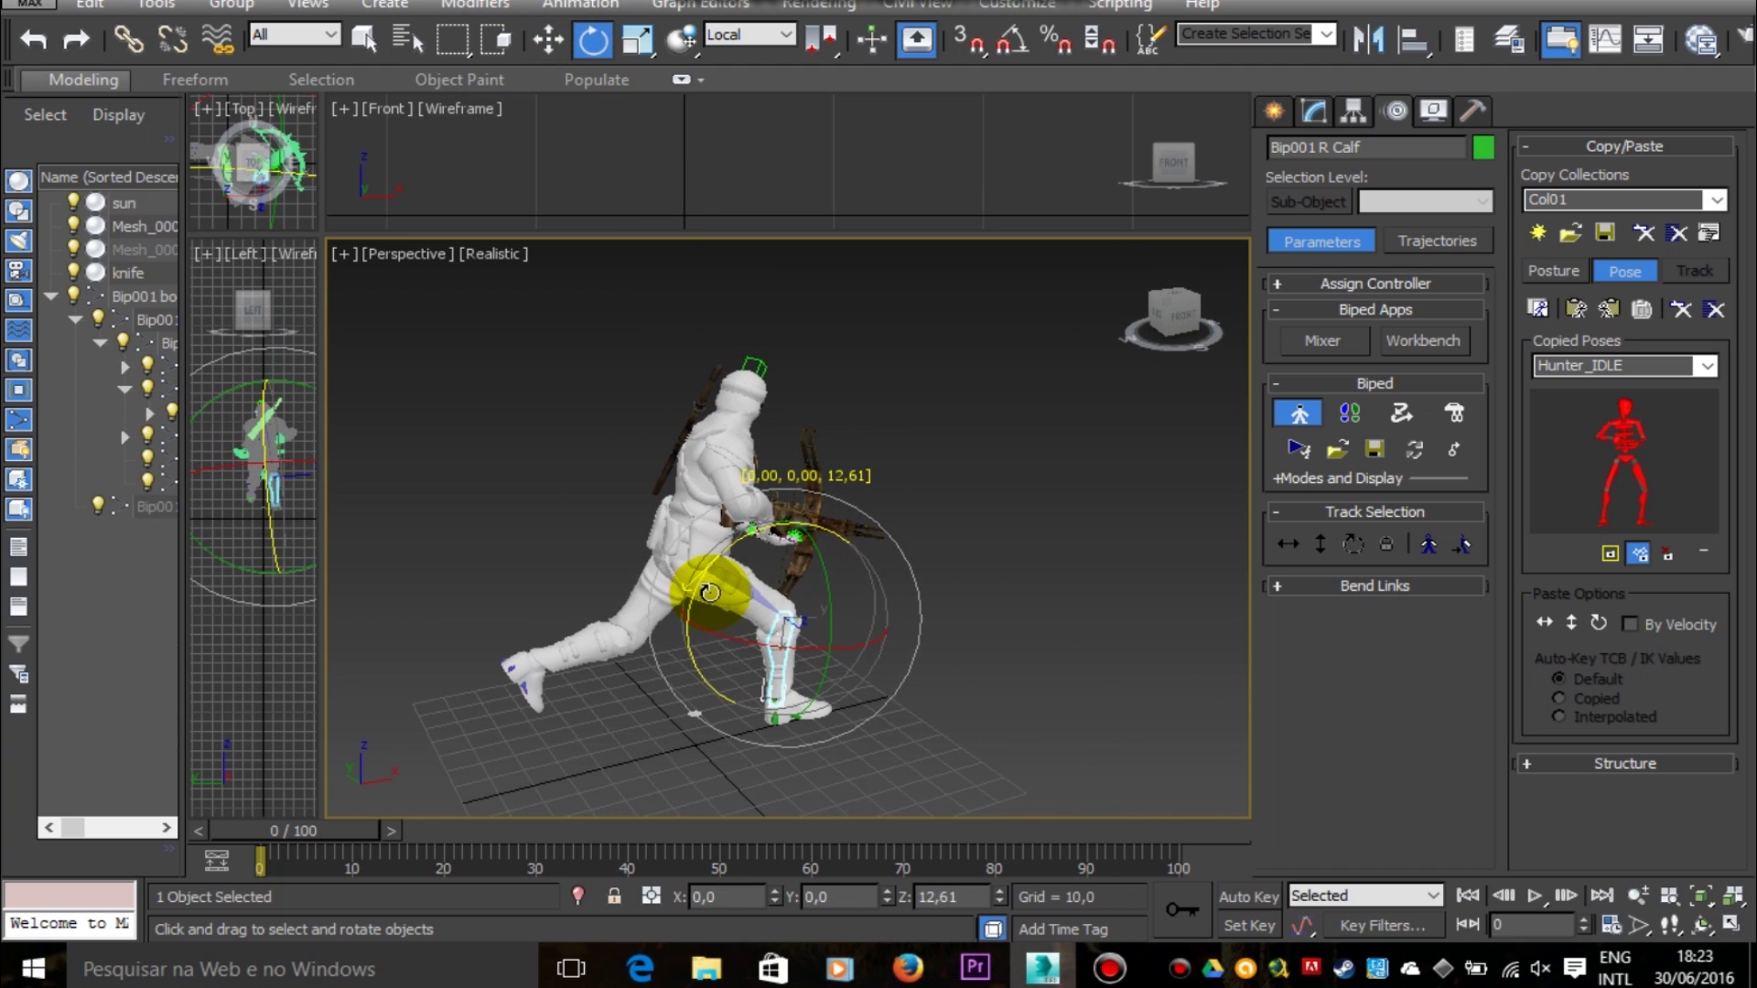
click(785, 736)
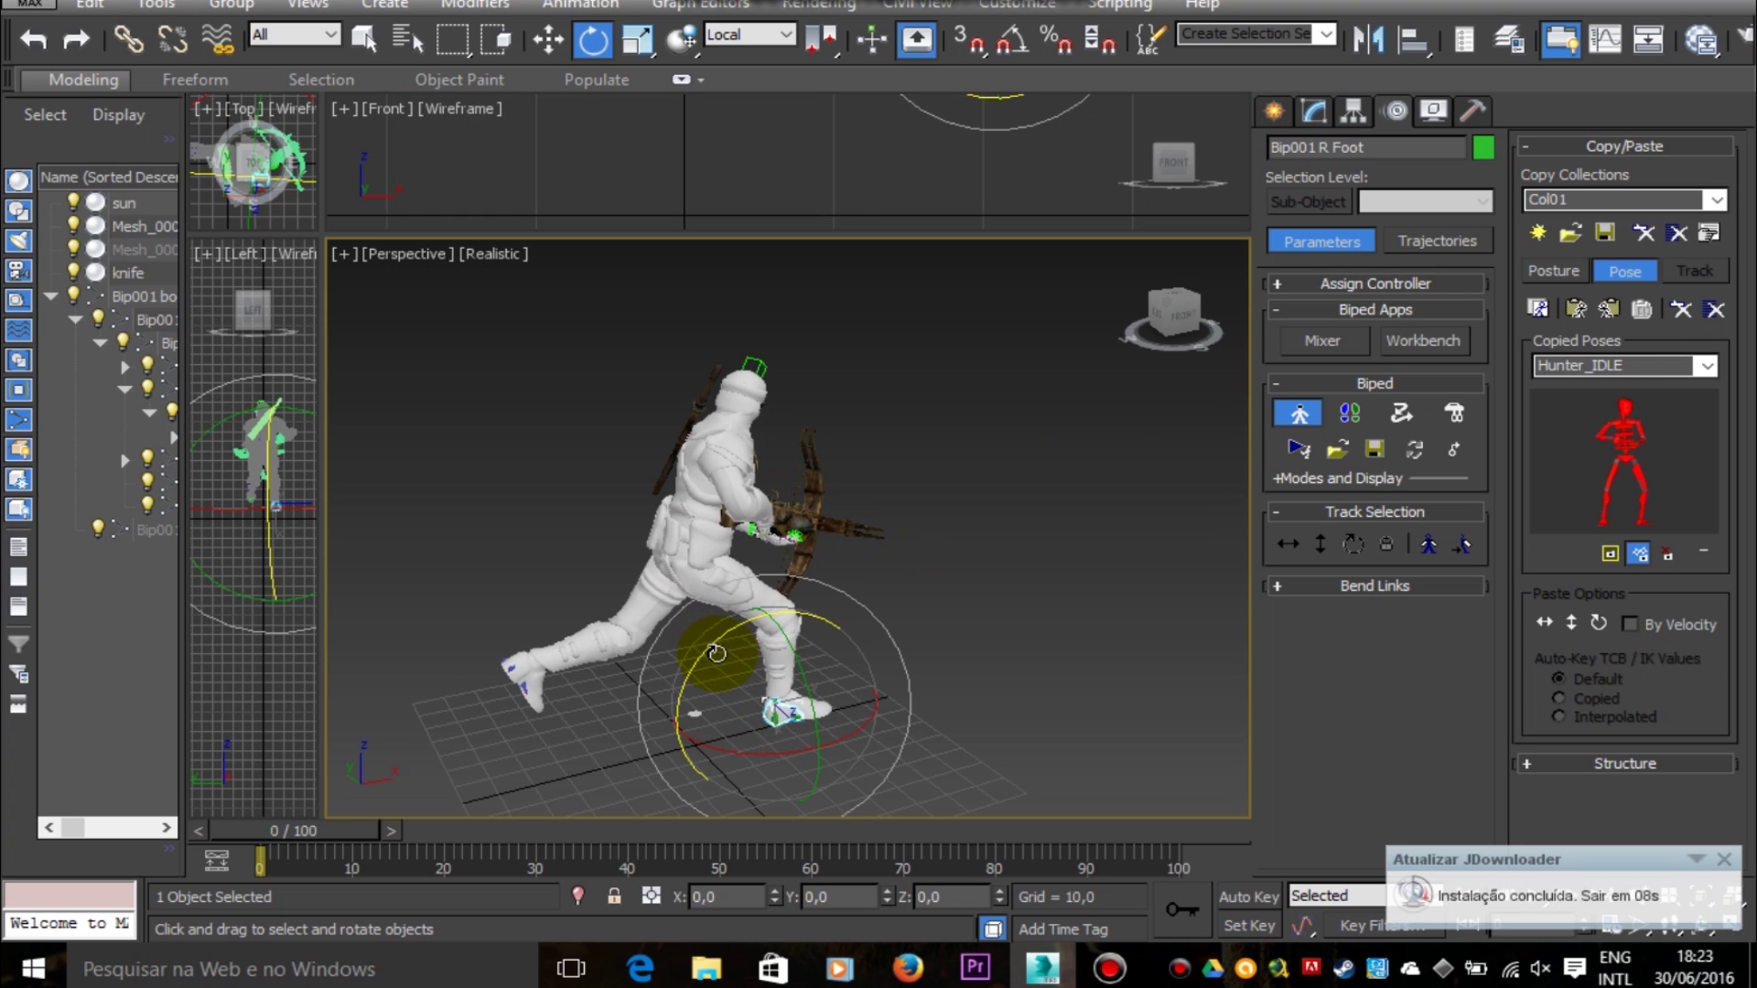
click(970, 972)
click(970, 972)
drag(703, 656, 698, 667)
Step: Copy the biped's current pose into the collection and name it Hunter_RUN_1
mouse_move(1176, 316)
mouse_down()
mouse_move(1155, 291)
mouse_move(1210, 315)
mouse_up()
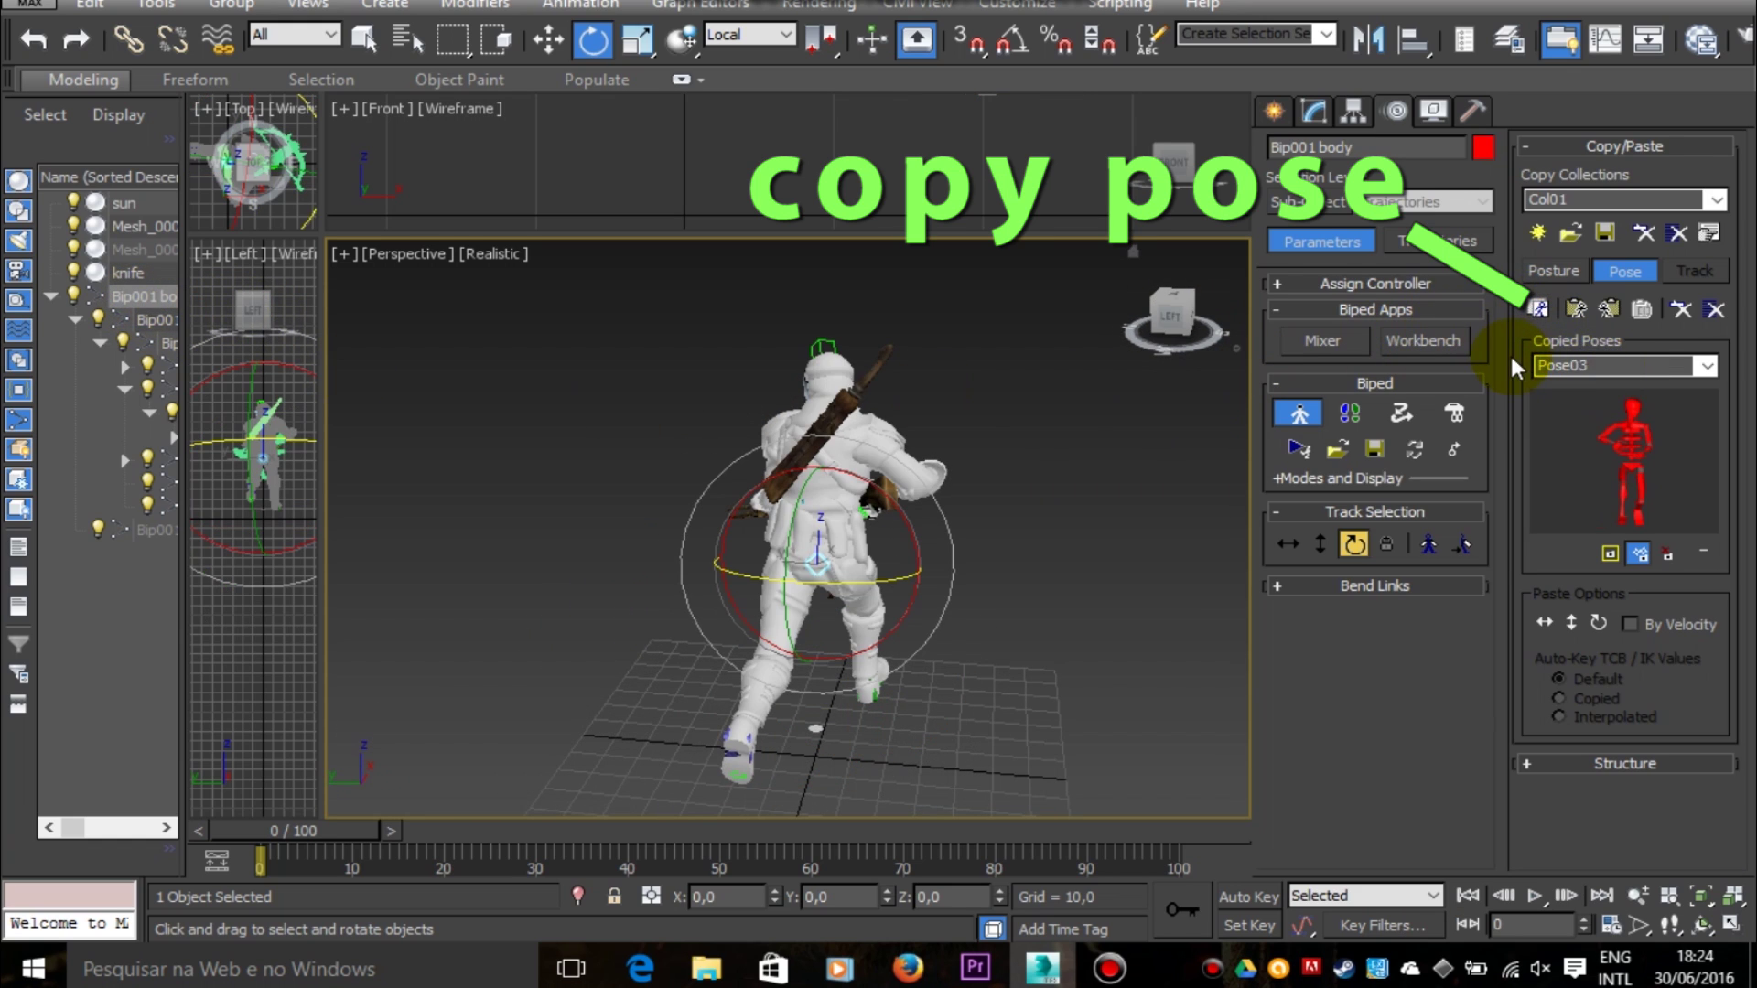
click(1607, 368)
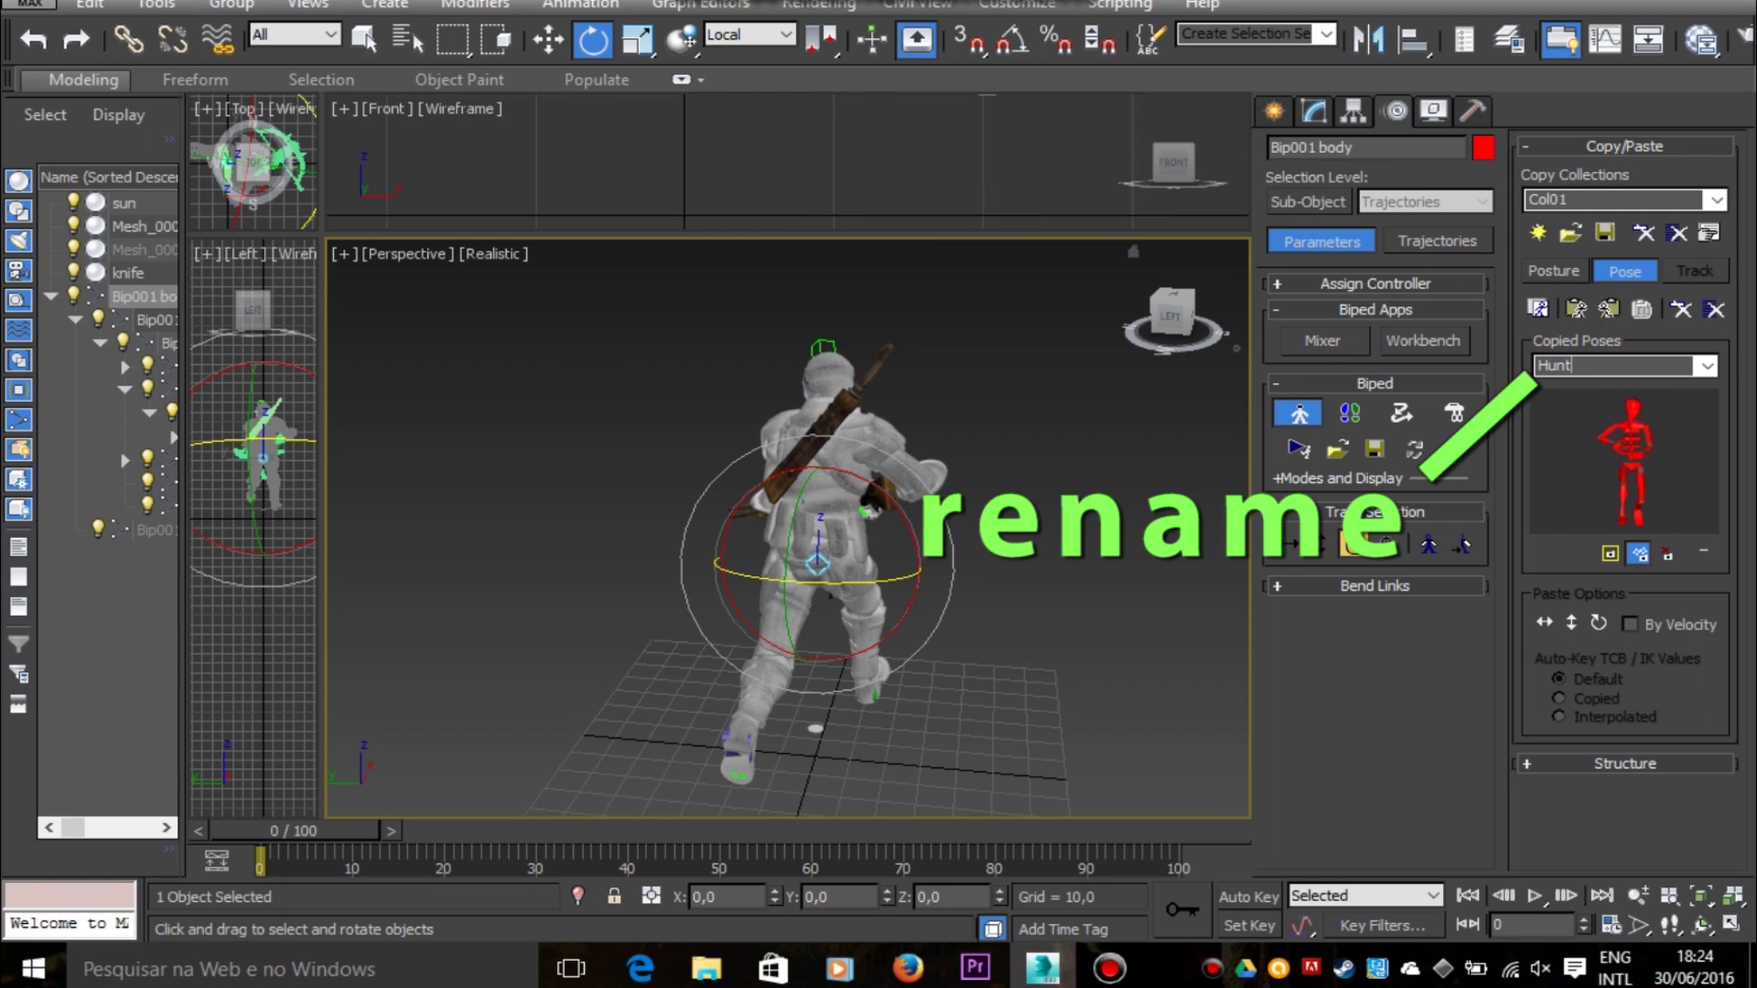
text(Hunter_RUN_1)
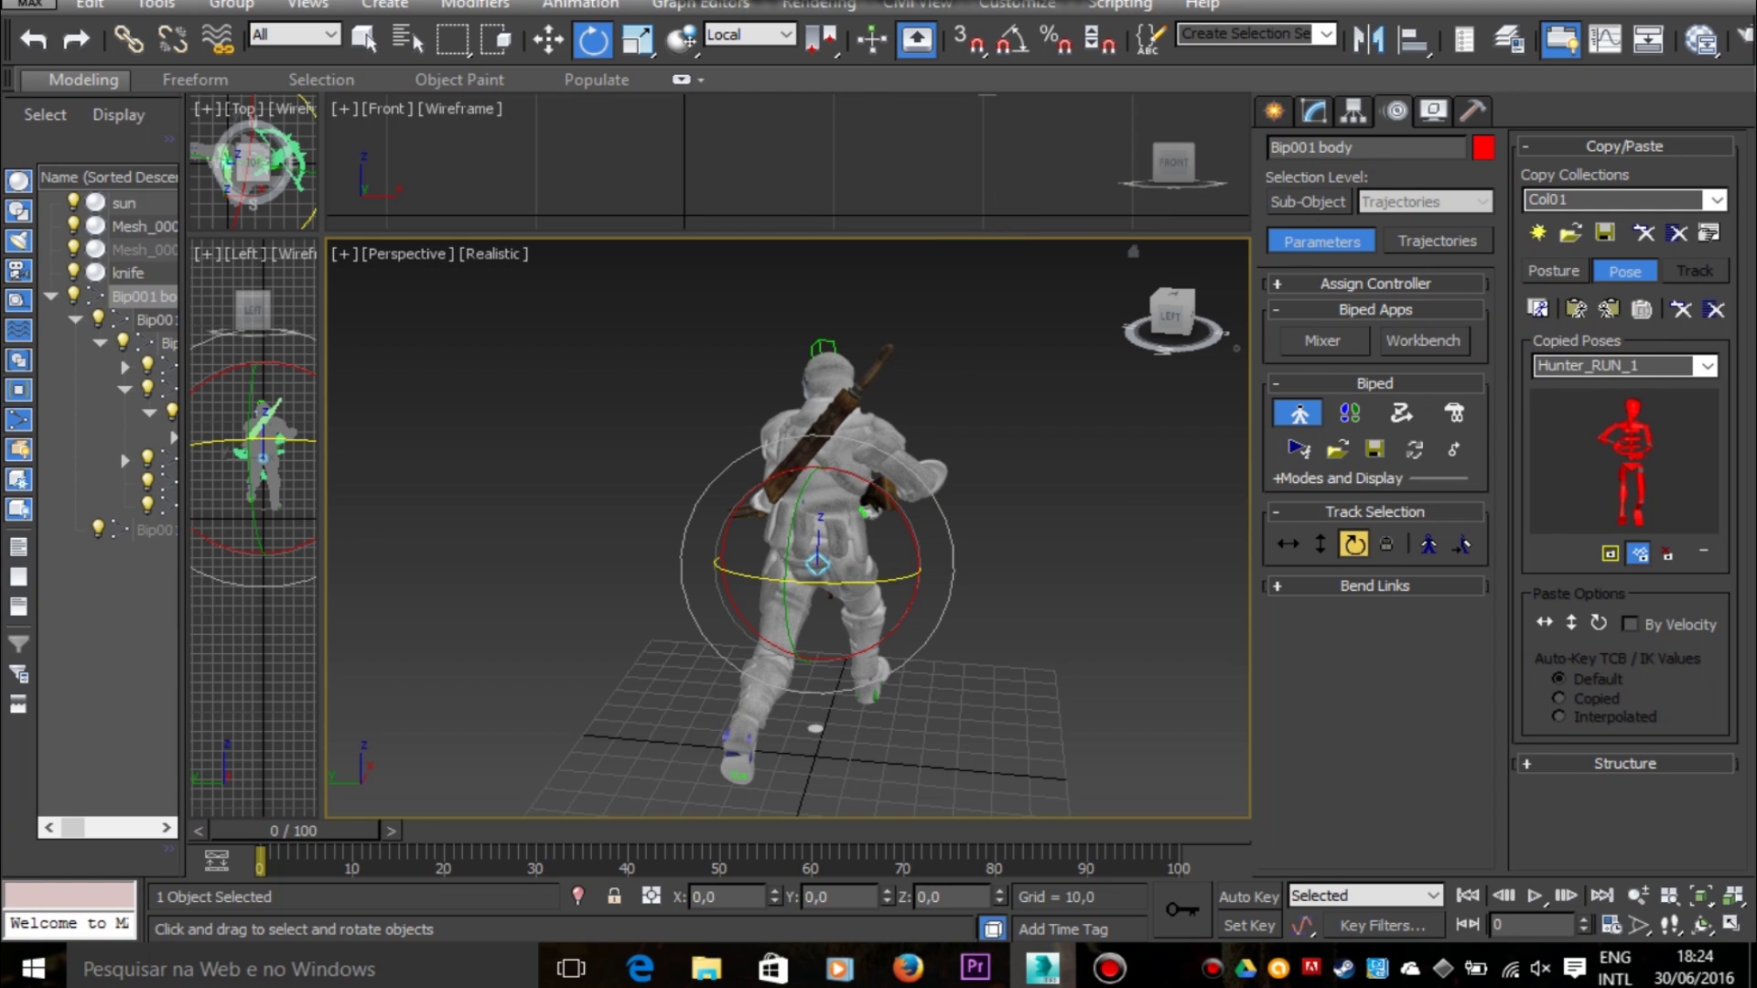
Step: Bring up the reference footage in Premiere Pro, open WordPad and write the note "start at pose 1"
click(975, 968)
click(662, 560)
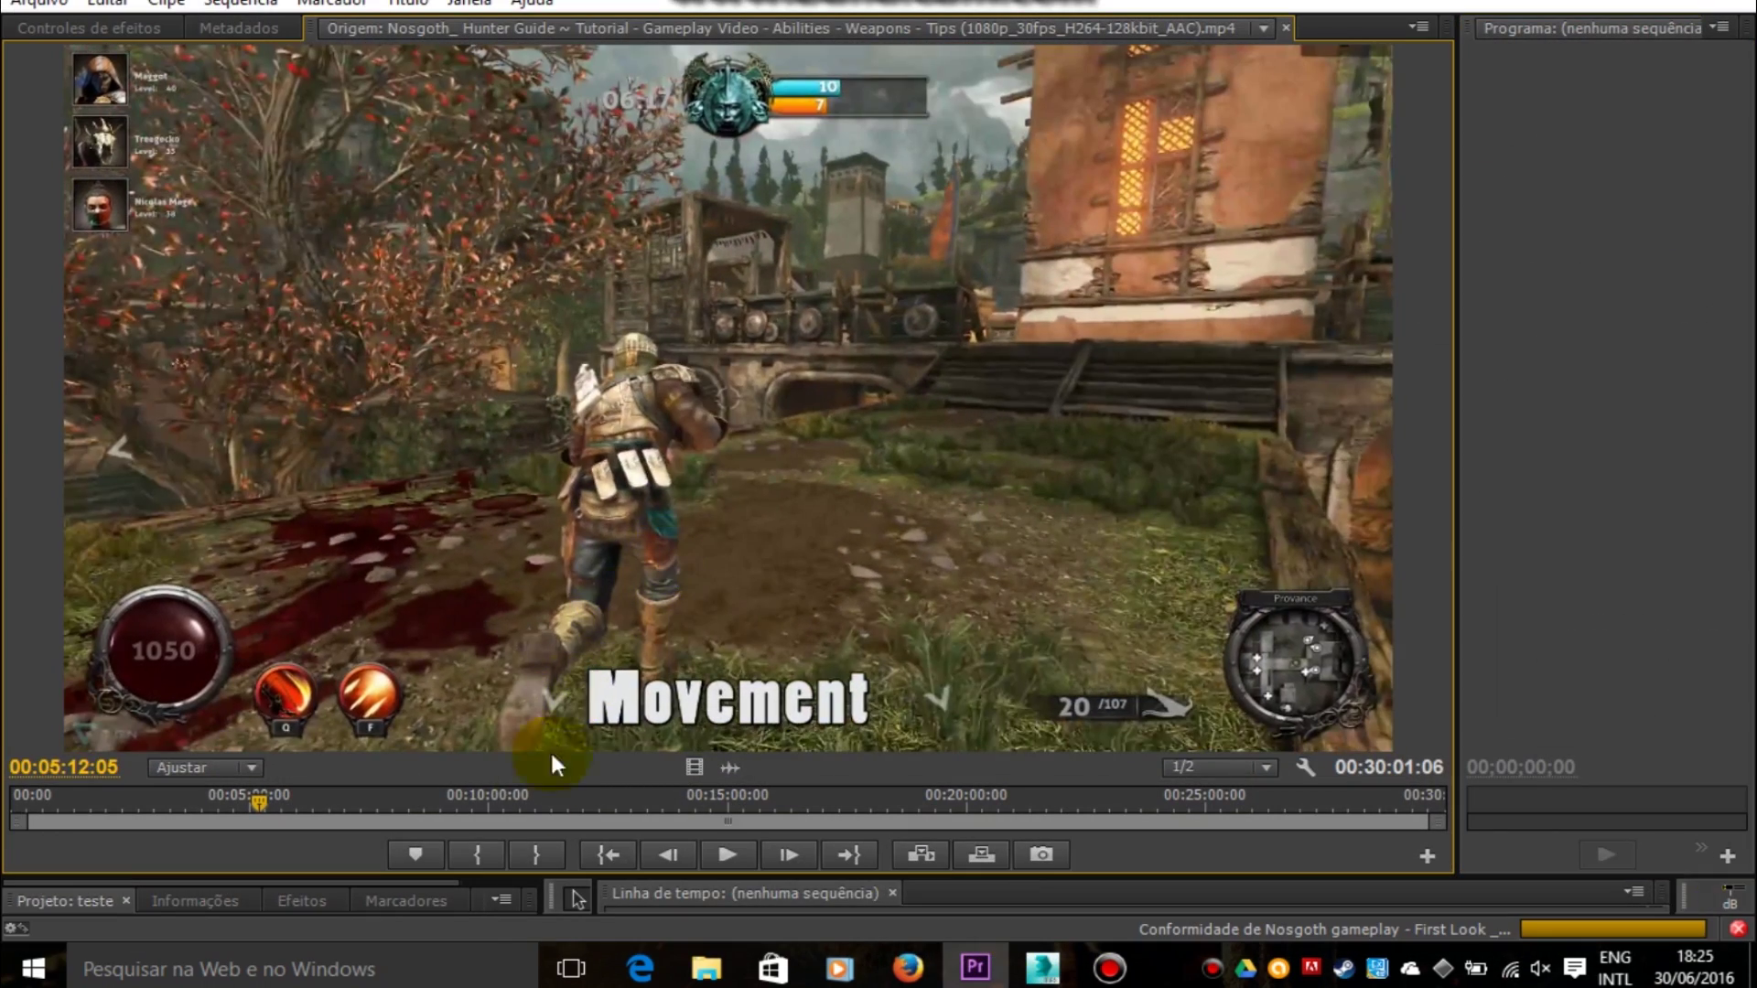
click(446, 967)
text(word)
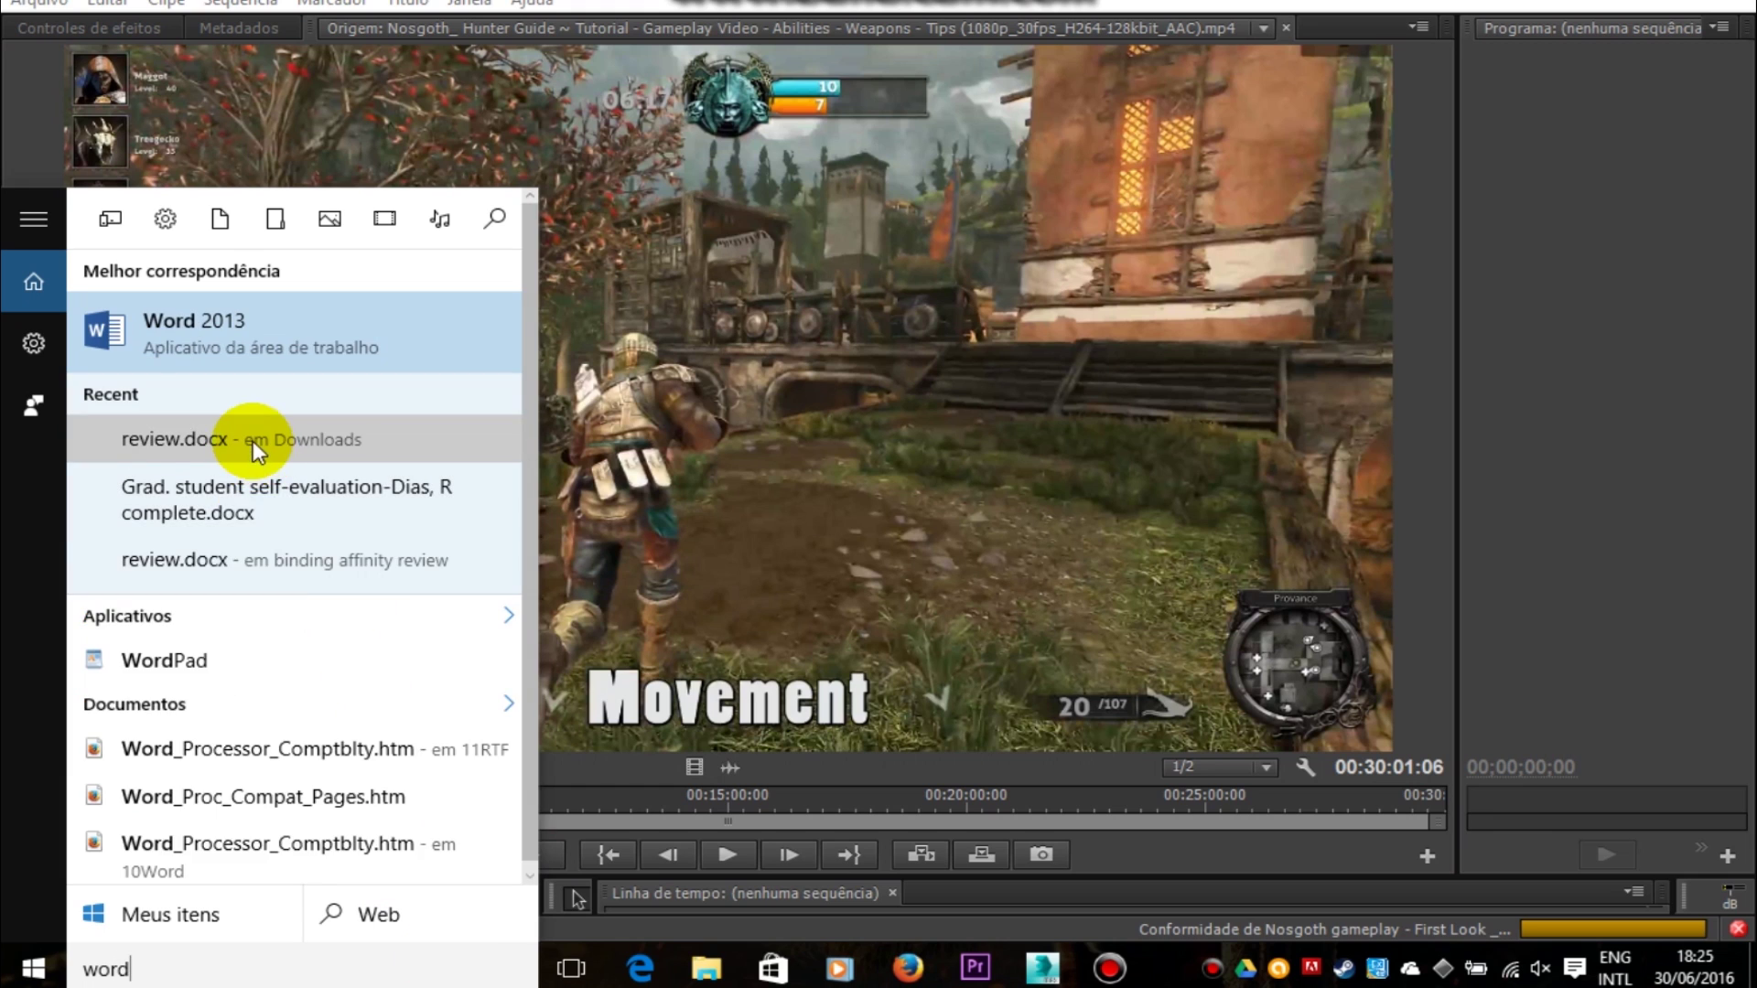
click(244, 662)
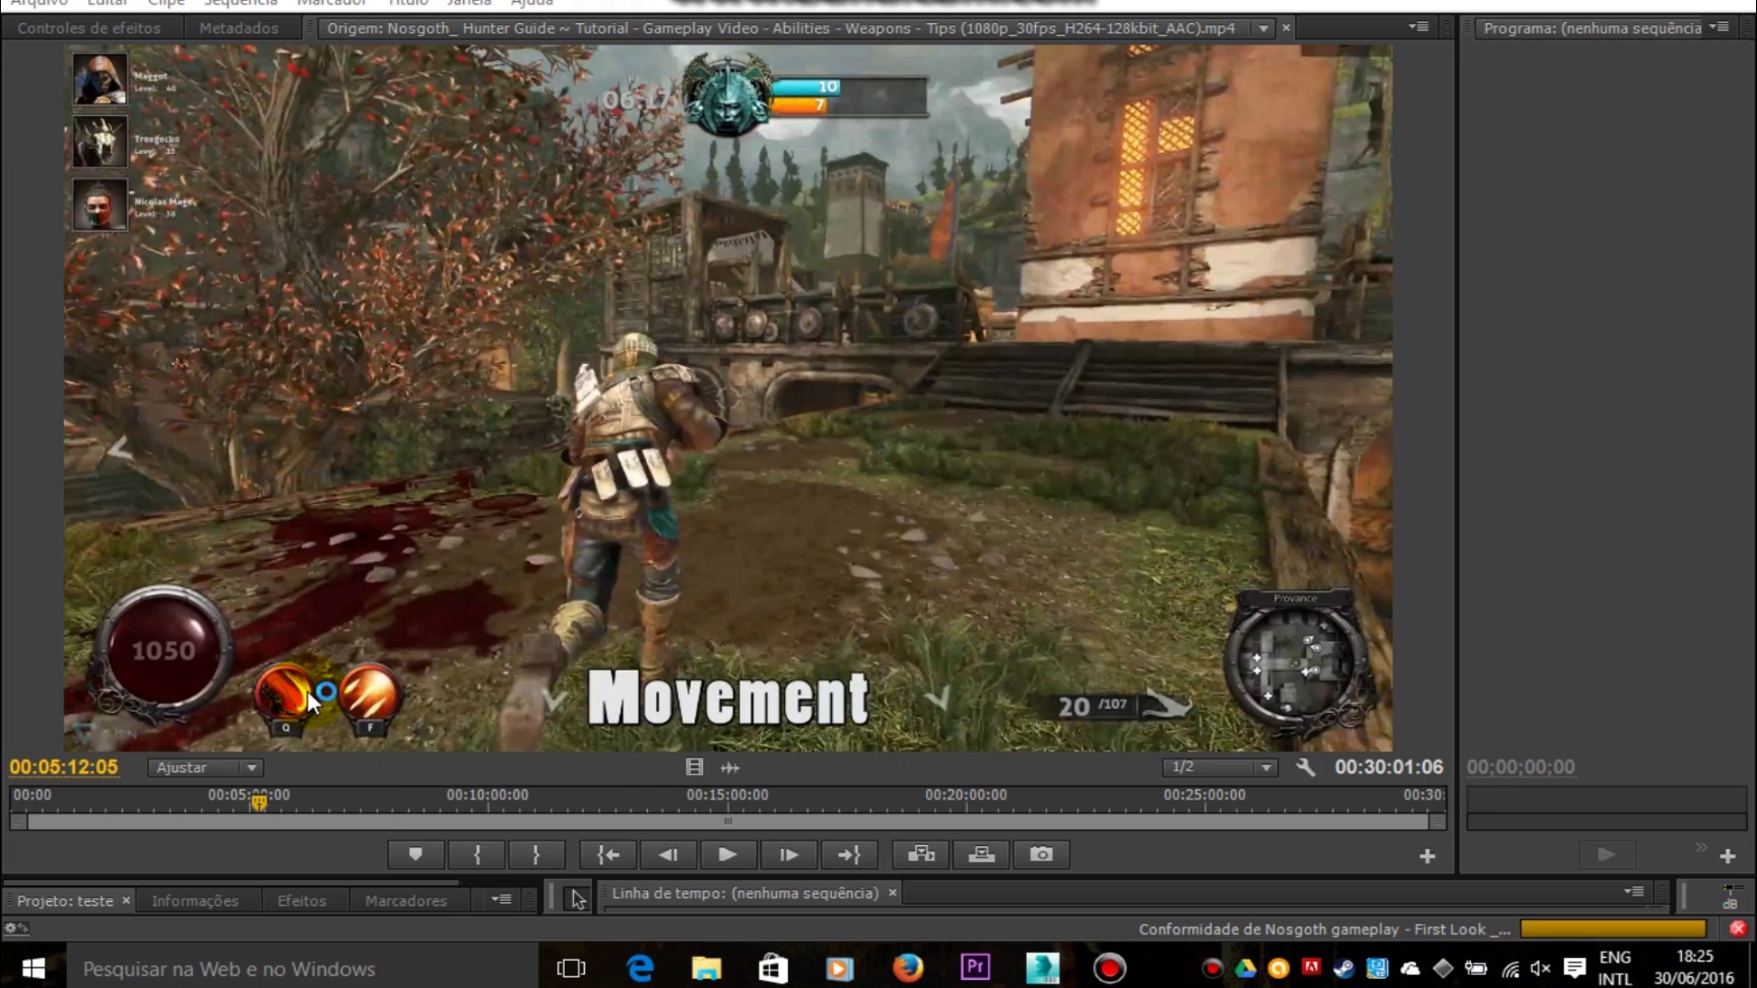
text(start at pose 1)
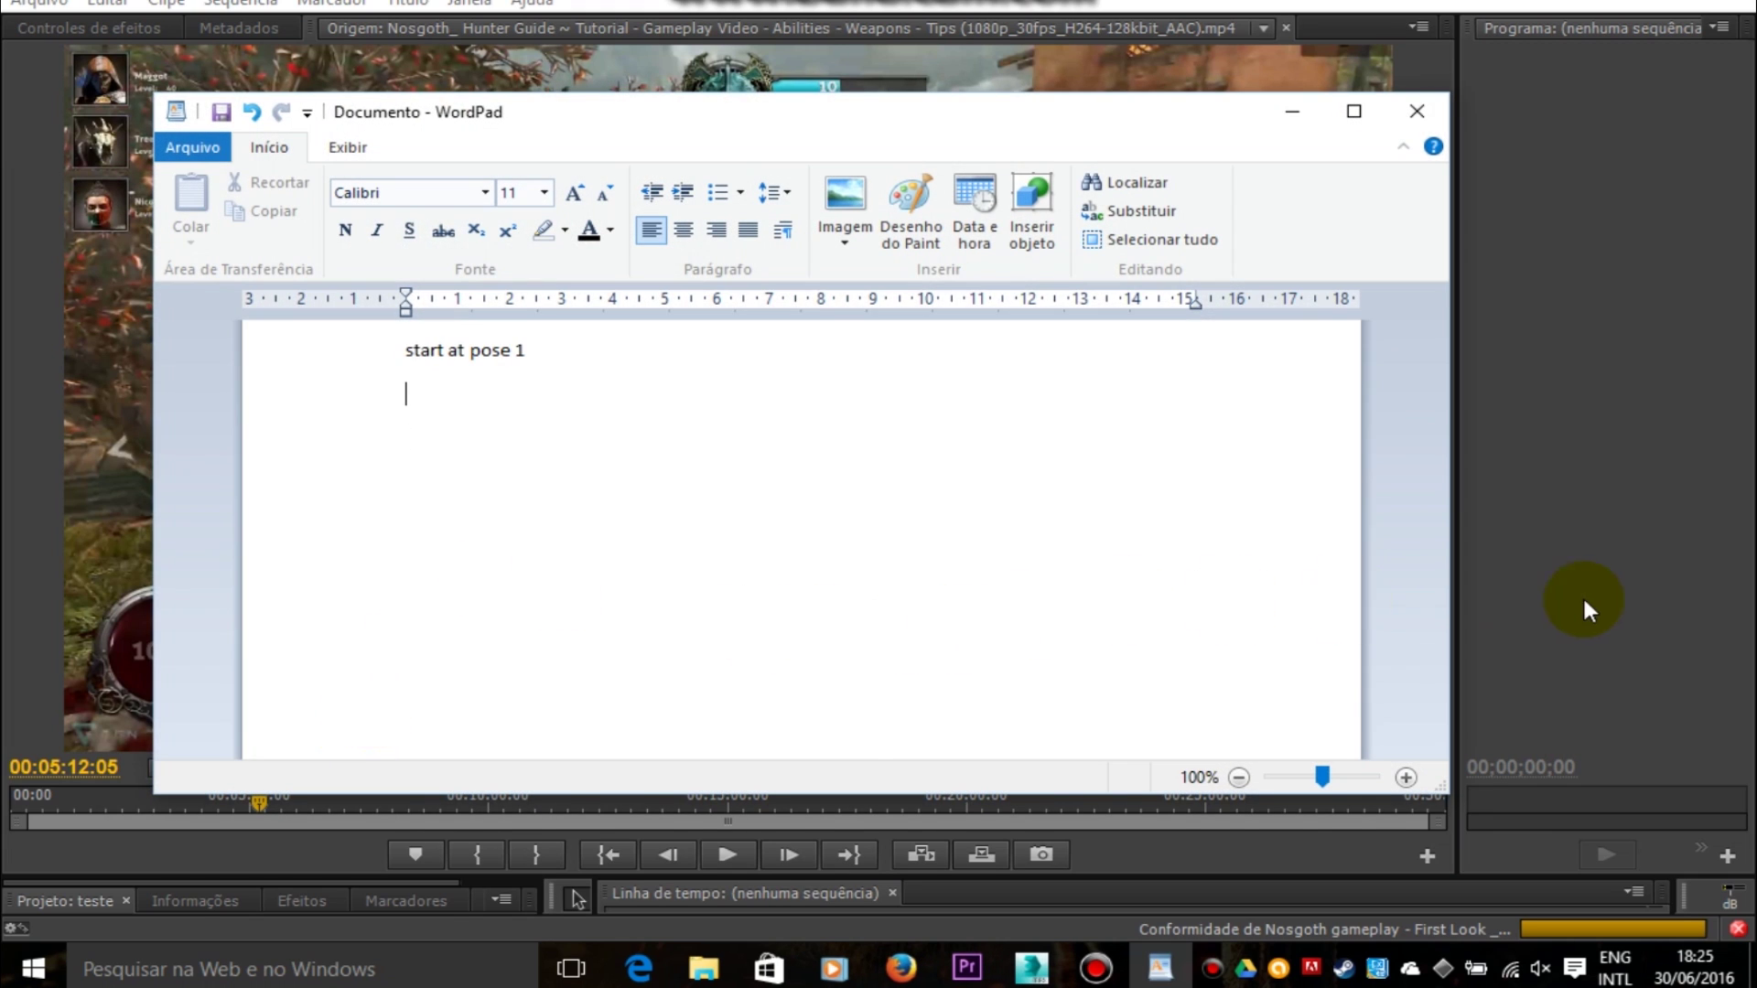
Step: Count the frames between the two run poses in the reference footage and add "2 frames before pose 2" to the WordPad note
click(1612, 611)
click(665, 853)
click(664, 854)
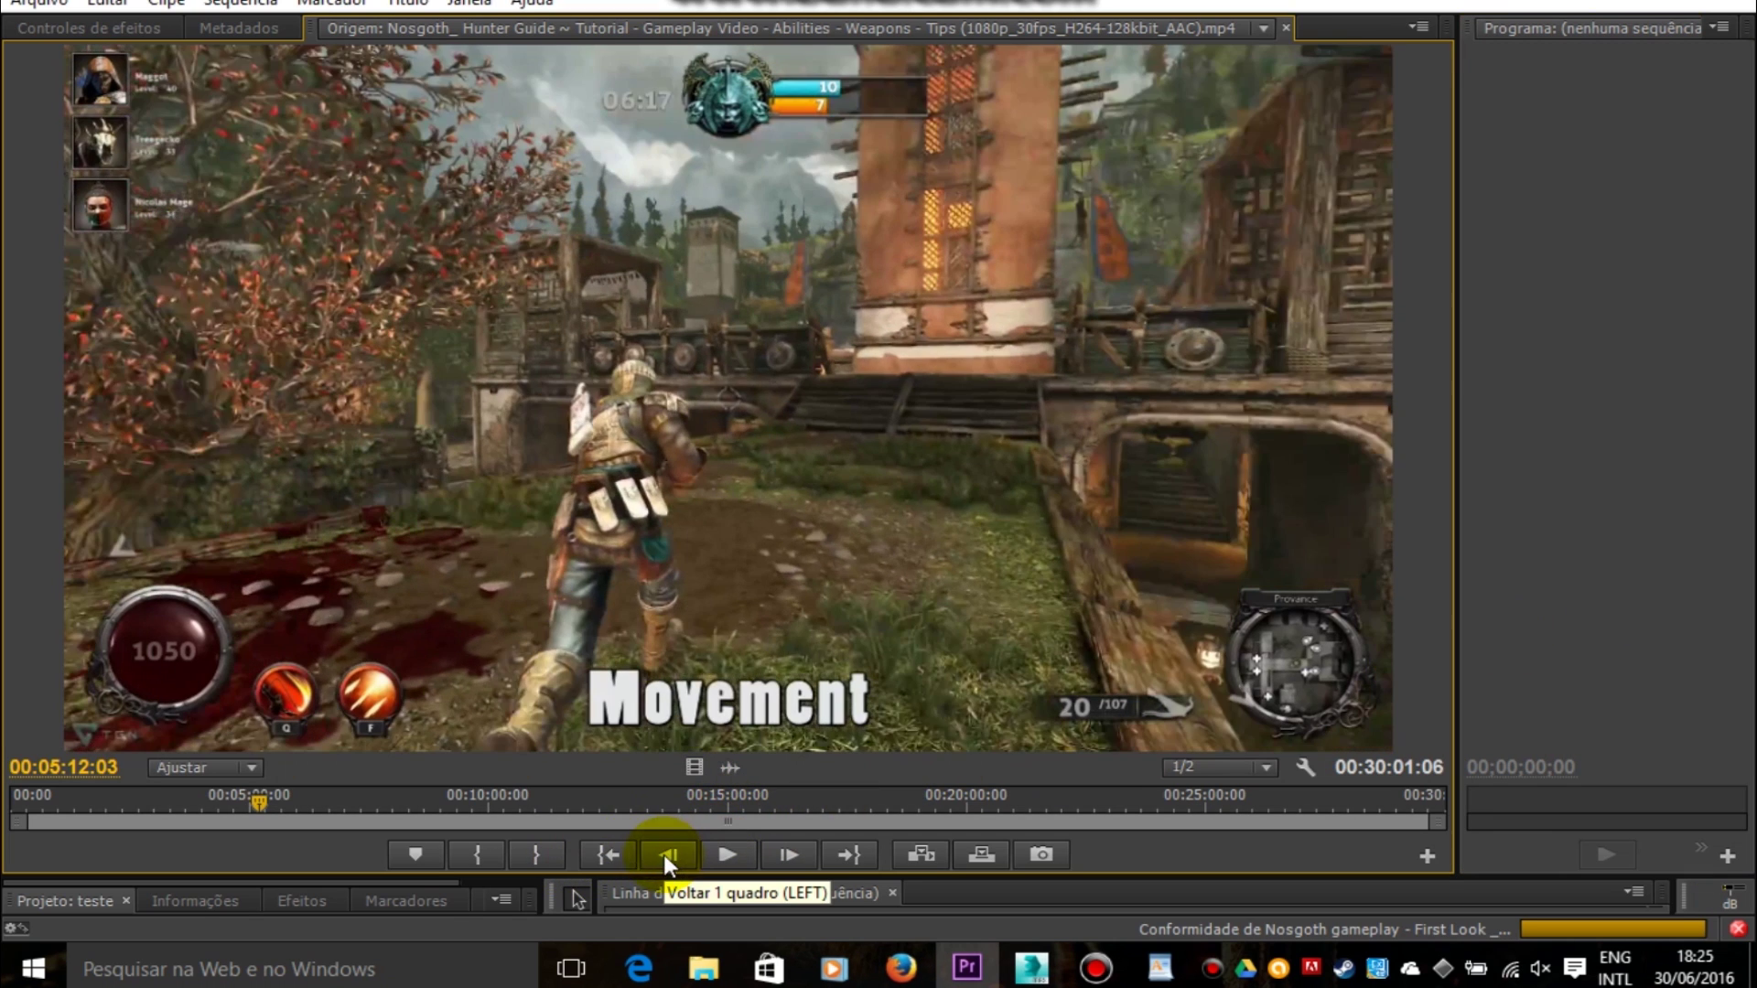
click(665, 853)
click(787, 856)
click(787, 855)
click(787, 856)
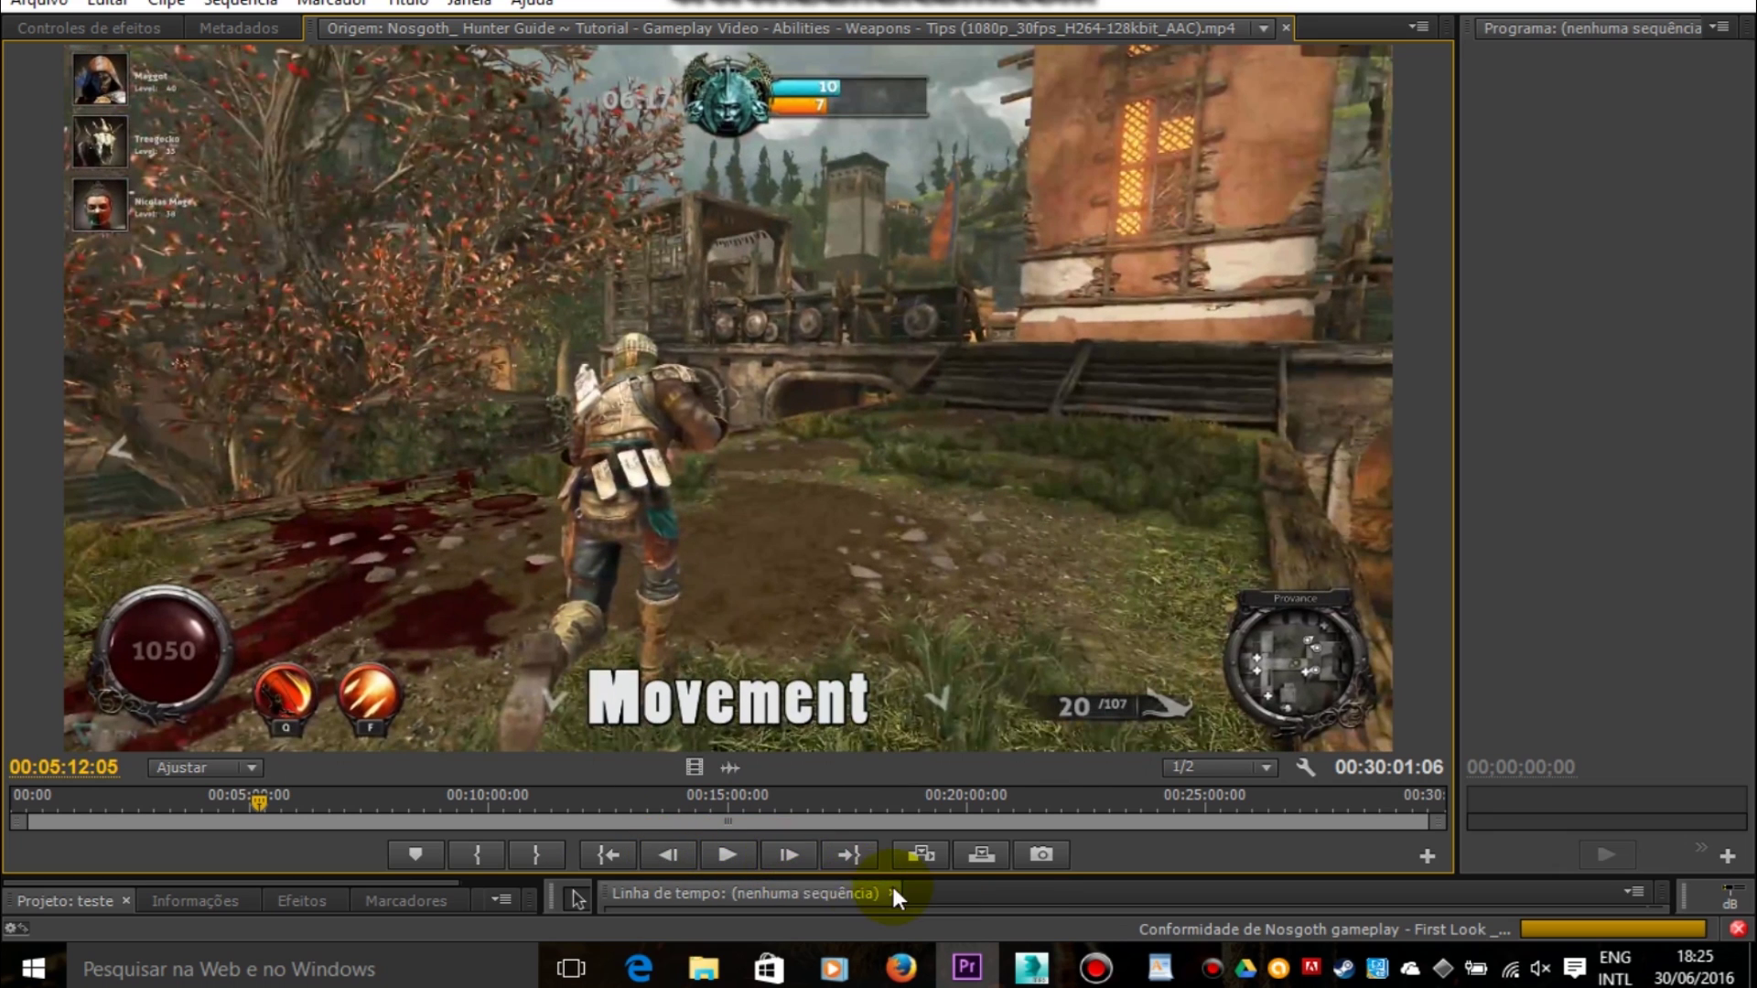
click(1159, 968)
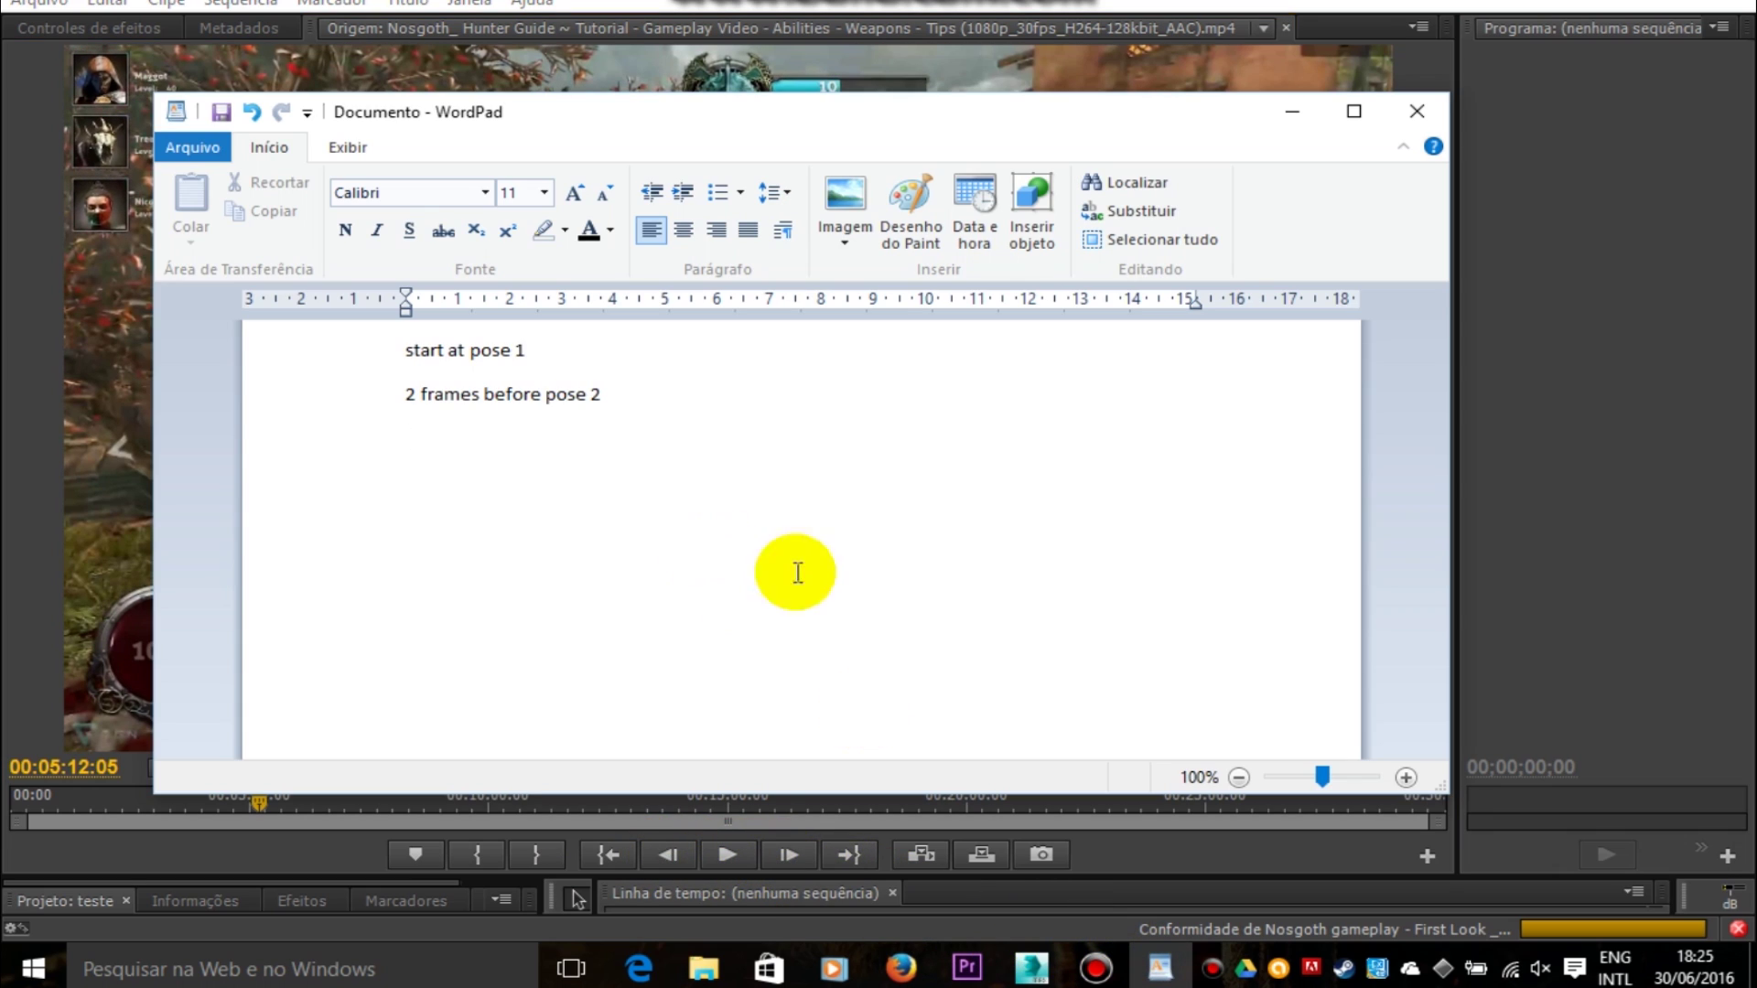
Step: Step back and forth through the reference footage frame by frame to compare the hunter's leg positions between the first and second run poses
click(1588, 622)
mouse_move(1052, 968)
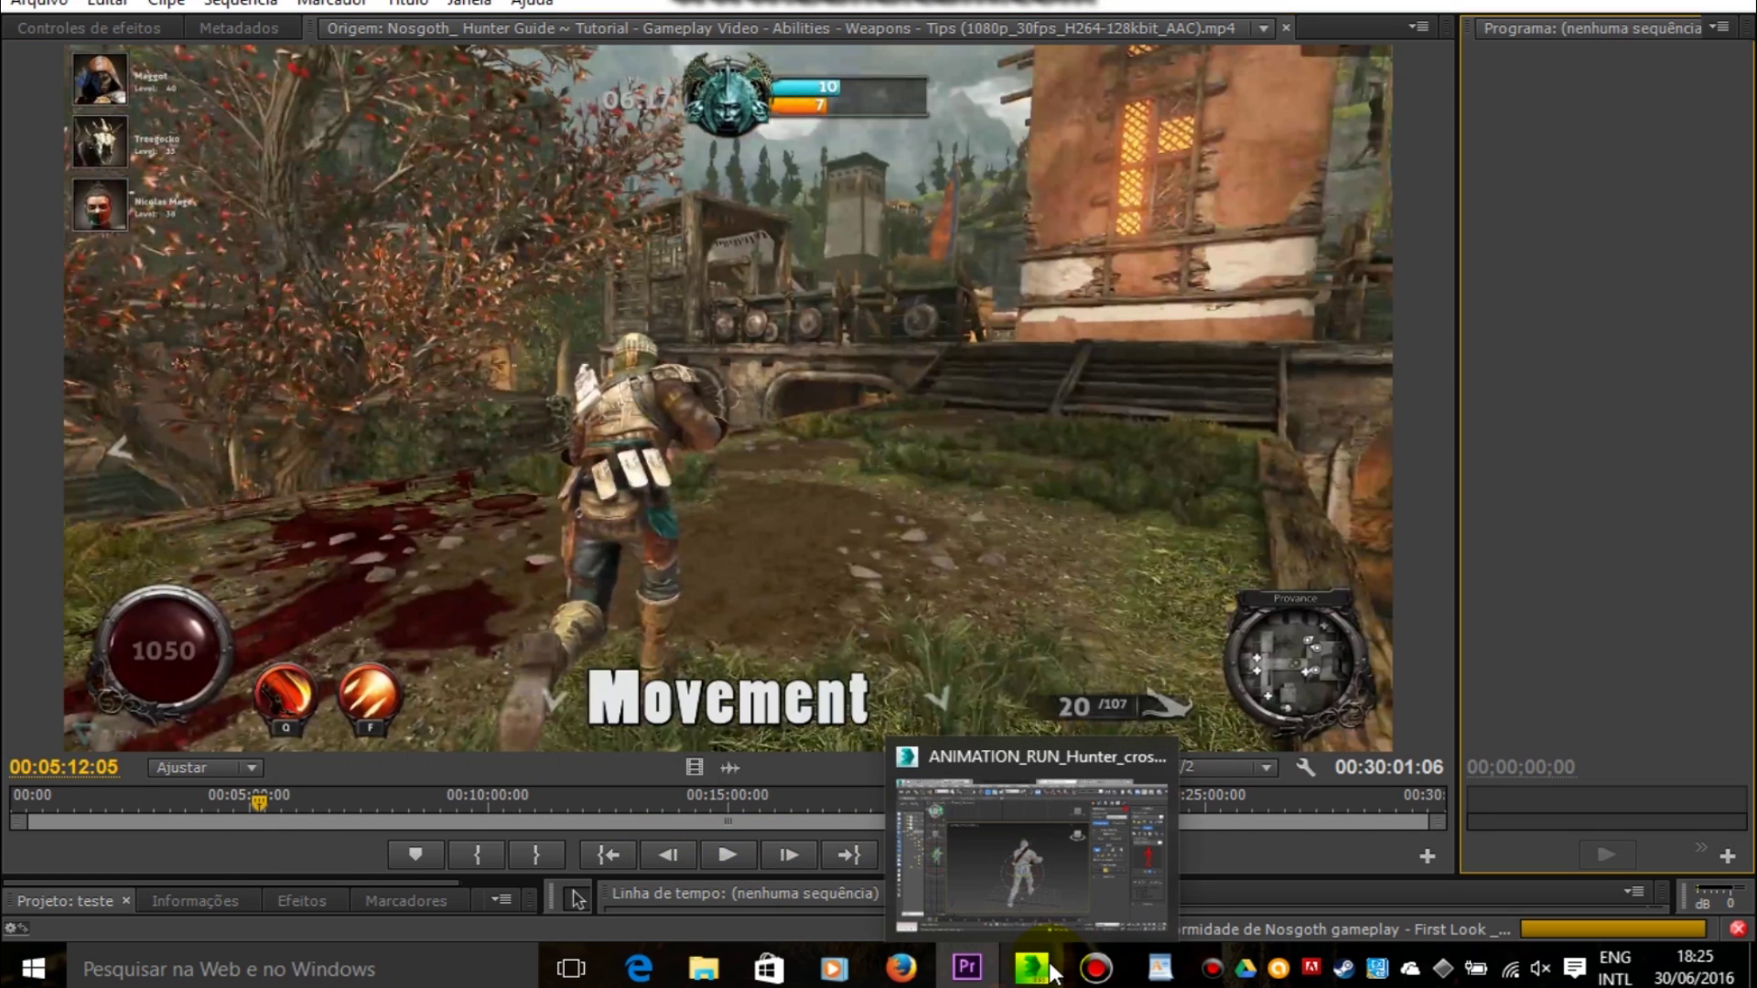
click(671, 845)
click(671, 844)
click(671, 845)
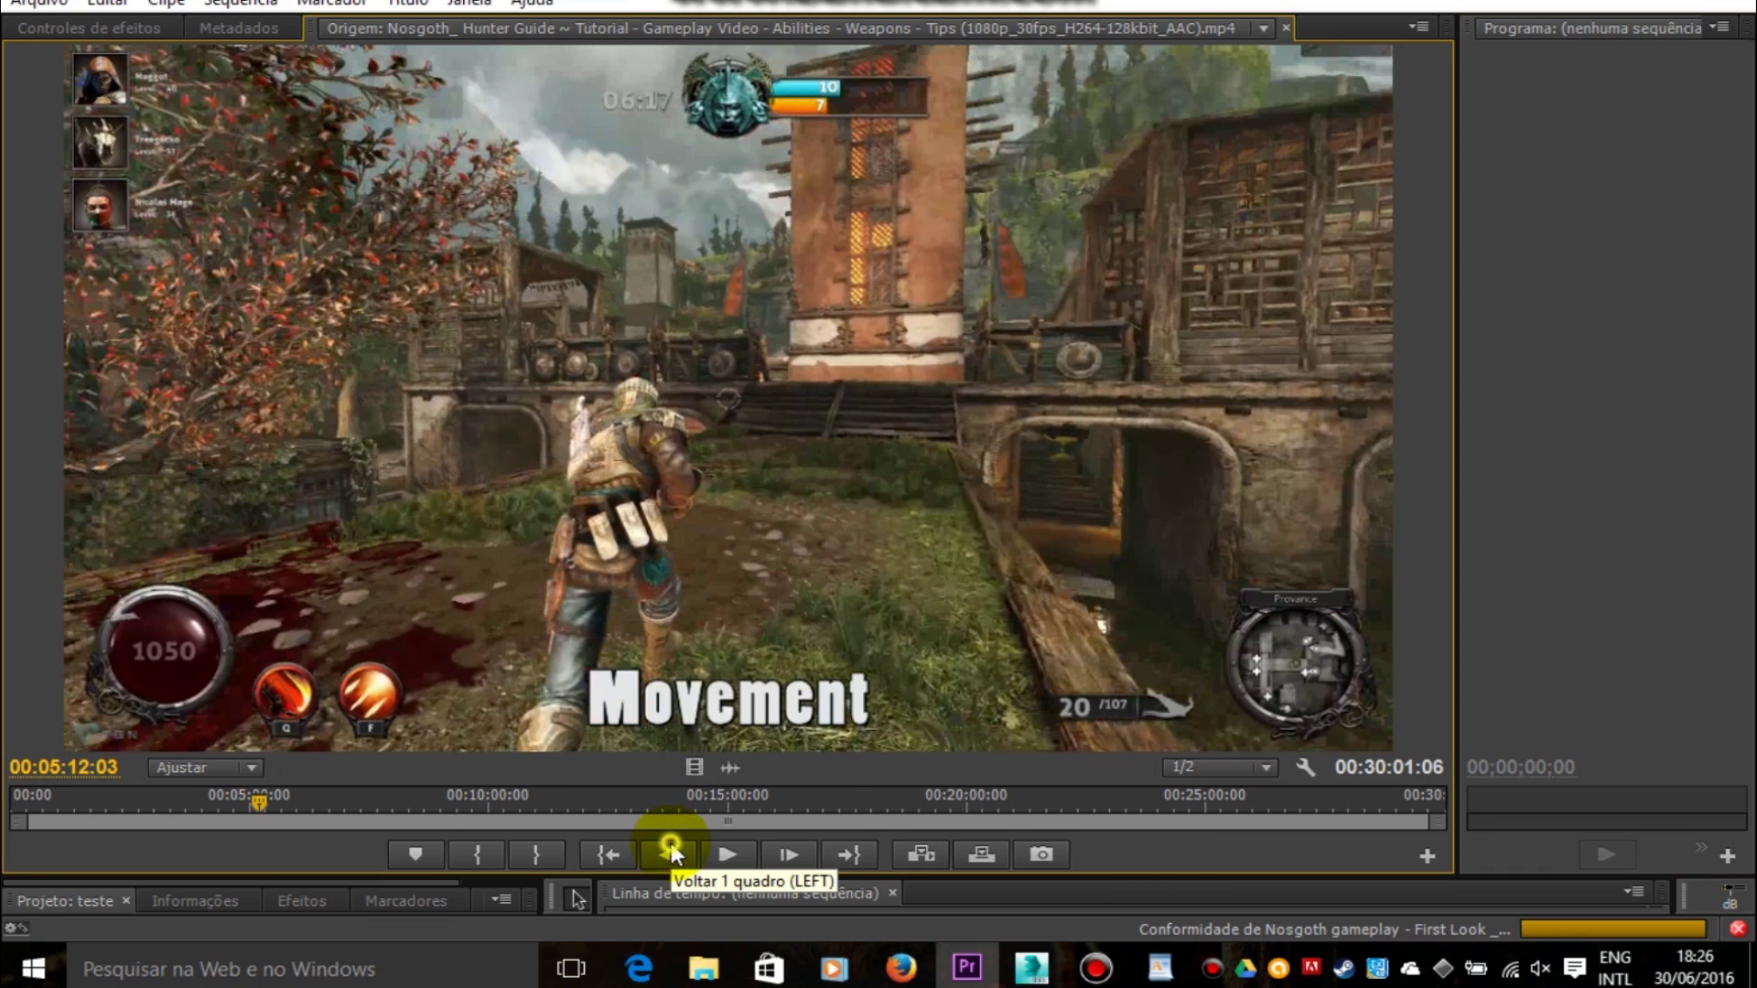
click(789, 853)
click(788, 852)
click(789, 852)
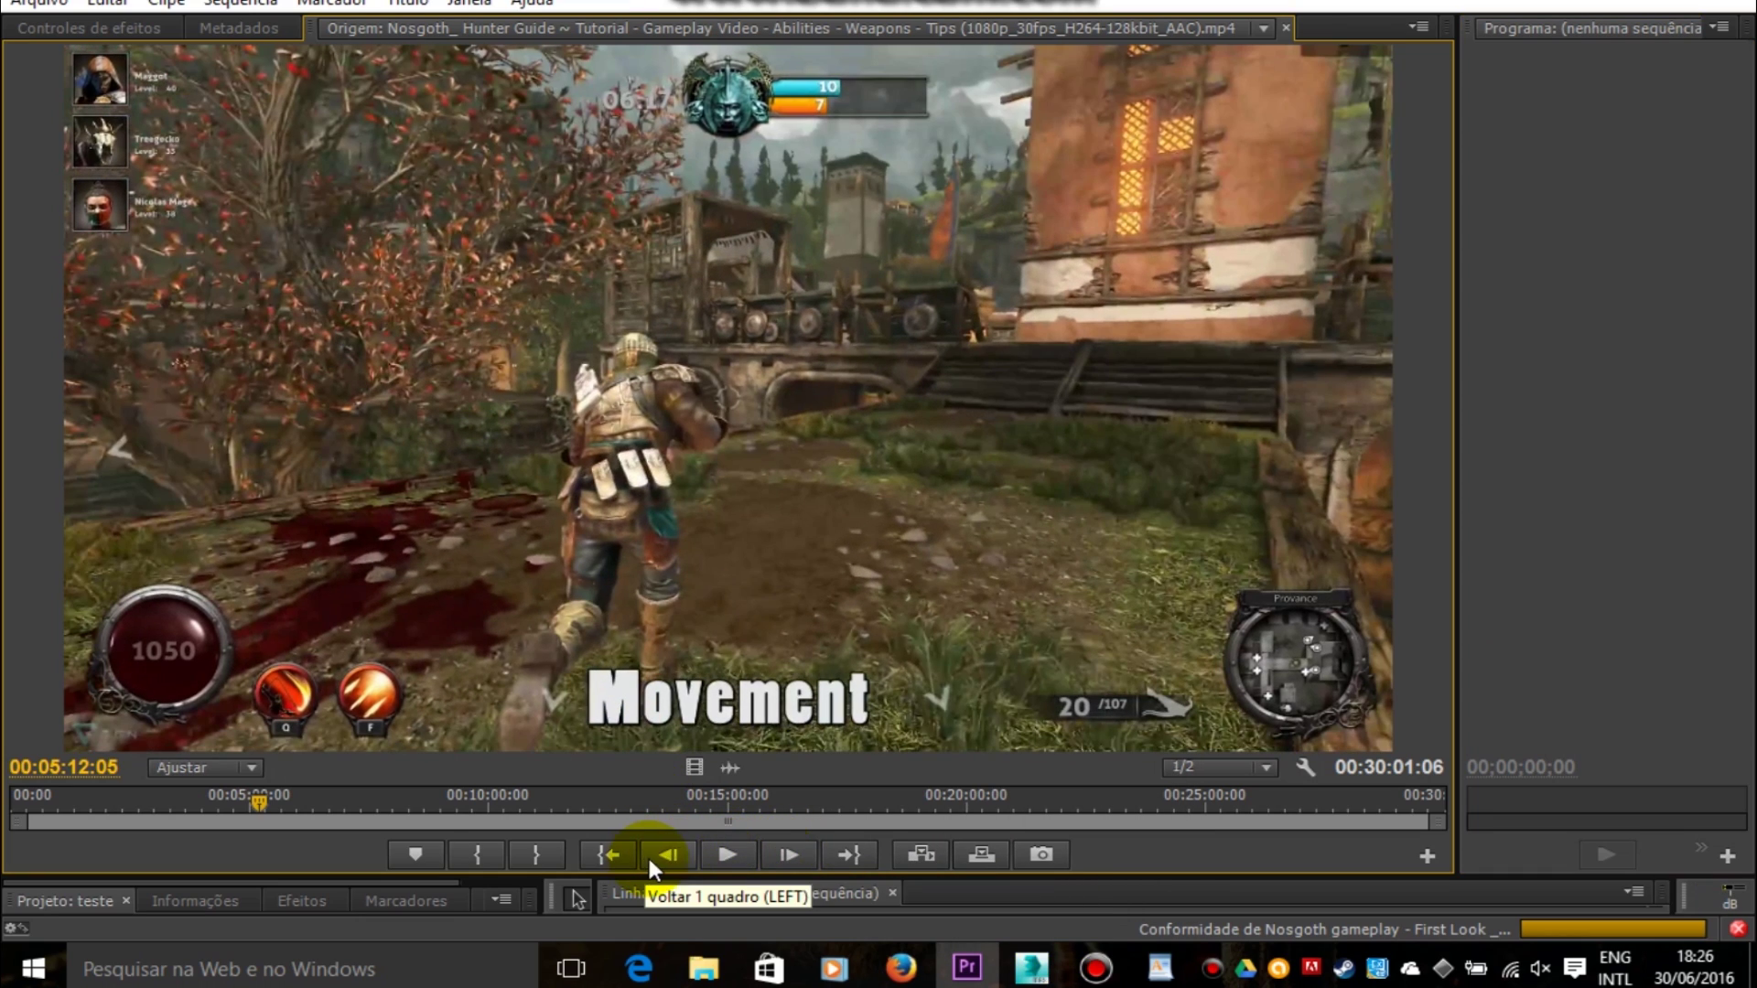
click(669, 854)
click(669, 855)
click(669, 854)
click(806, 860)
click(806, 860)
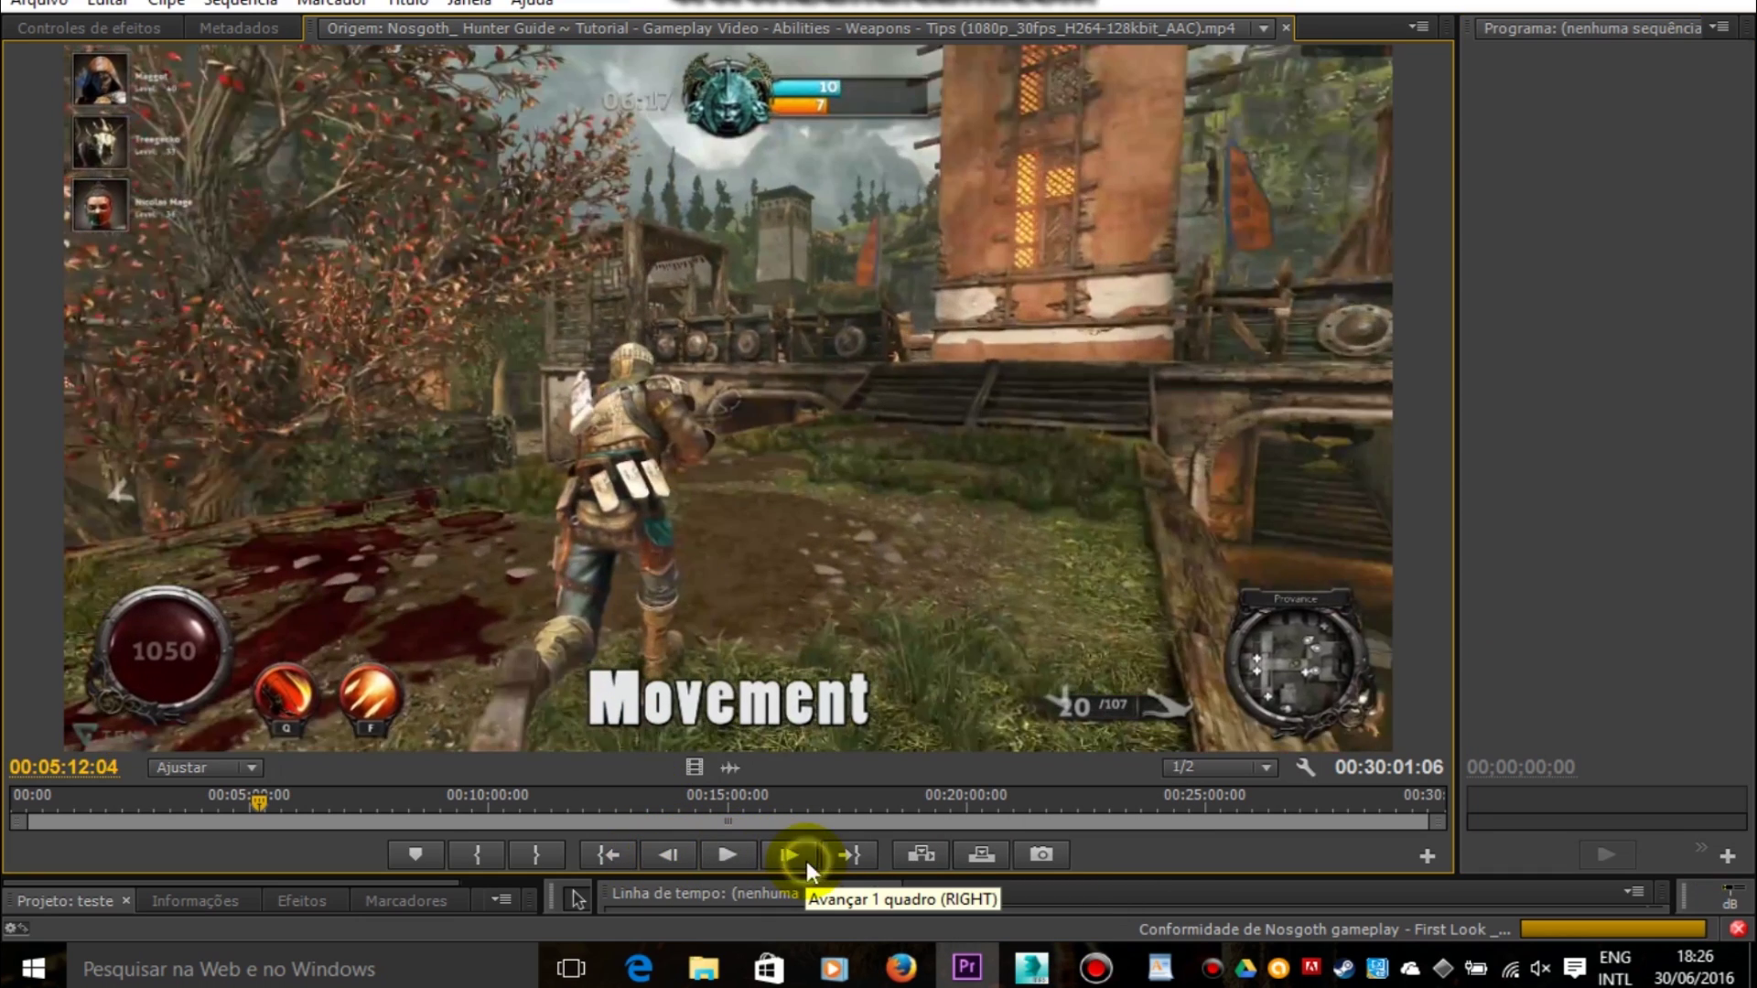
click(805, 860)
click(805, 860)
click(805, 861)
click(671, 853)
click(671, 853)
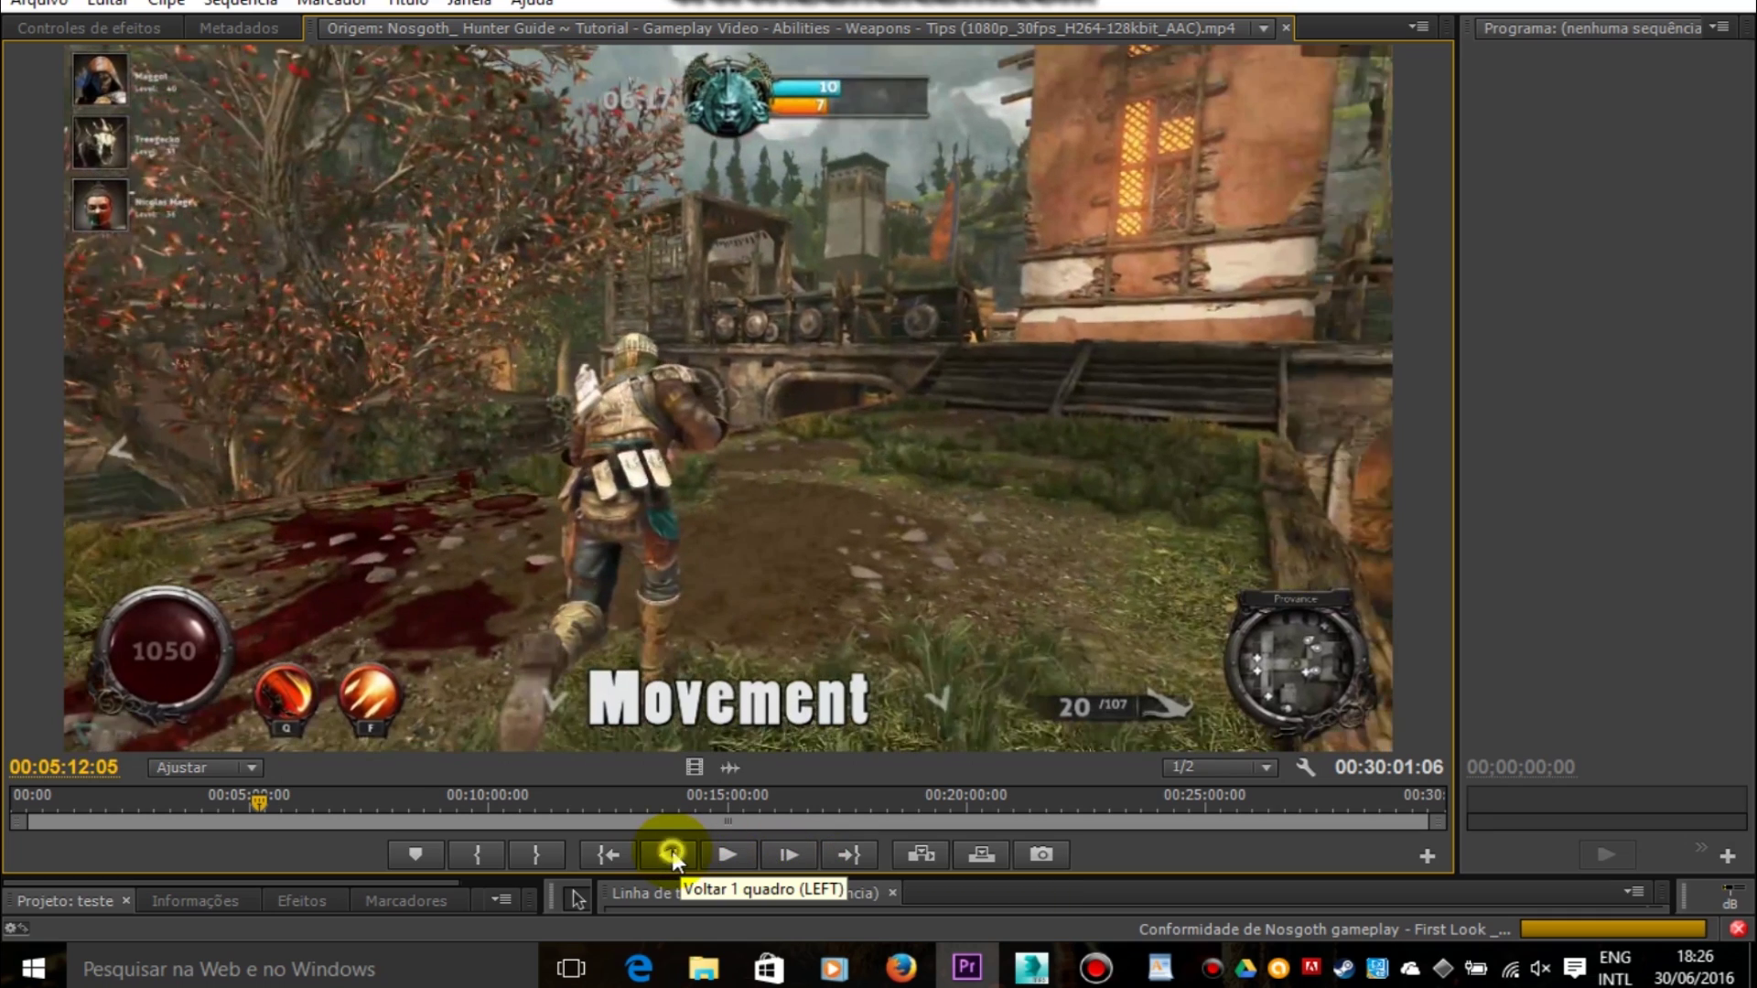
click(670, 852)
click(671, 853)
click(789, 853)
click(789, 852)
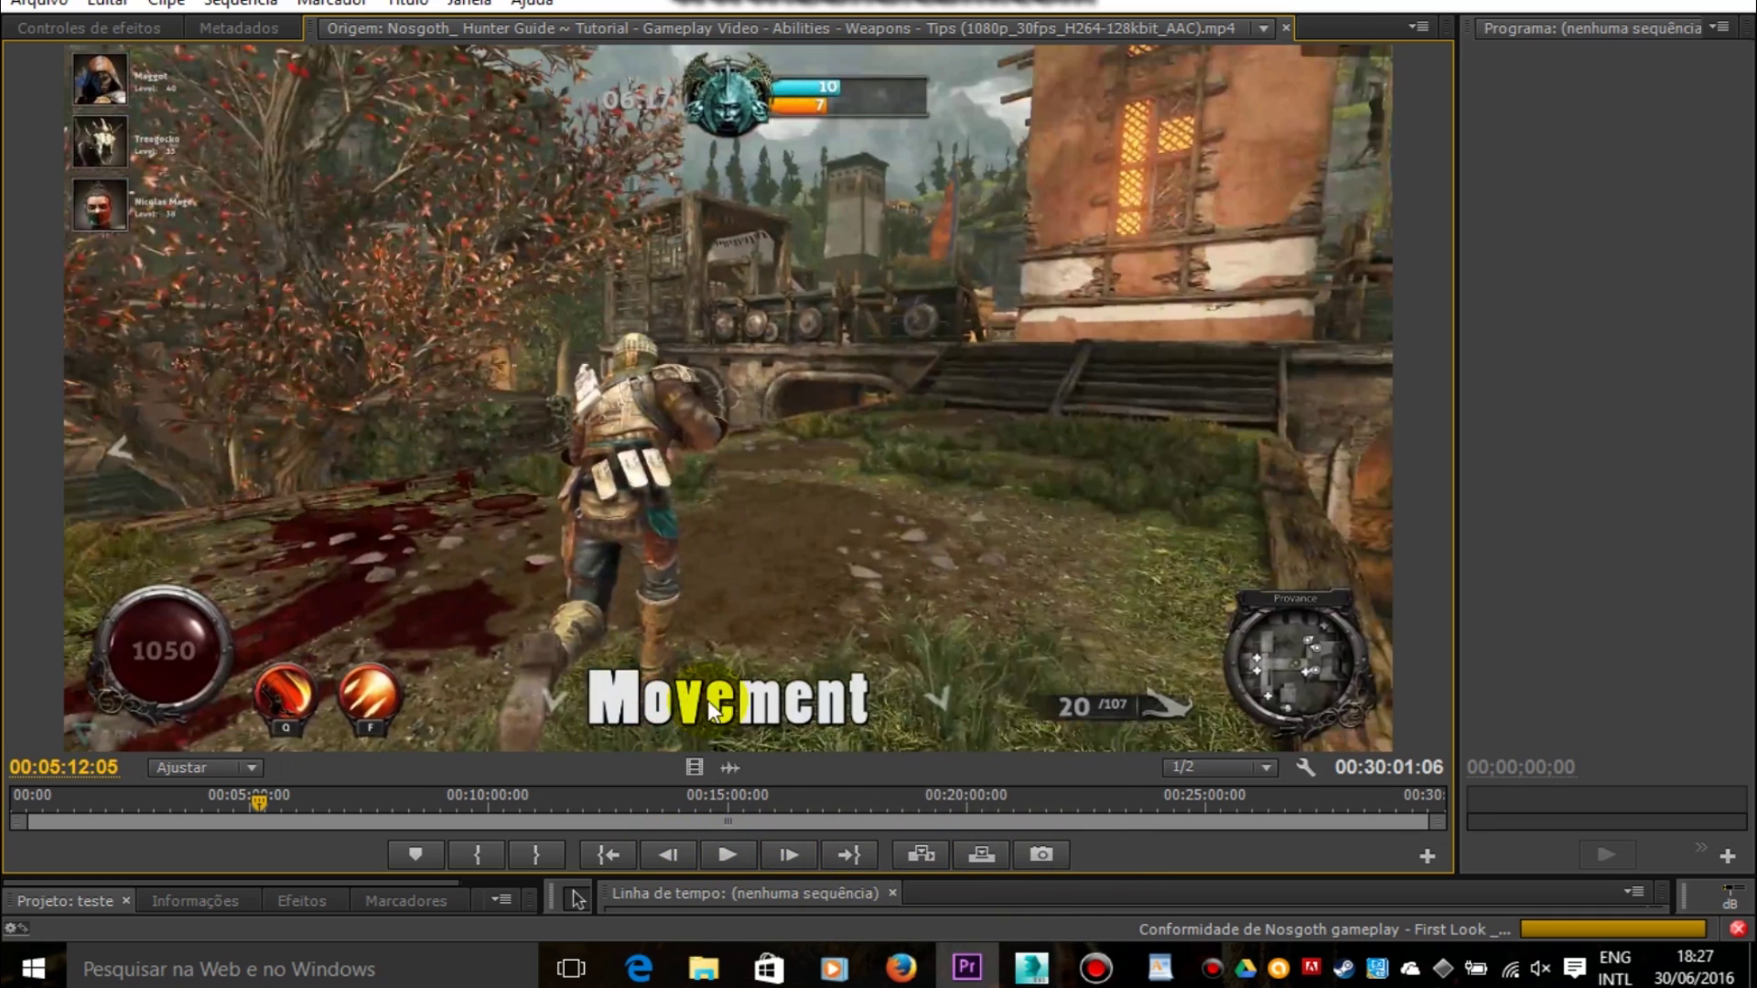
Step: Switch to 3ds Max and rotate the biped's left calf and left thigh to shape the trailing leg for the second run pose
mouse_move(1109, 977)
click(1043, 972)
click(457, 676)
click(424, 752)
drag(412, 719, 430, 662)
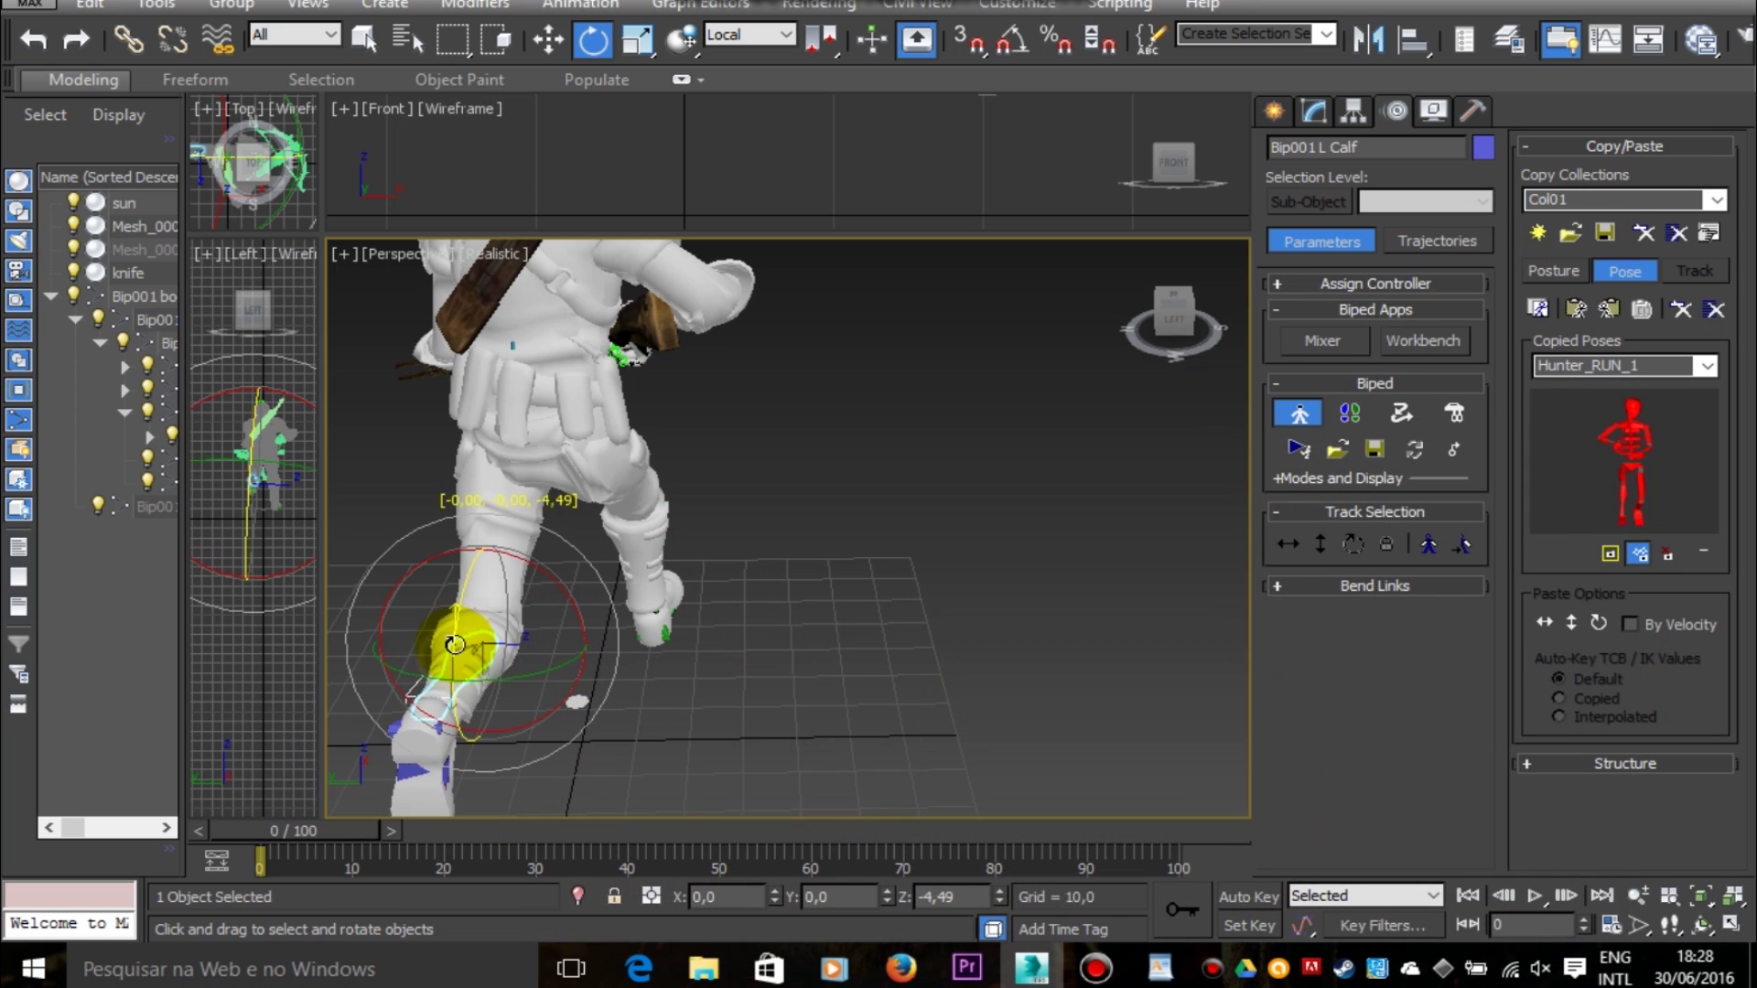
click(483, 579)
drag(481, 538, 479, 514)
Step: Rotate the biped's right calf, thigh and foot to adjust the front leg for the second run pose
alt+middle_drag(479, 513, 19, 45)
alt+middle_drag(439, 540, 492, 538)
click(737, 685)
drag(729, 678, 717, 676)
click(691, 540)
drag(535, 530, 518, 484)
click(682, 767)
drag(588, 753, 586, 725)
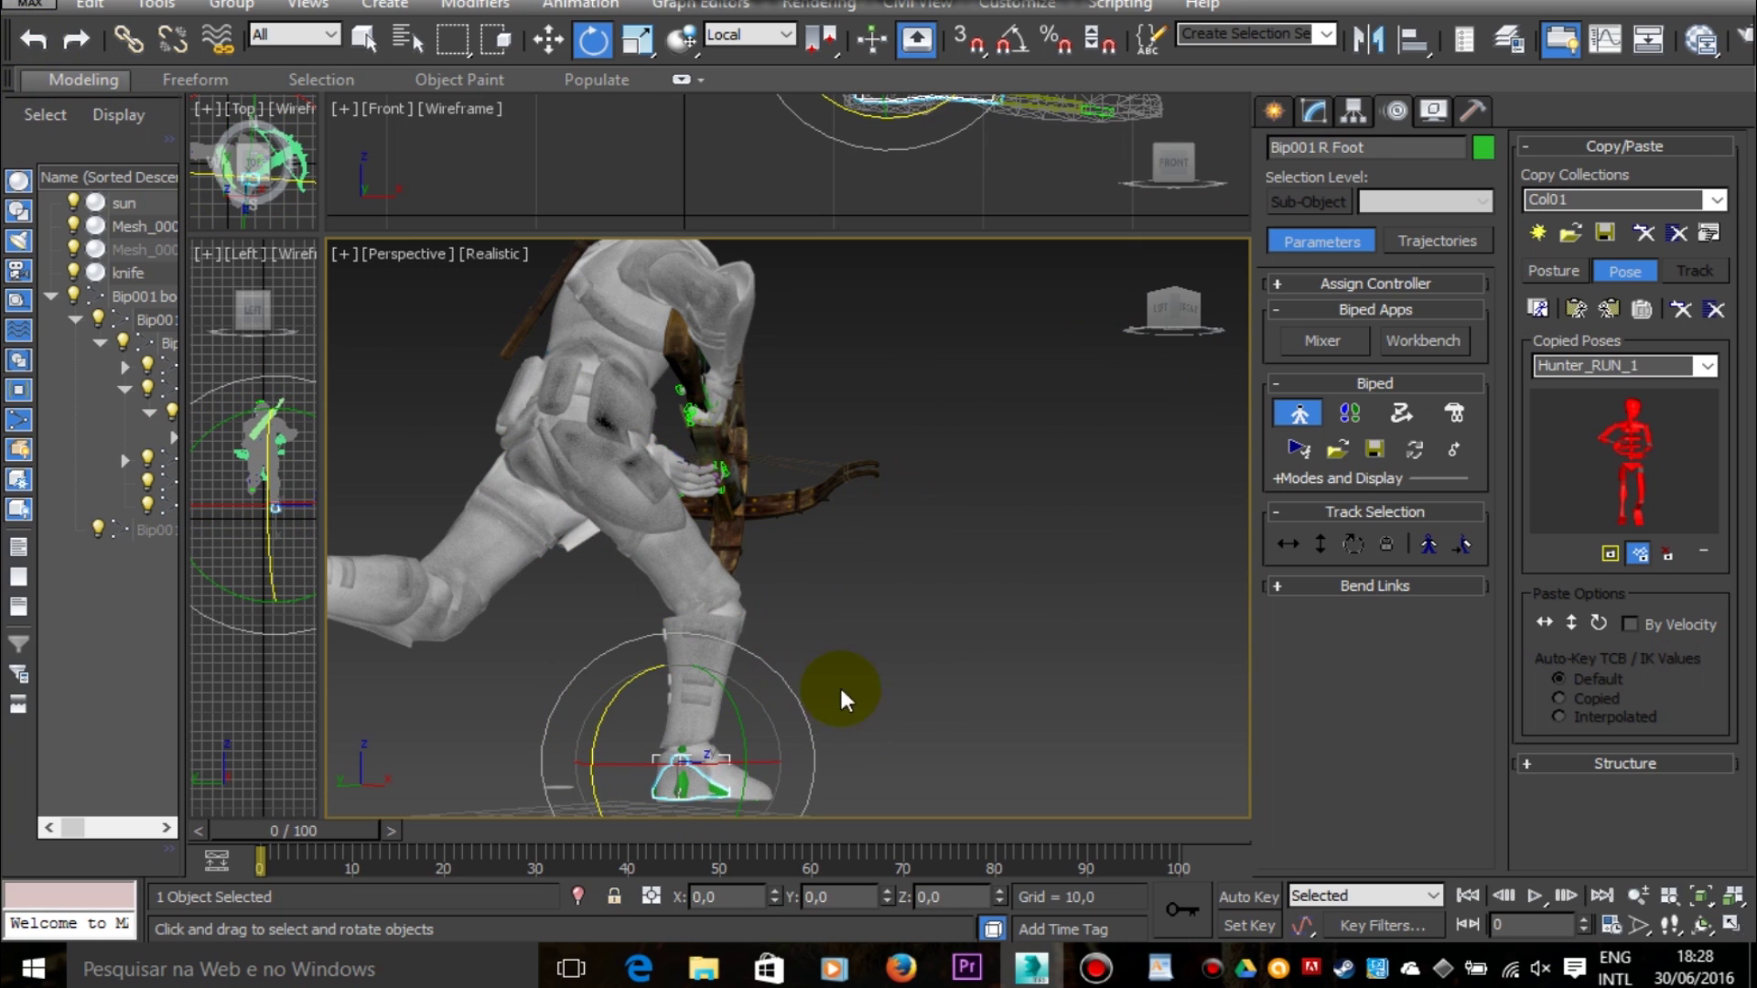
Step: Rotate the biped's spine links to adjust the hunter's torso lean for the second run pose
drag(1127, 328, 1182, 316)
scroll(864, 595, down, 3)
middle_drag(865, 595, 892, 667)
drag(1188, 333, 1185, 346)
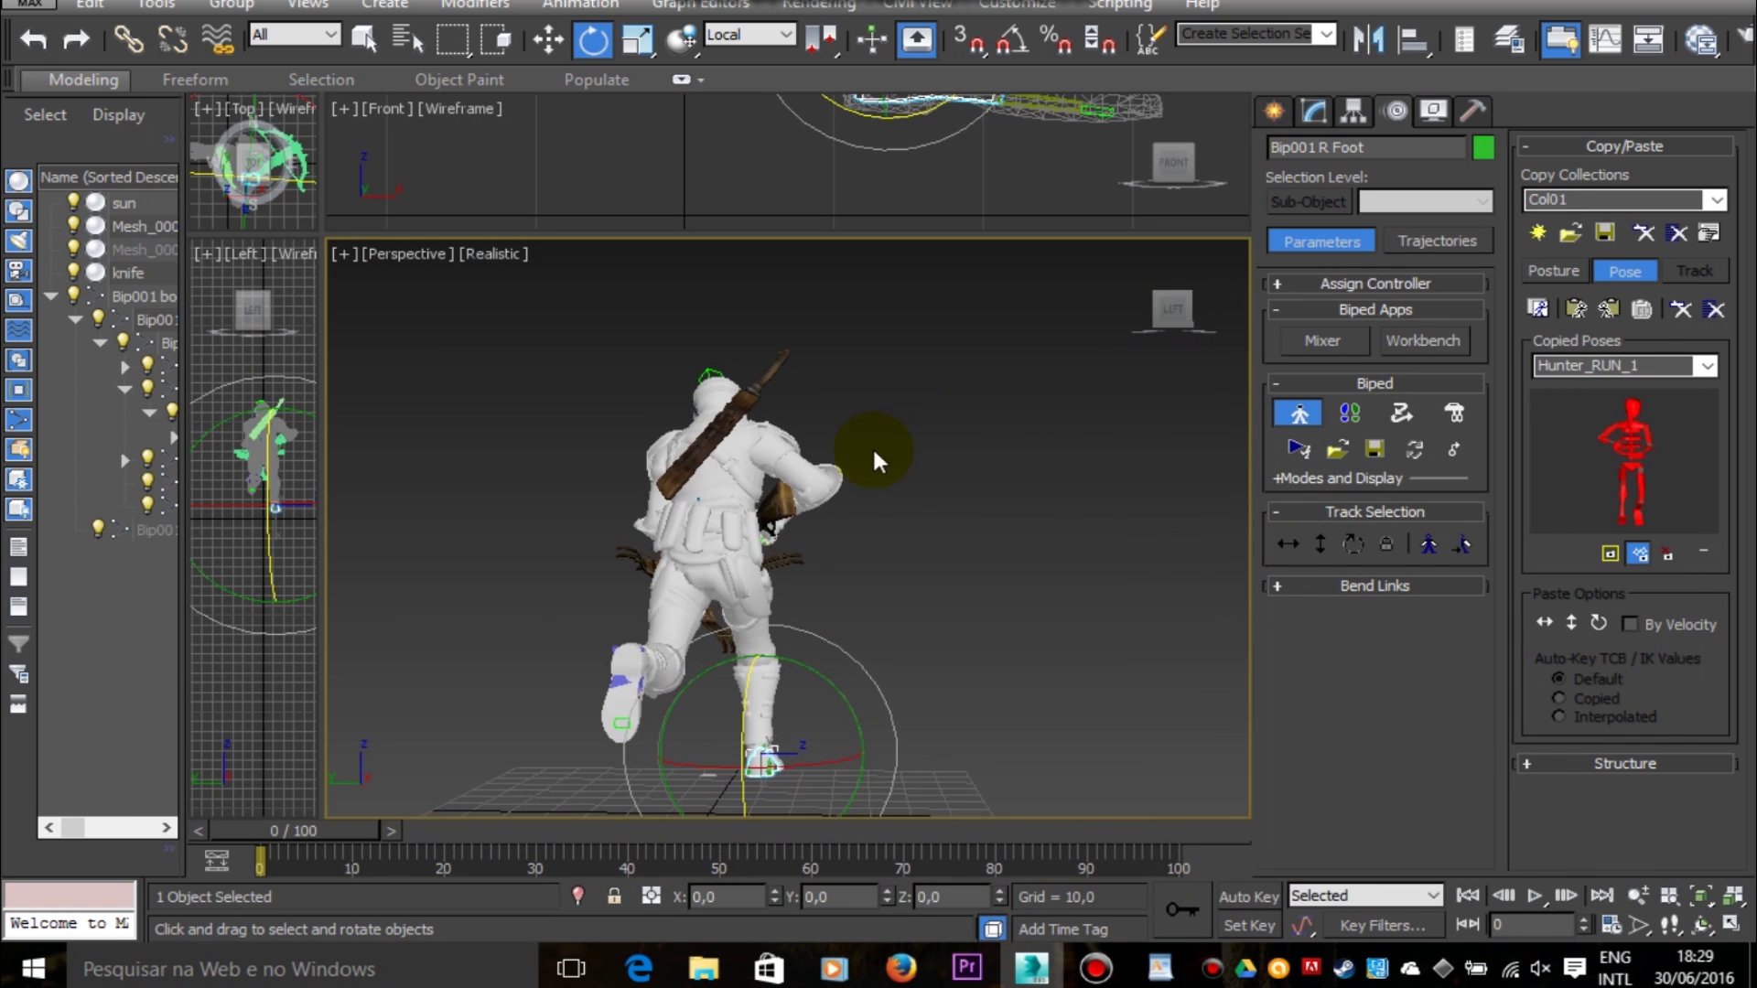
middle_drag(874, 467, 901, 593)
click(746, 603)
click(1183, 314)
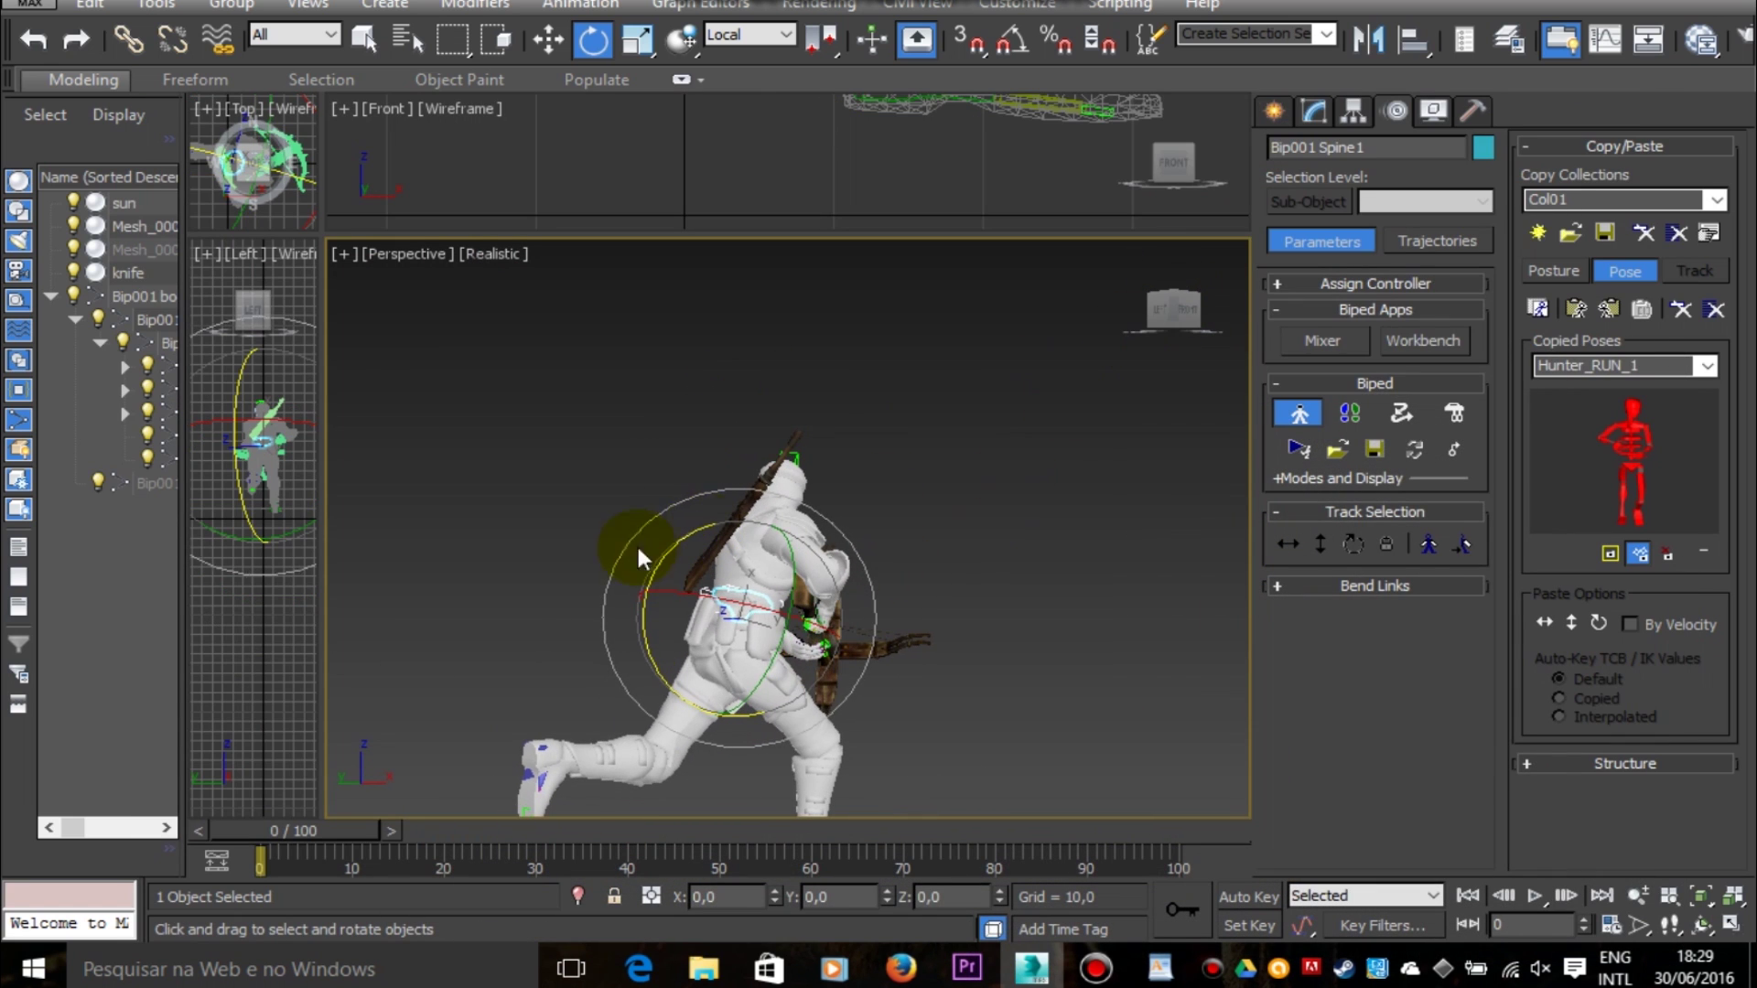
click(660, 565)
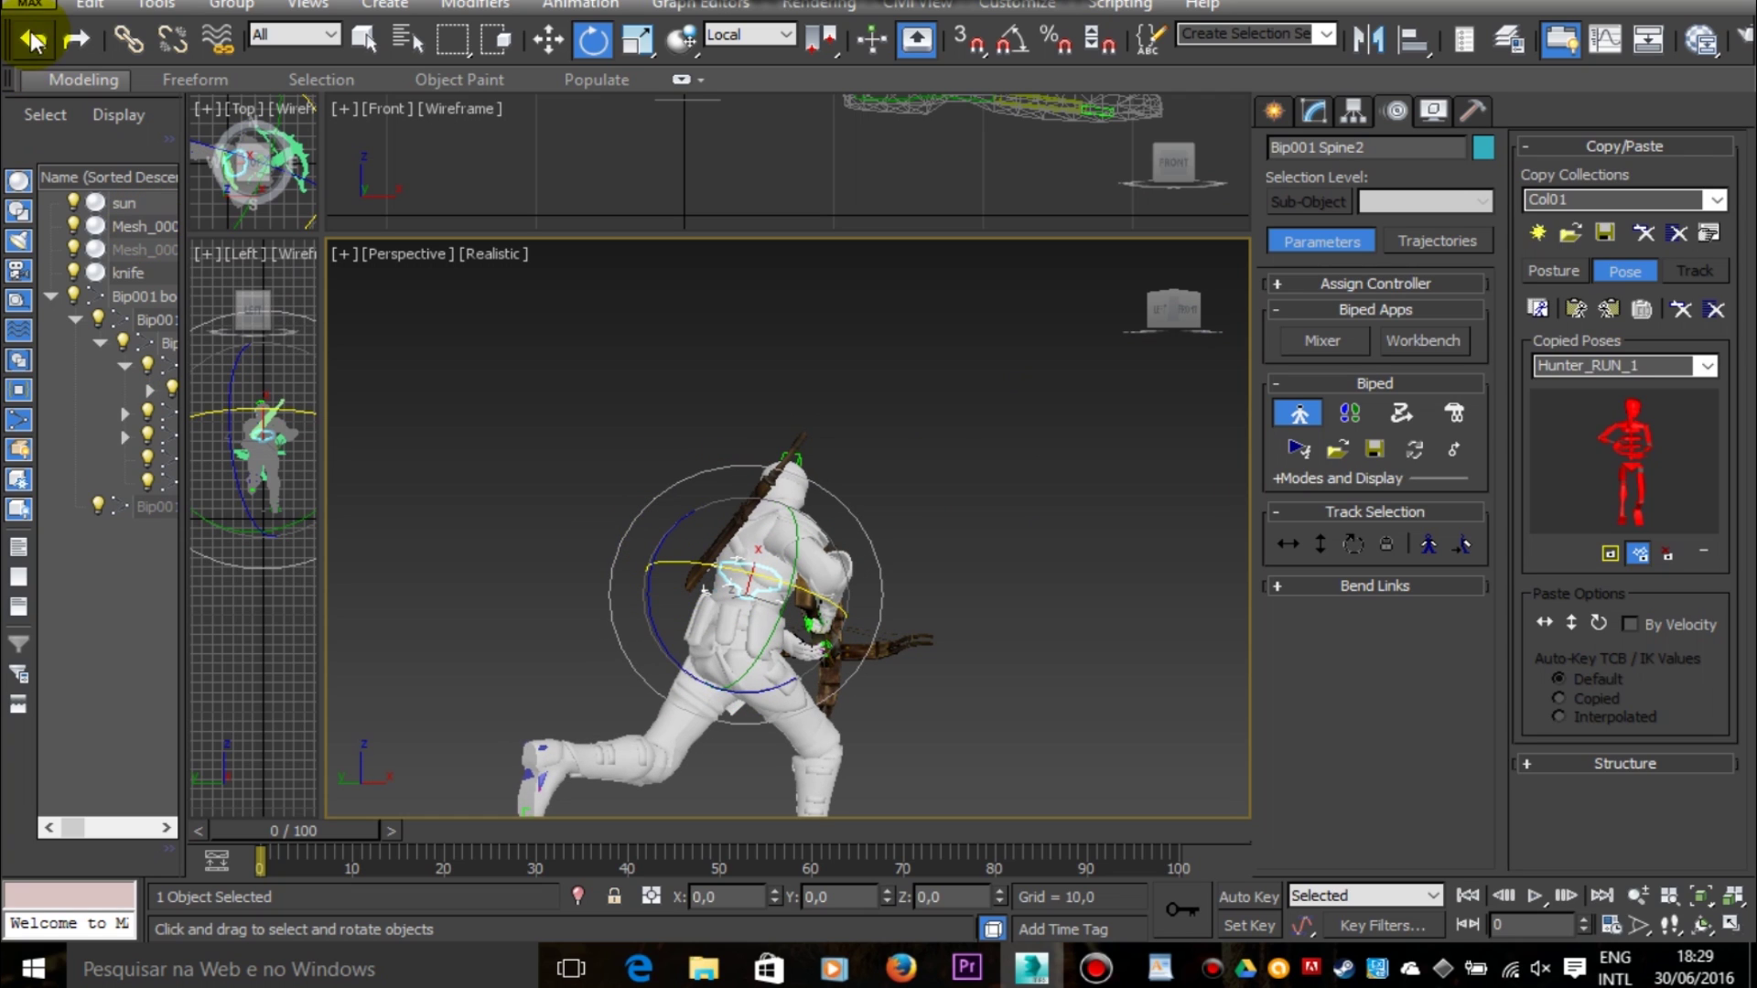
drag(661, 542, 670, 533)
click(737, 596)
drag(650, 628, 647, 616)
Step: Rotate the biped's head to adjust the direction the hunter faces in the second run pose
drag(1160, 309, 1167, 274)
click(743, 570)
scroll(918, 547, up, 3)
drag(578, 666, 467, 668)
click(1173, 307)
drag(668, 545, 671, 542)
click(1169, 306)
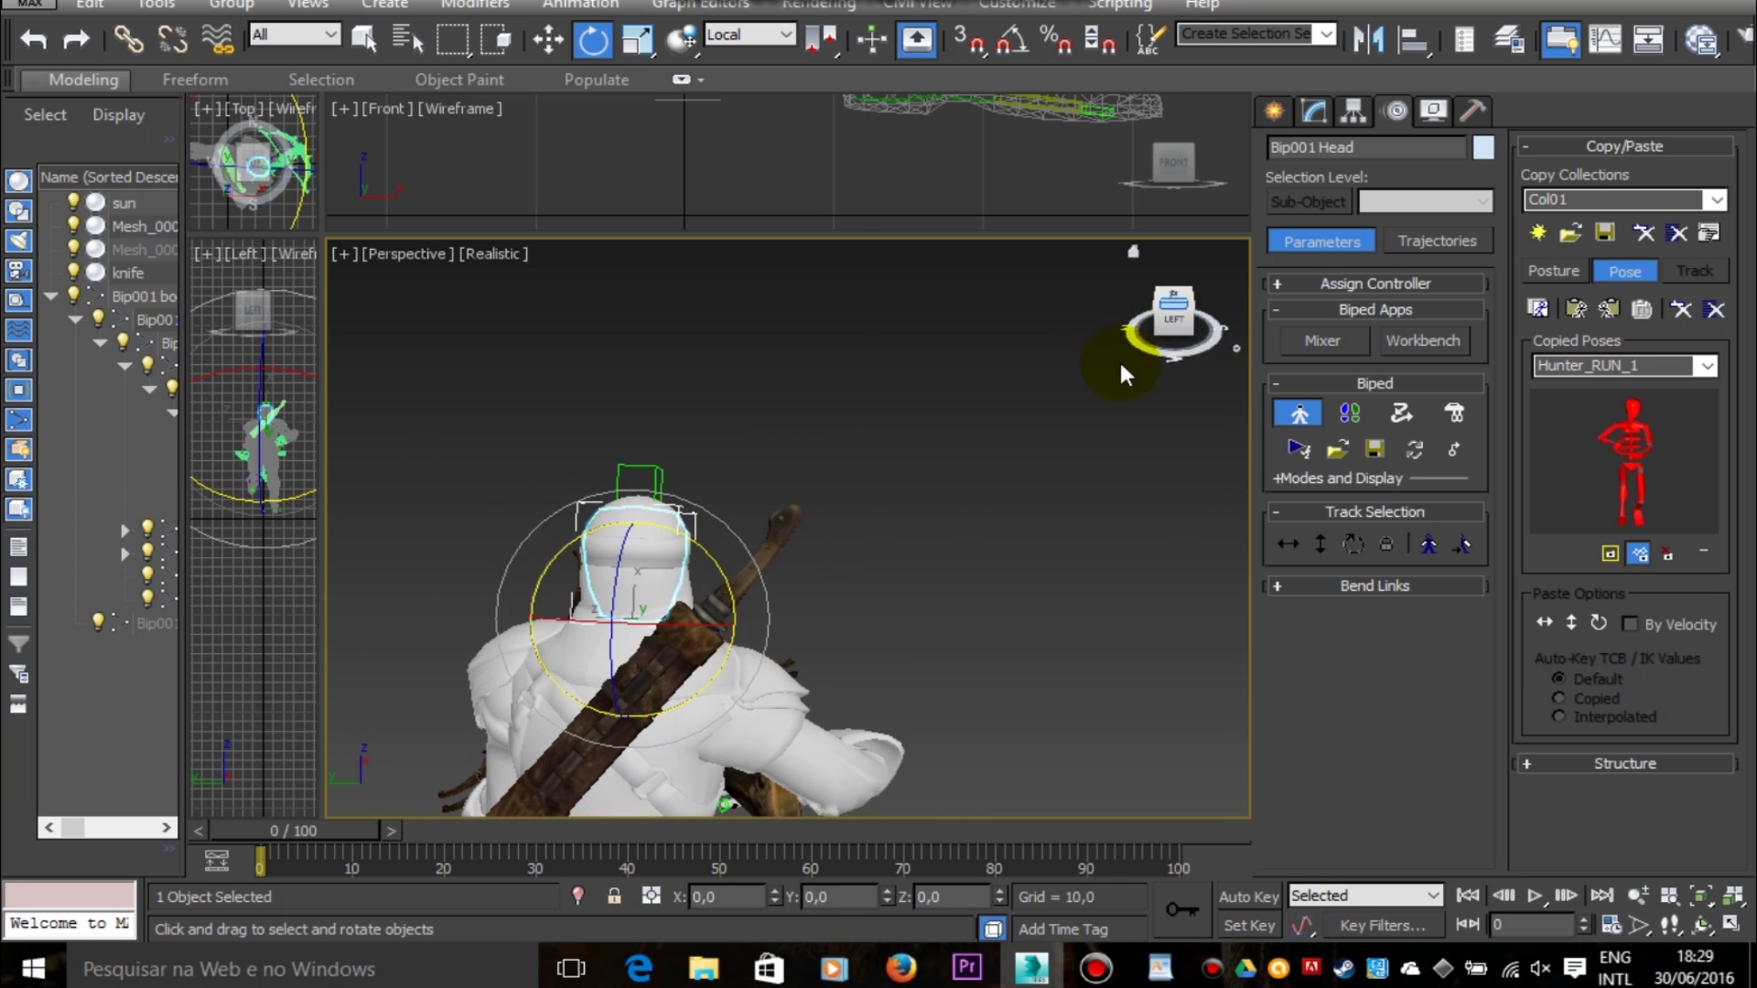
drag(643, 626, 642, 626)
click(1173, 309)
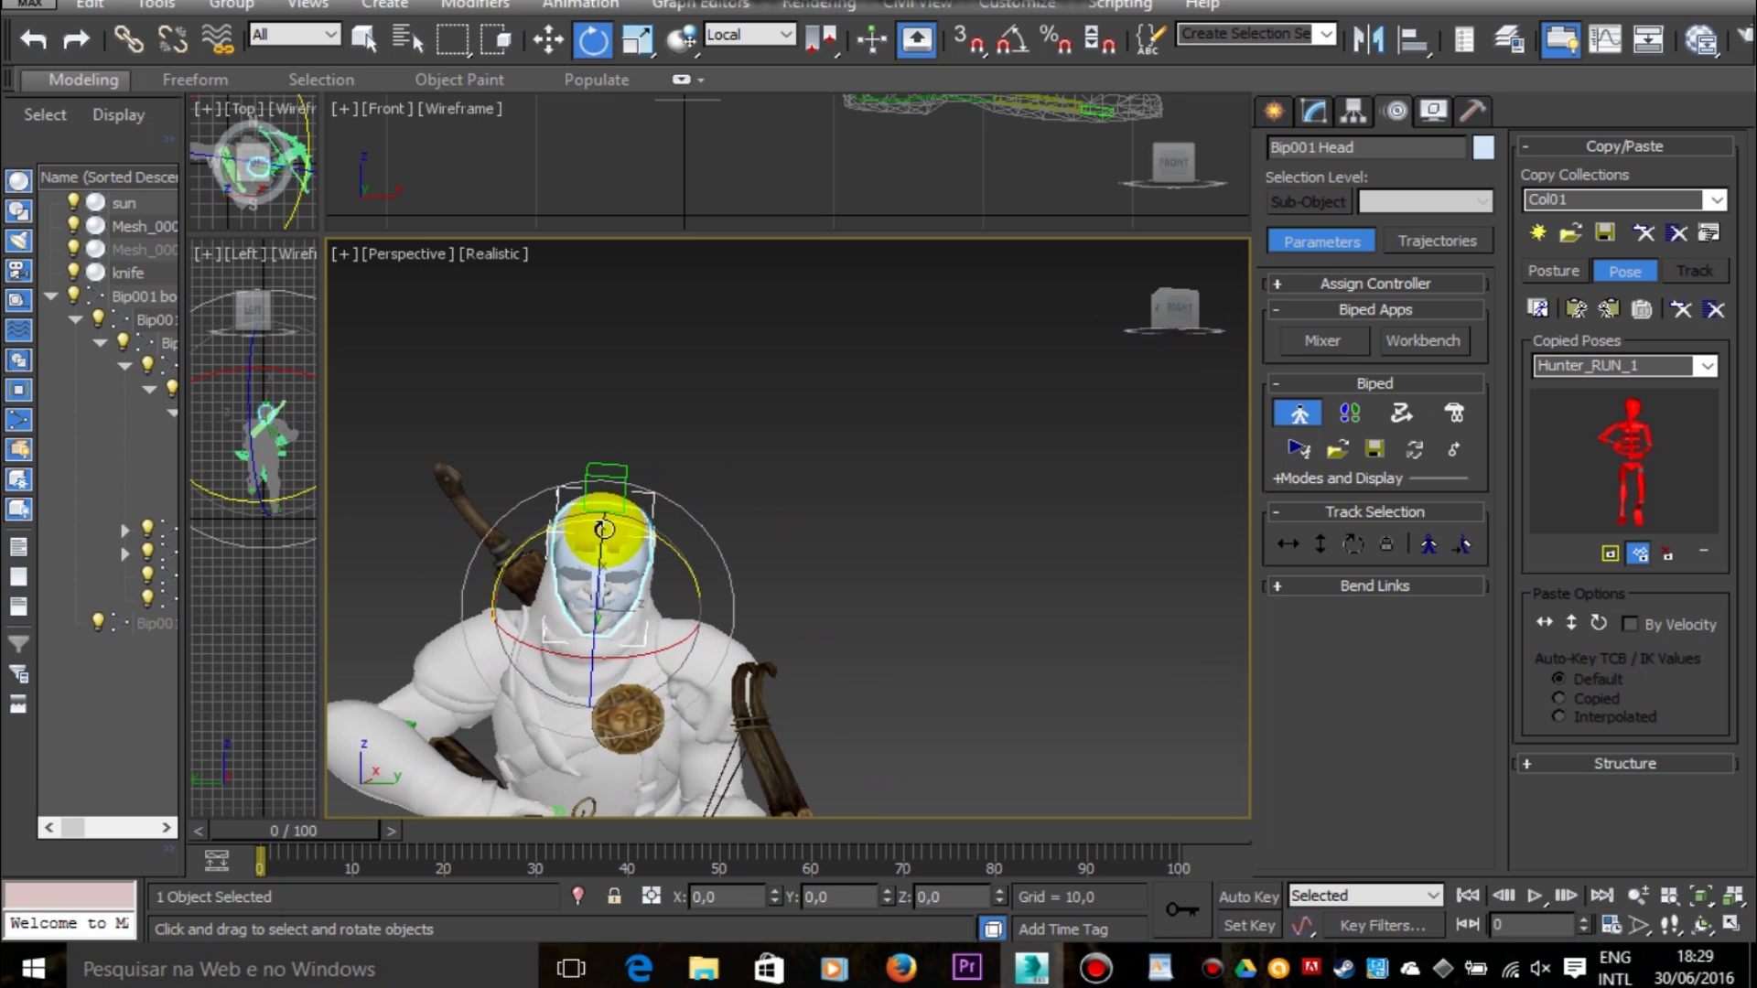
click(1224, 330)
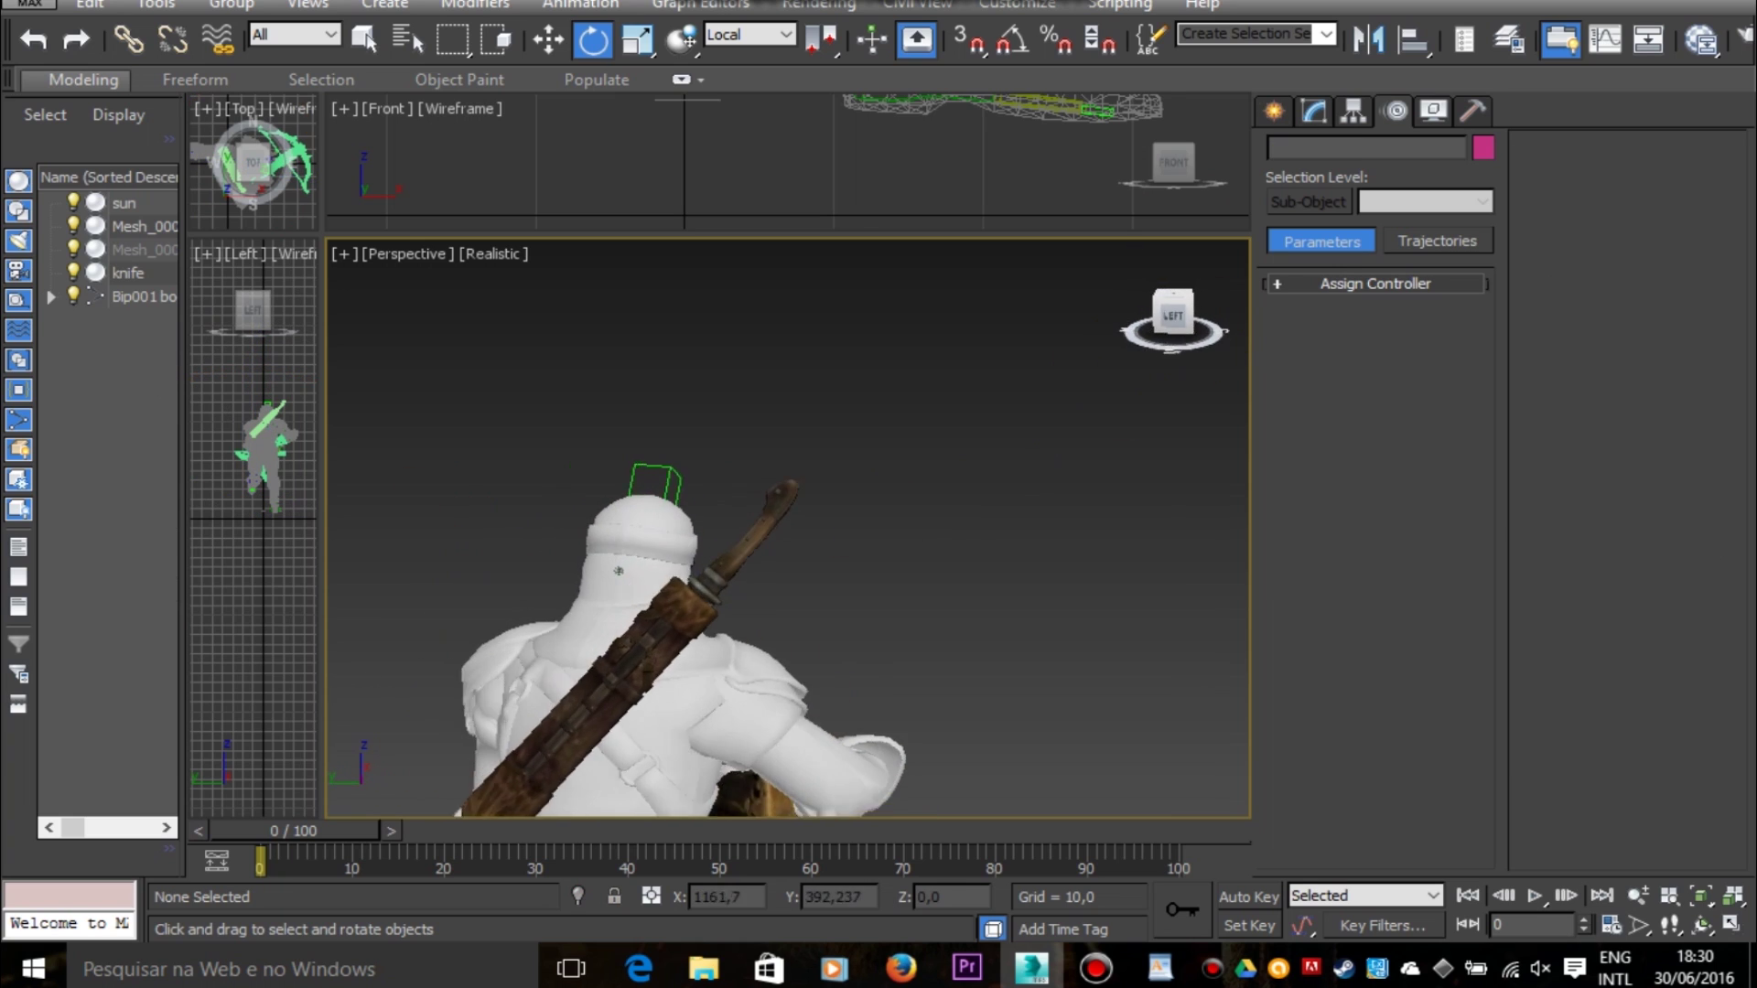
Step: Examine the full second run pose from behind and compare it with the gameplay reference footage
scroll(885, 396, down, 3)
middle_drag(900, 516, 886, 396)
click(648, 395)
alt+middle_drag(647, 395, 750, 376)
click(987, 371)
drag(1181, 316, 1118, 306)
click(966, 968)
click(963, 971)
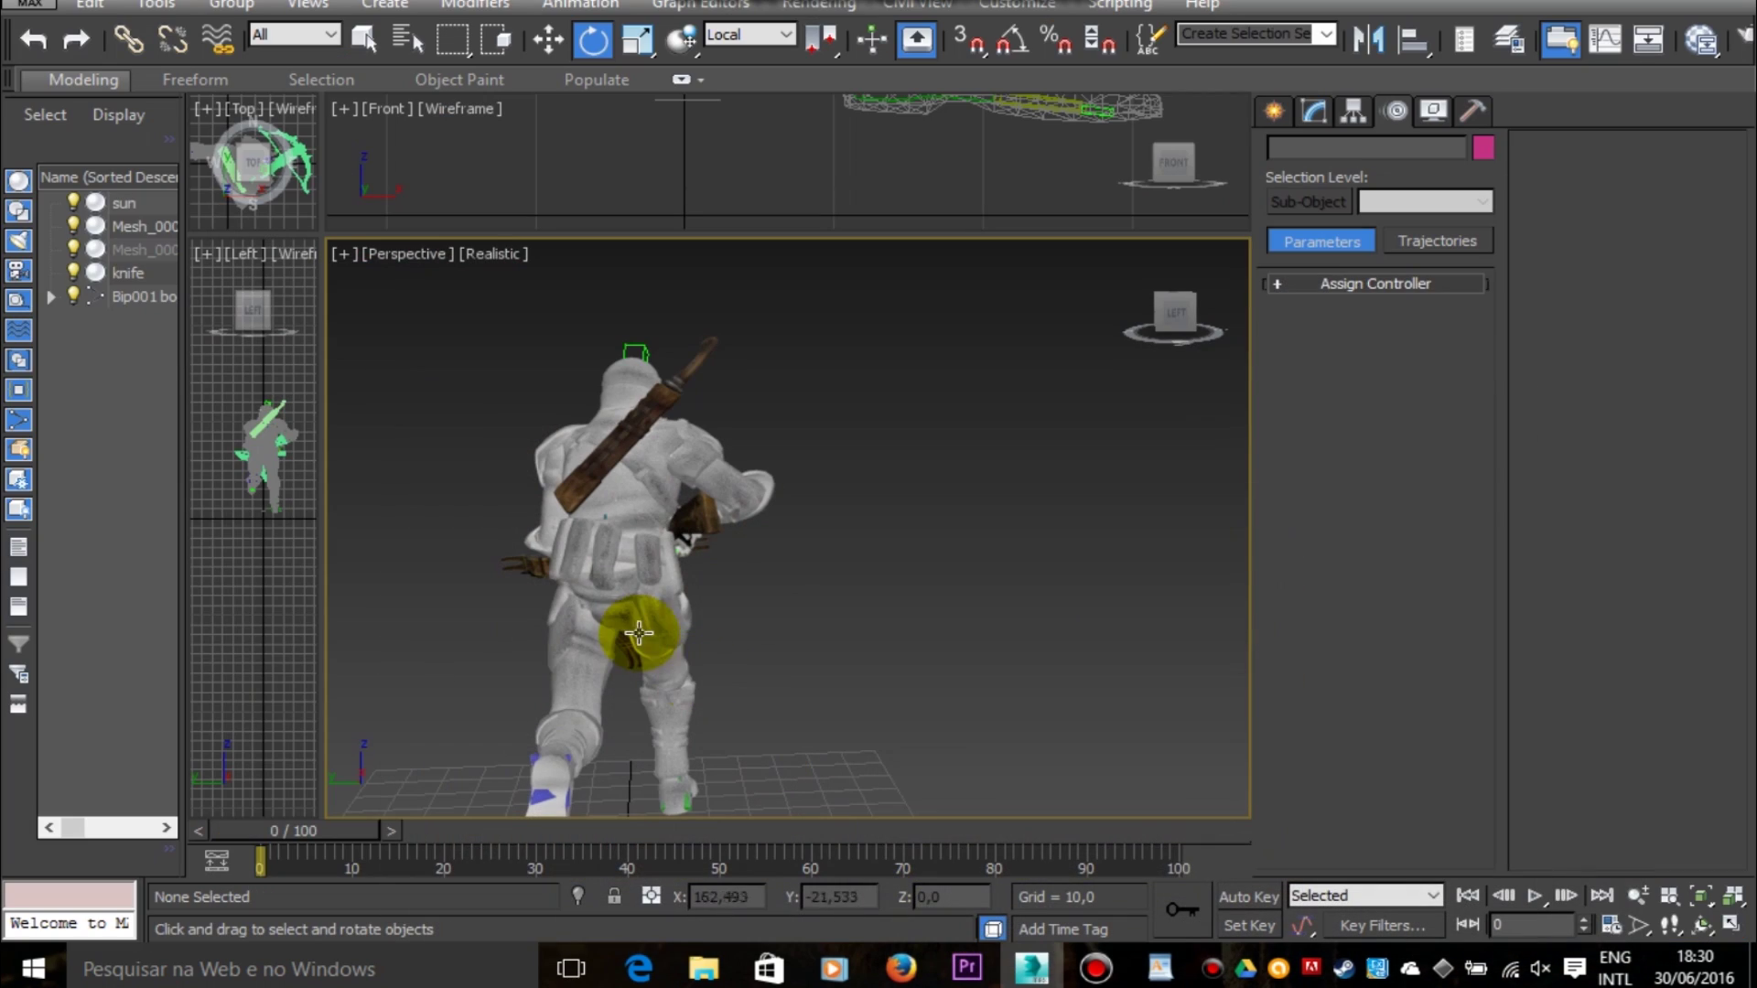
Step: Rotate the biped's right thigh slightly to refine the front leg of the second run pose
click(642, 633)
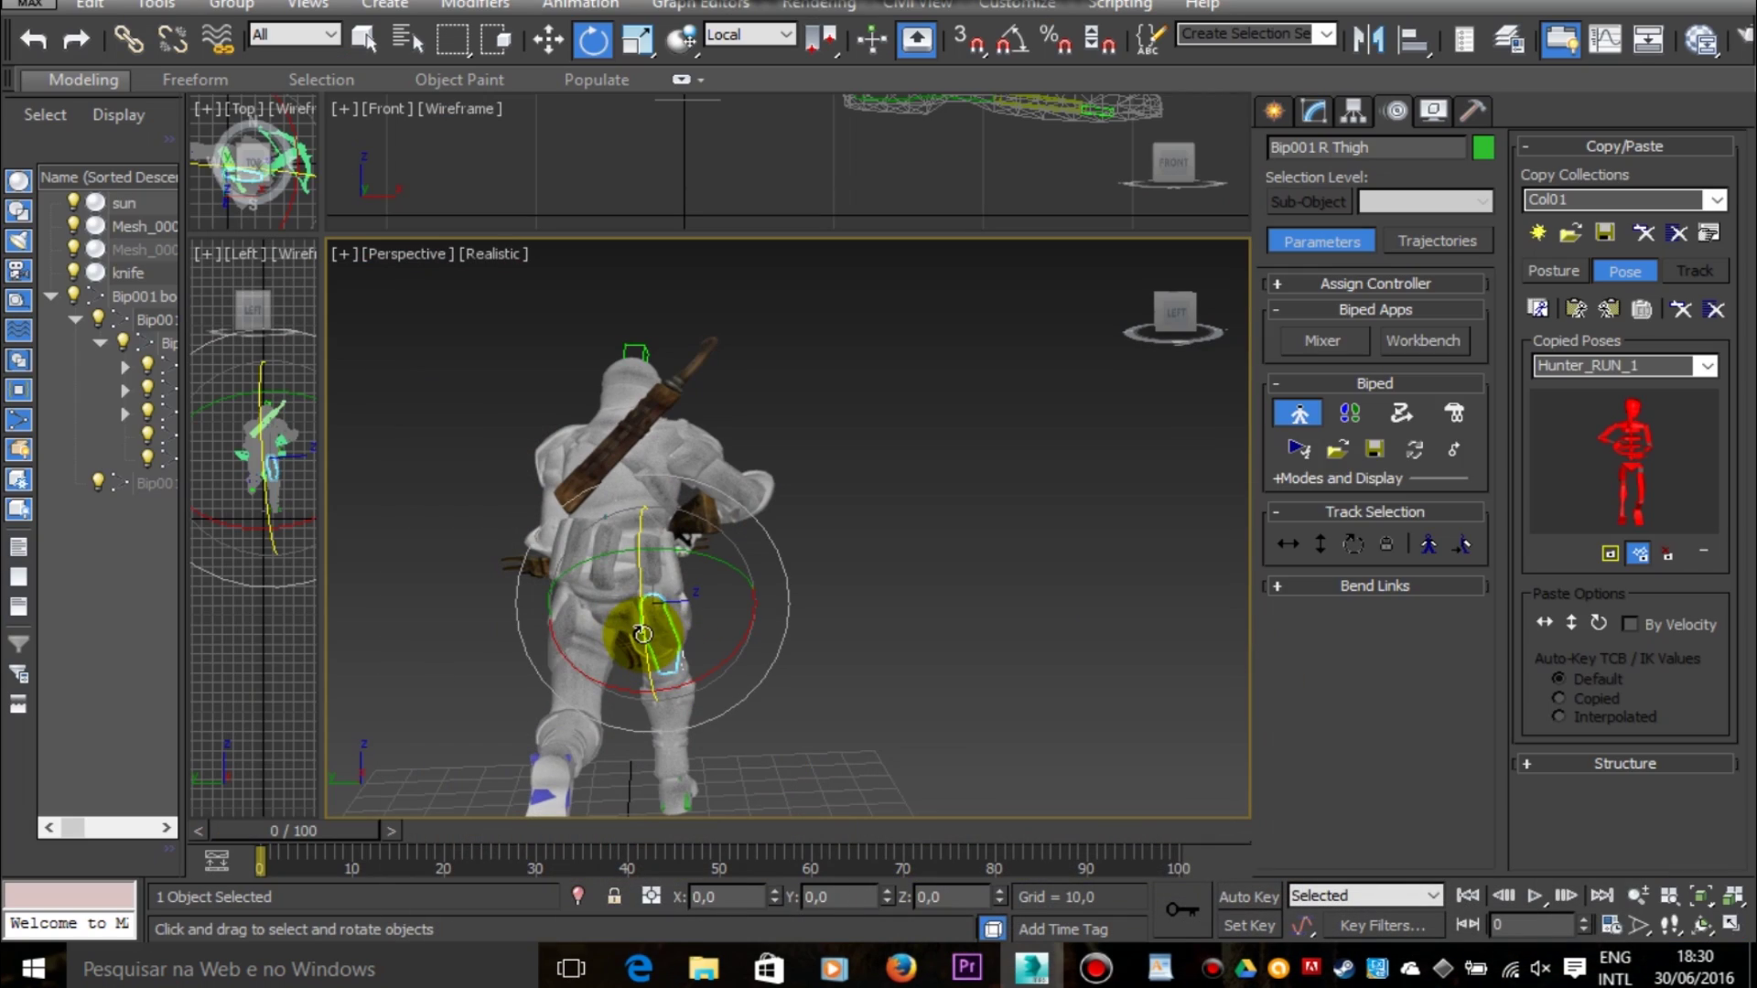
alt+middle_drag(642, 633, 732, 562)
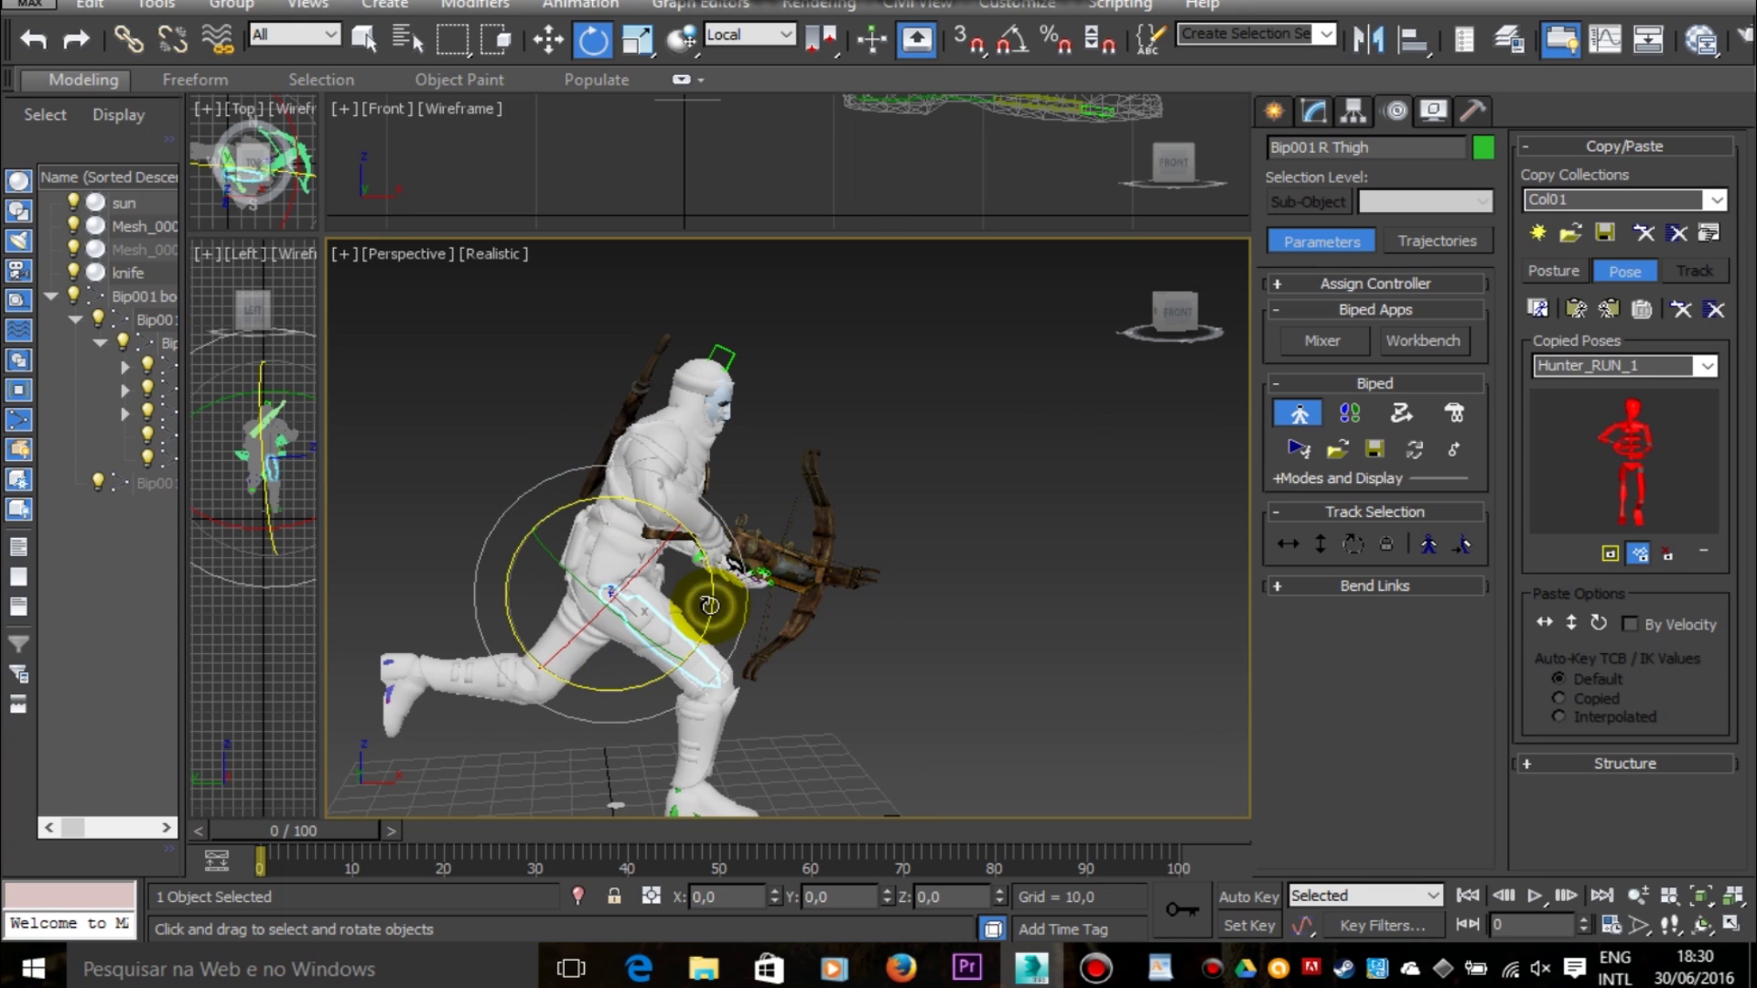
drag(710, 605, 709, 611)
Step: Copy the biped's current pose into the Col01 collection and name it Hunter_RUN_2
click(670, 802)
alt+middle_drag(1098, 499, 970, 517)
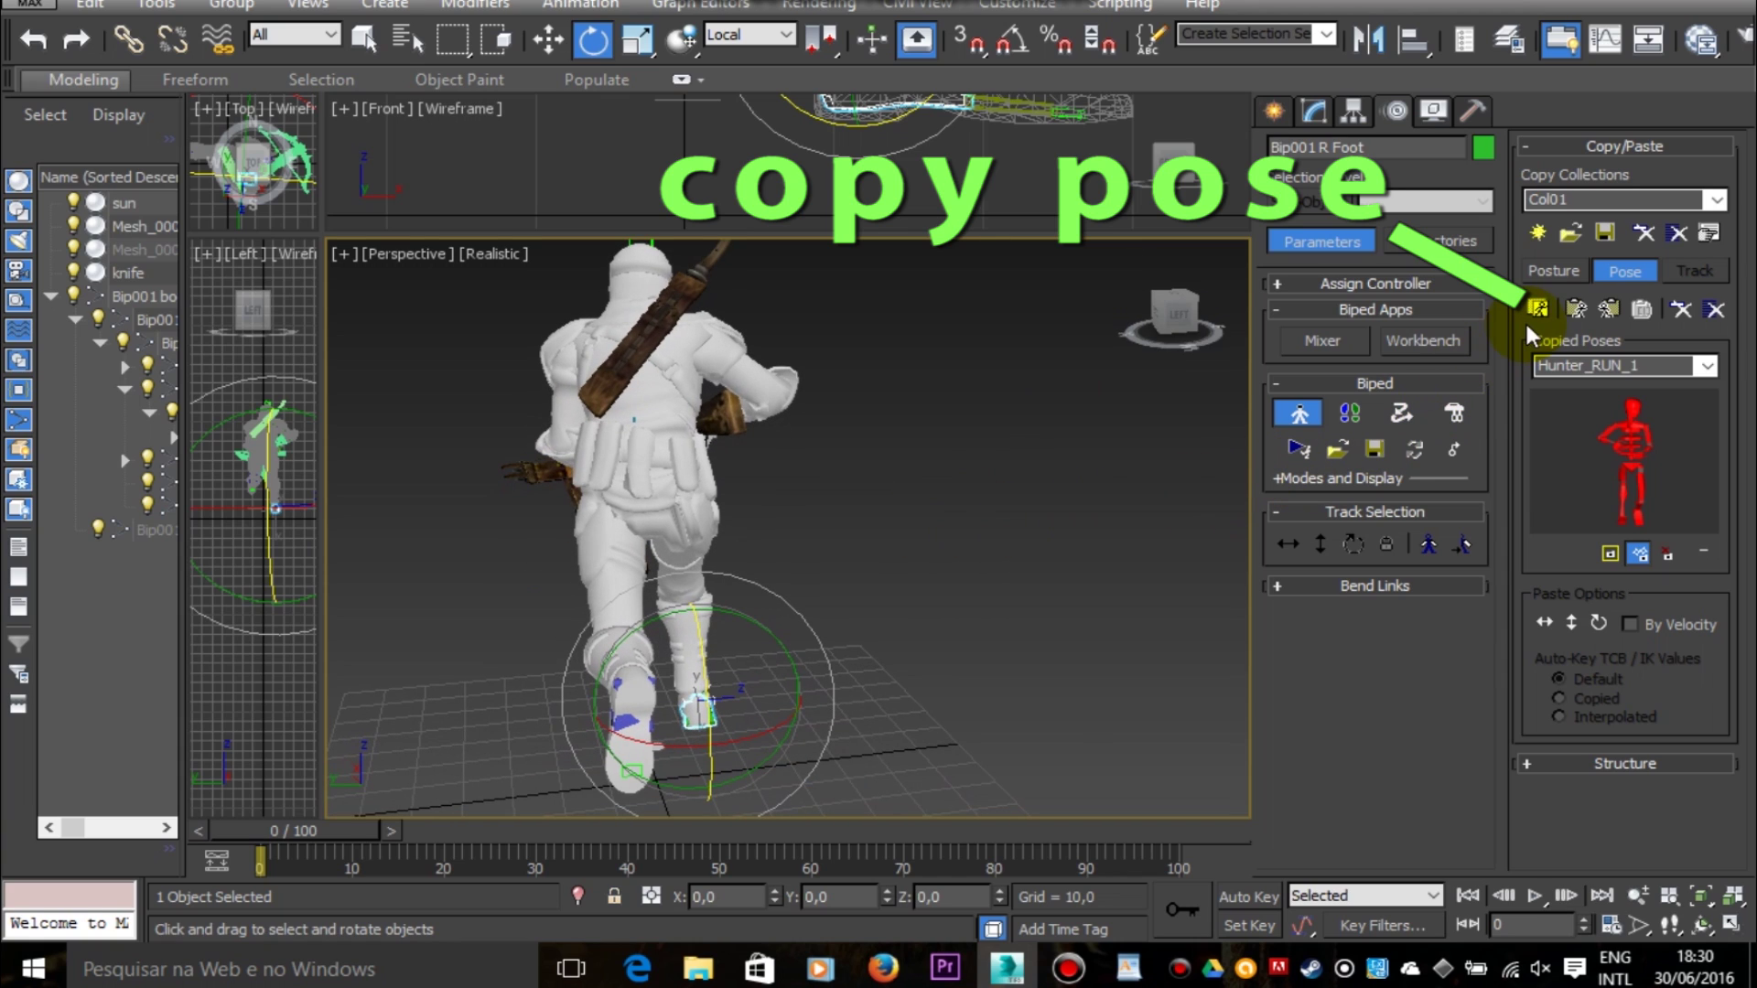
double_click(1578, 364)
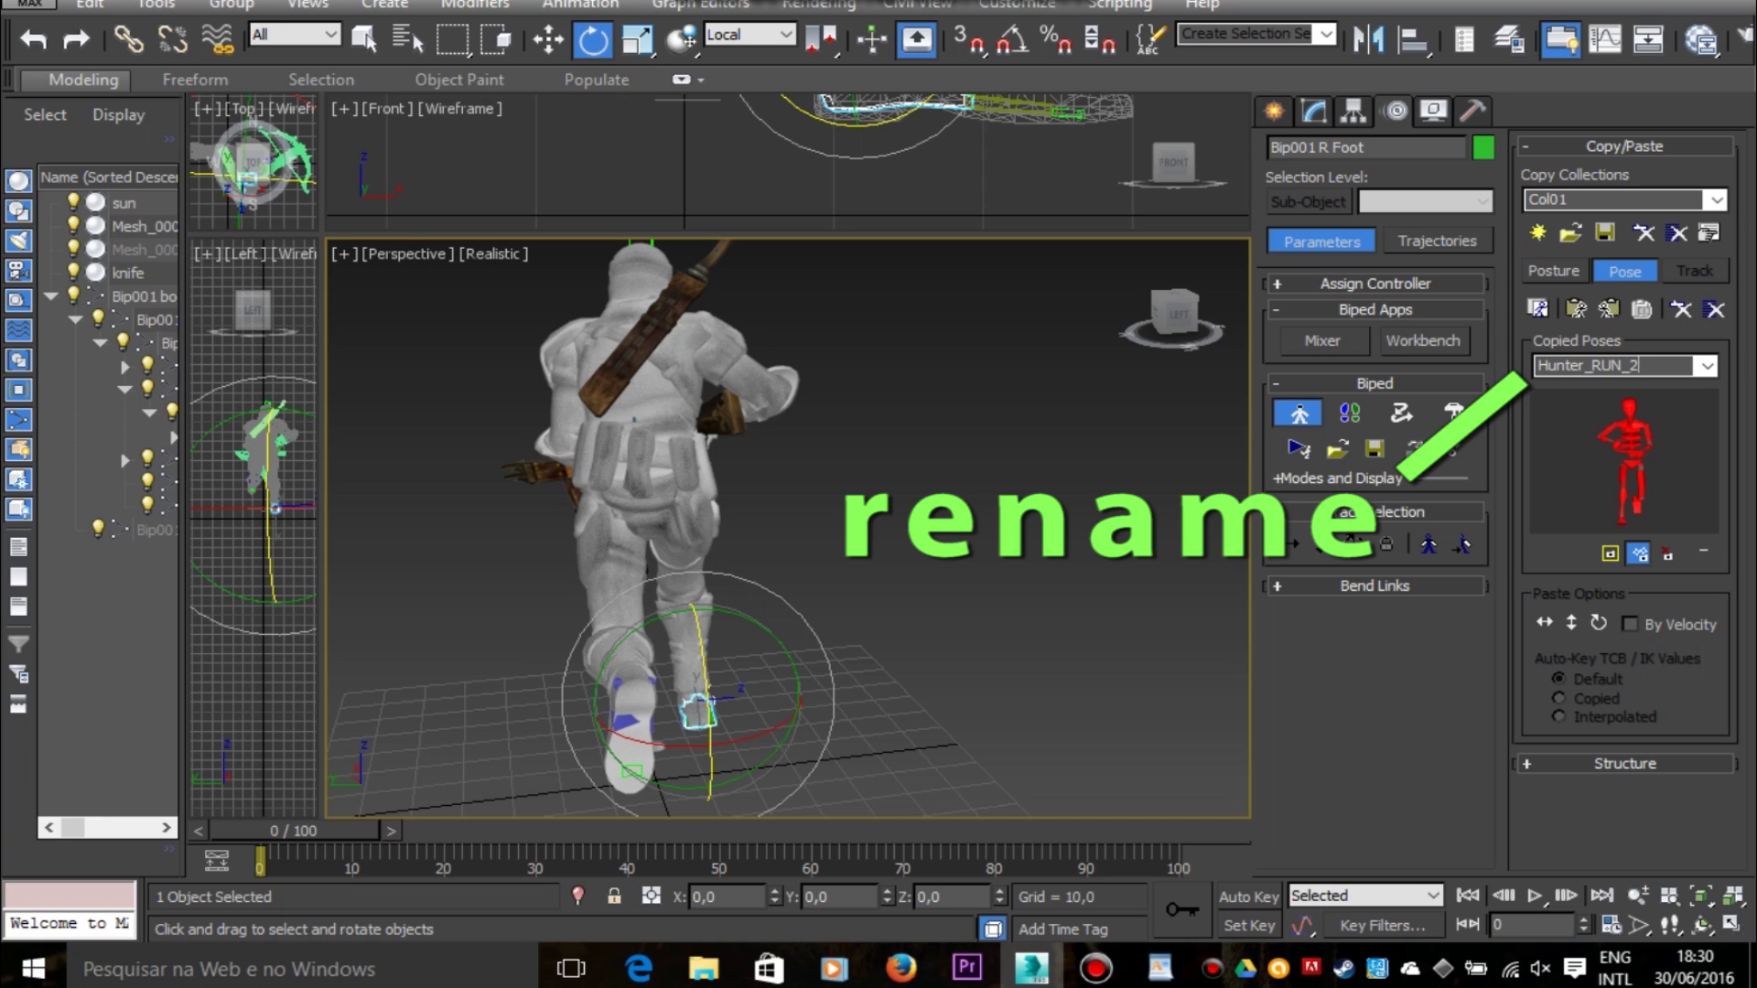
click(1012, 512)
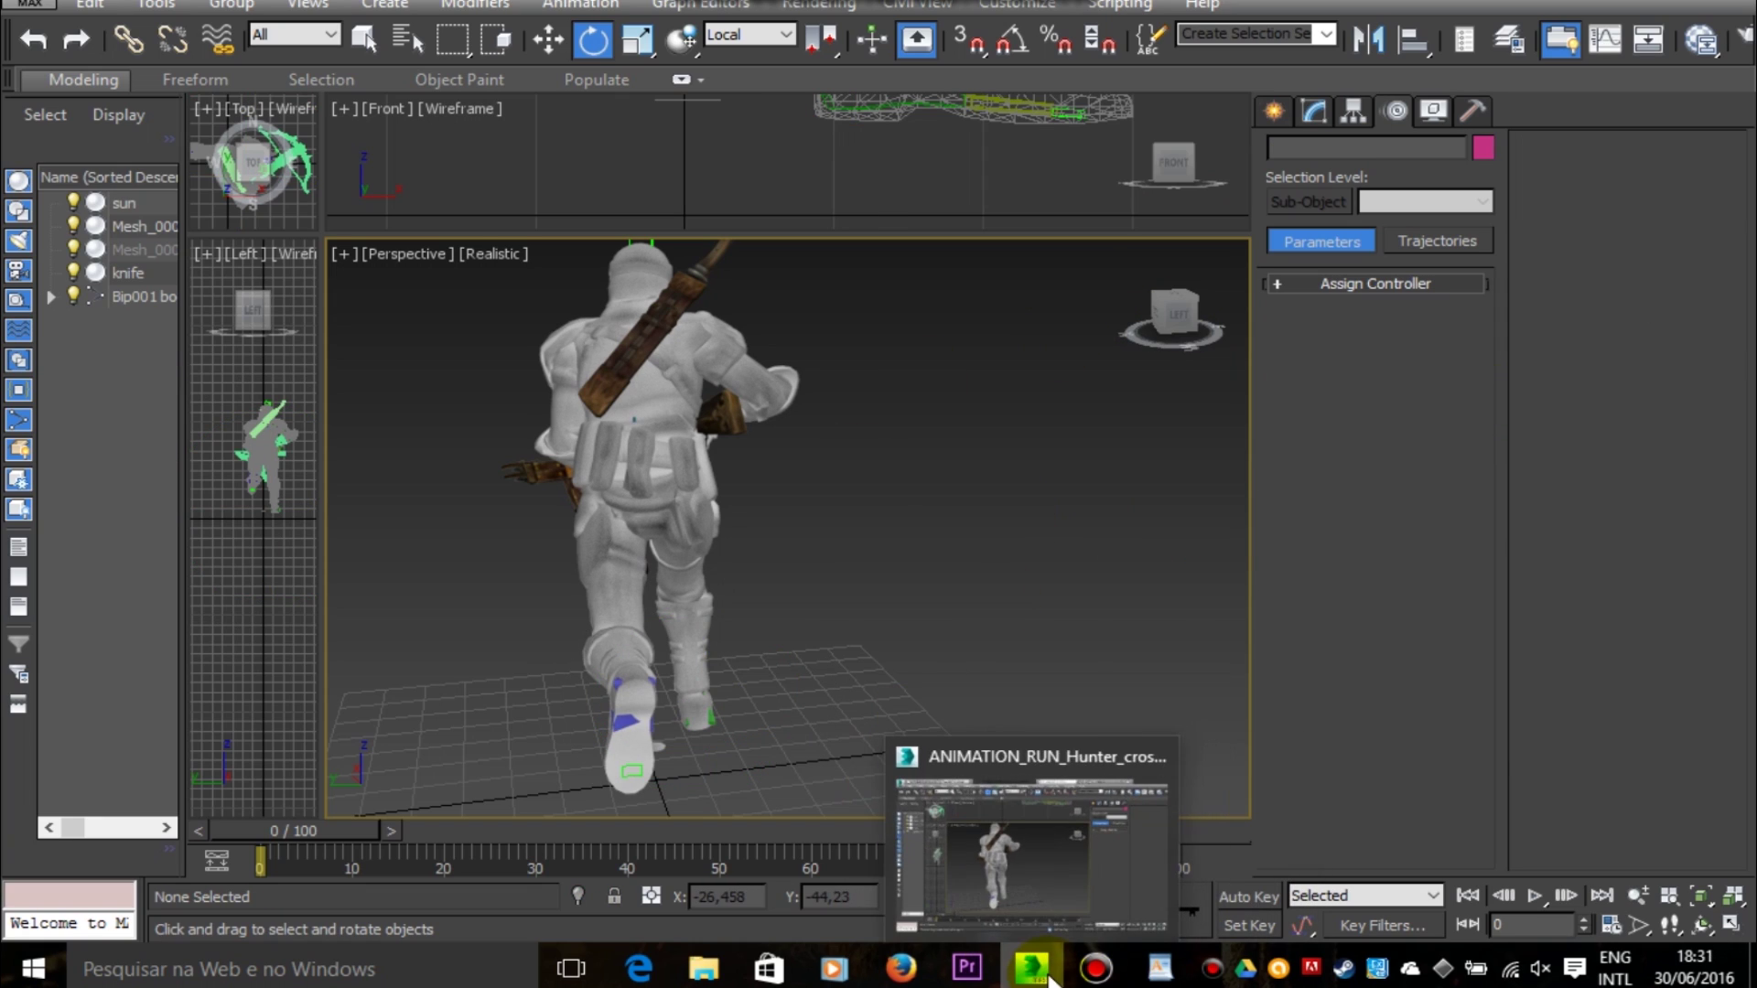
Step: Switch to the reference footage, step frame by frame around the next run pose, and check the WordPad frame note
click(966, 969)
click(781, 858)
click(779, 854)
click(674, 850)
click(674, 850)
click(789, 853)
click(793, 856)
click(673, 850)
click(673, 850)
click(793, 852)
click(800, 850)
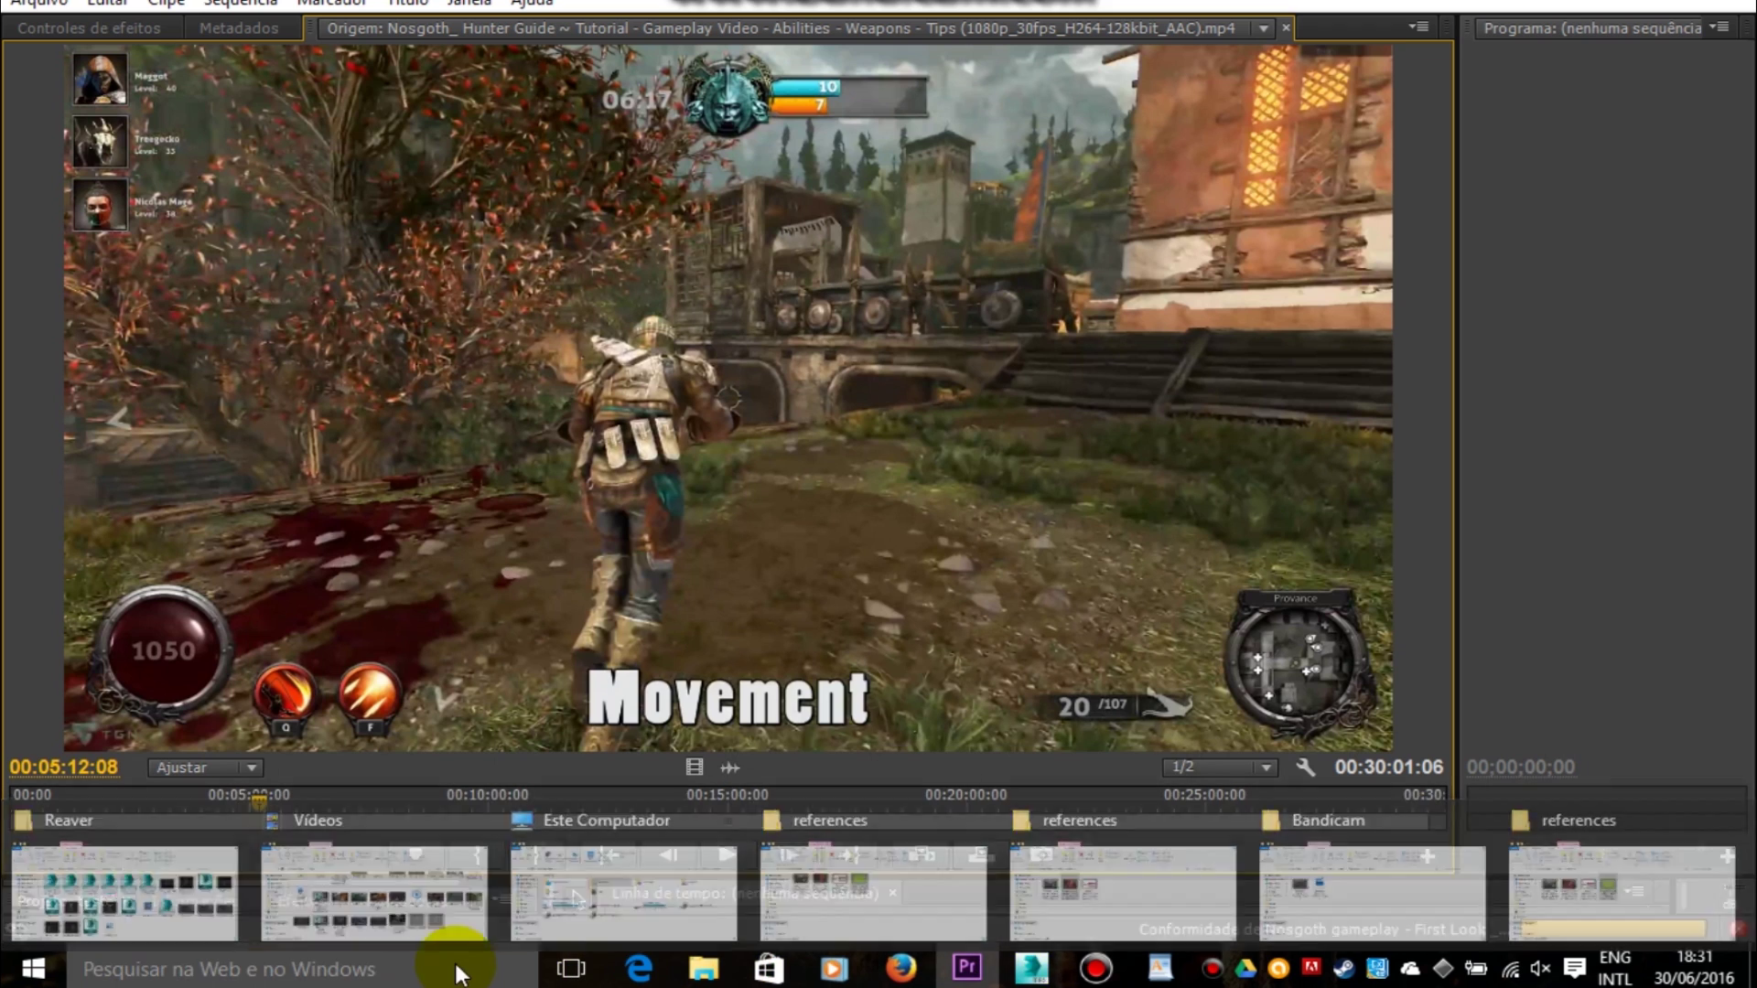
click(1160, 968)
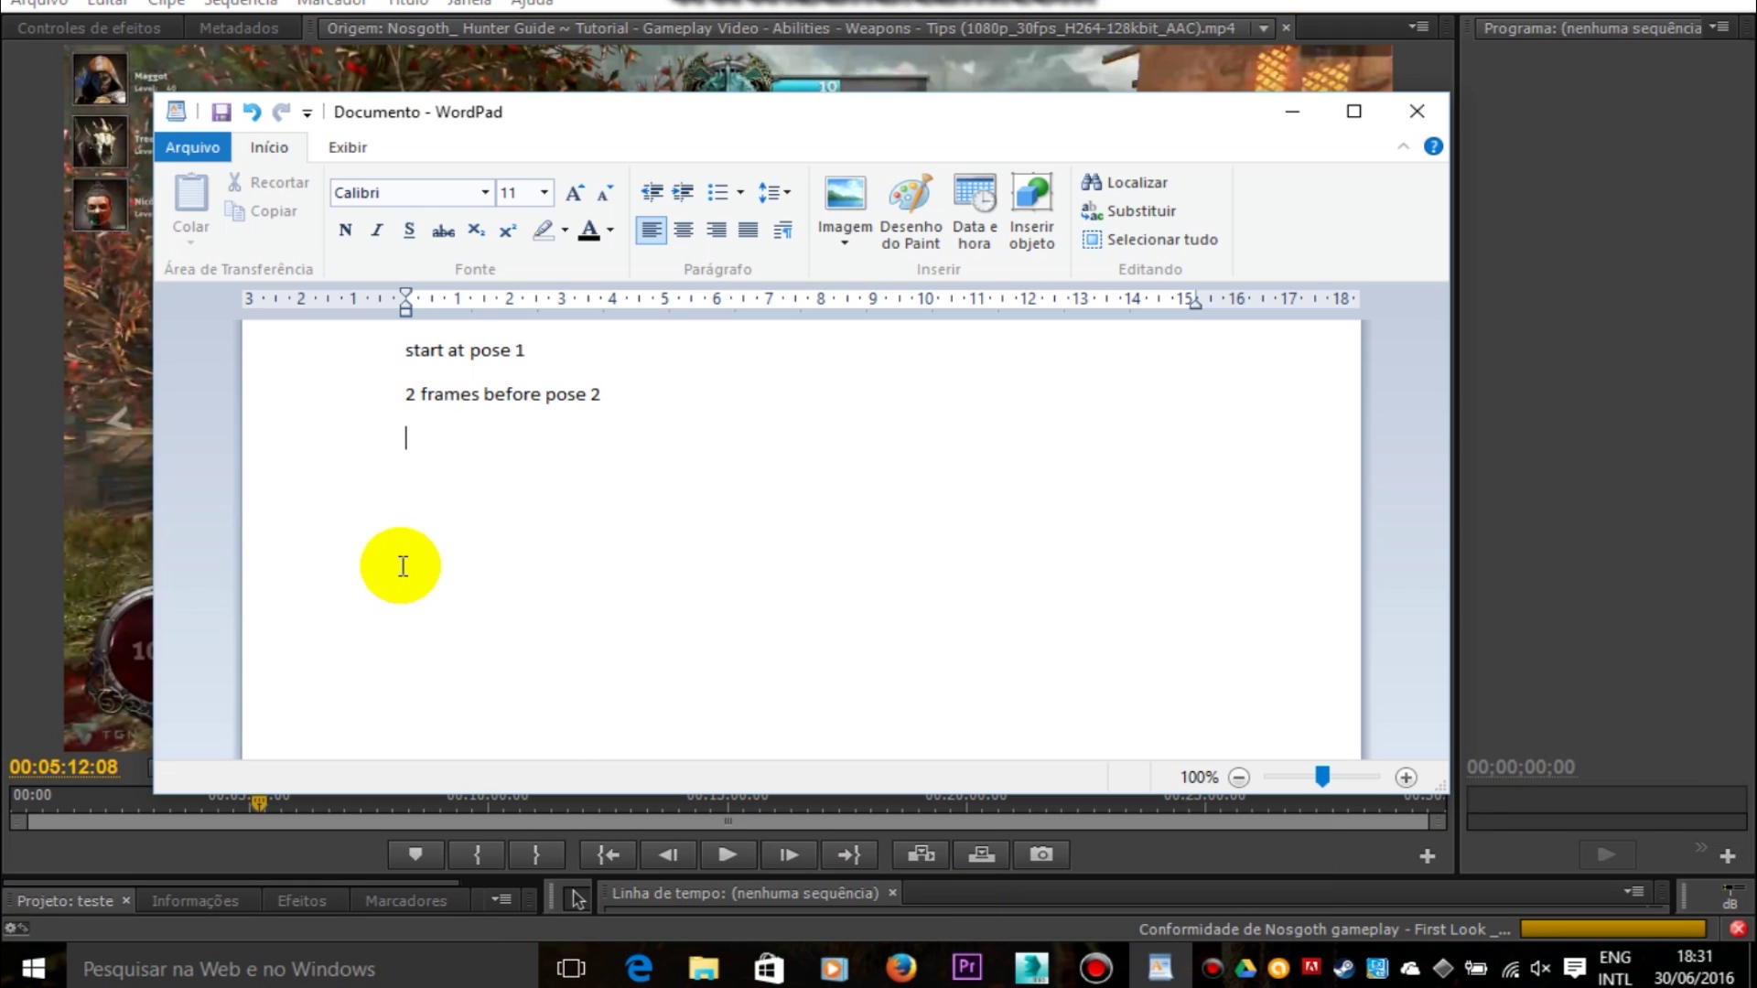
click(1031, 968)
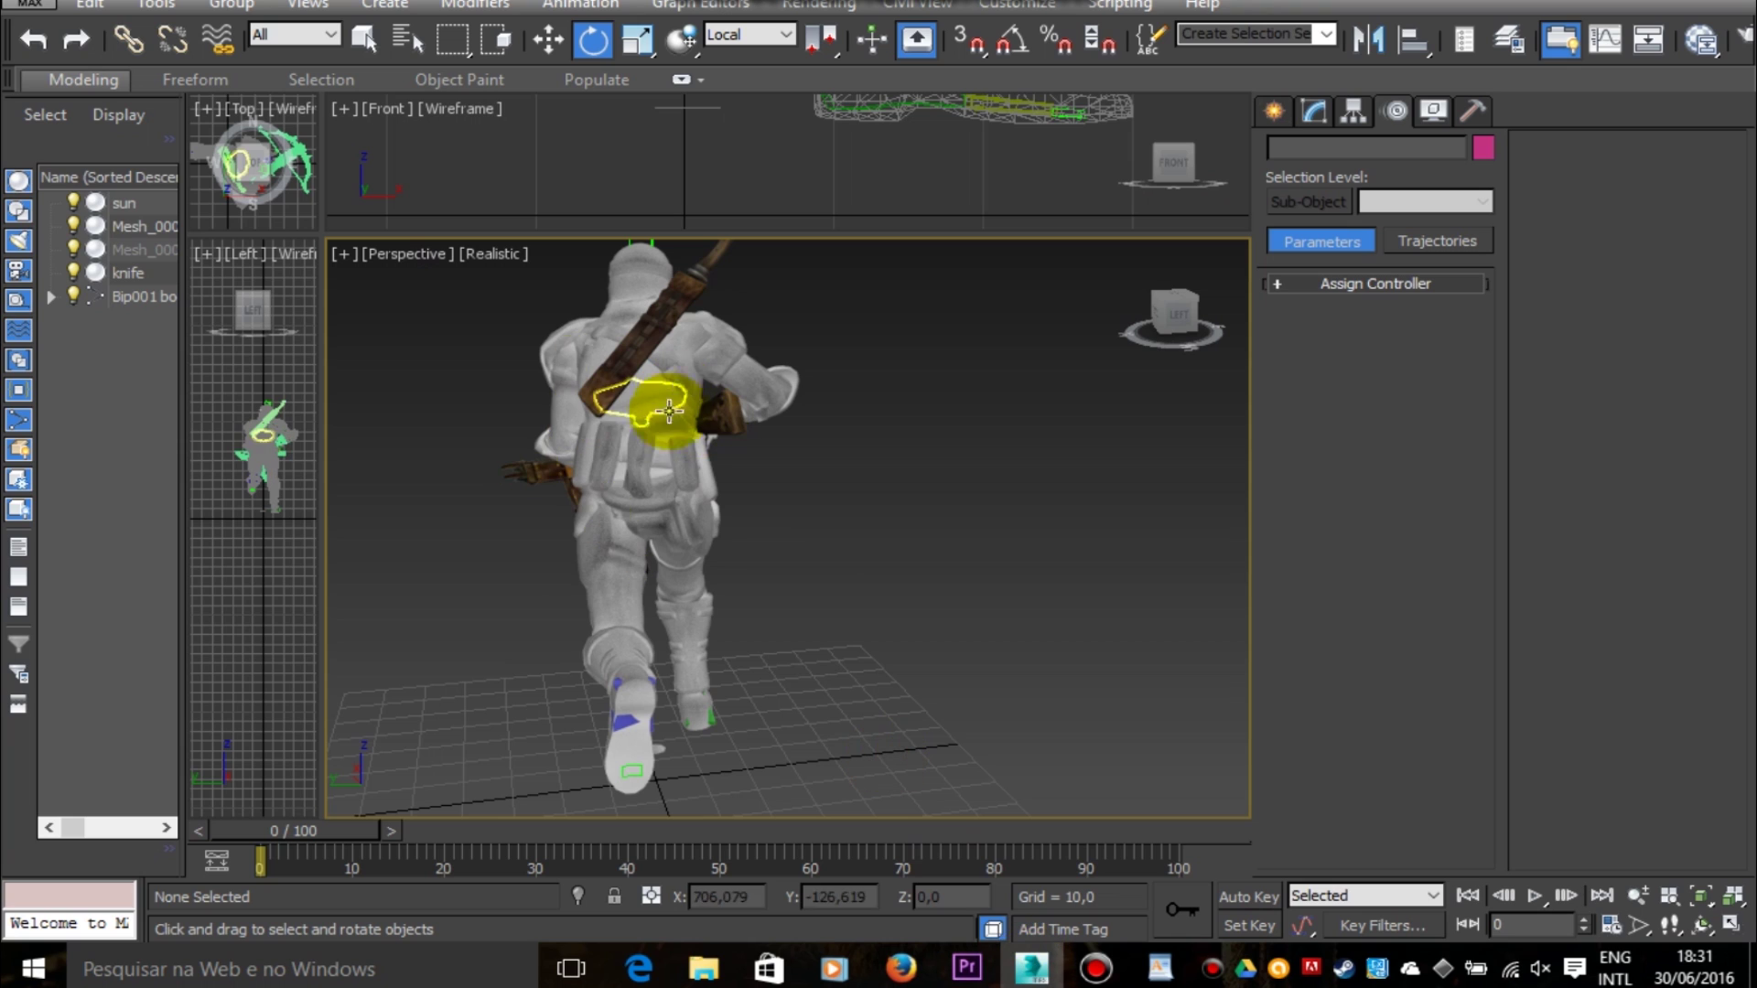
Step: Rotate the biped's spine links to twist the hunter's torso for the third run pose
click(665, 437)
drag(666, 436, 680, 434)
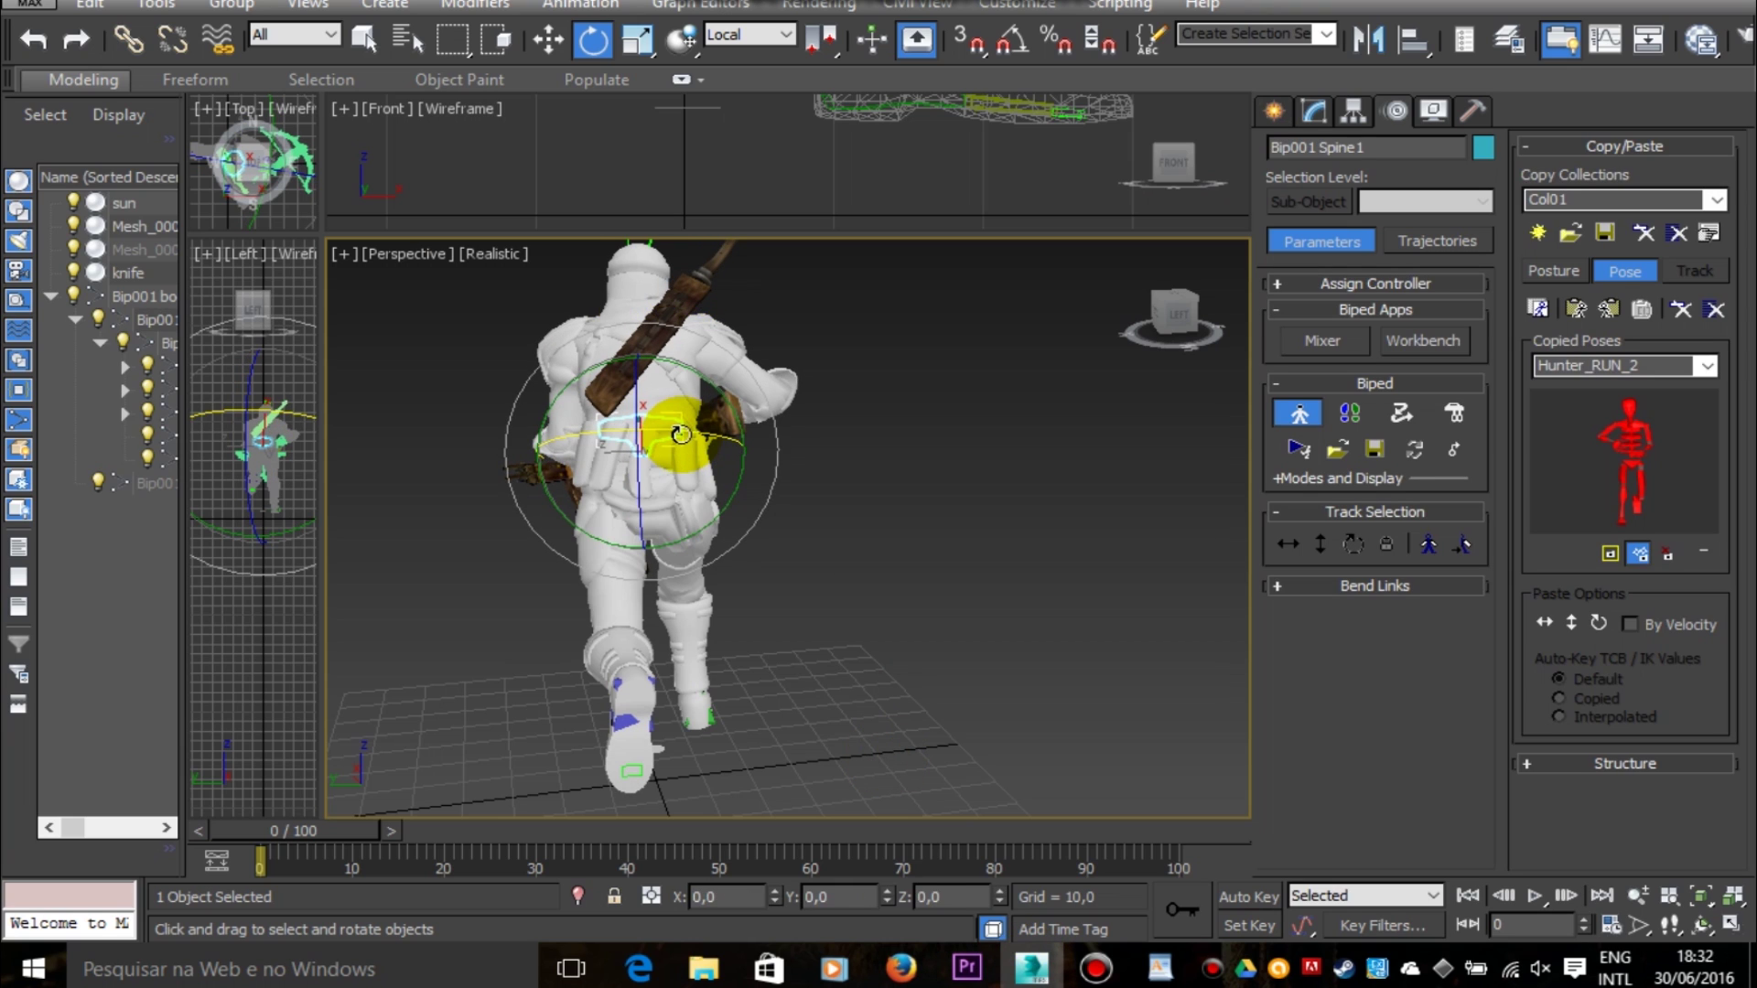
click(636, 494)
alt+middle_drag(1011, 380, 753, 528)
click(651, 430)
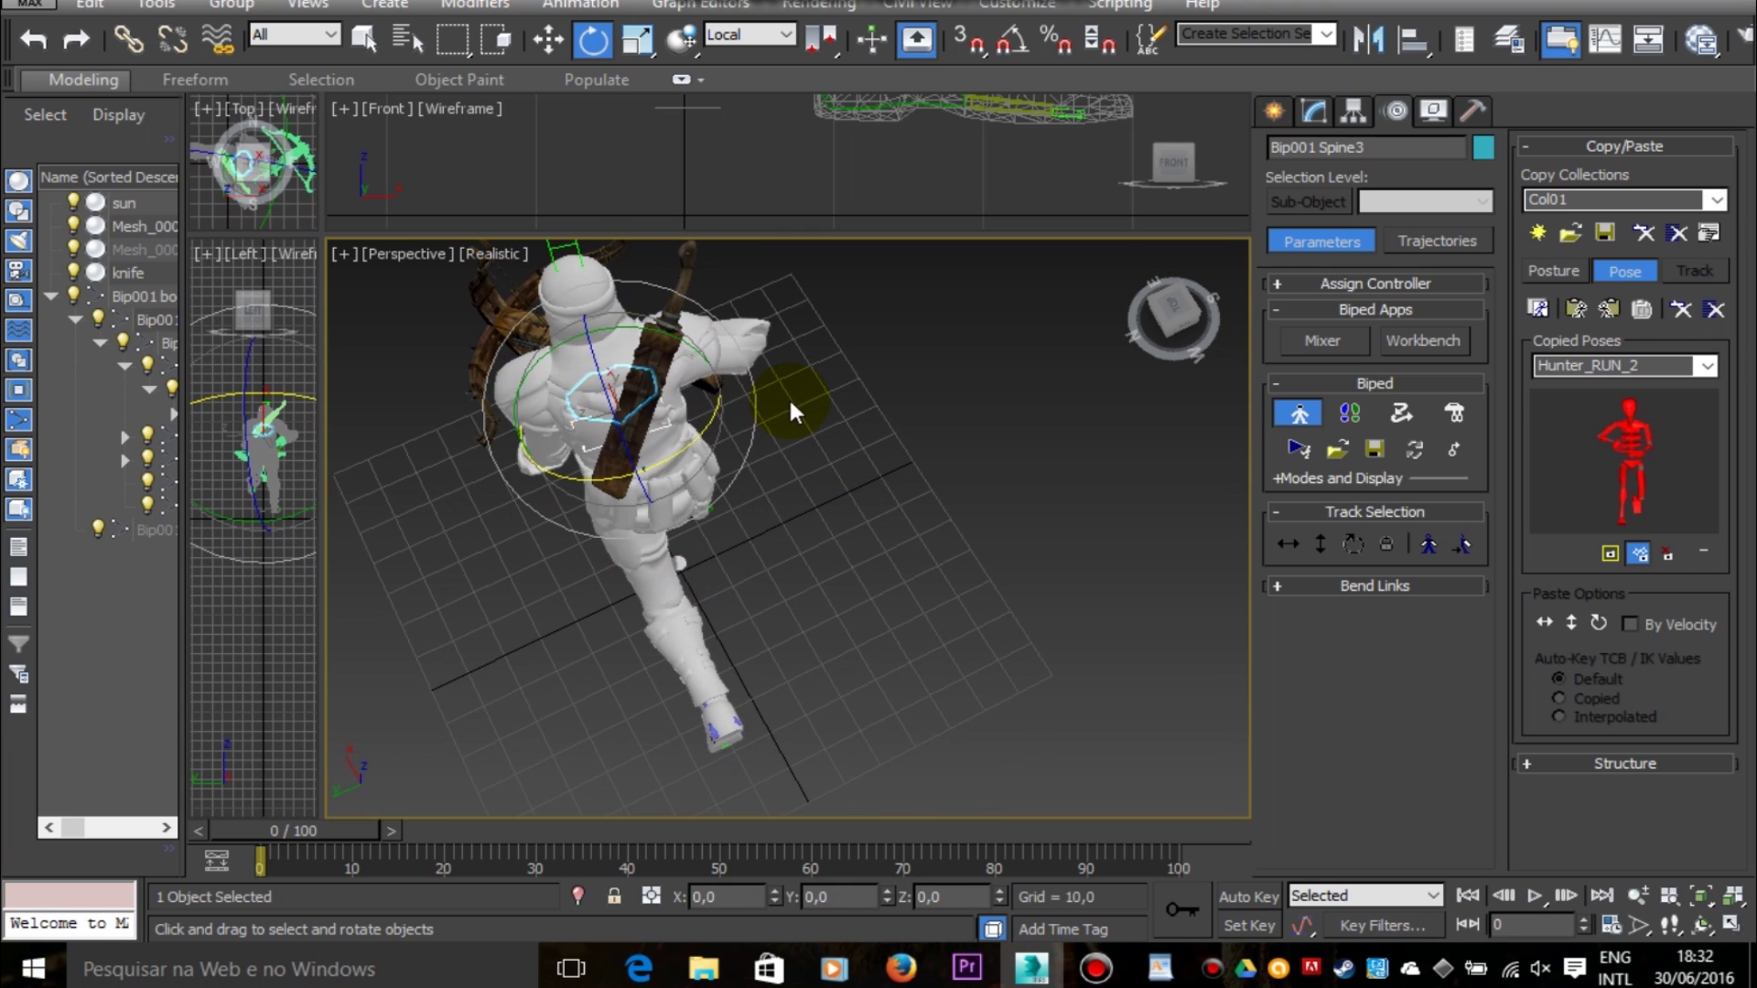
click(660, 468)
scroll(668, 476, up, 4)
click(675, 488)
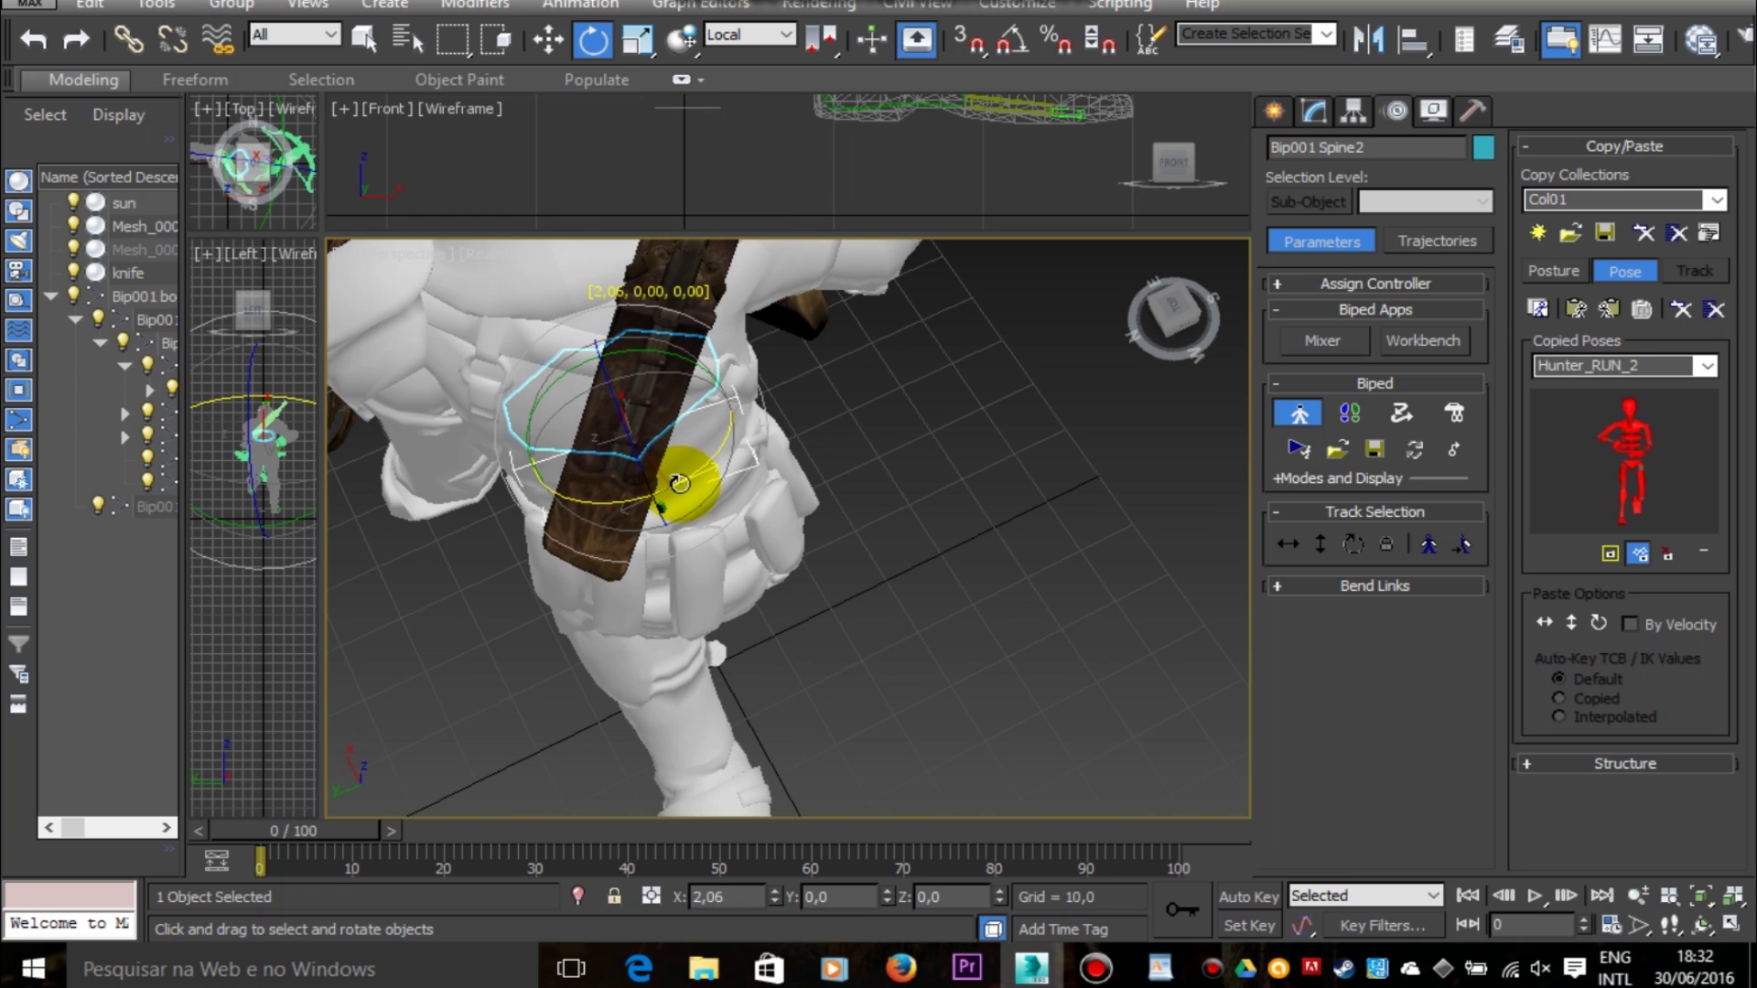
click(1168, 320)
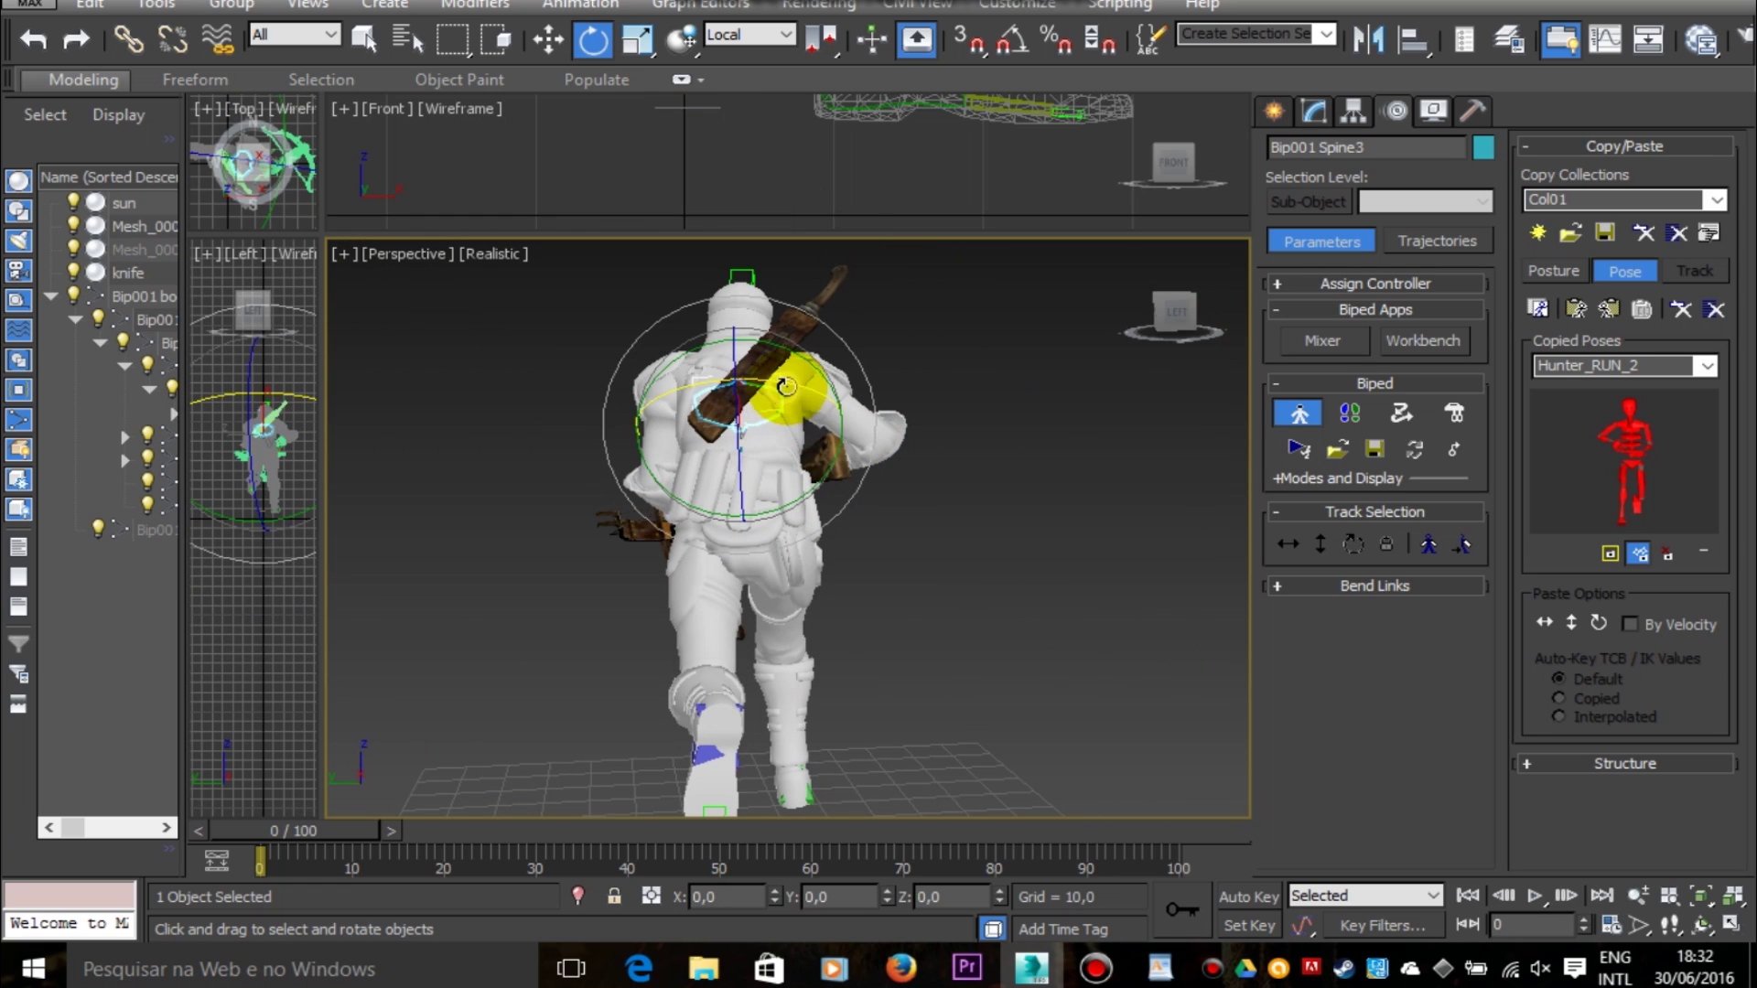
click(769, 513)
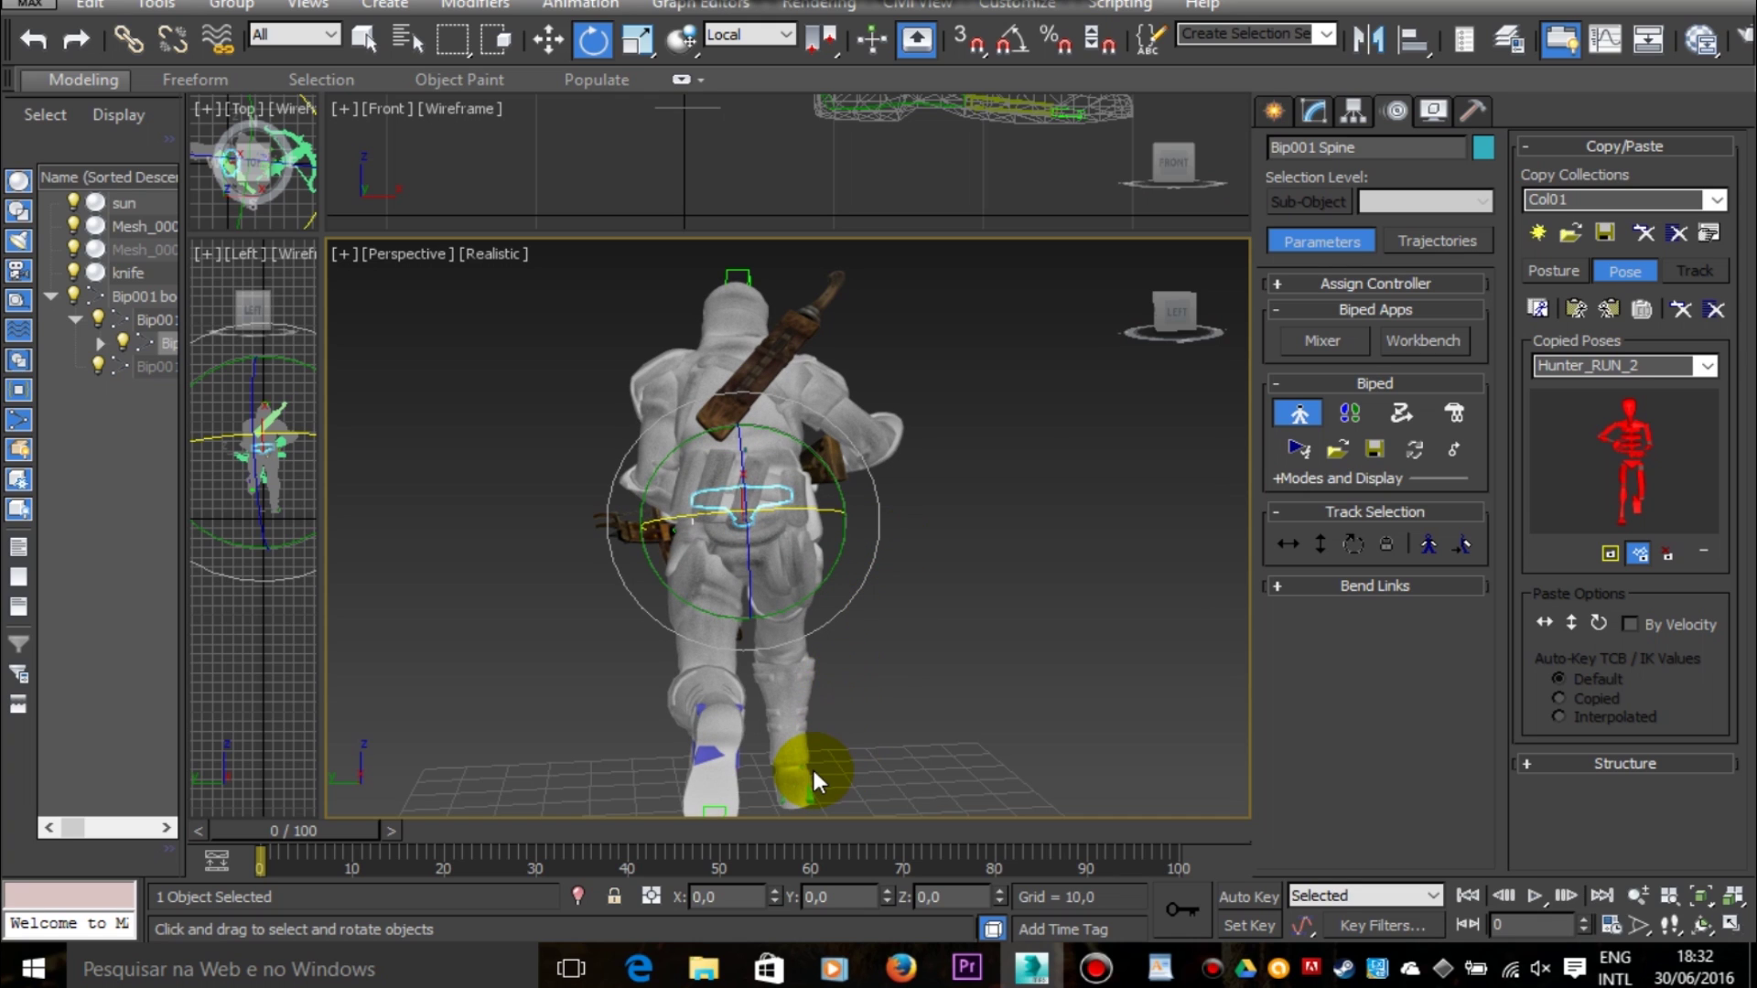
Step: Undo the last three pose changes and compare the hunter's back view with the reference footage
click(964, 979)
click(30, 43)
click(31, 46)
click(30, 46)
click(1081, 597)
drag(1173, 314, 1173, 342)
click(977, 960)
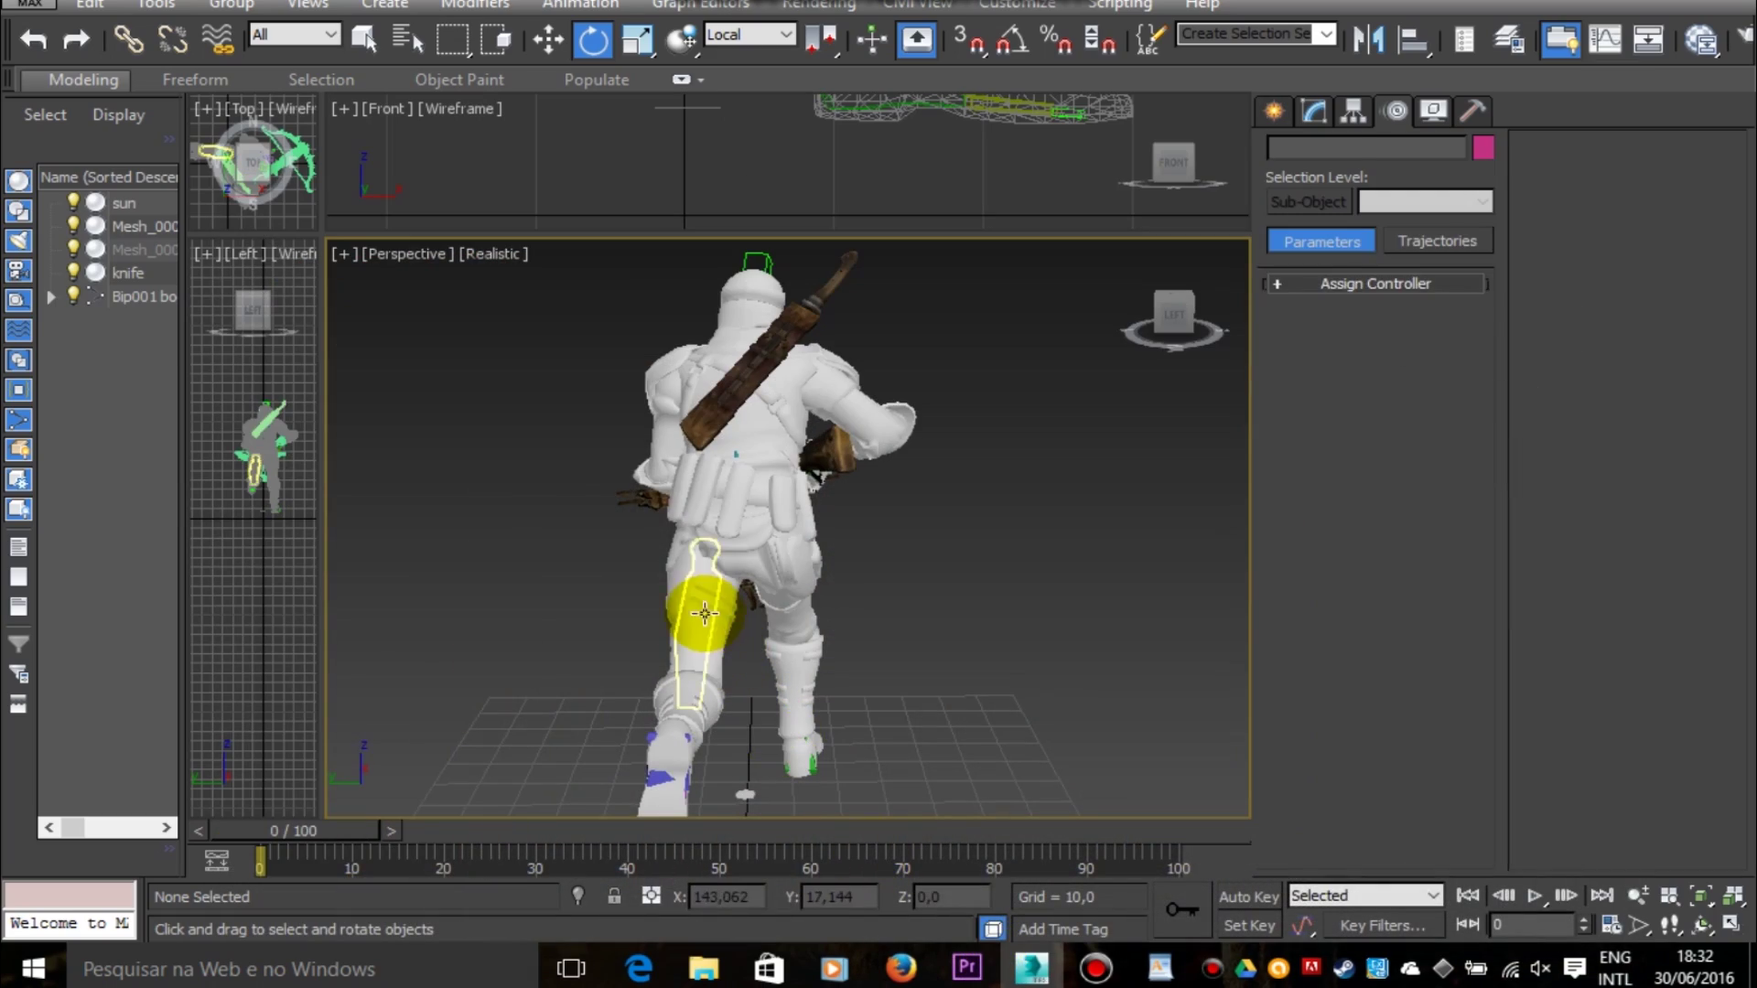
Step: Rotate the biped's left thigh to reposition the left leg for the third run pose
click(705, 609)
drag(698, 578, 697, 571)
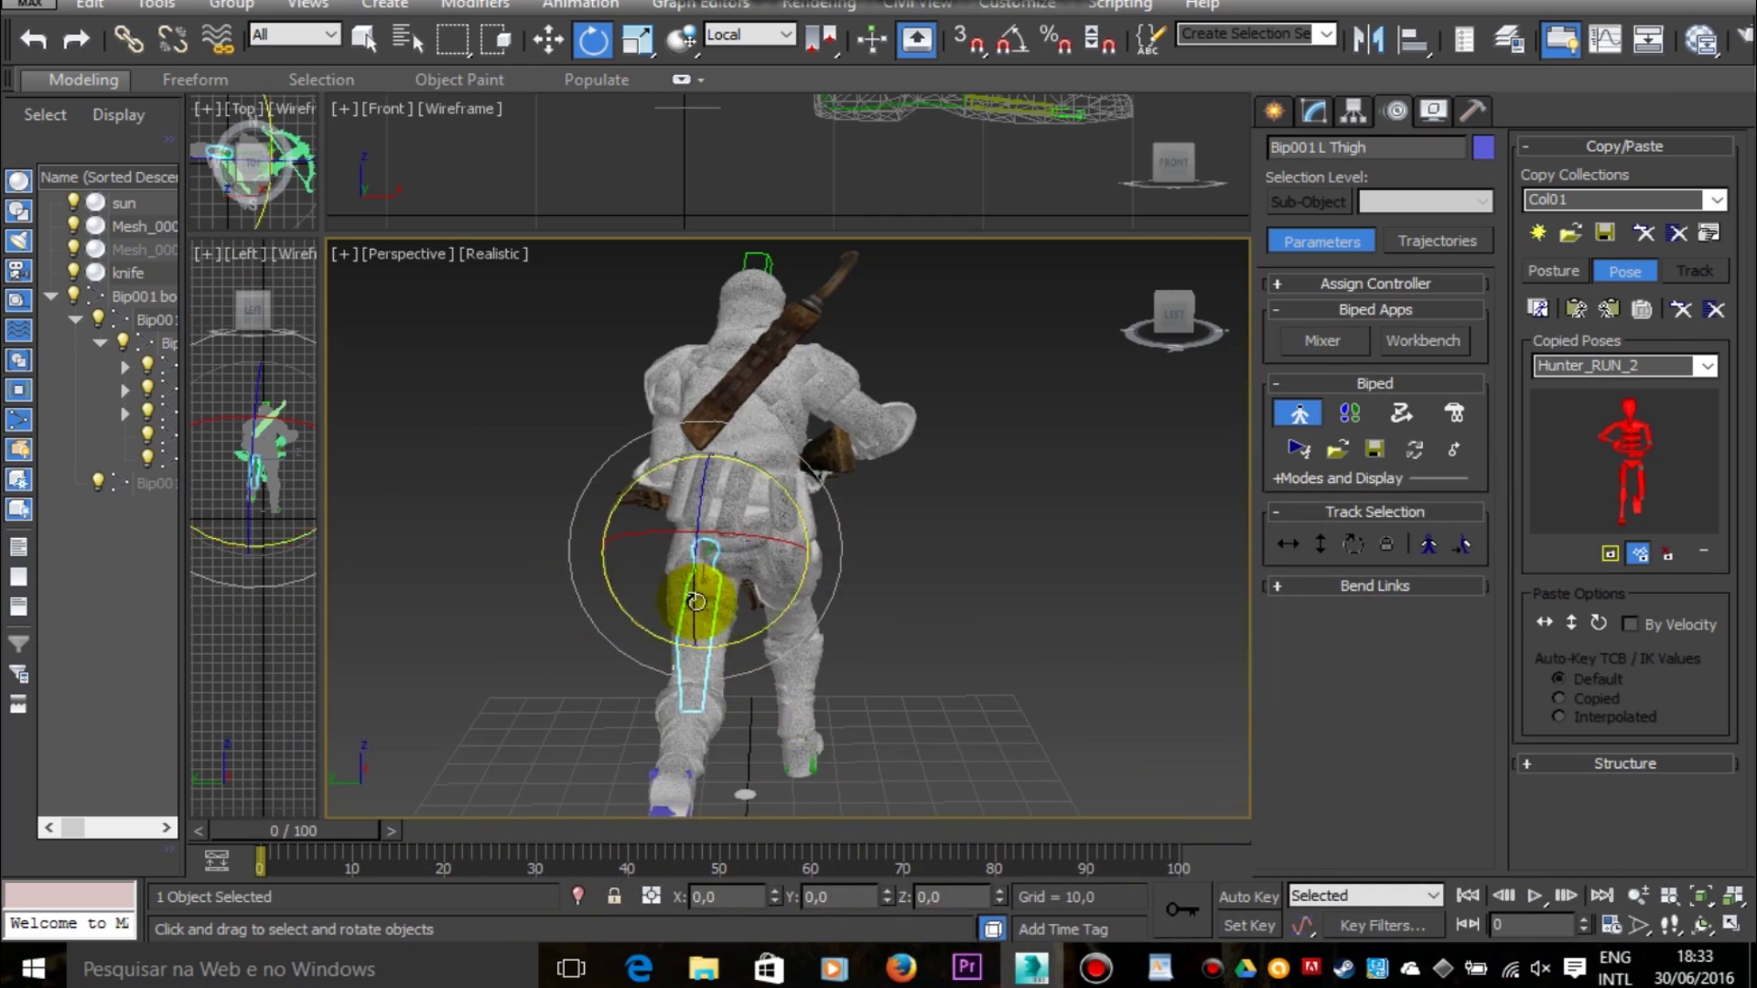
drag(697, 595, 698, 641)
mouse_move(1173, 314)
mouse_down()
mouse_move(1112, 320)
mouse_move(1173, 320)
mouse_up()
middle_drag(996, 392, 859, 225)
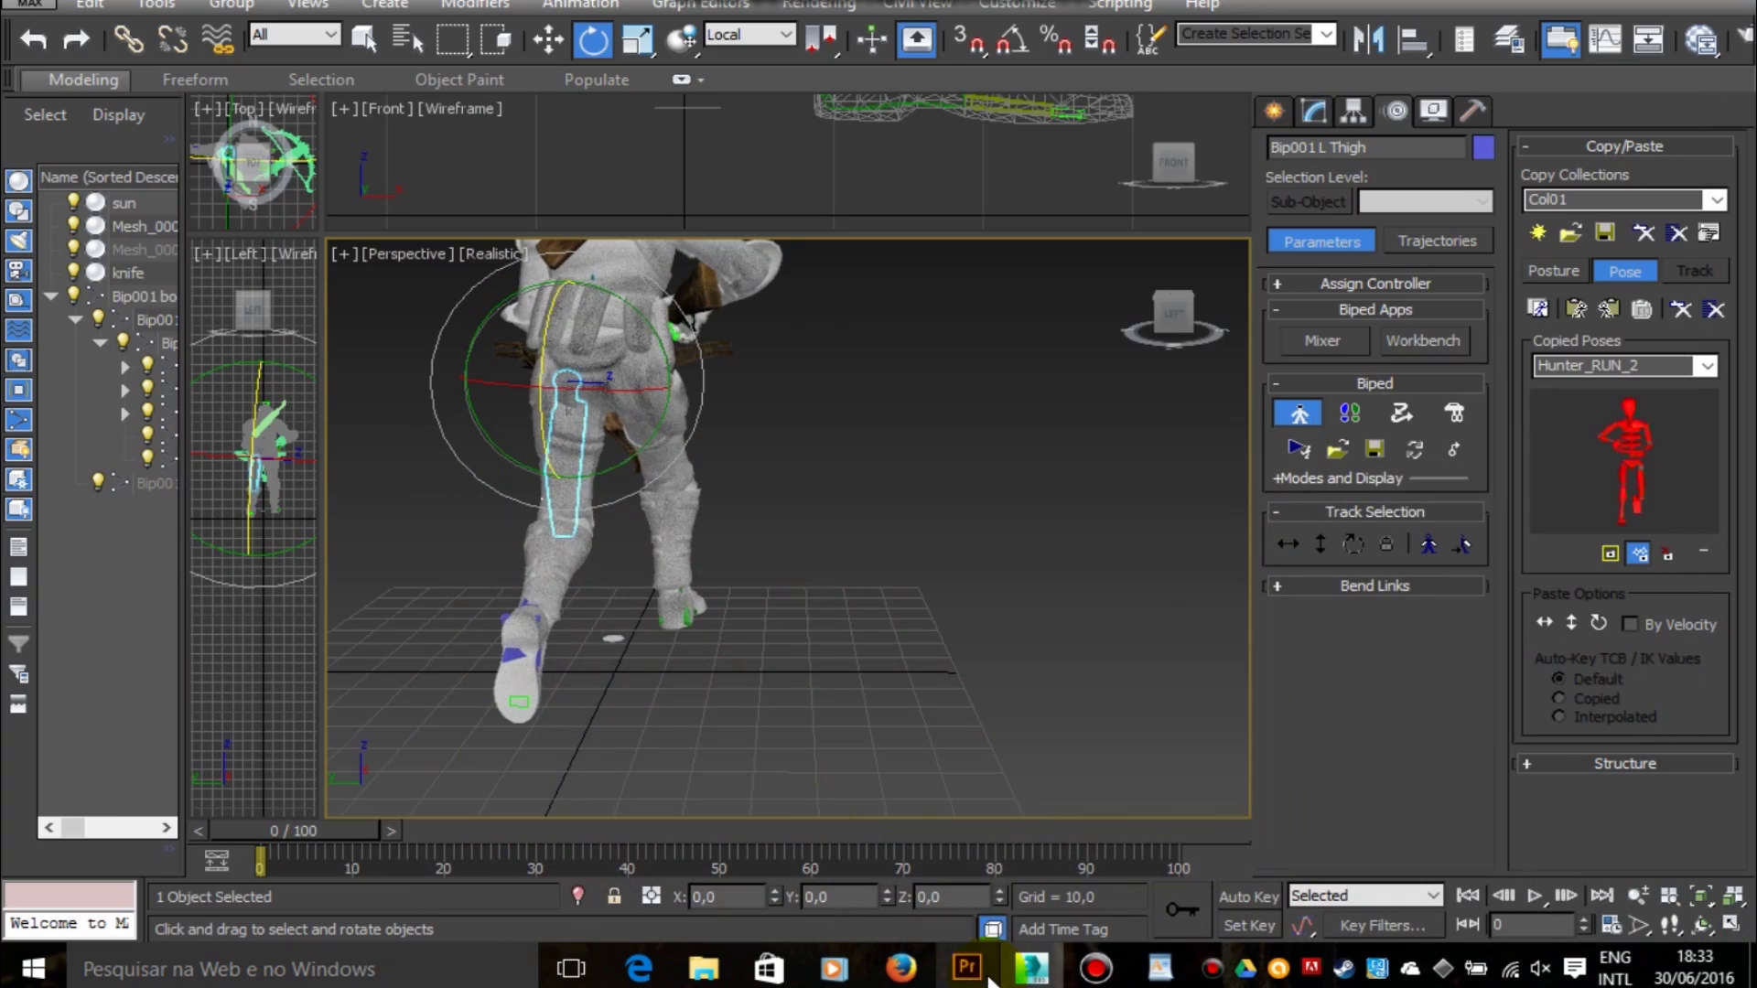
click(514, 636)
click(1130, 355)
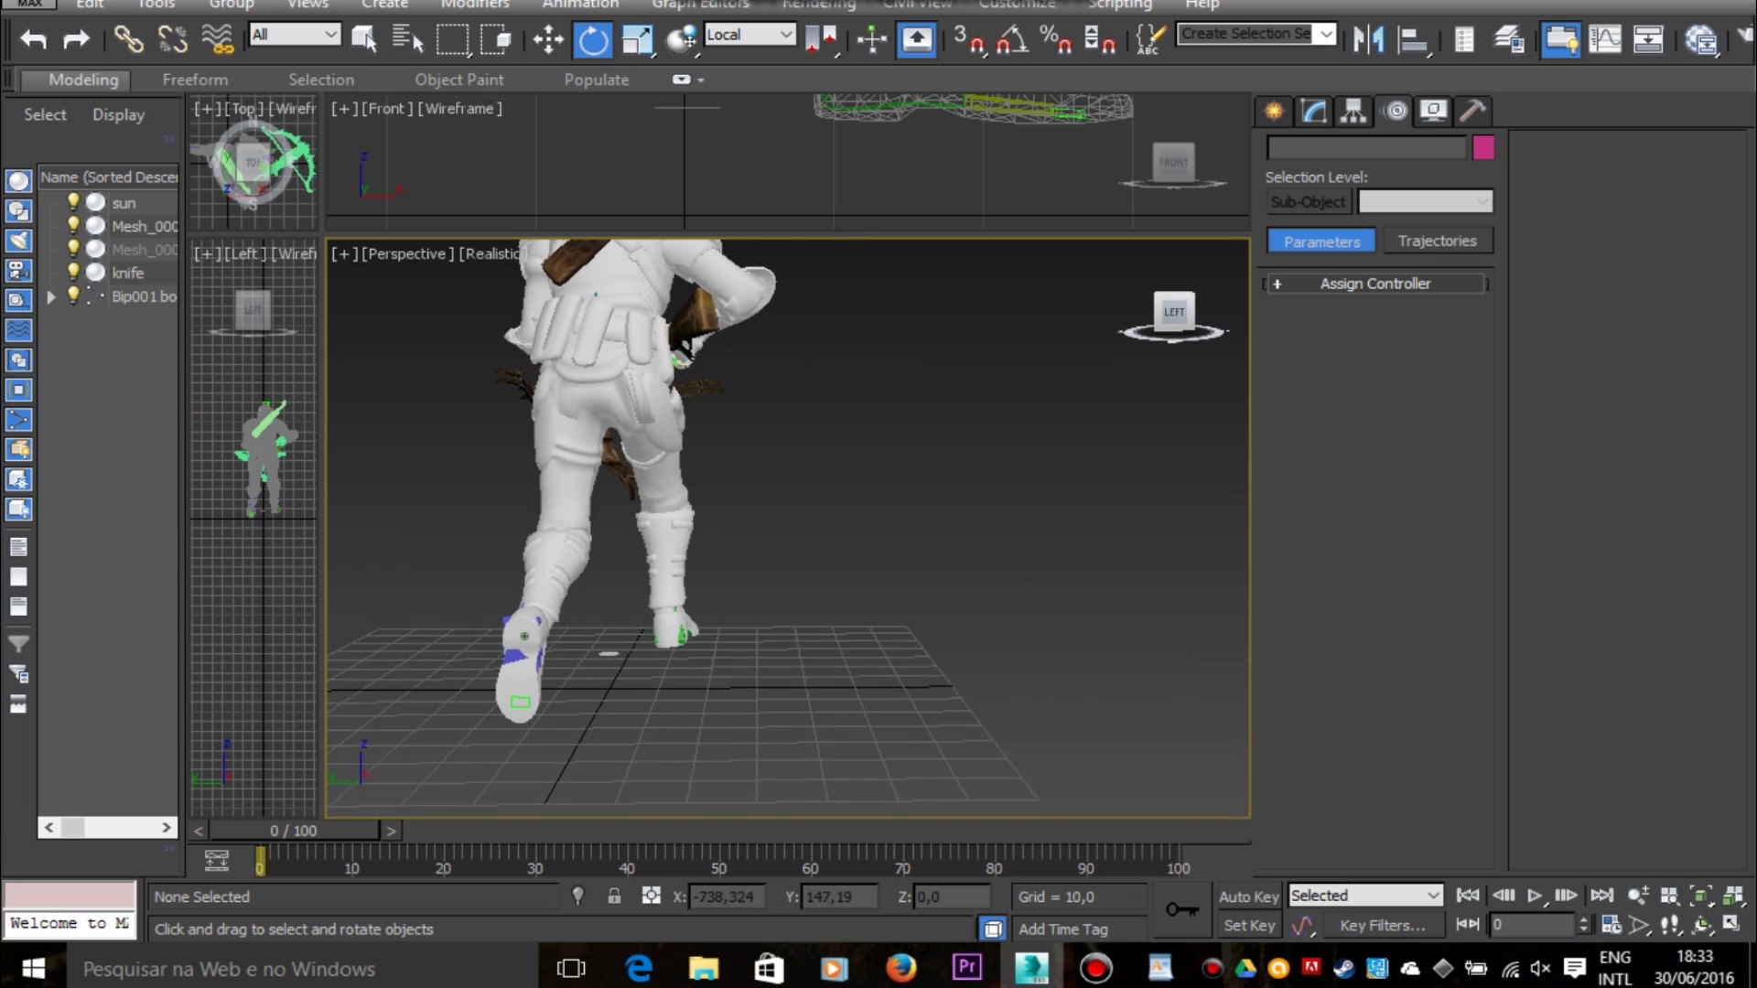
click(993, 929)
Step: Rotate the biped's right thigh backward so the right leg trails the body in the third run pose
click(648, 480)
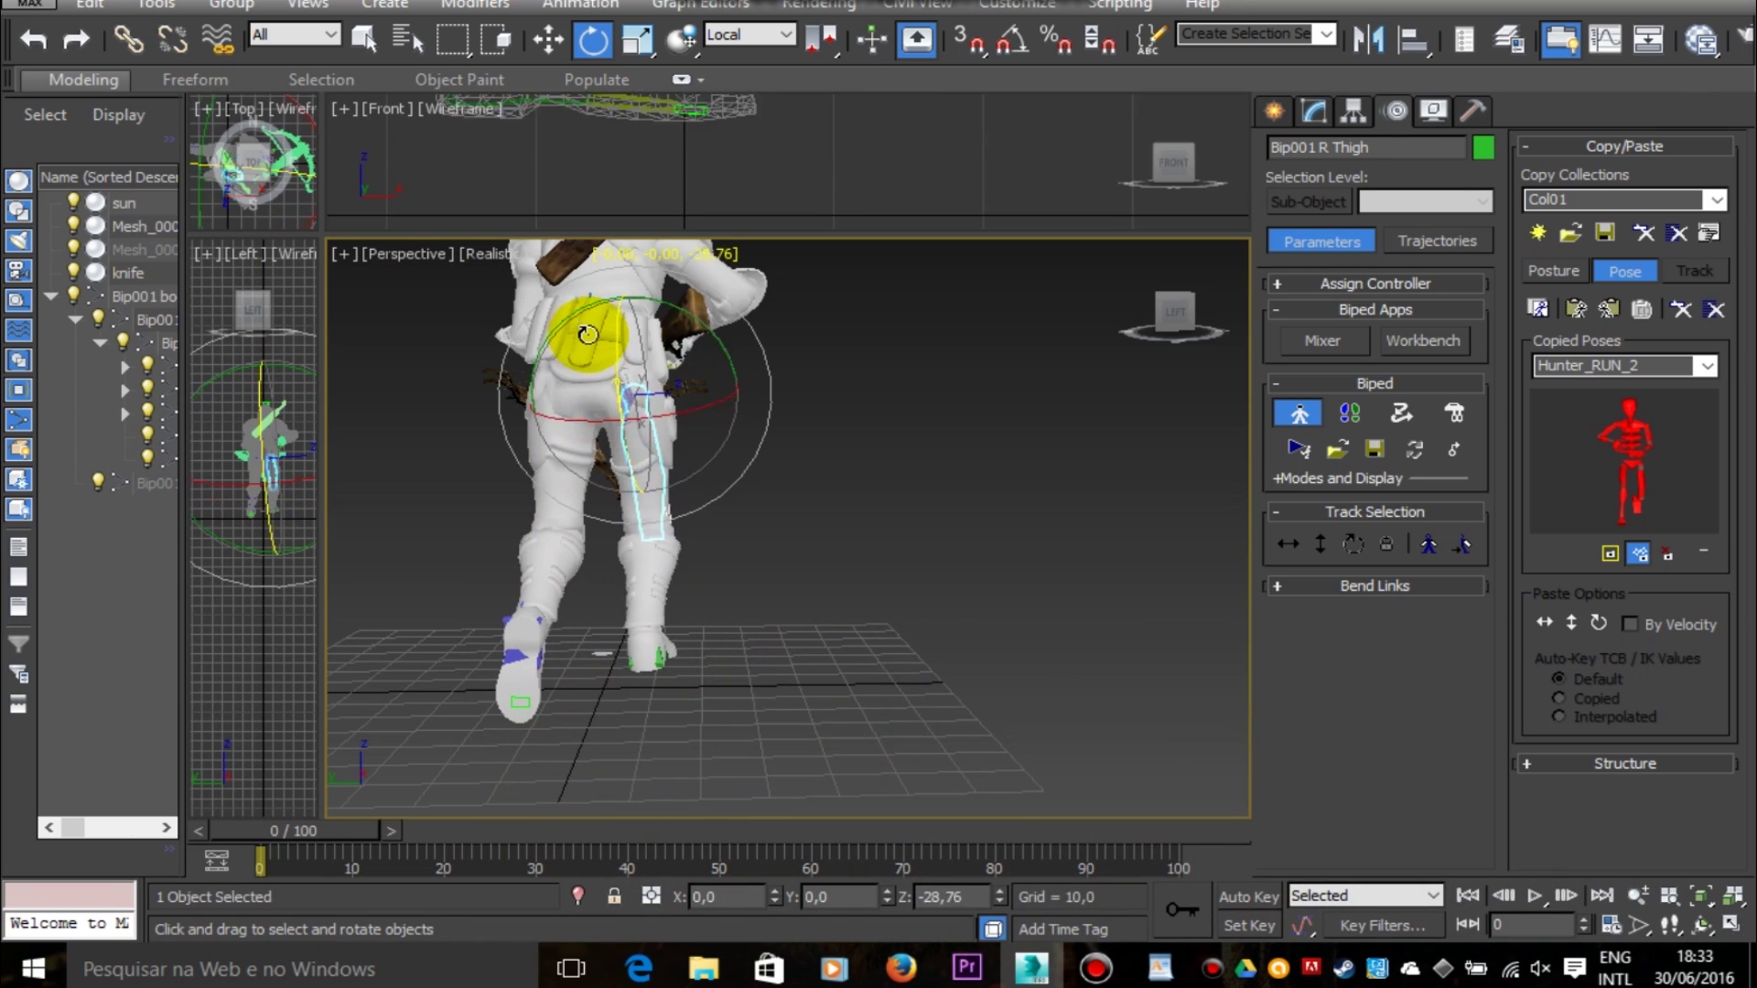
drag(642, 600, 644, 606)
click(635, 478)
drag(624, 450, 619, 430)
alt+middle_drag(890, 420, 819, 640)
click(615, 693)
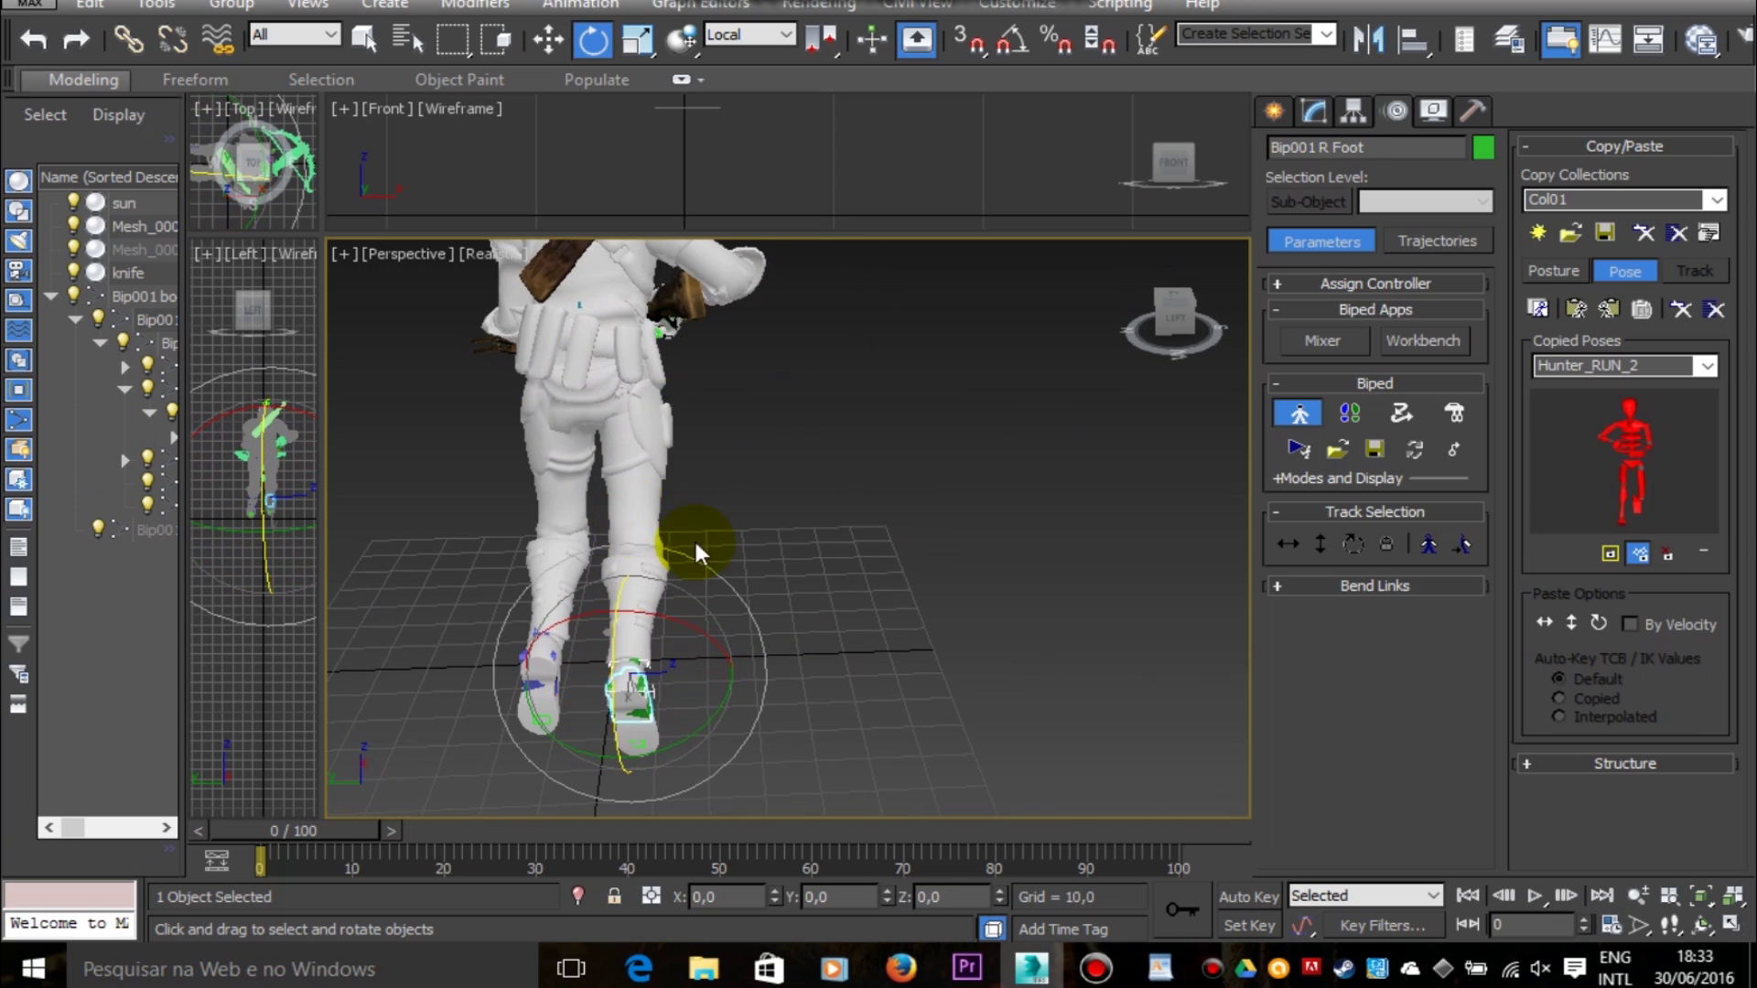
Step: Check the reference footage and rotate the biped's left thigh forward for the third run pose
click(966, 967)
click(966, 967)
click(561, 486)
drag(539, 395, 544, 464)
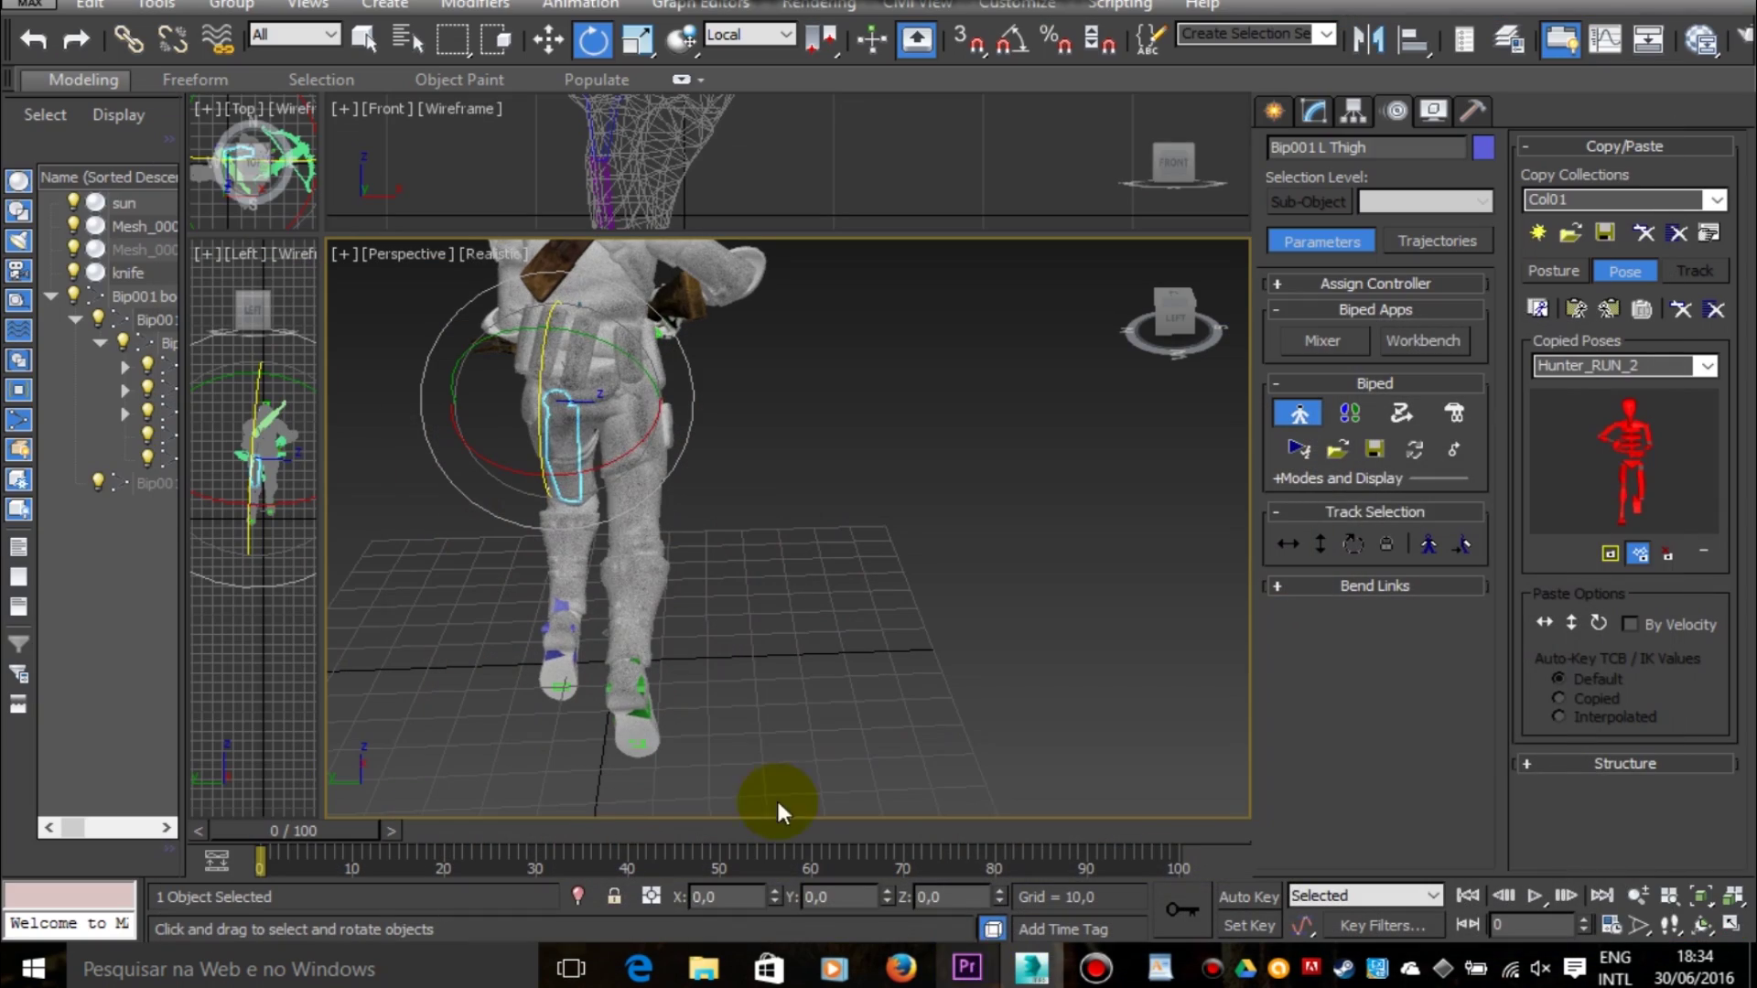
Step: Rotate the biped's right foot to set the trailing foot's angle against the ground
click(631, 586)
click(1217, 328)
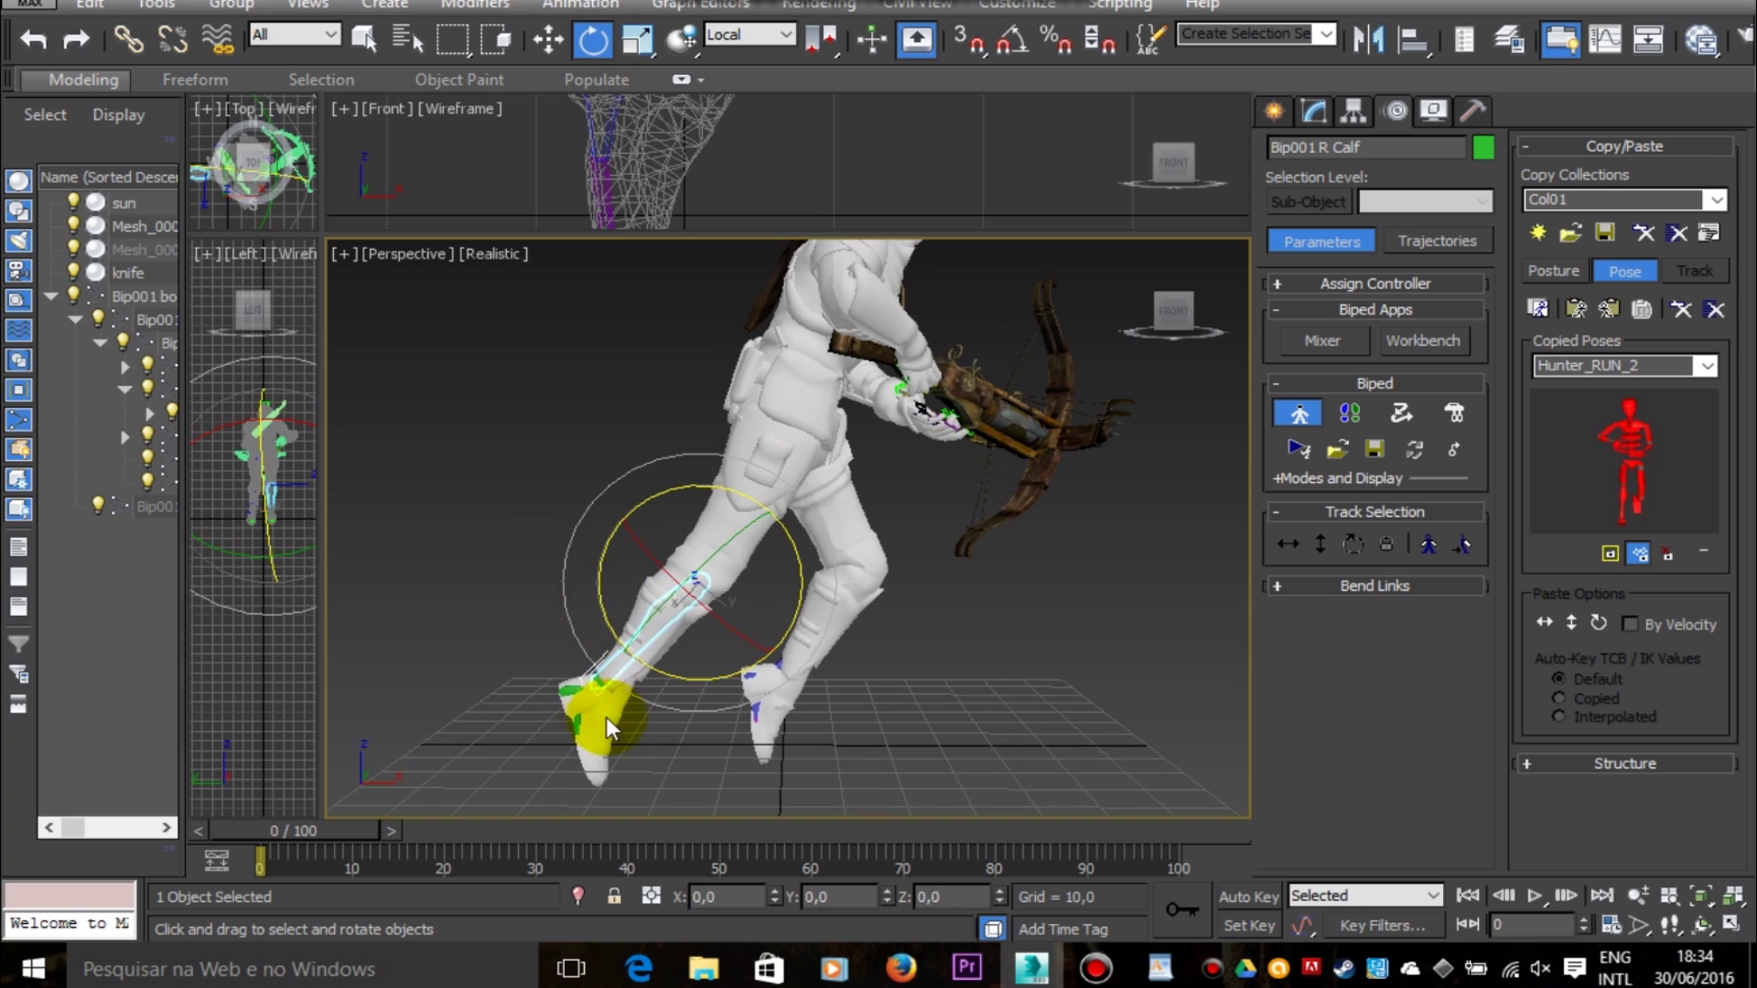
click(602, 727)
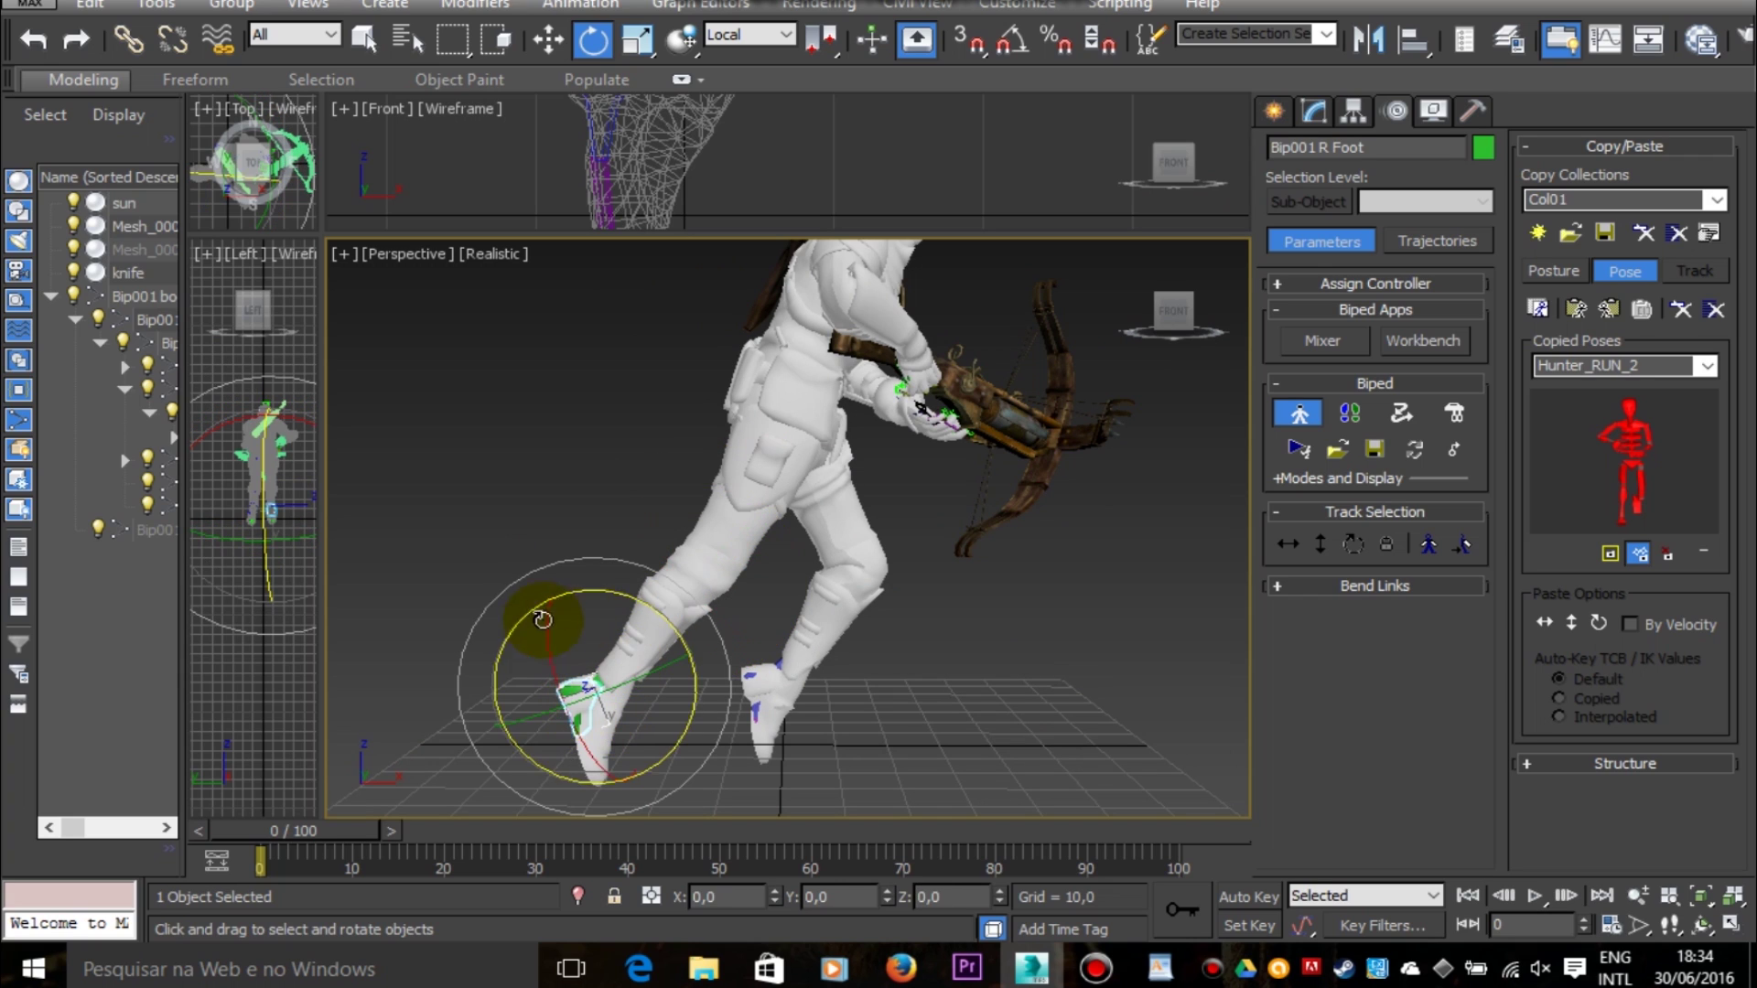
click(605, 629)
drag(599, 617, 495, 614)
click(580, 697)
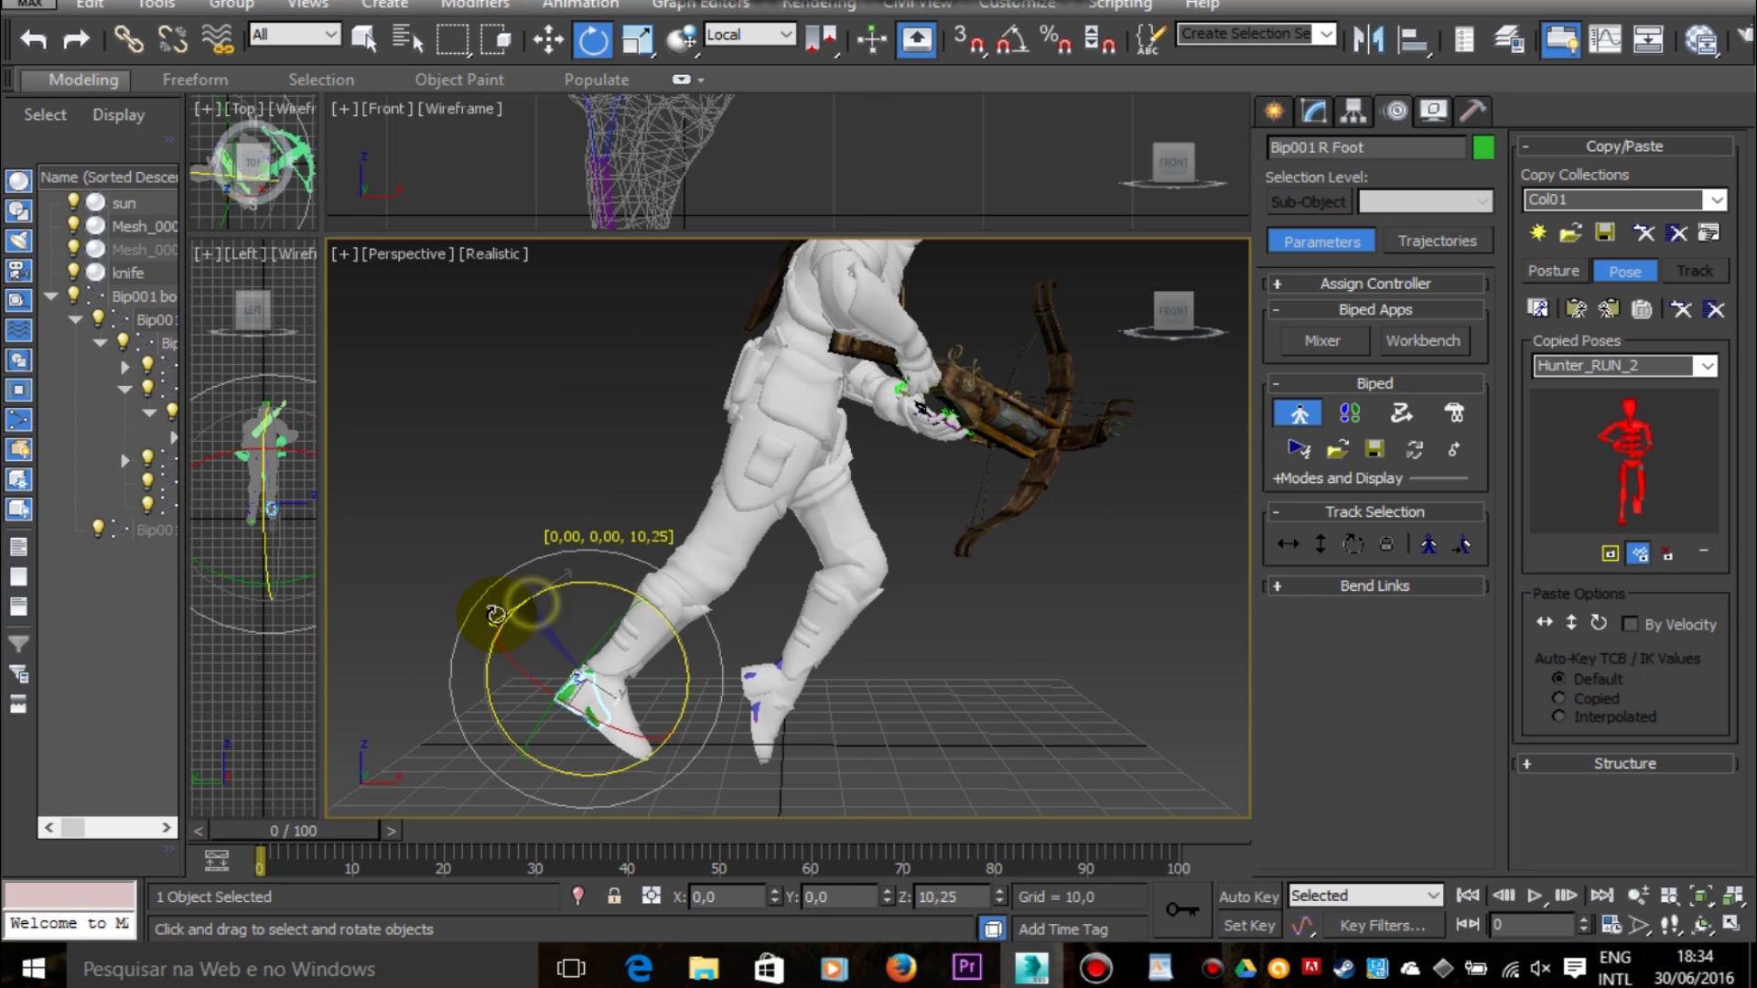
Step: Rotate the biped's lower leg to refine the knee bend and compare the legs with the reference footage
click(810, 626)
drag(780, 636, 773, 615)
drag(1149, 313, 1174, 311)
alt+middle_drag(879, 585, 919, 609)
click(967, 967)
click(971, 976)
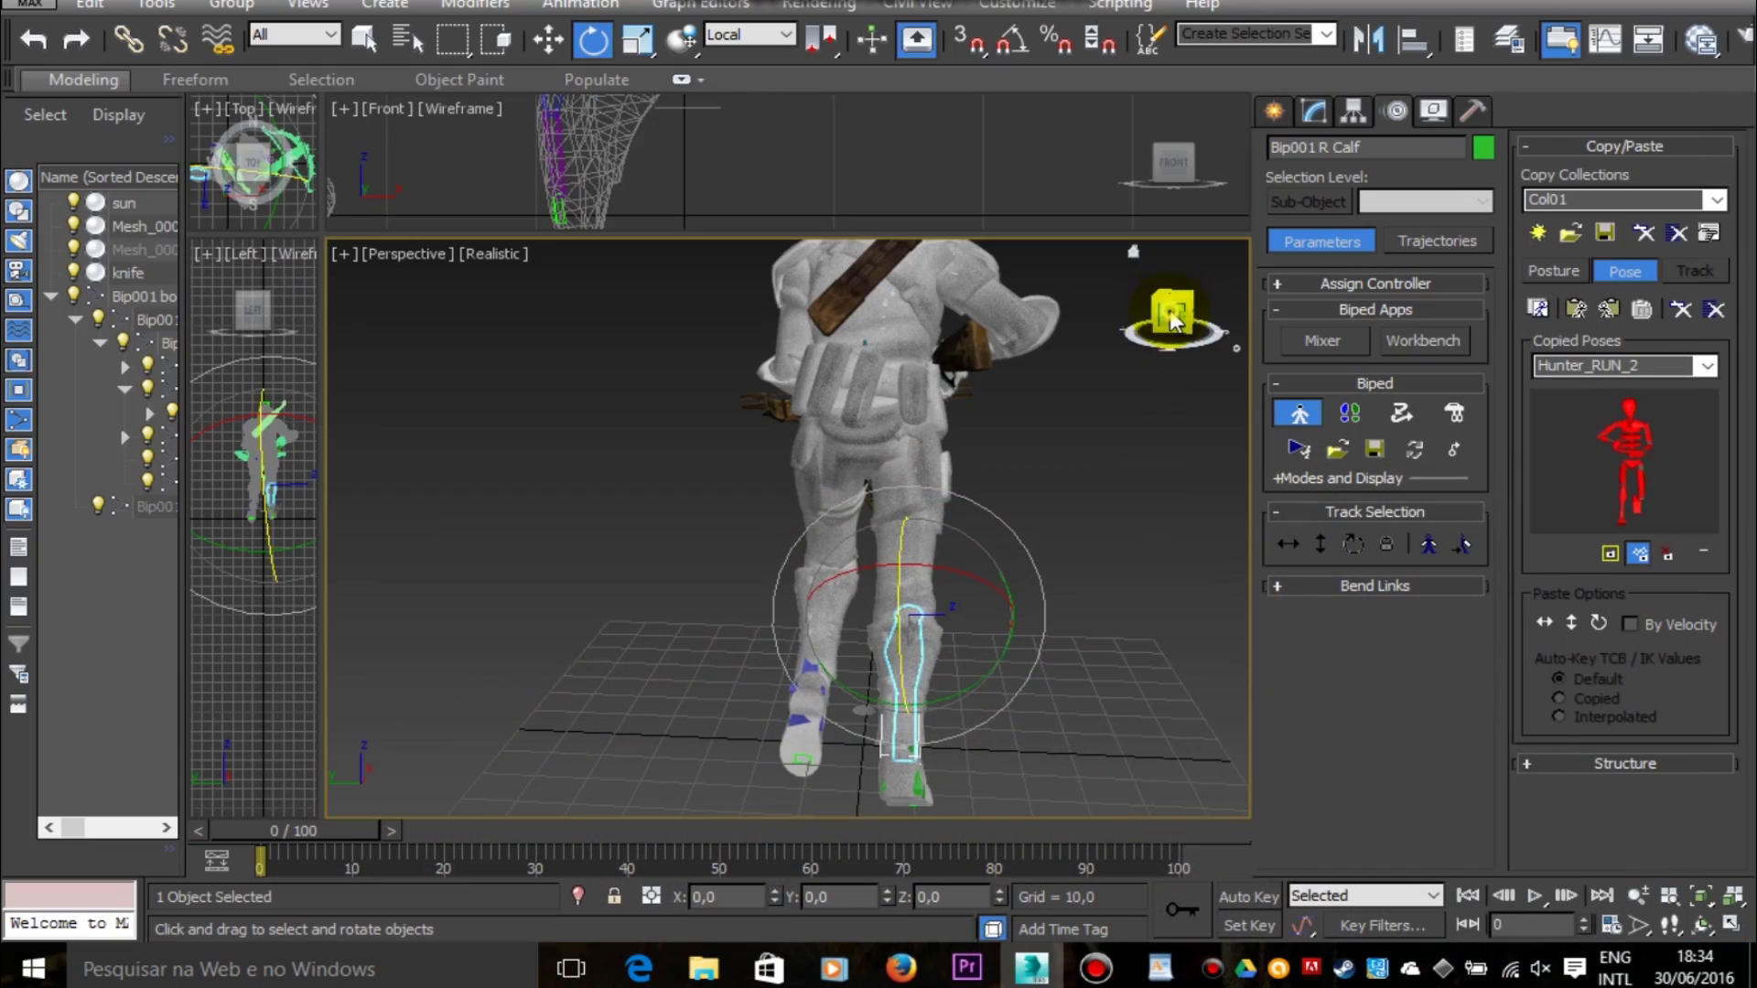
Step: Rotate the biped's right foot and toe so the trailing foot meets the ground in the third run pose
mouse_move(1167, 319)
mouse_down()
mouse_move(997, 320)
mouse_move(1164, 311)
mouse_up()
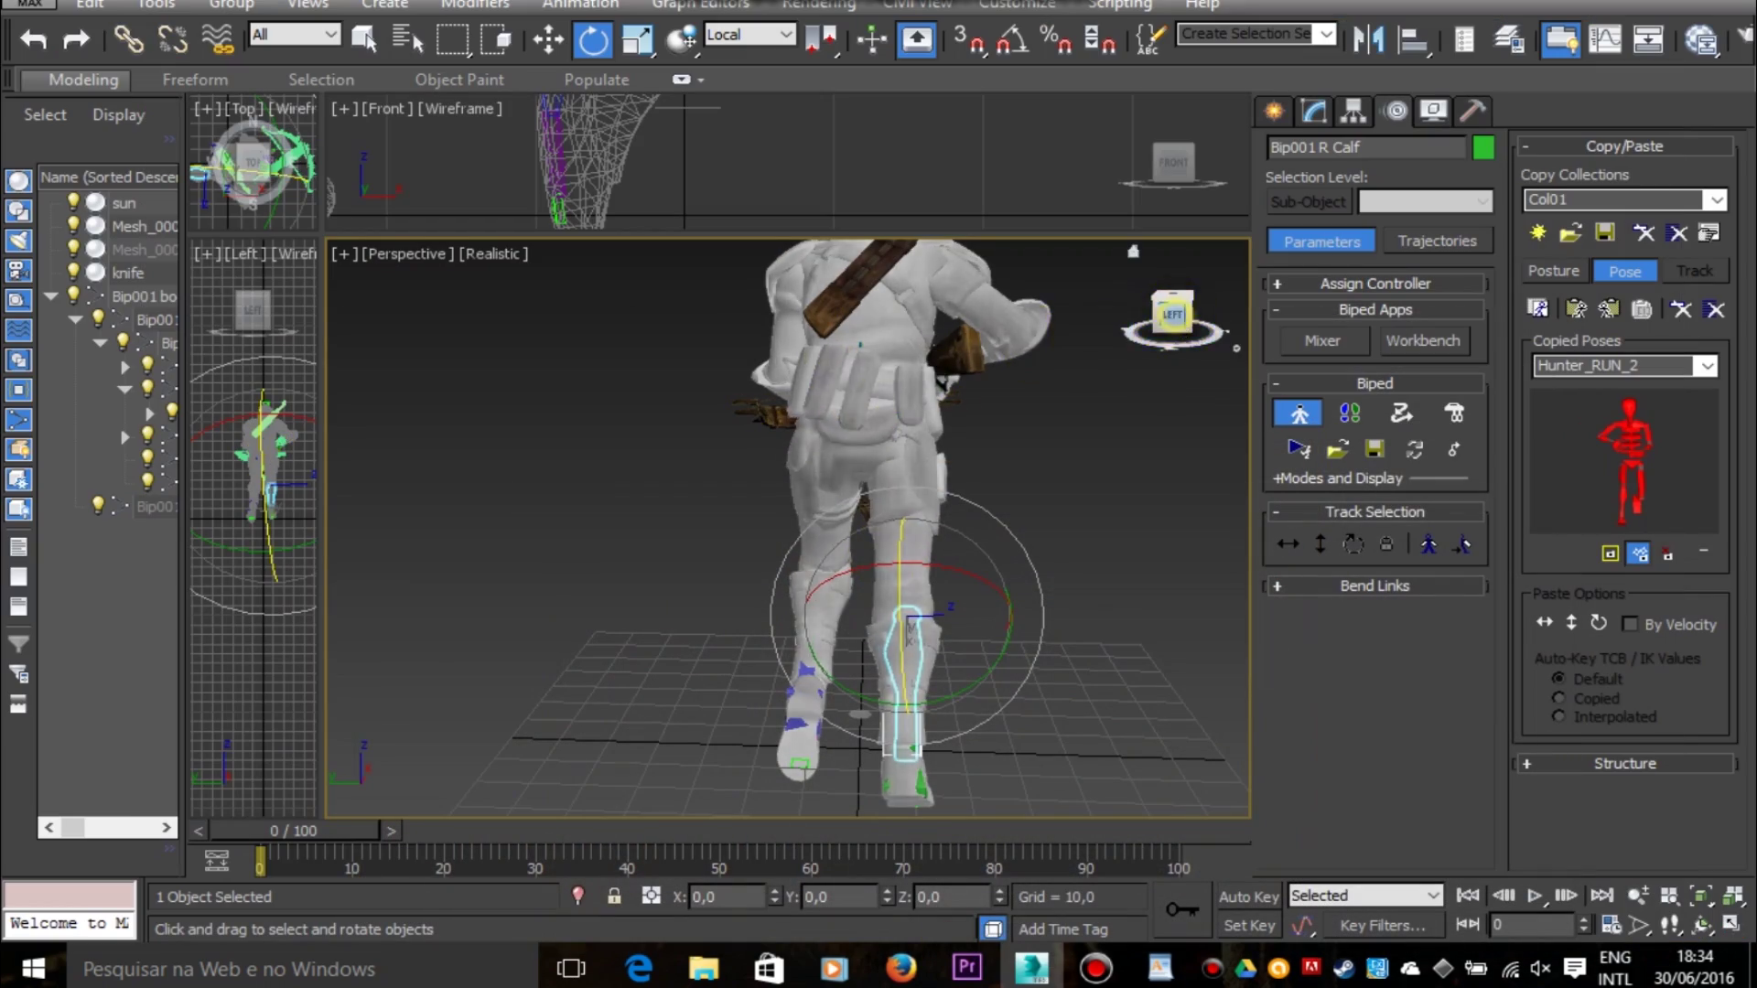
drag(1166, 313, 1217, 313)
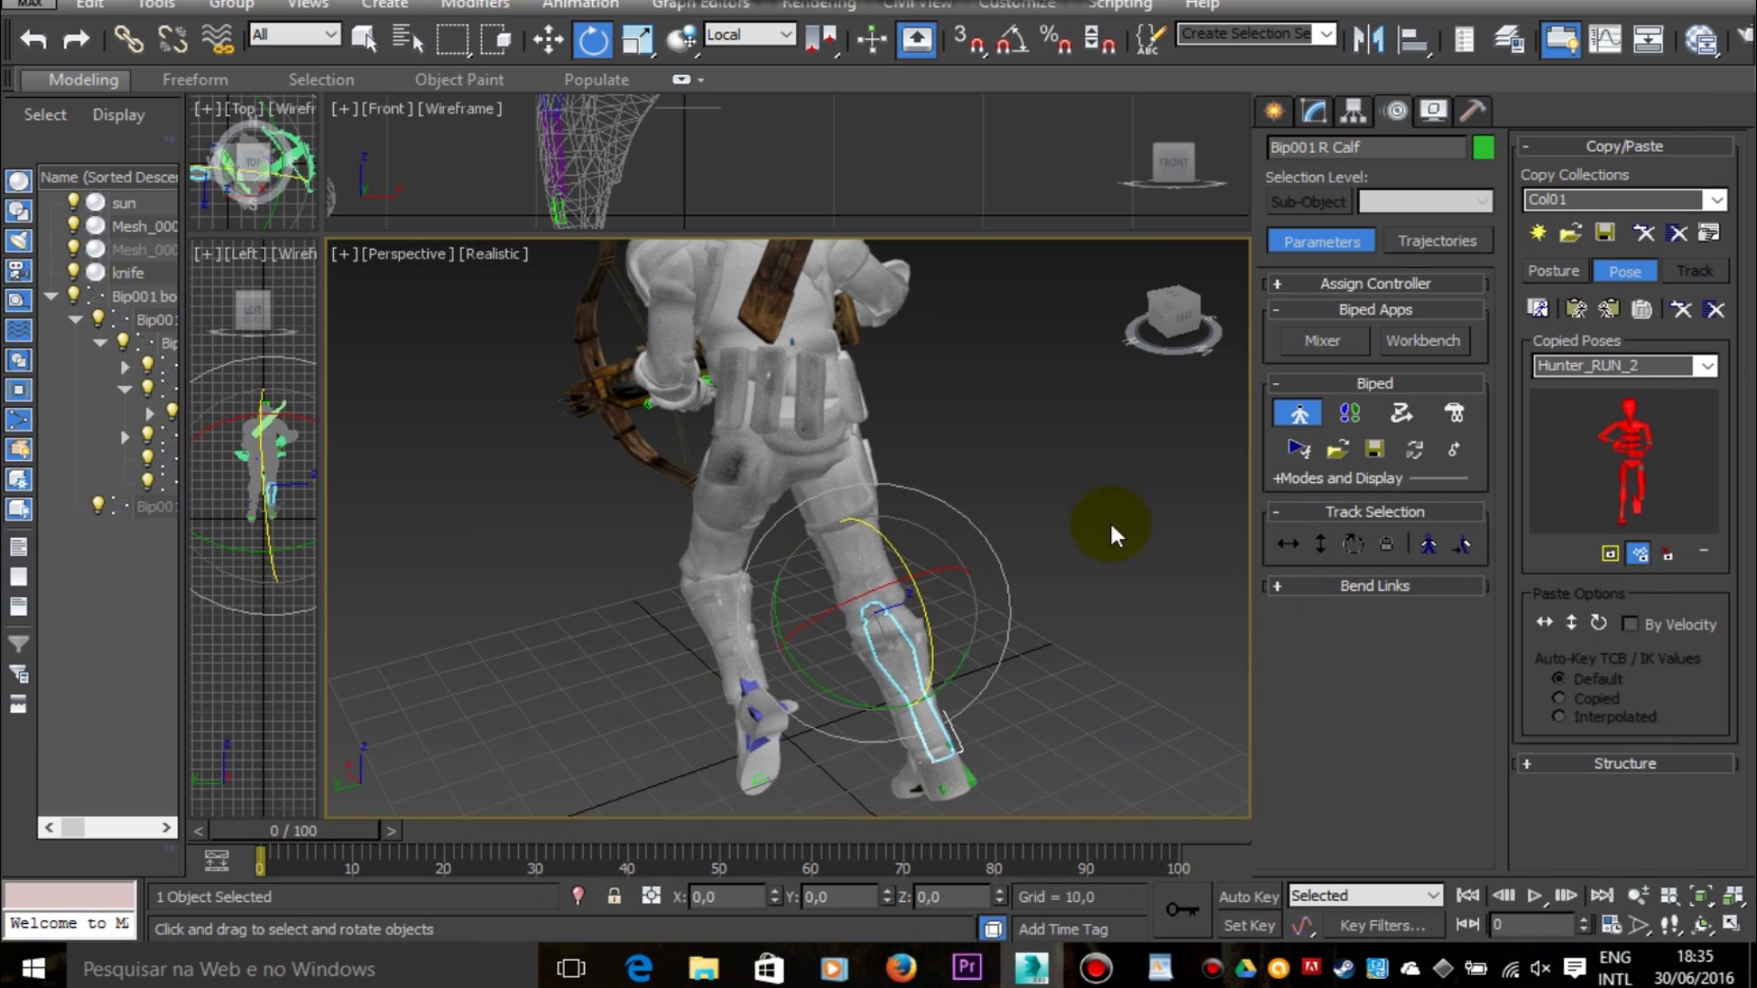
middle_drag(878, 174, 1155, 118)
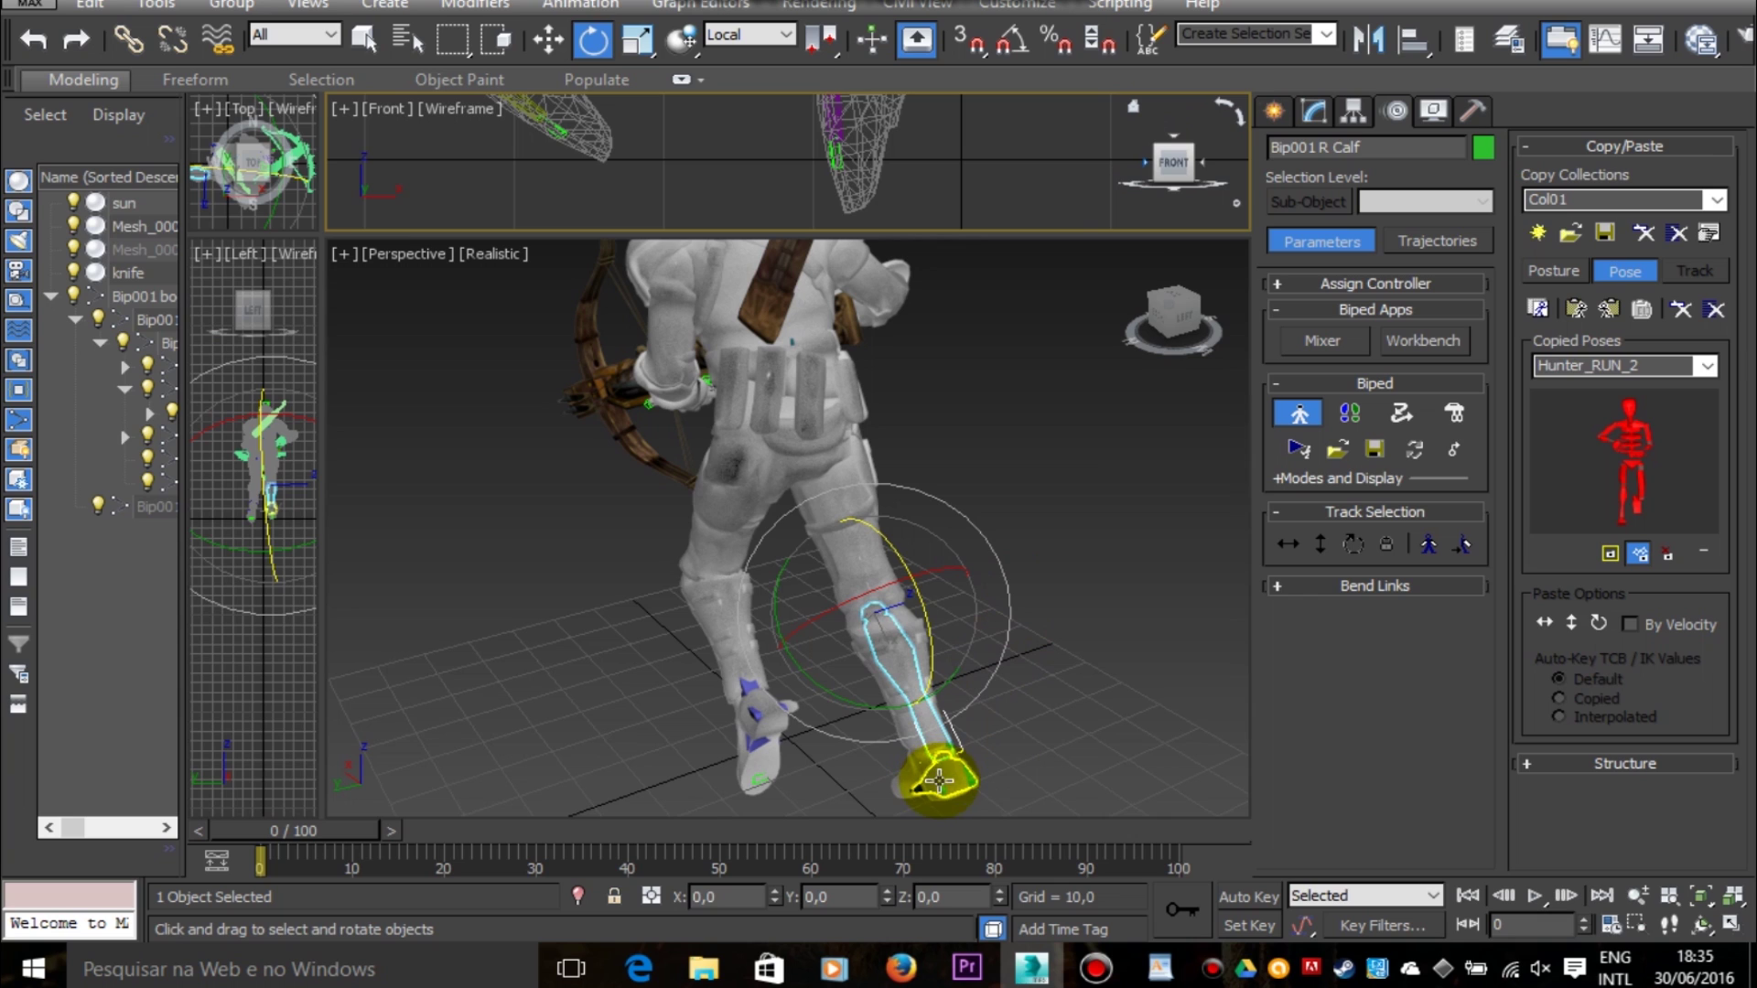
click(938, 780)
drag(1173, 315, 1180, 380)
drag(882, 686, 1104, 761)
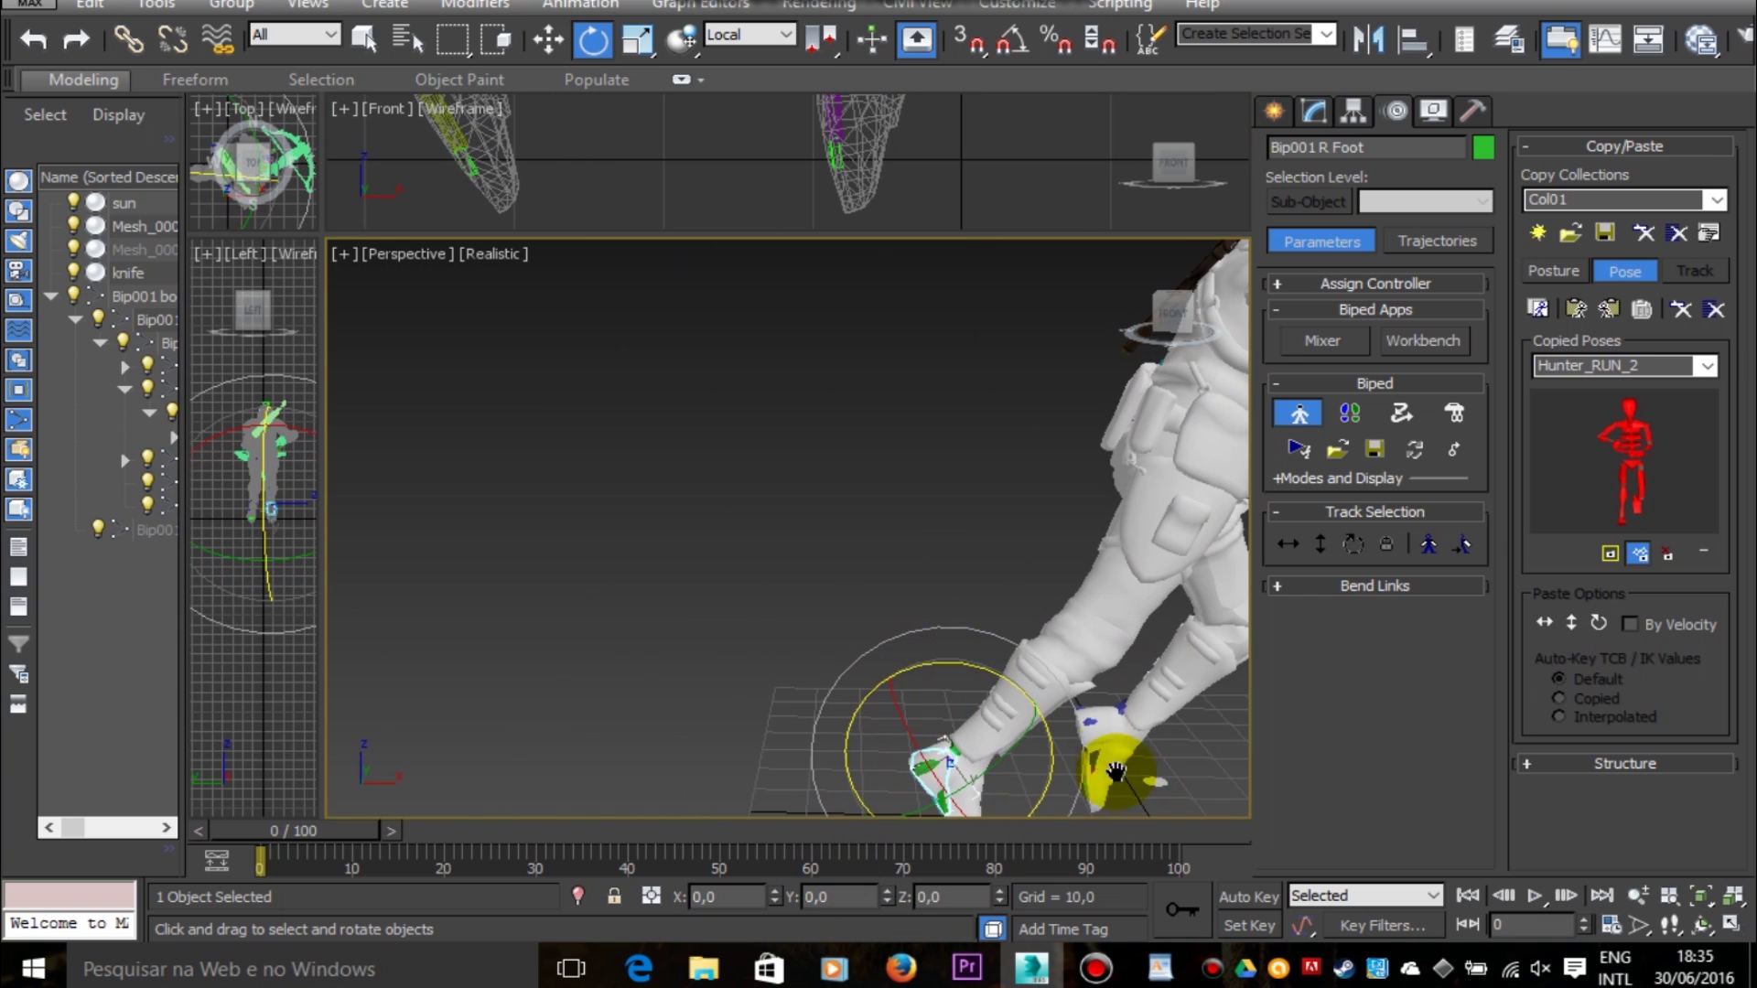
middle_drag(1103, 762, 856, 562)
click(712, 629)
drag(682, 509, 603, 518)
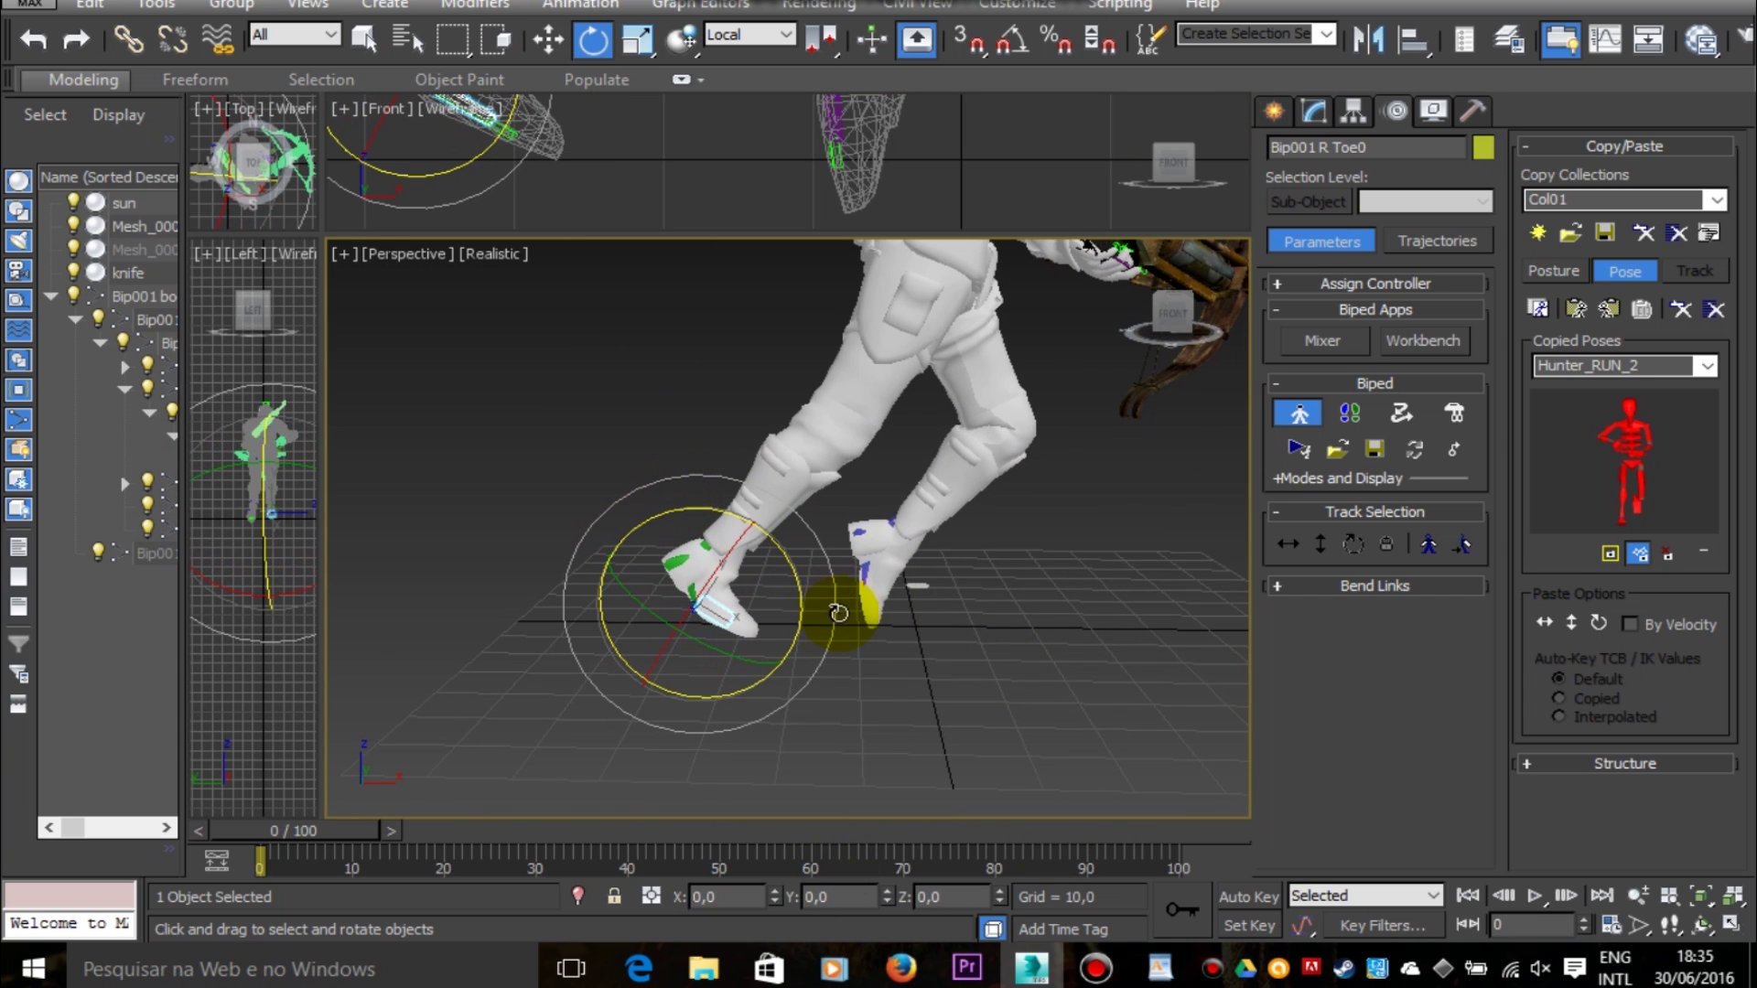
Step: Rotate the biped's left foot and slightly adjust the right calf for the third run pose
drag(873, 562, 829, 434)
alt+middle_drag(868, 509, 916, 520)
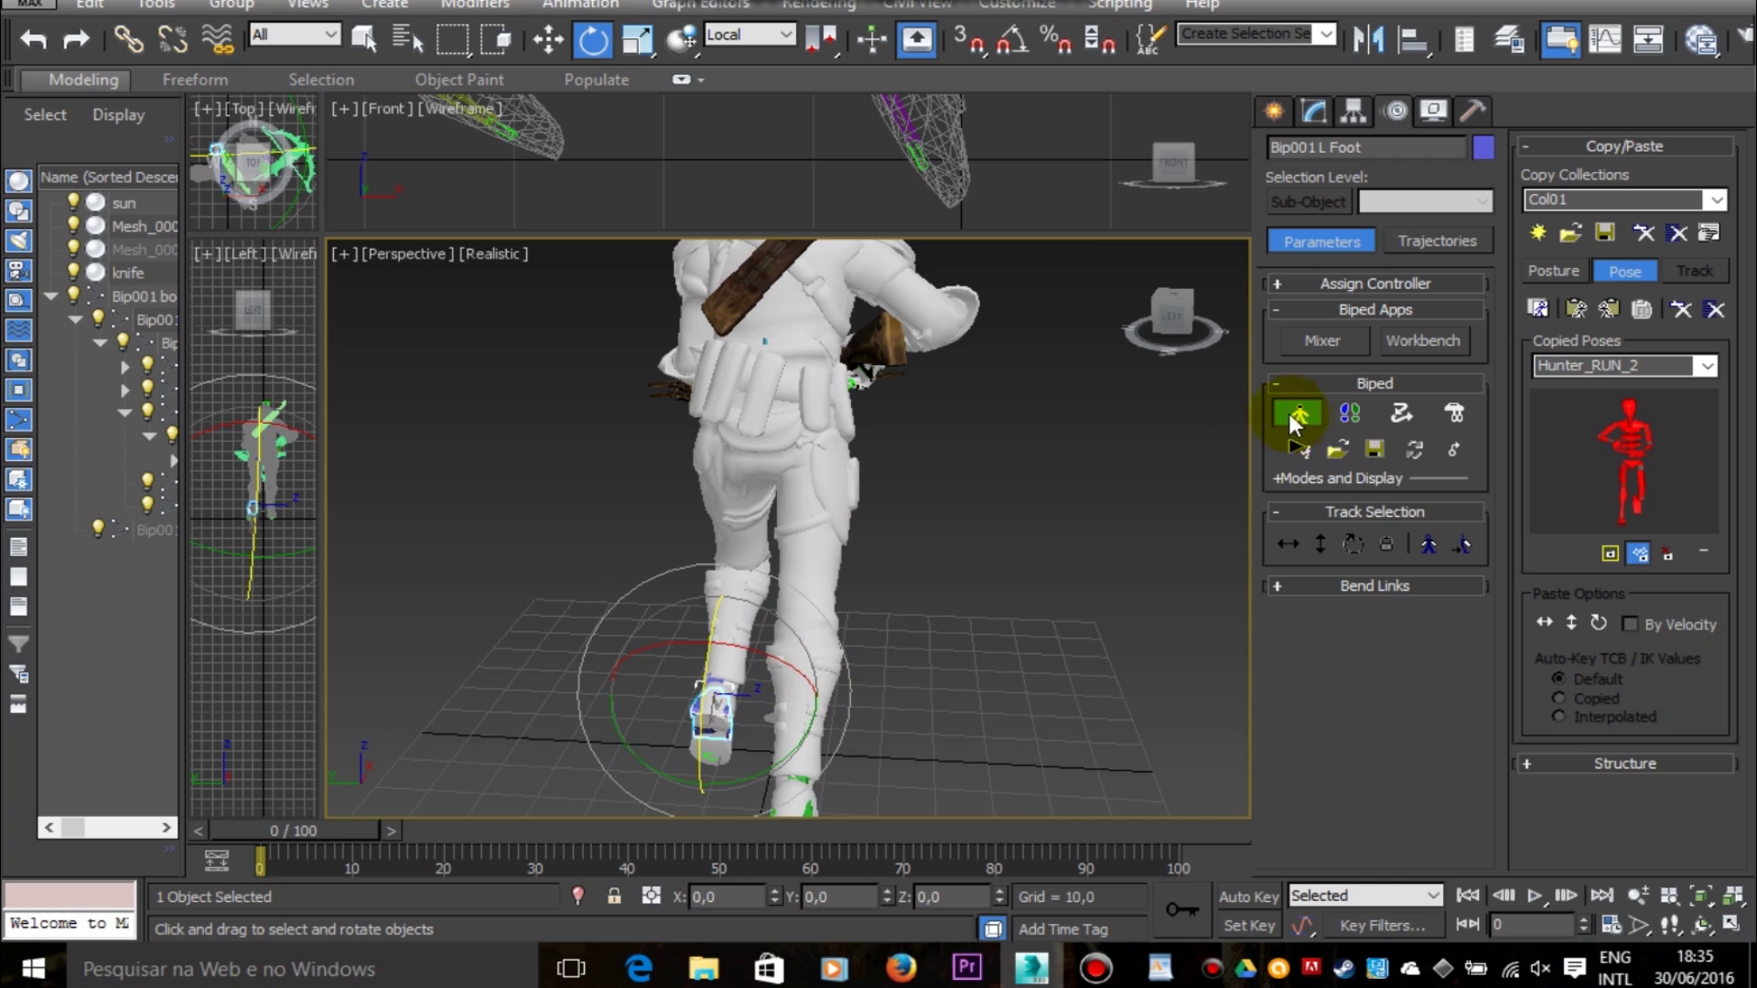
drag(1175, 320, 1084, 309)
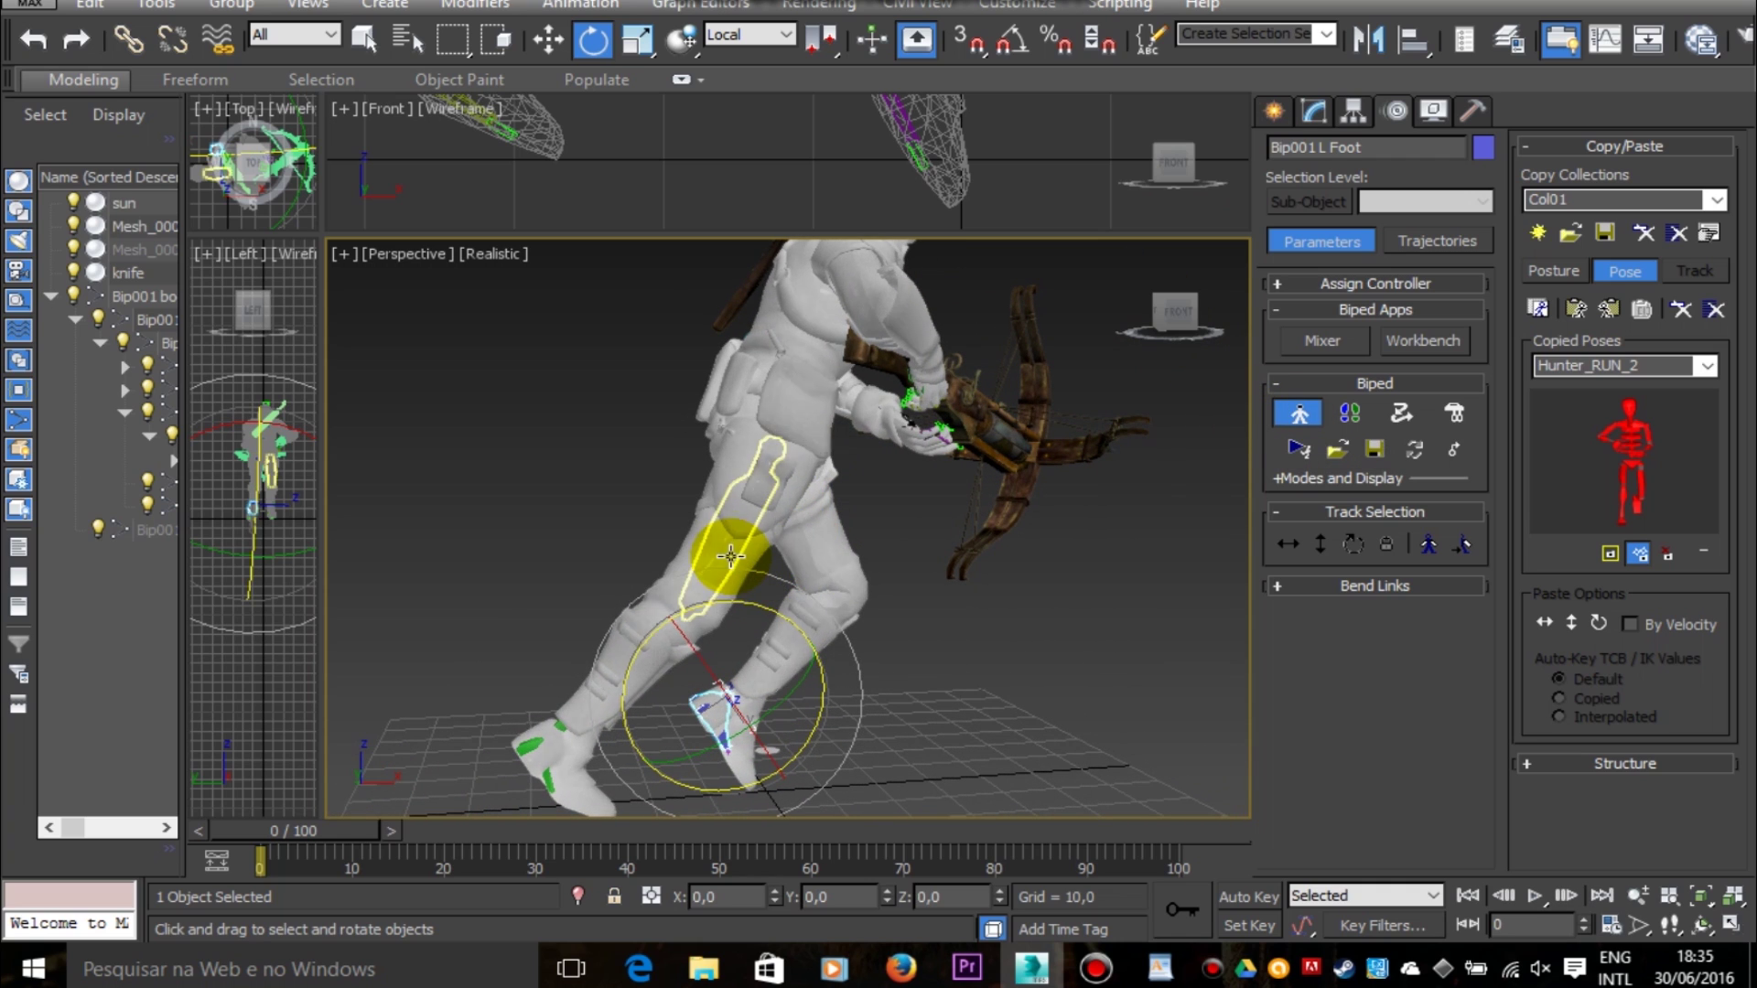
click(628, 659)
drag(580, 614, 581, 615)
Step: Rotate the biped's left thigh and calf to bend the raised leg, and compare the result with the reference footage
click(789, 631)
click(824, 544)
drag(710, 422, 699, 439)
click(805, 618)
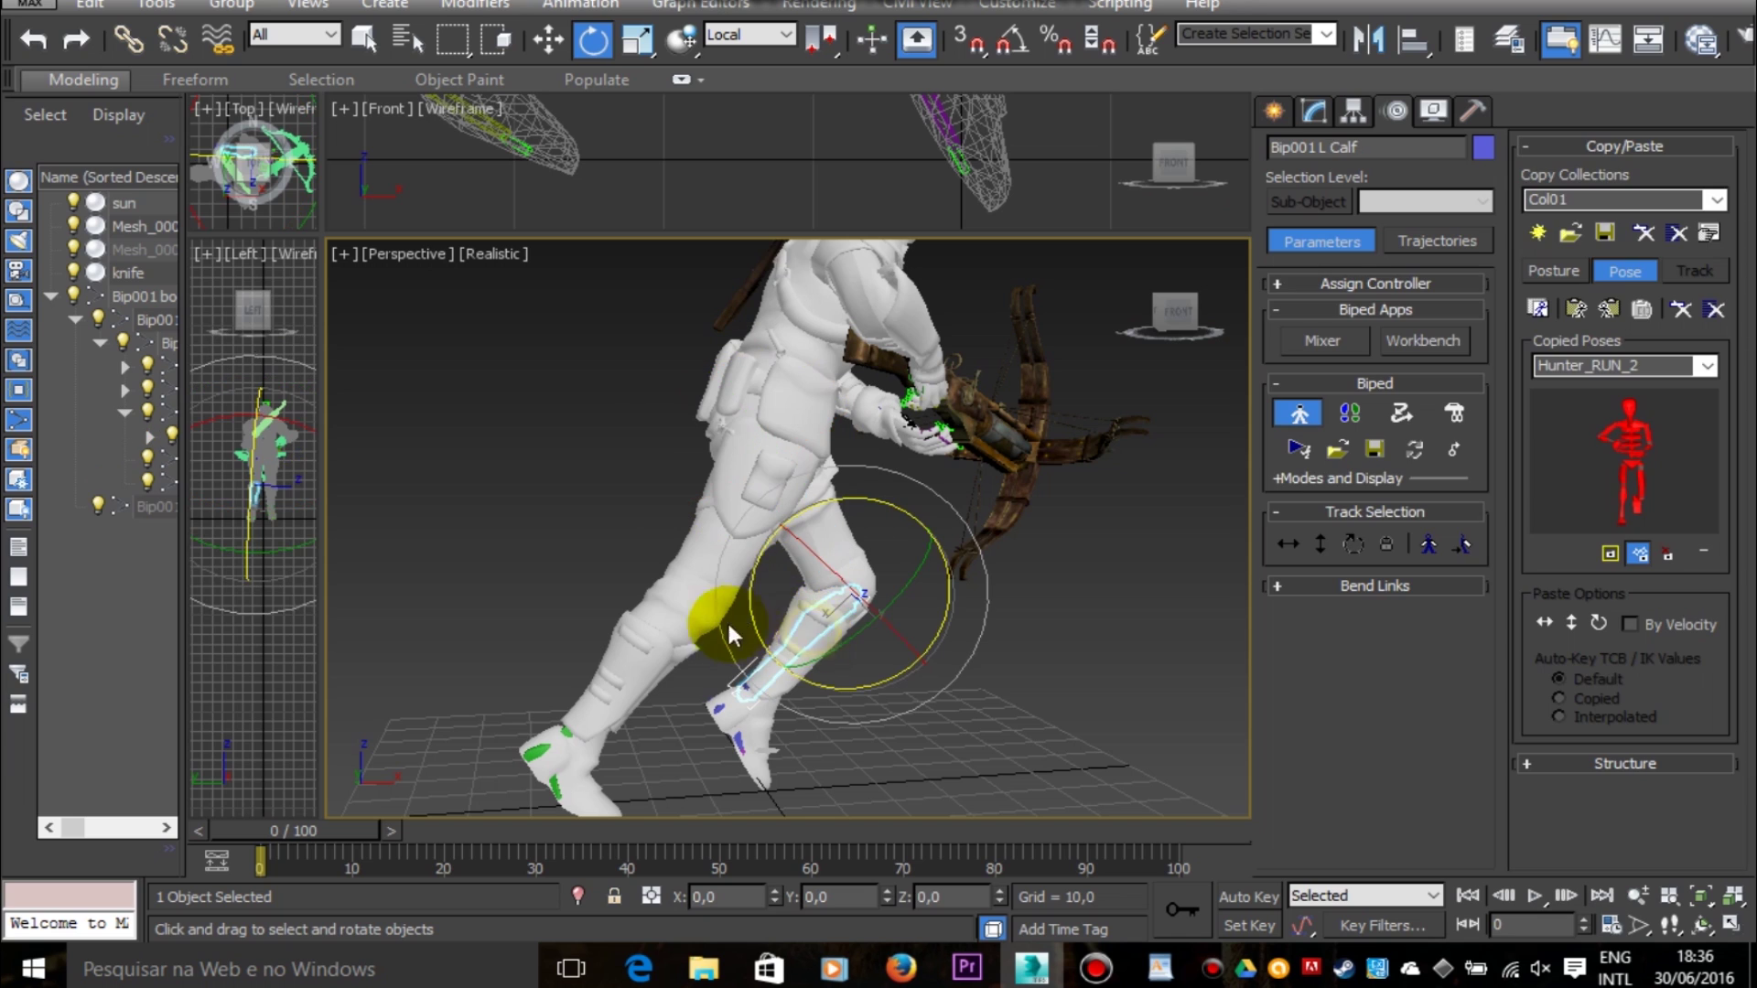
drag(729, 626, 741, 578)
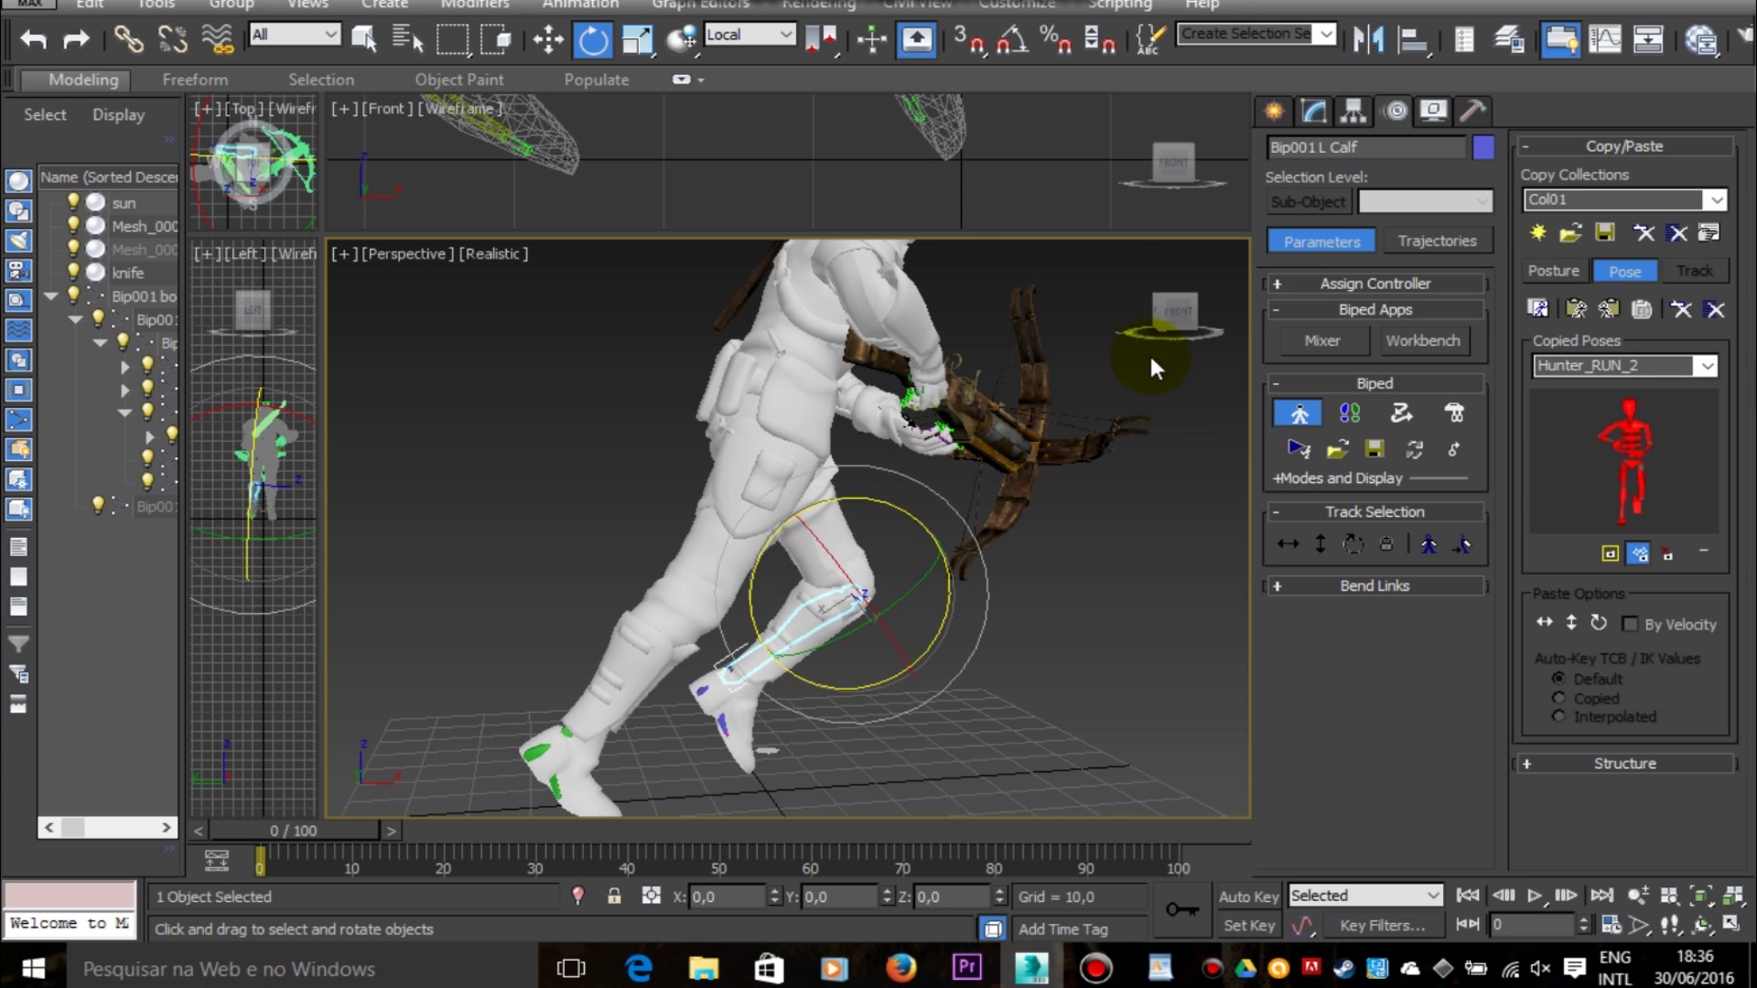
drag(1150, 362, 1089, 449)
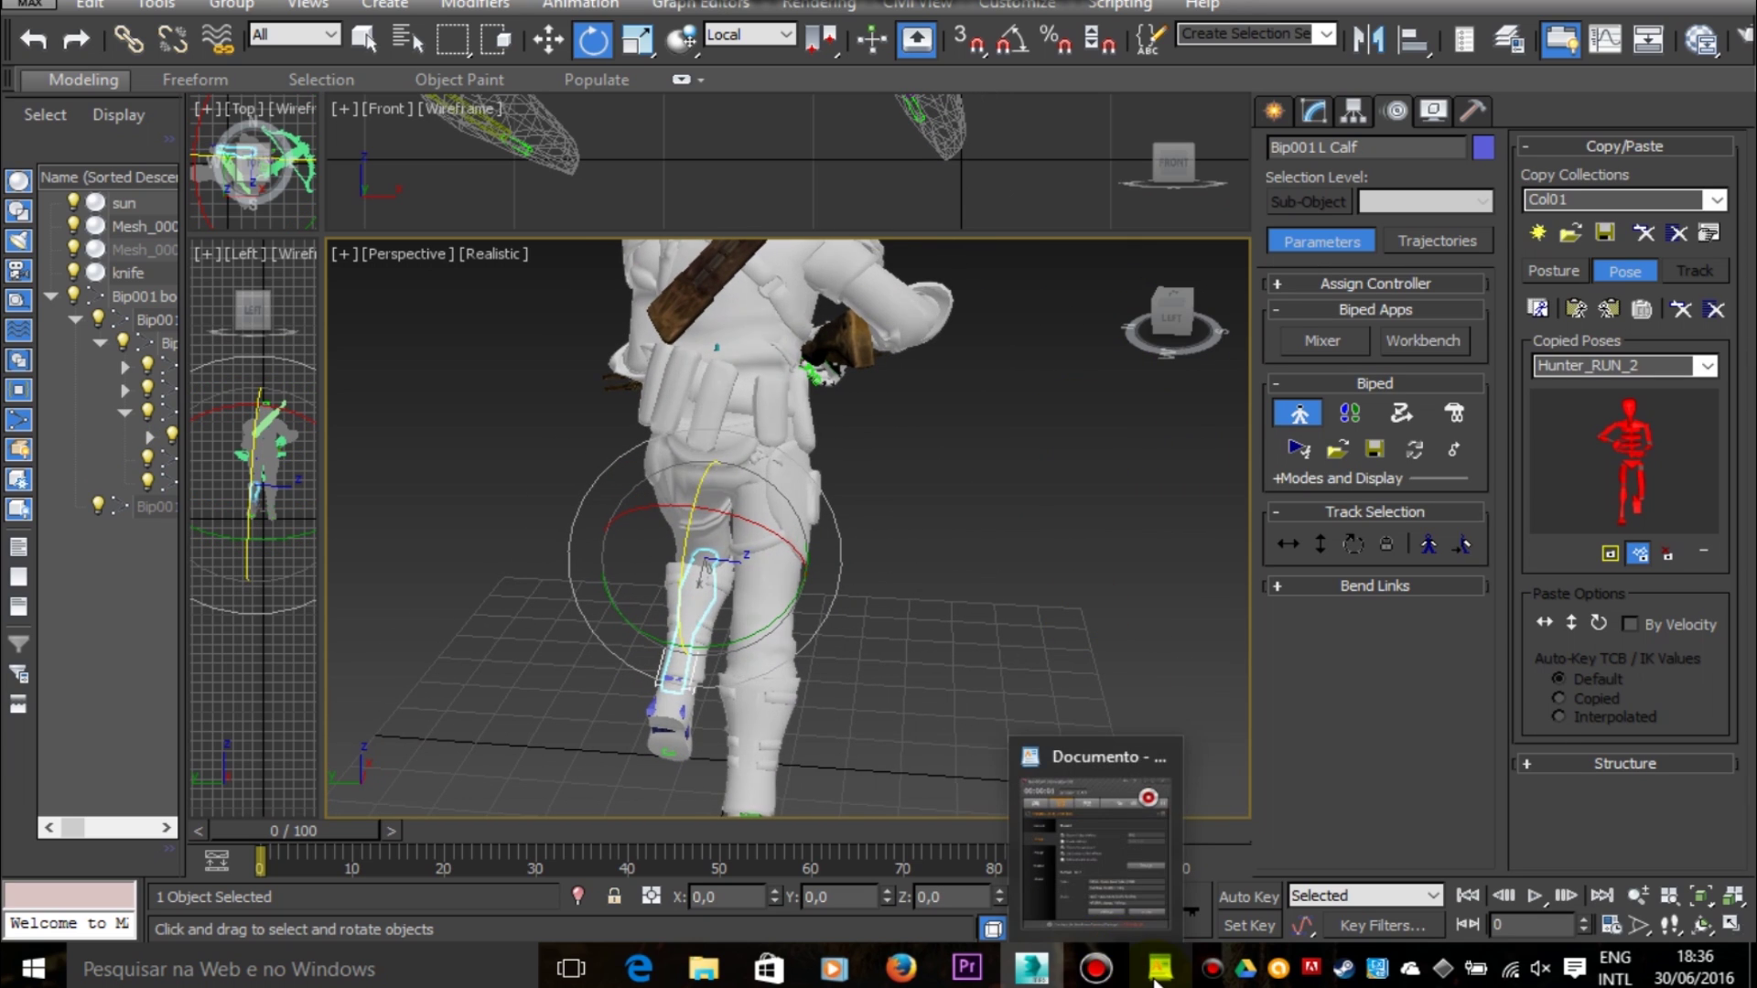
click(1158, 971)
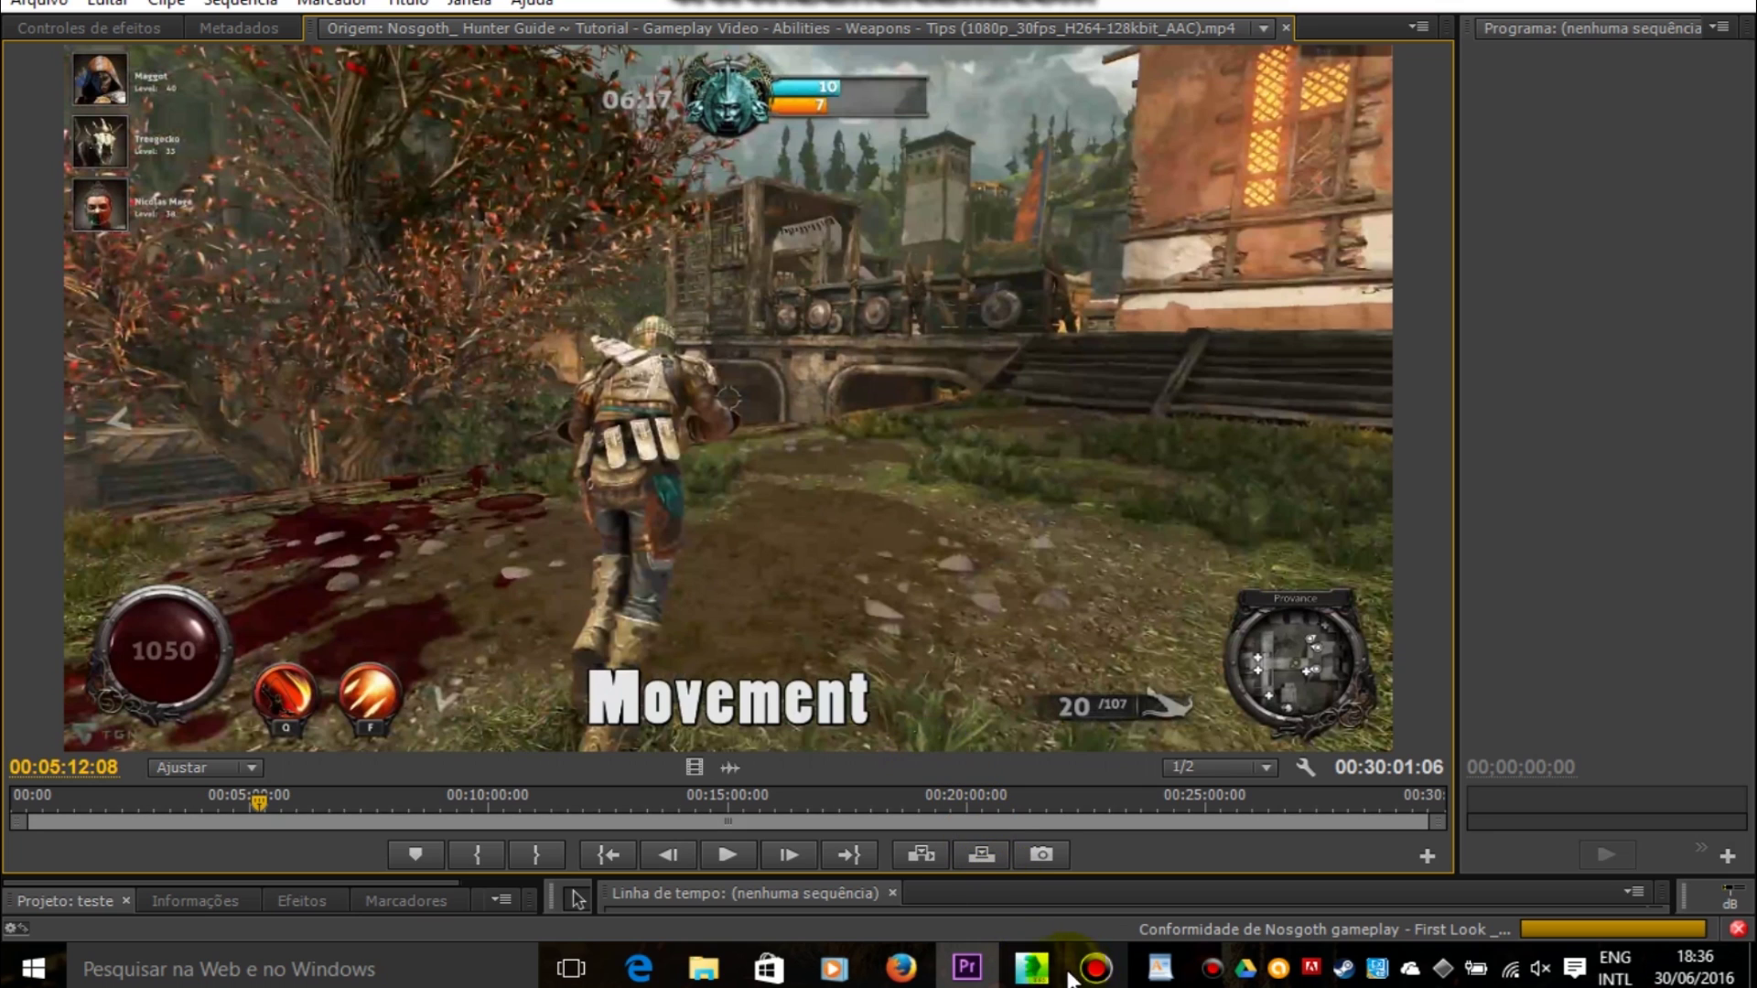
click(1054, 977)
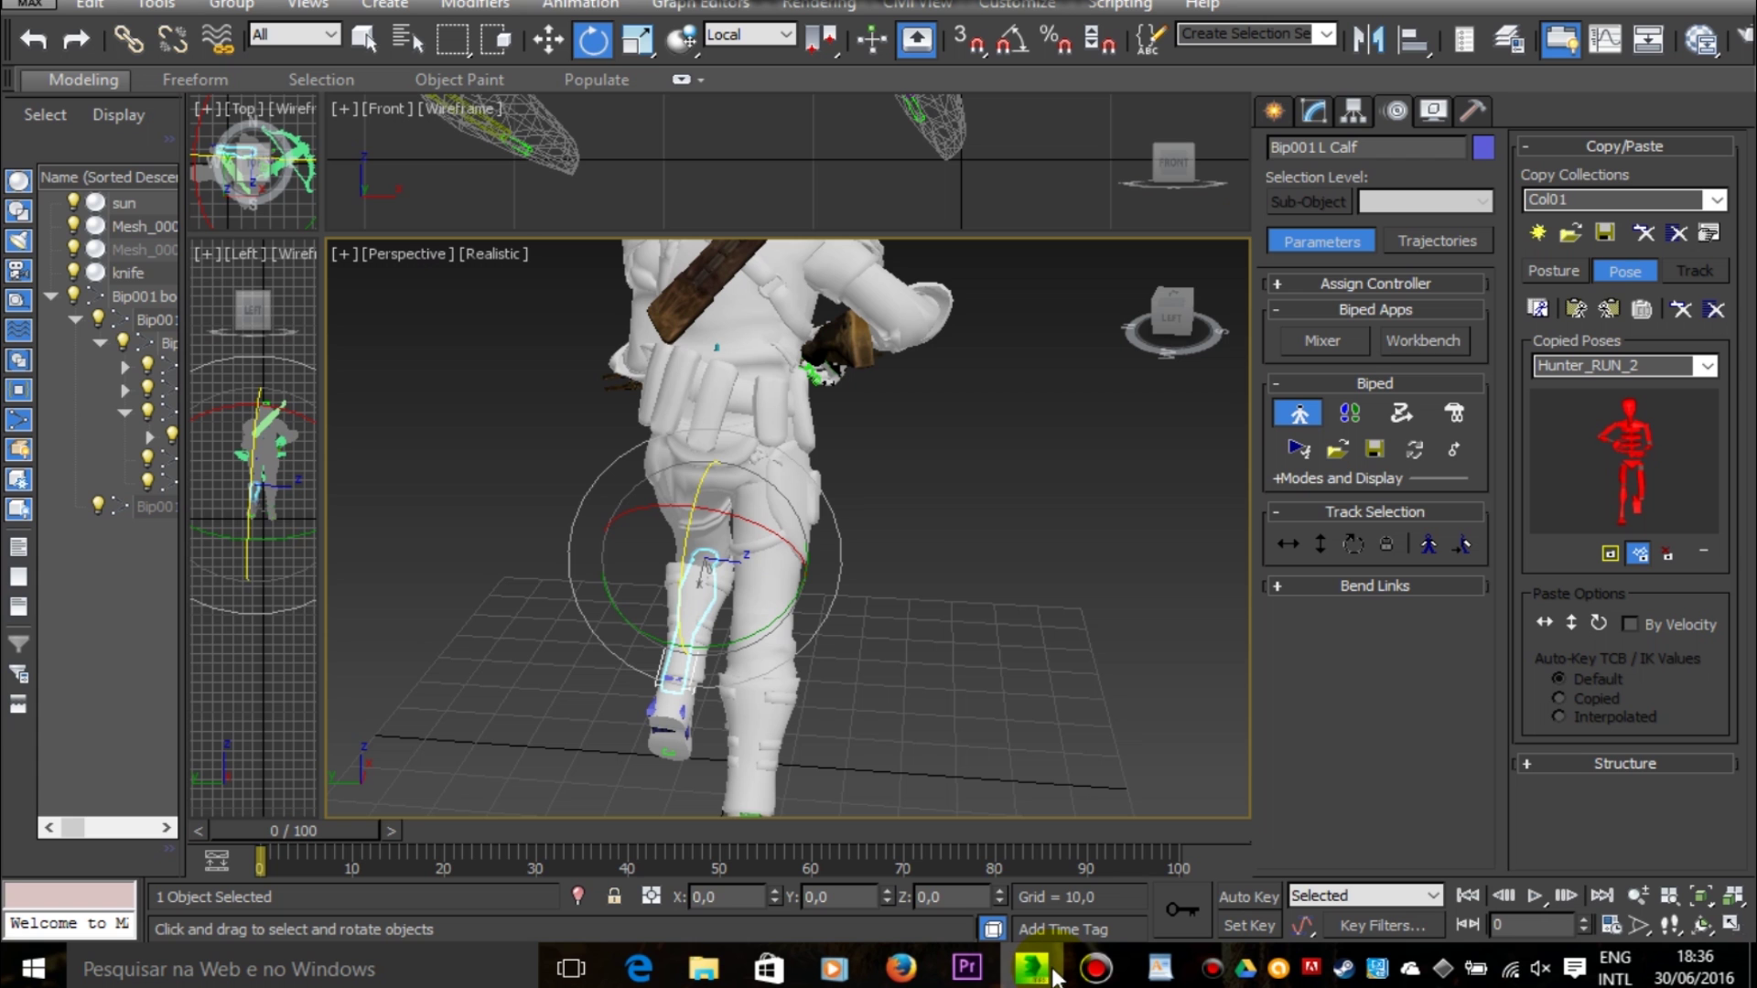
Step: Fine-tune the rotation of the biped's leg bones to match the third reference frame
click(1189, 316)
click(409, 697)
drag(442, 583, 413, 583)
click(699, 689)
click(577, 494)
drag(547, 427, 558, 441)
Step: Rotate the biped's right foot to finish the third run pose, checking it from behind
click(1174, 310)
click(610, 728)
drag(688, 770, 697, 775)
mouse_move(1151, 316)
mouse_down()
mouse_move(1061, 320)
mouse_move(1167, 314)
mouse_up()
middle_drag(952, 289, 1028, 423)
click(1205, 316)
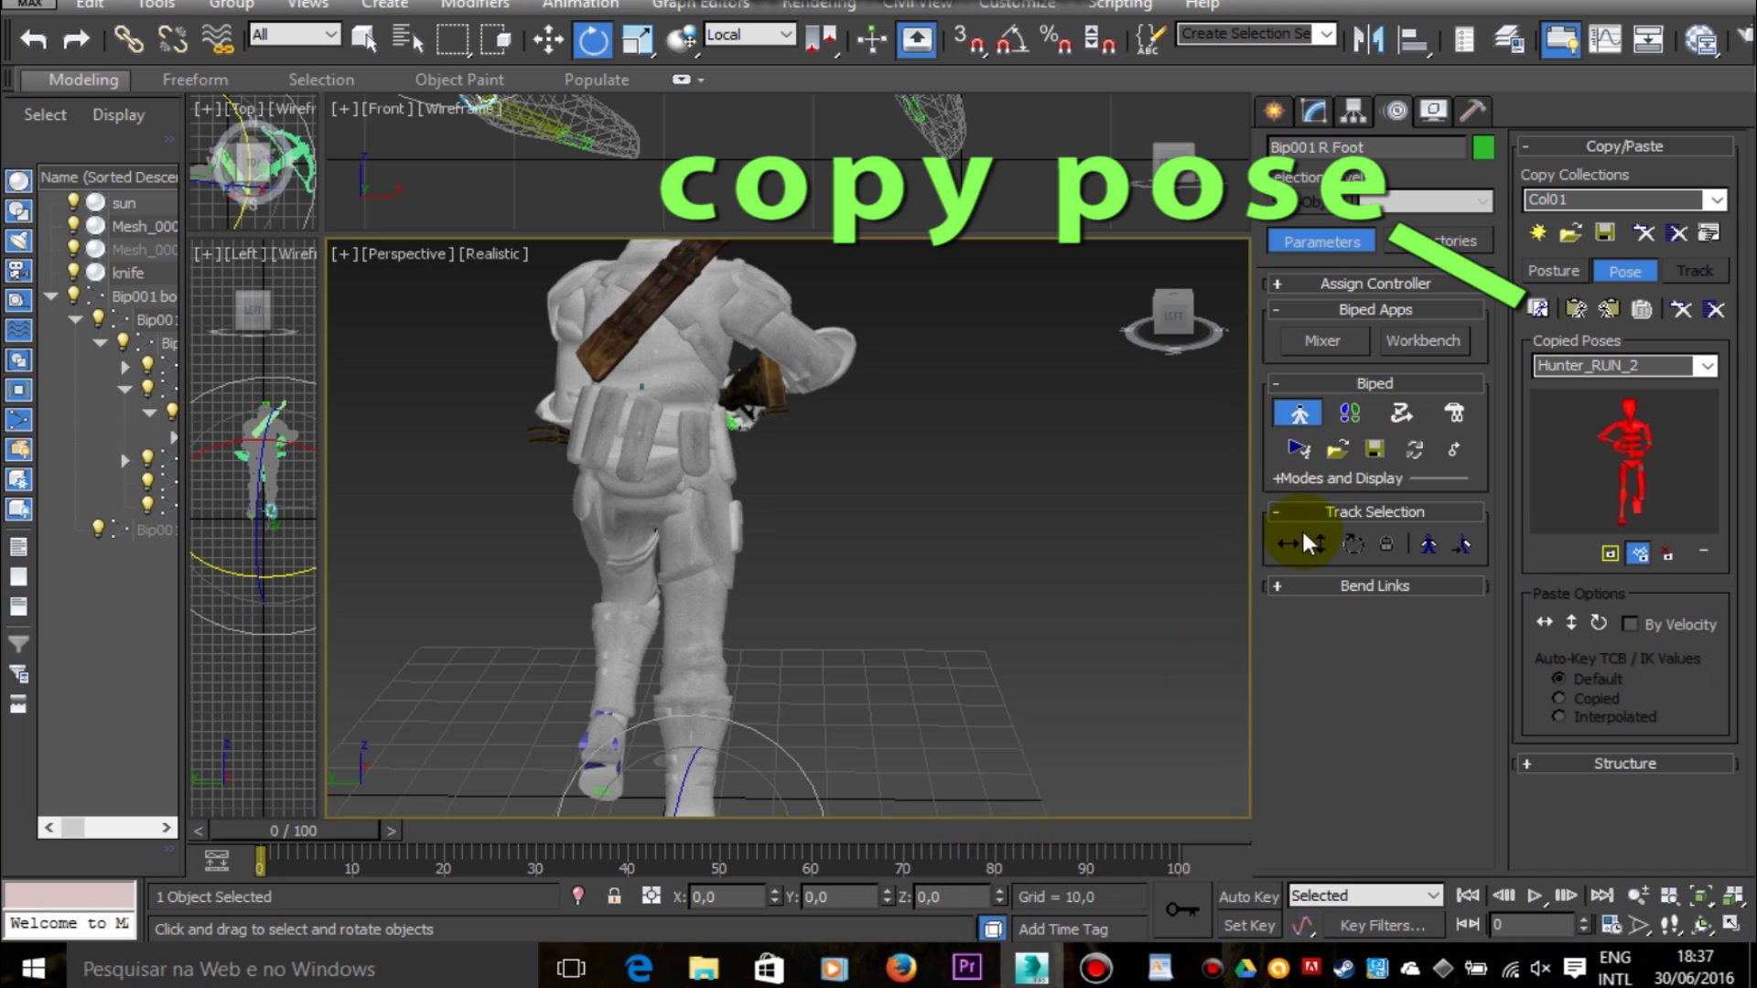
Step: Copy the biped's current pose into the collection and name it Hunter_RUN_3
click(1541, 310)
click(1592, 365)
text(Hun)
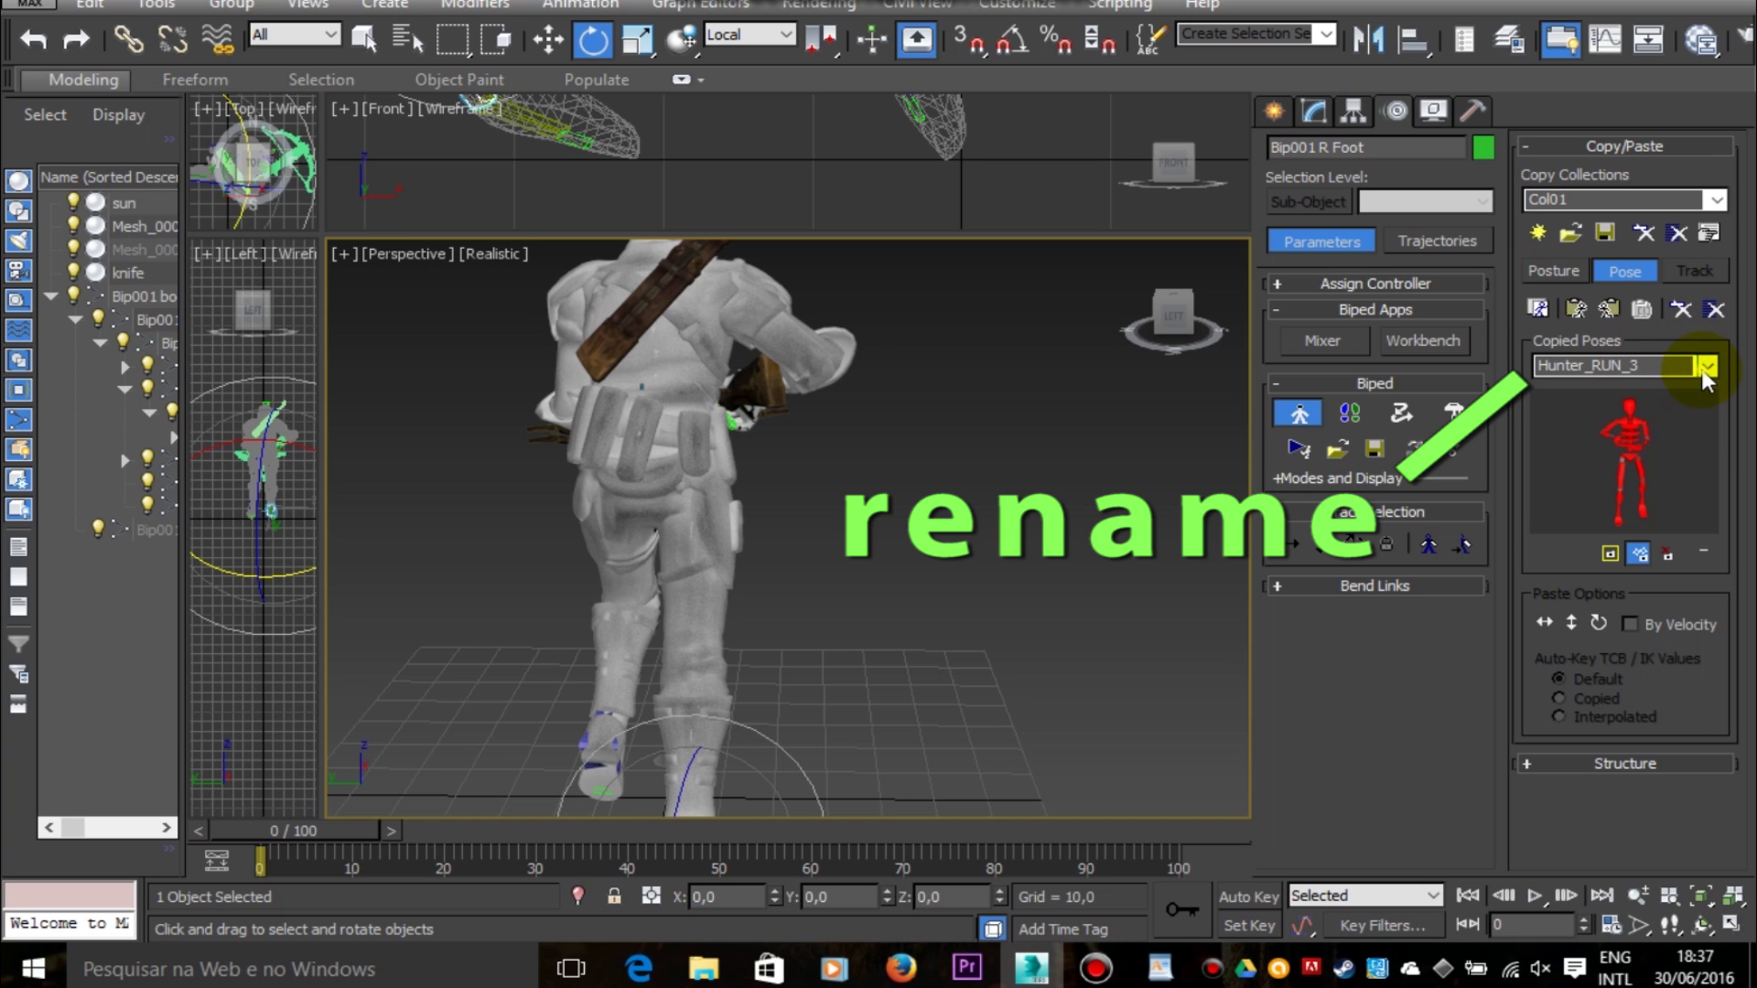
click(1702, 371)
click(1701, 370)
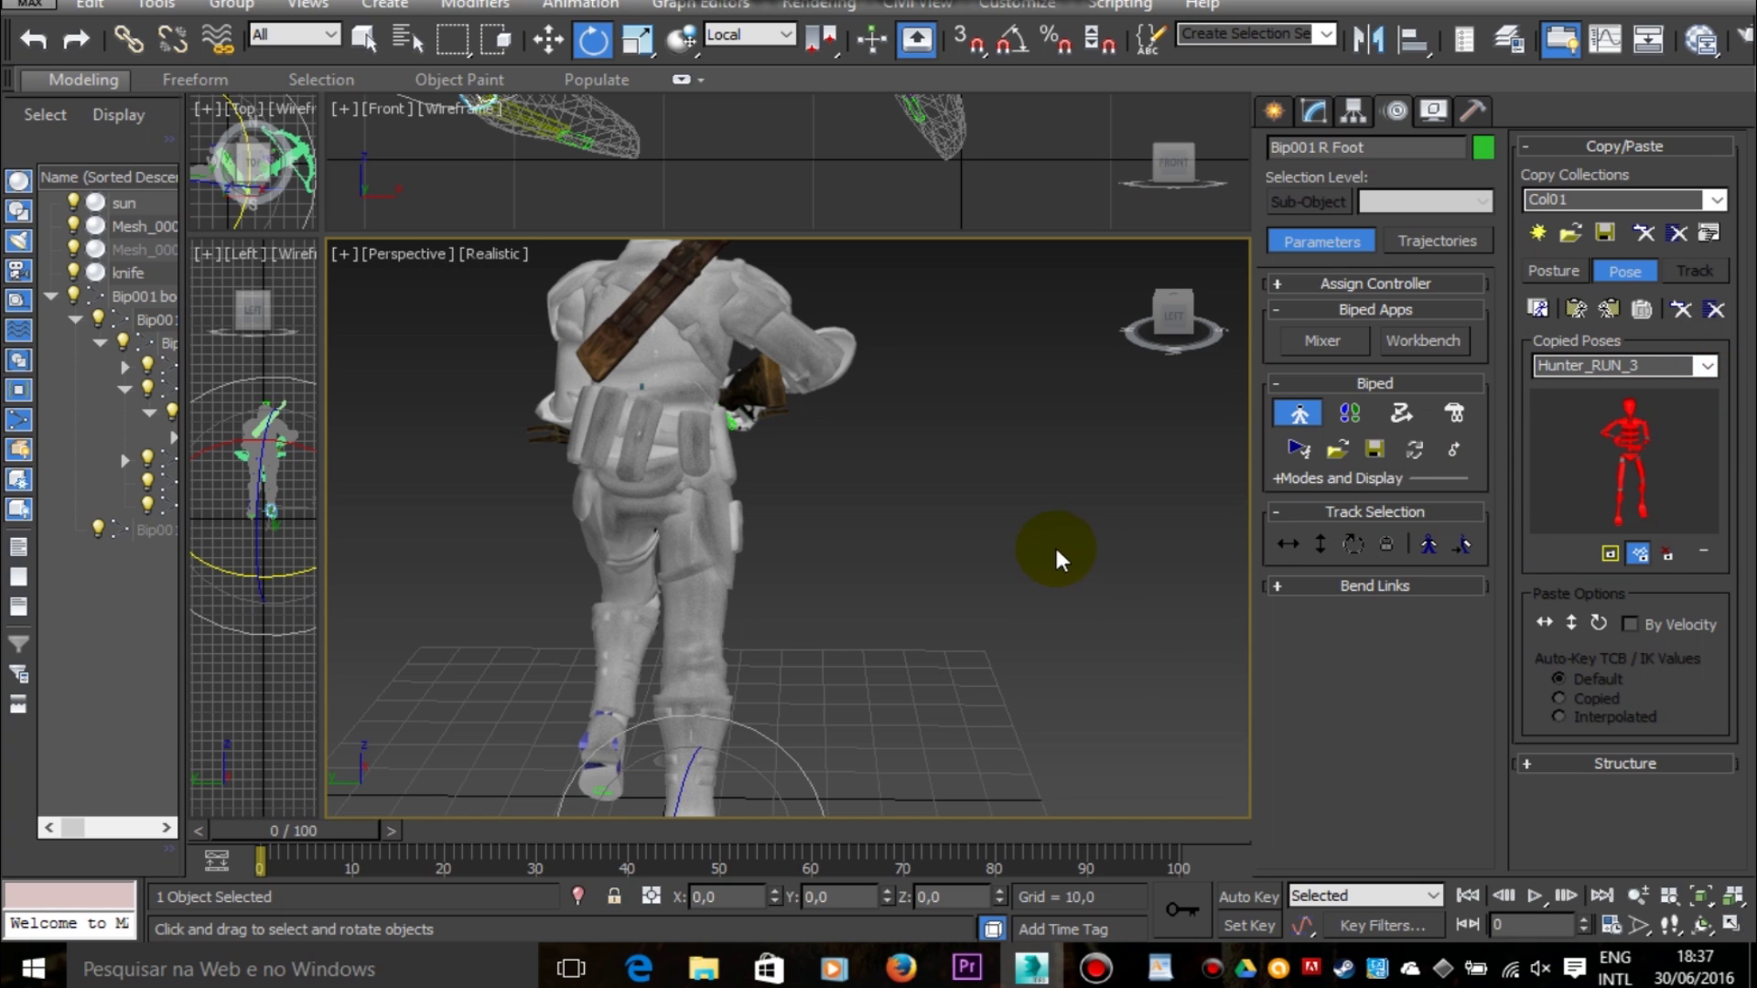
Step: Examine the leg positions in the reference footage for the fourth run pose against the biped
middle_drag(1055, 557, 1196, 666)
drag(1173, 318, 1194, 336)
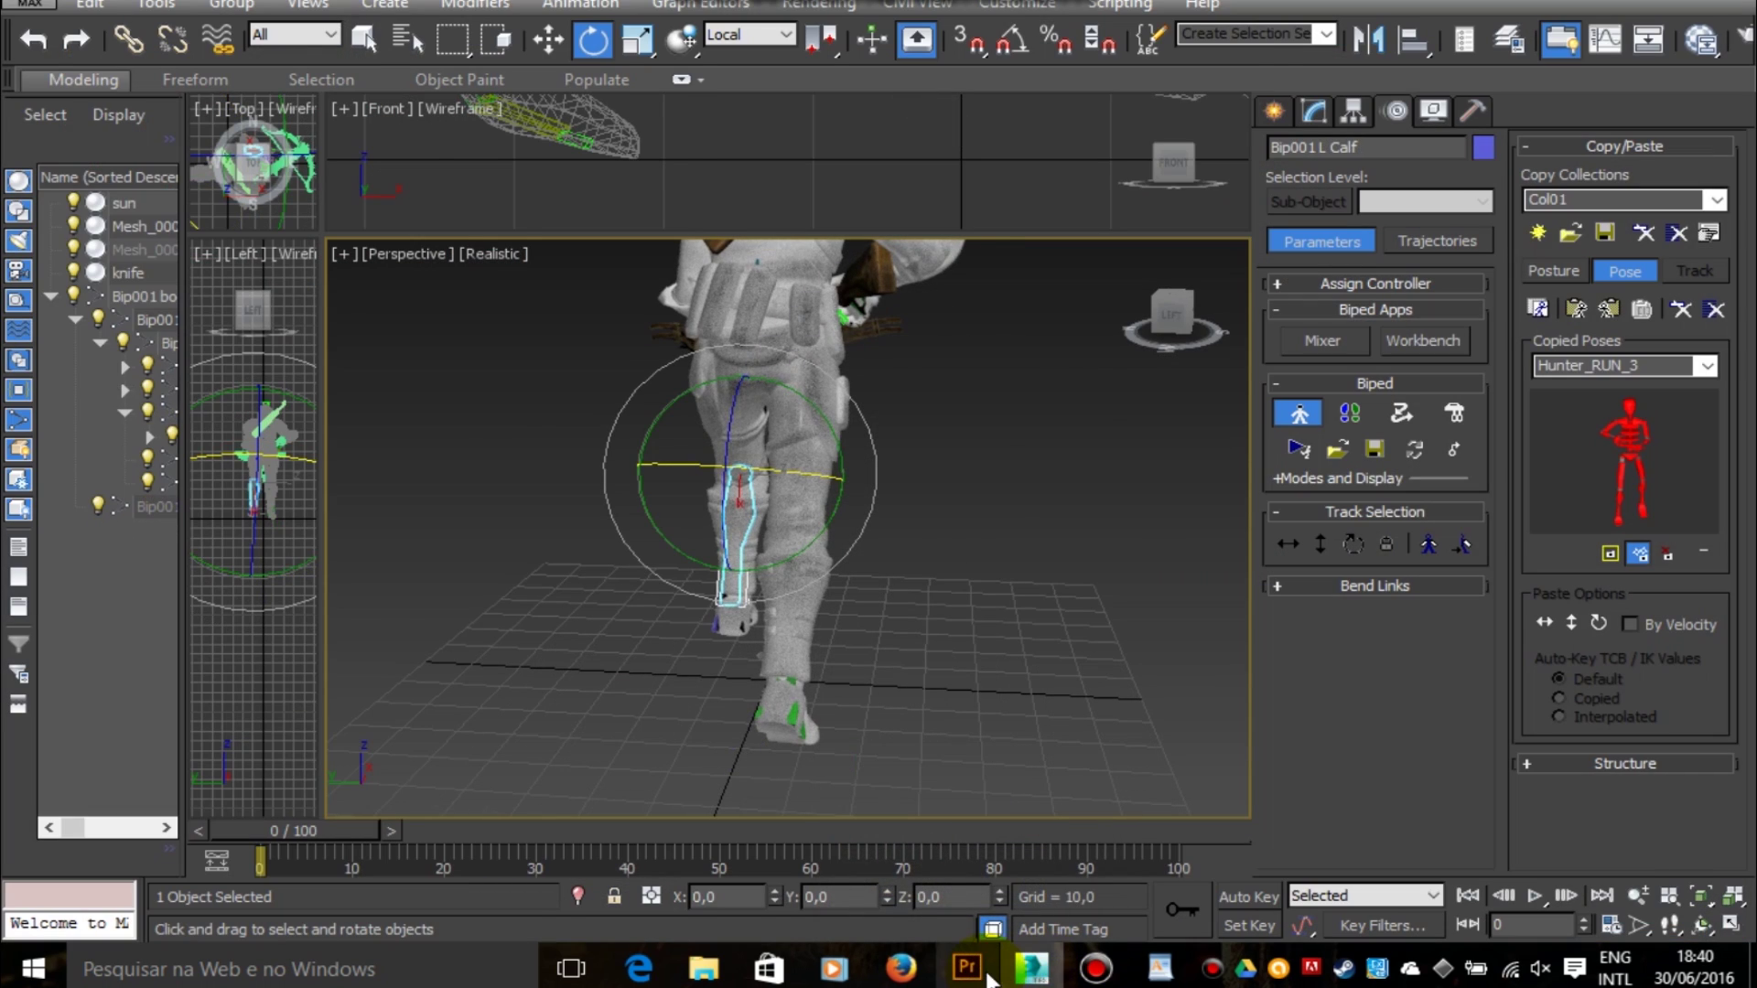
click(986, 975)
mouse_move(1031, 977)
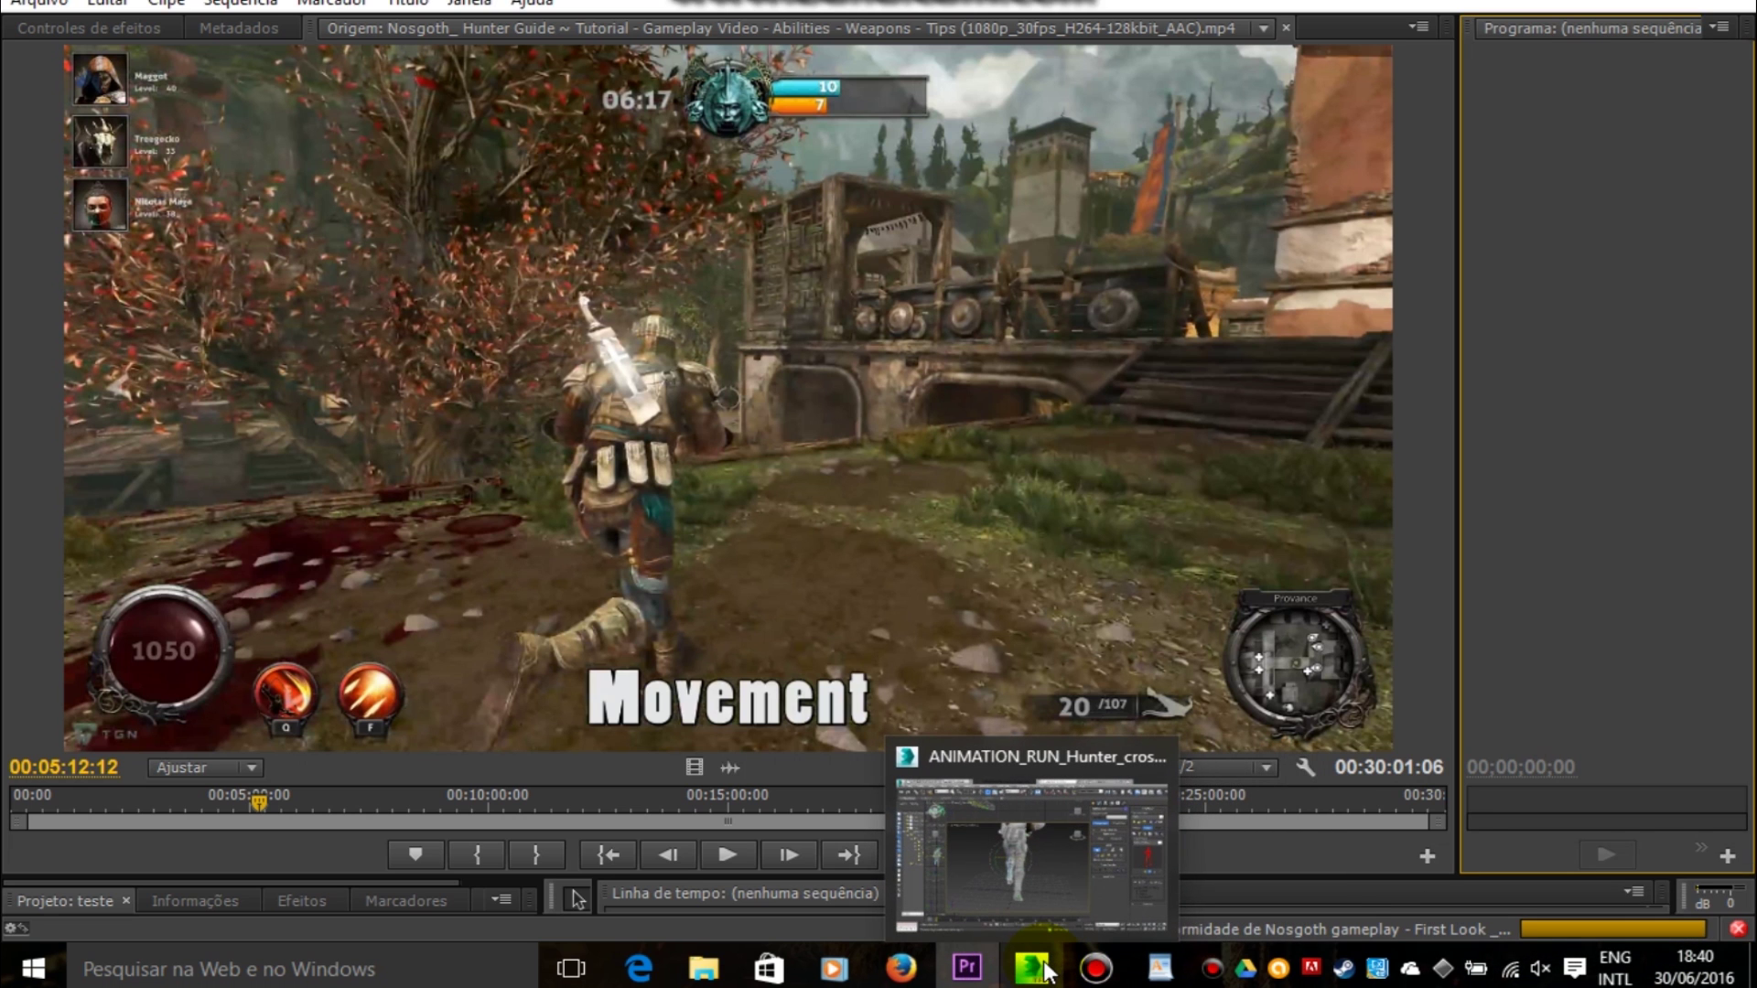
click(1046, 974)
click(1046, 972)
click(1046, 972)
drag(1175, 313, 1022, 355)
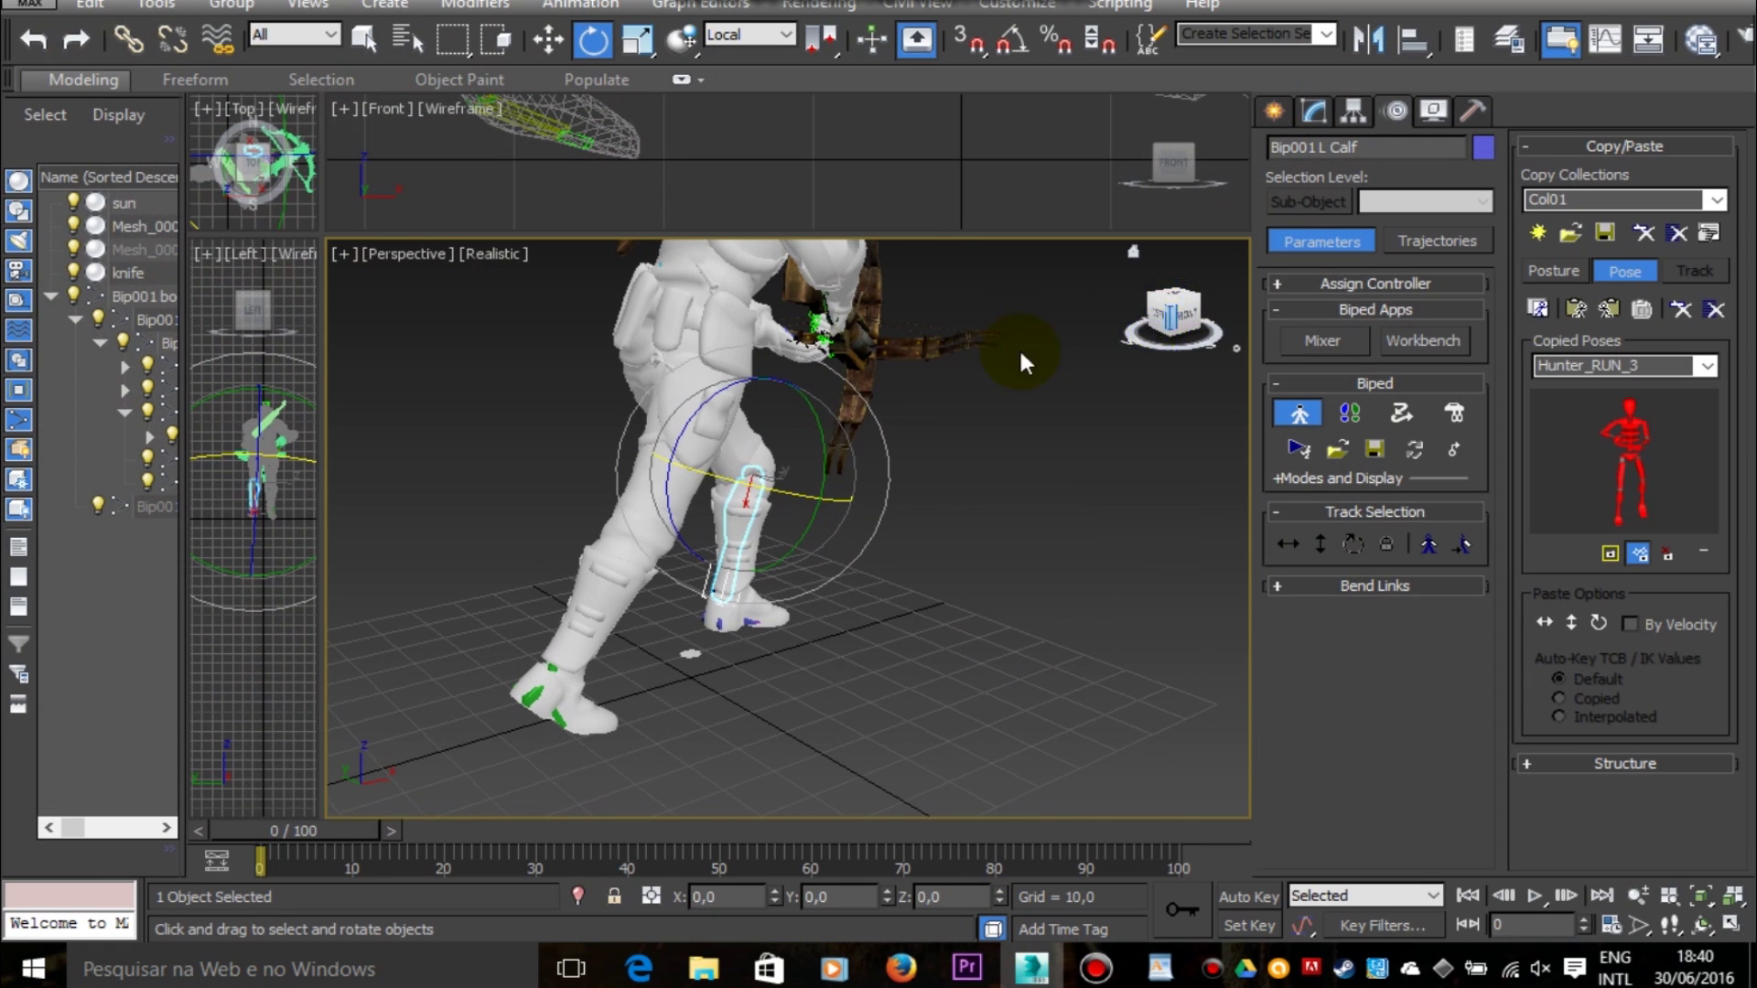
Step: Rotate the biped's right calf up behind the body and angle the right foot and toe for the fourth run pose
click(615, 556)
drag(546, 576, 518, 476)
click(494, 595)
drag(397, 537, 444, 454)
drag(1171, 332, 765, 588)
click(461, 646)
drag(459, 534, 458, 481)
click(480, 594)
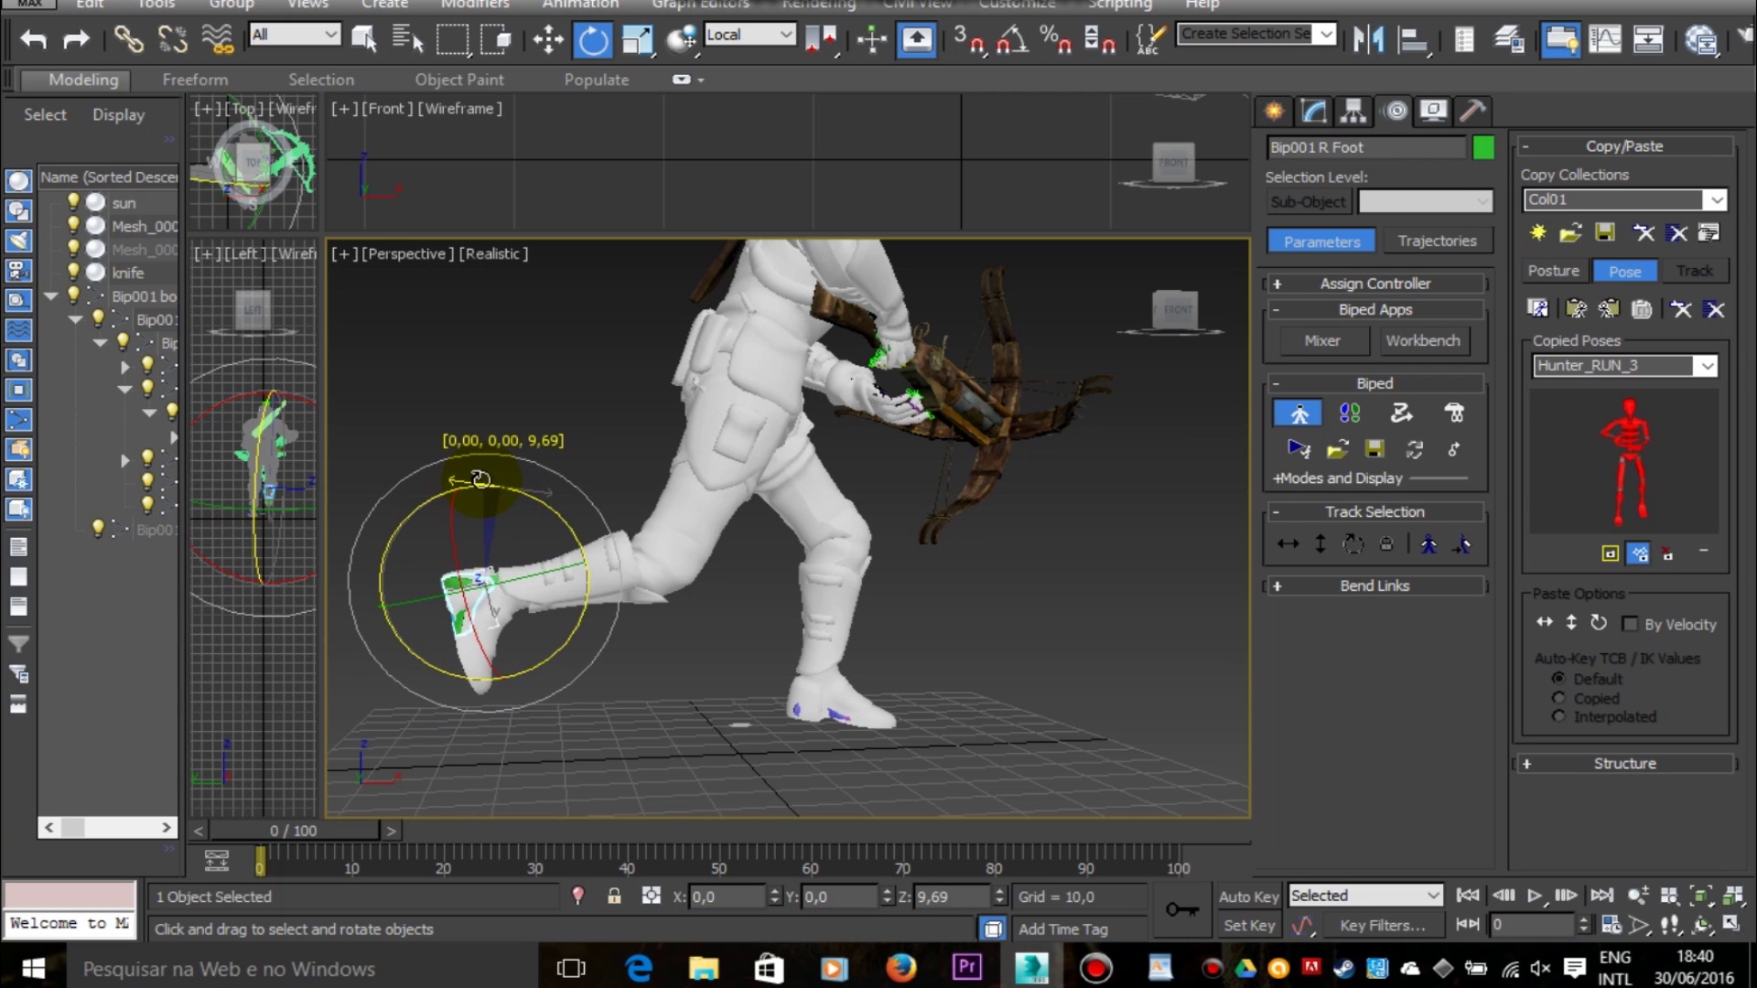
Step: Deselect the biped and compare its fourth run pose from behind with the reference footage
click(665, 635)
drag(1179, 304, 1464, 312)
middle_drag(994, 341, 998, 469)
drag(1154, 322, 1176, 633)
click(1096, 959)
click(1097, 959)
click(970, 964)
click(973, 965)
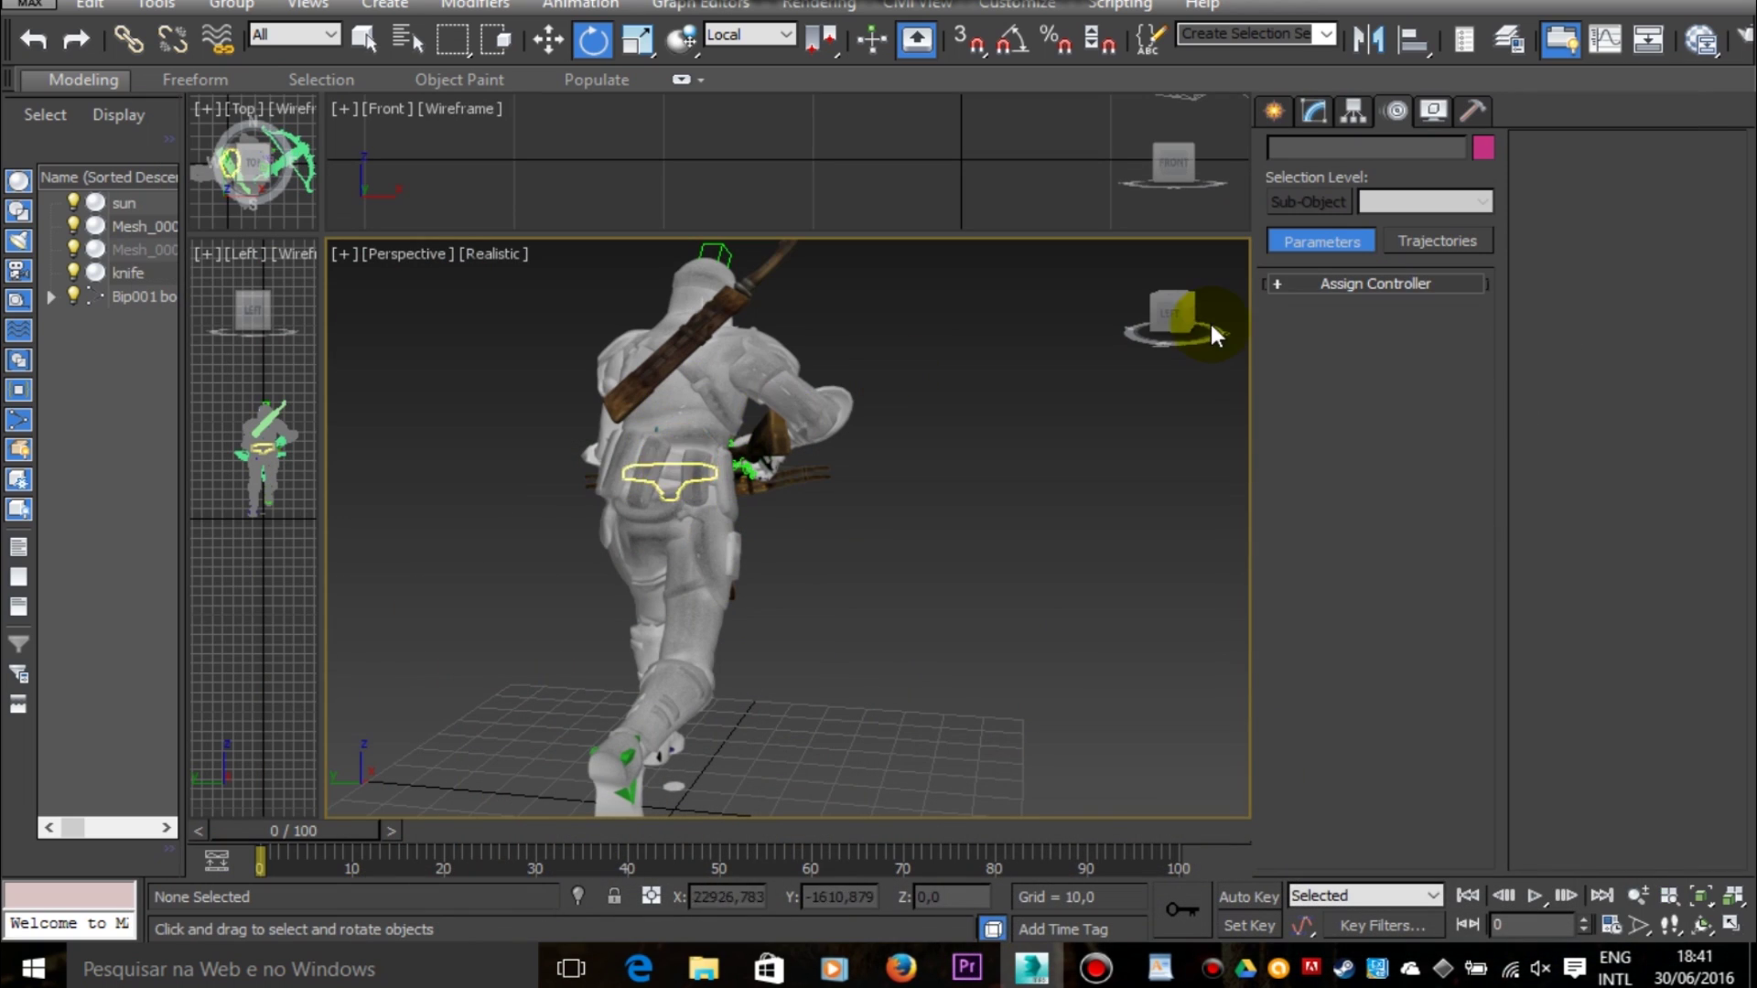
Step: Rotate the biped's spine bones to adjust the torso's twist and lean for the fourth run pose
drag(1211, 324, 638, 501)
click(583, 480)
click(608, 430)
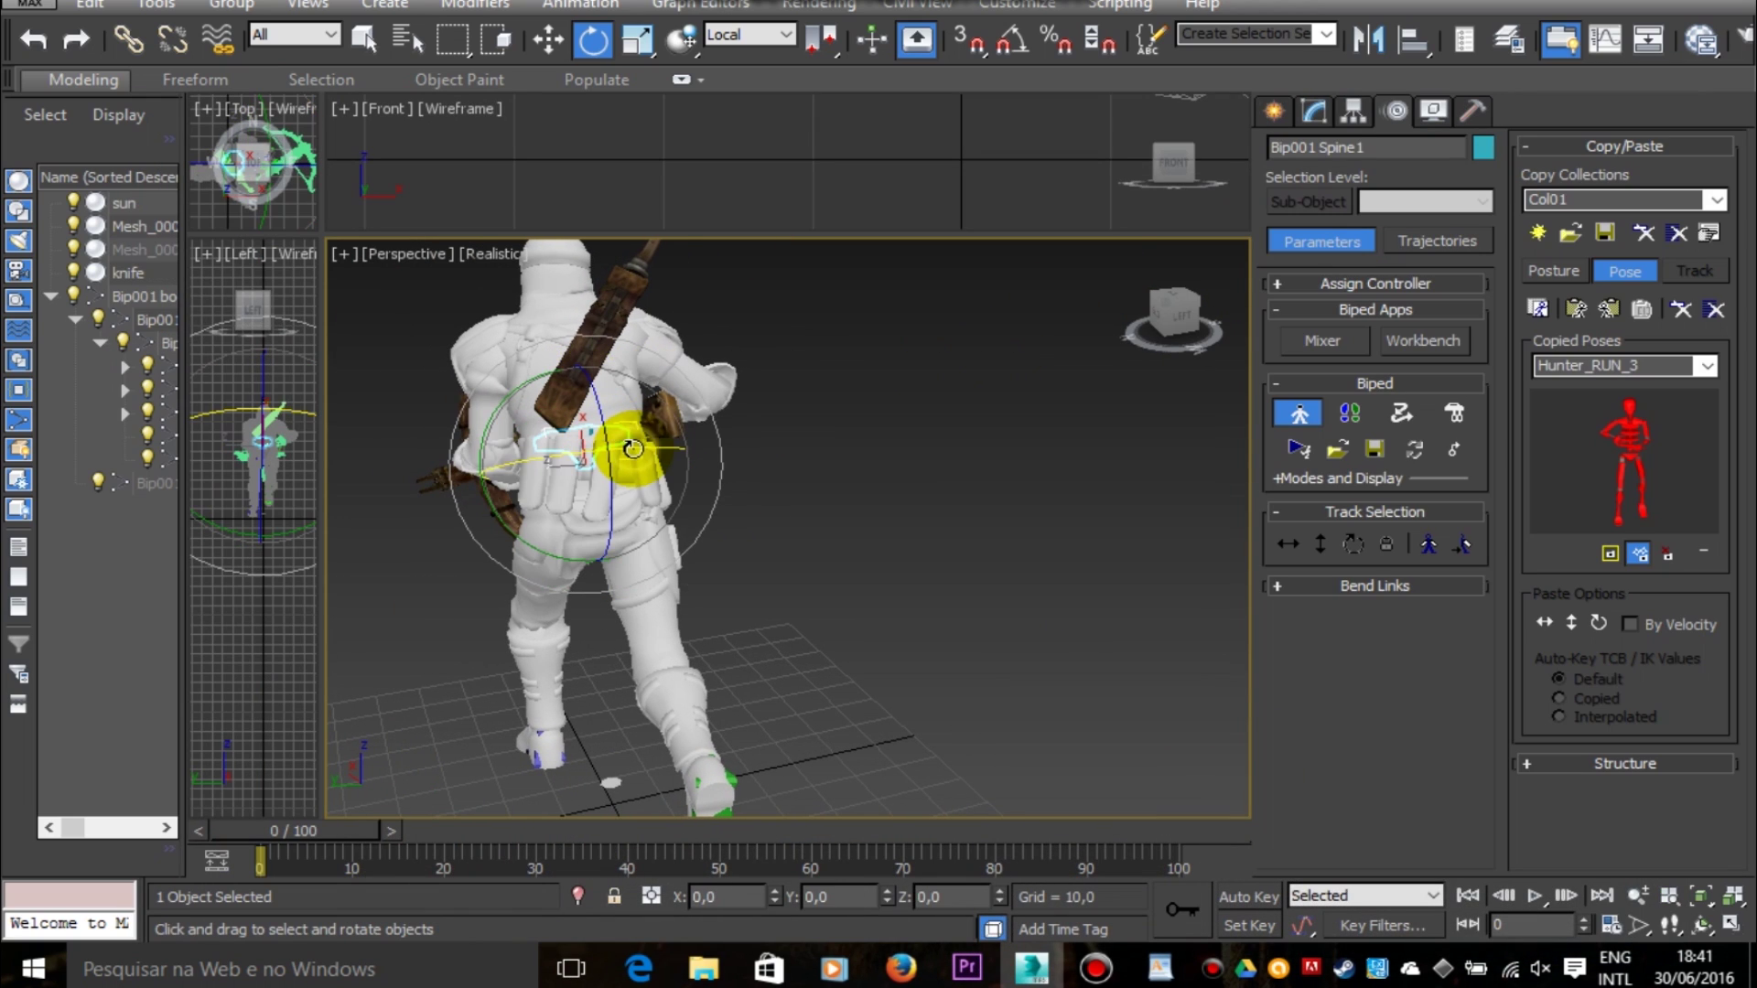
drag(1167, 325, 1166, 430)
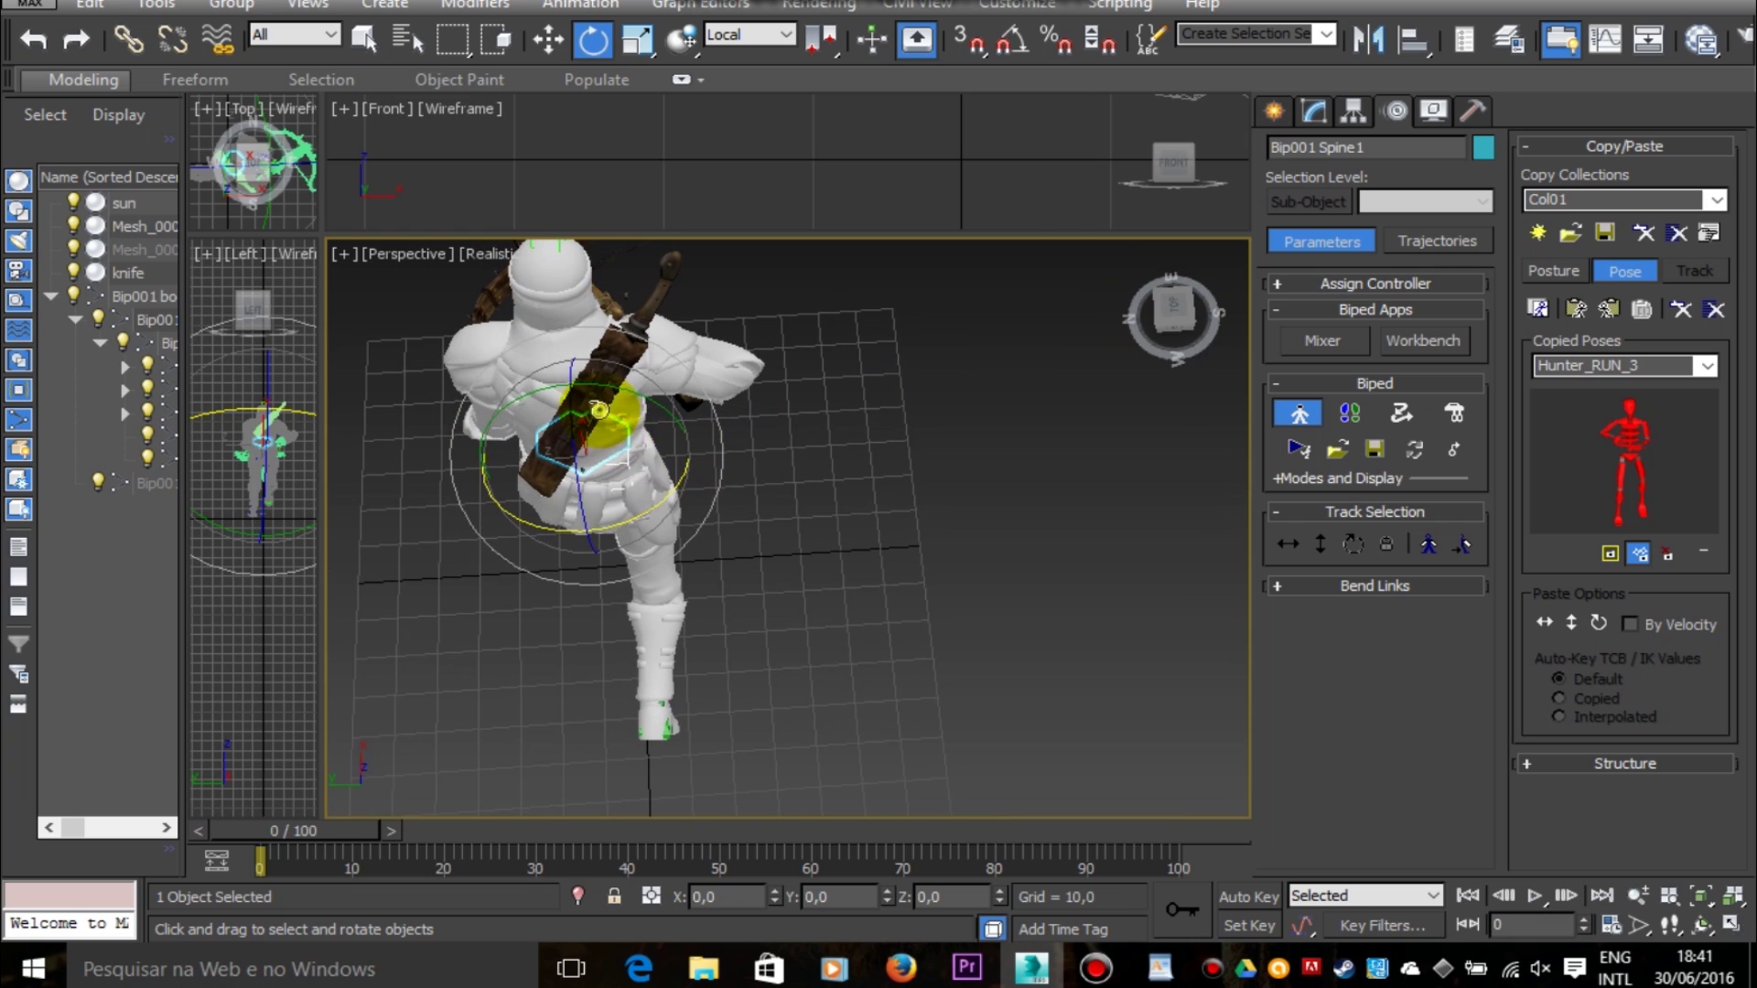
click(599, 409)
click(539, 398)
drag(583, 470, 621, 556)
click(608, 526)
click(1142, 324)
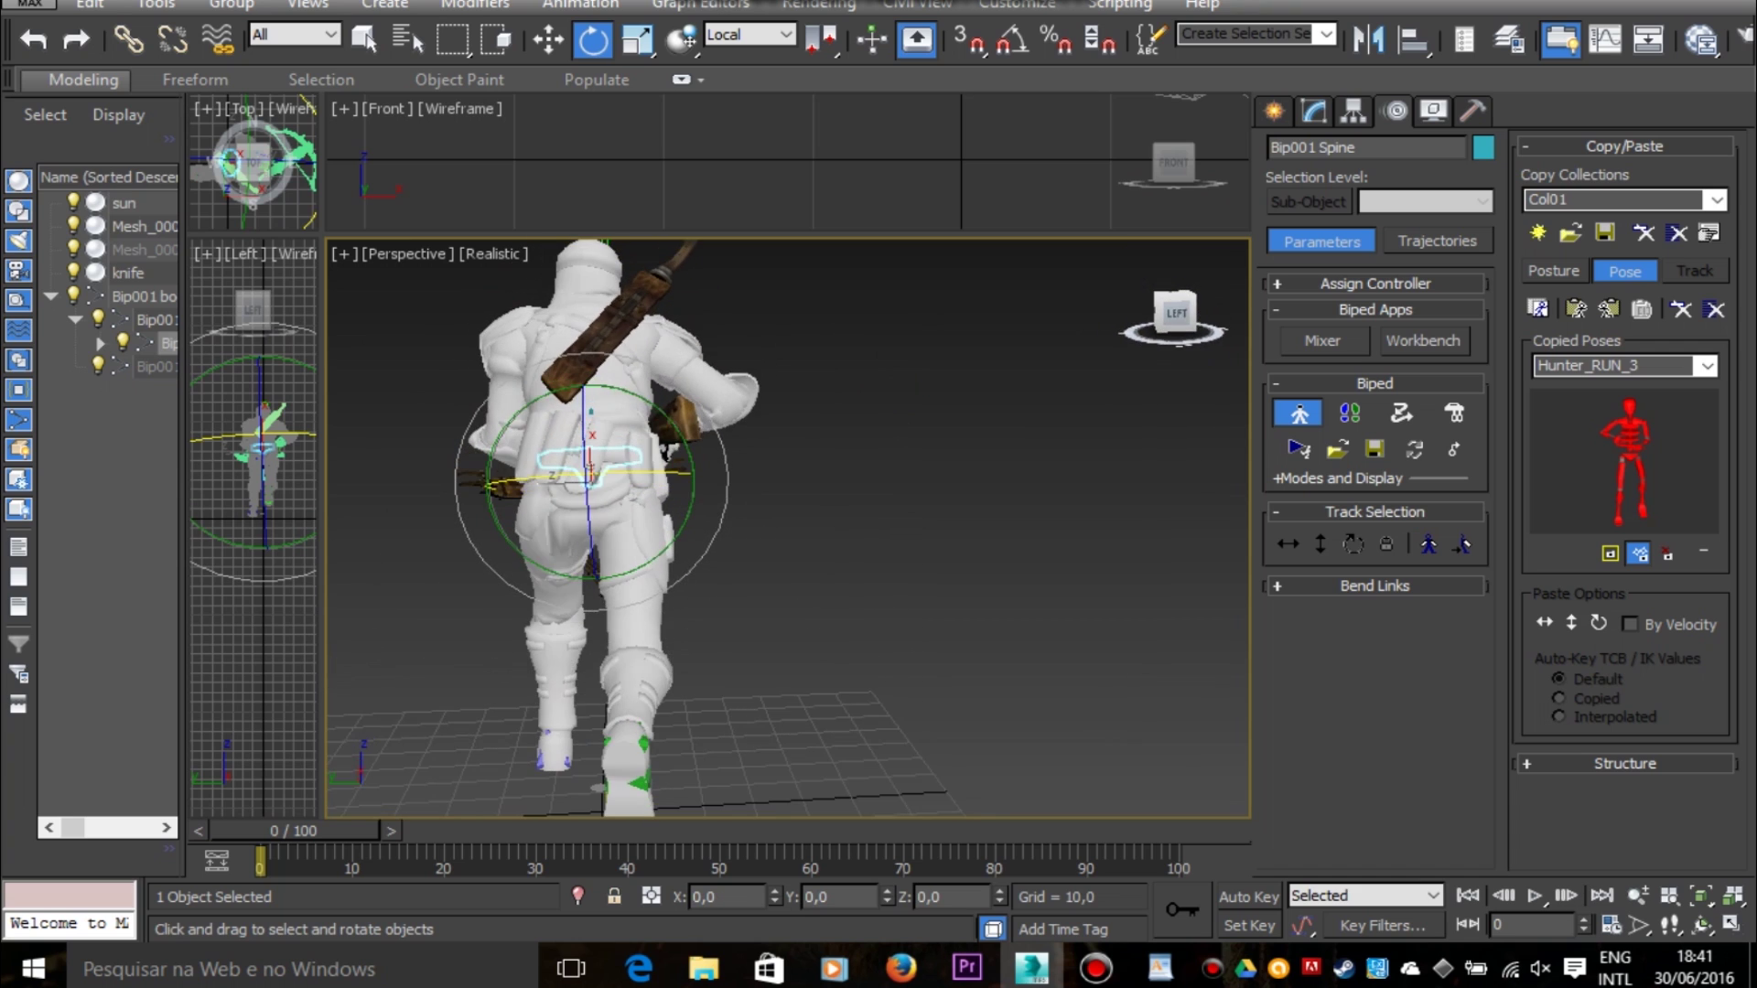
Step: Rotate the biped's head to face the running direction in the fourth run pose
click(631, 314)
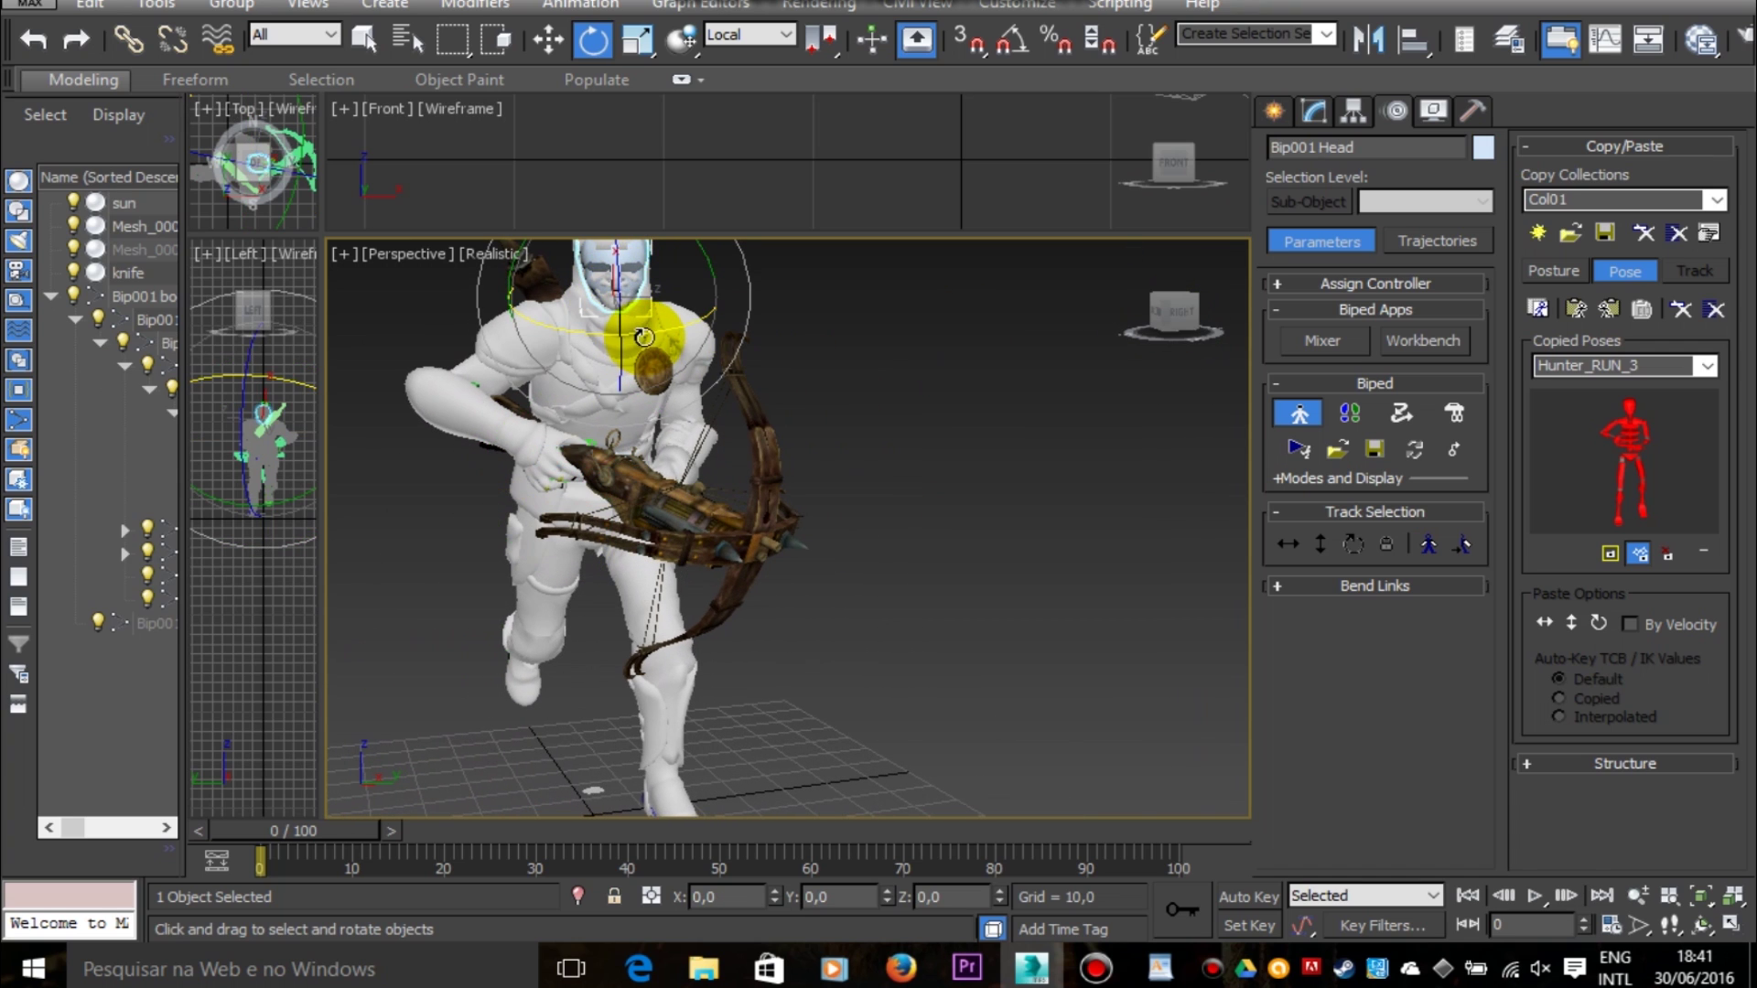
drag(644, 336, 707, 250)
click(849, 354)
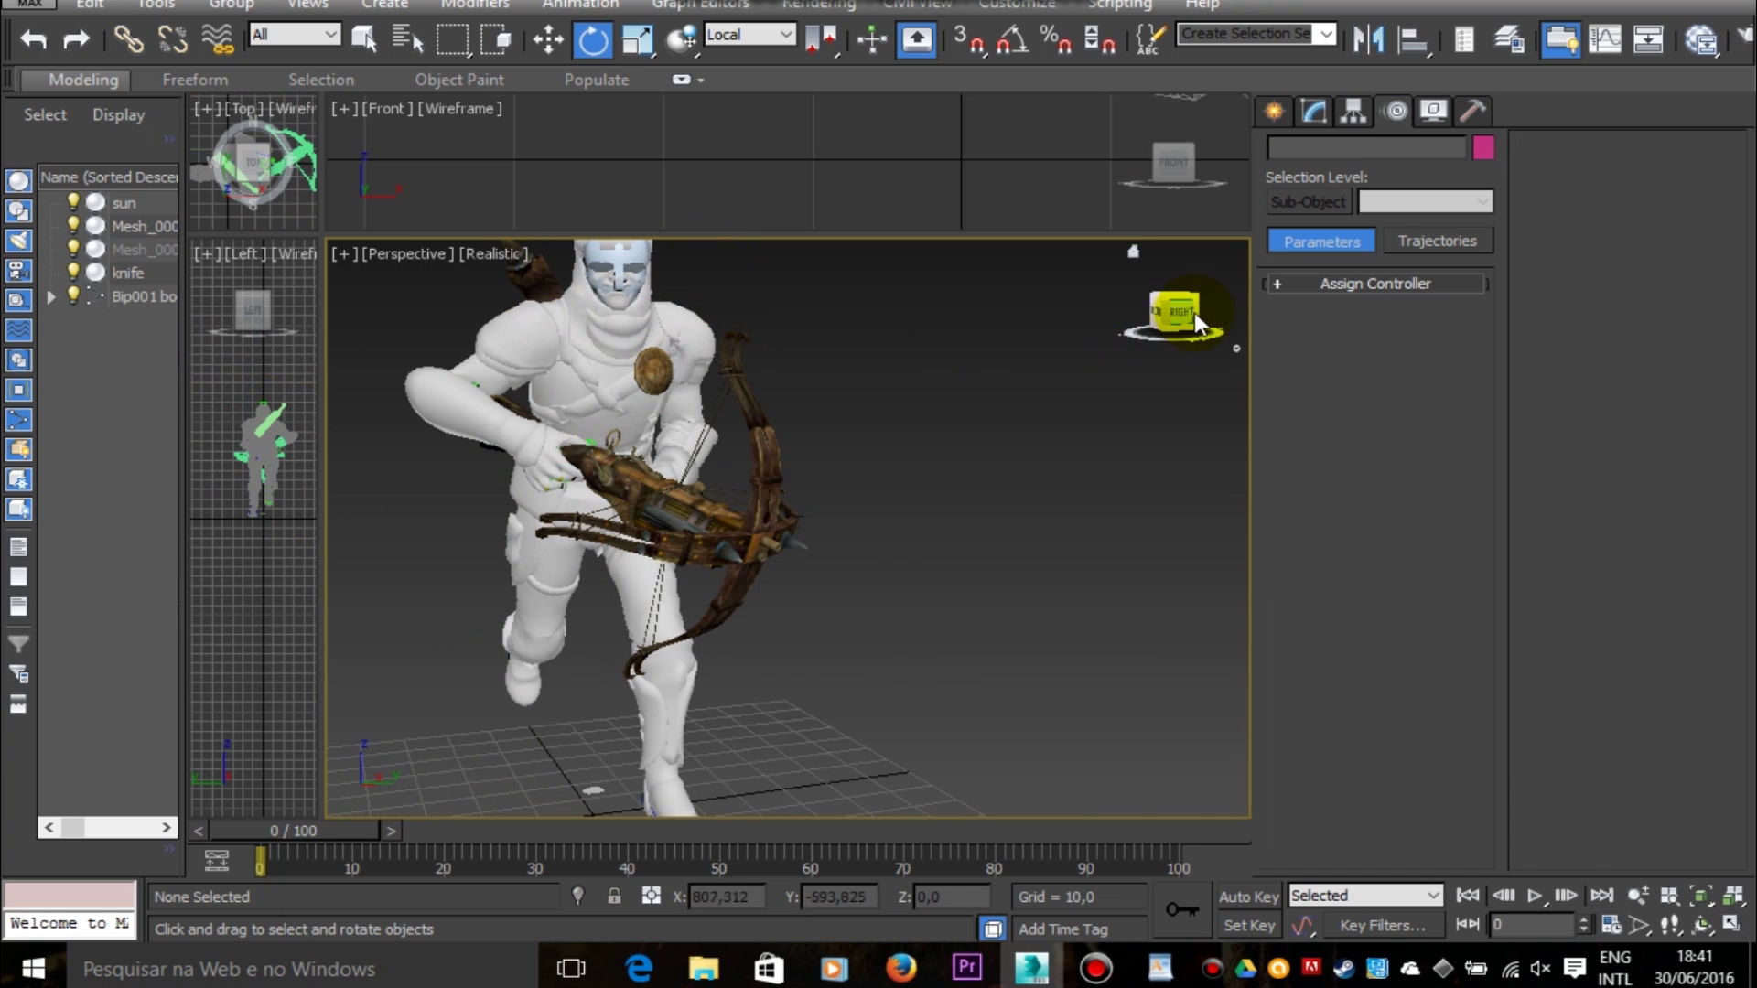
Step: Select the biped body, copy its current pose into the collection and name it Hunter_RUN_4
drag(1175, 313, 1355, 316)
middle_drag(1015, 331, 951, 289)
mouse_move(1166, 325)
mouse_down()
mouse_move(1249, 320)
mouse_move(1155, 313)
mouse_up()
middle_drag(1075, 396, 1142, 440)
drag(1142, 441, 1158, 421)
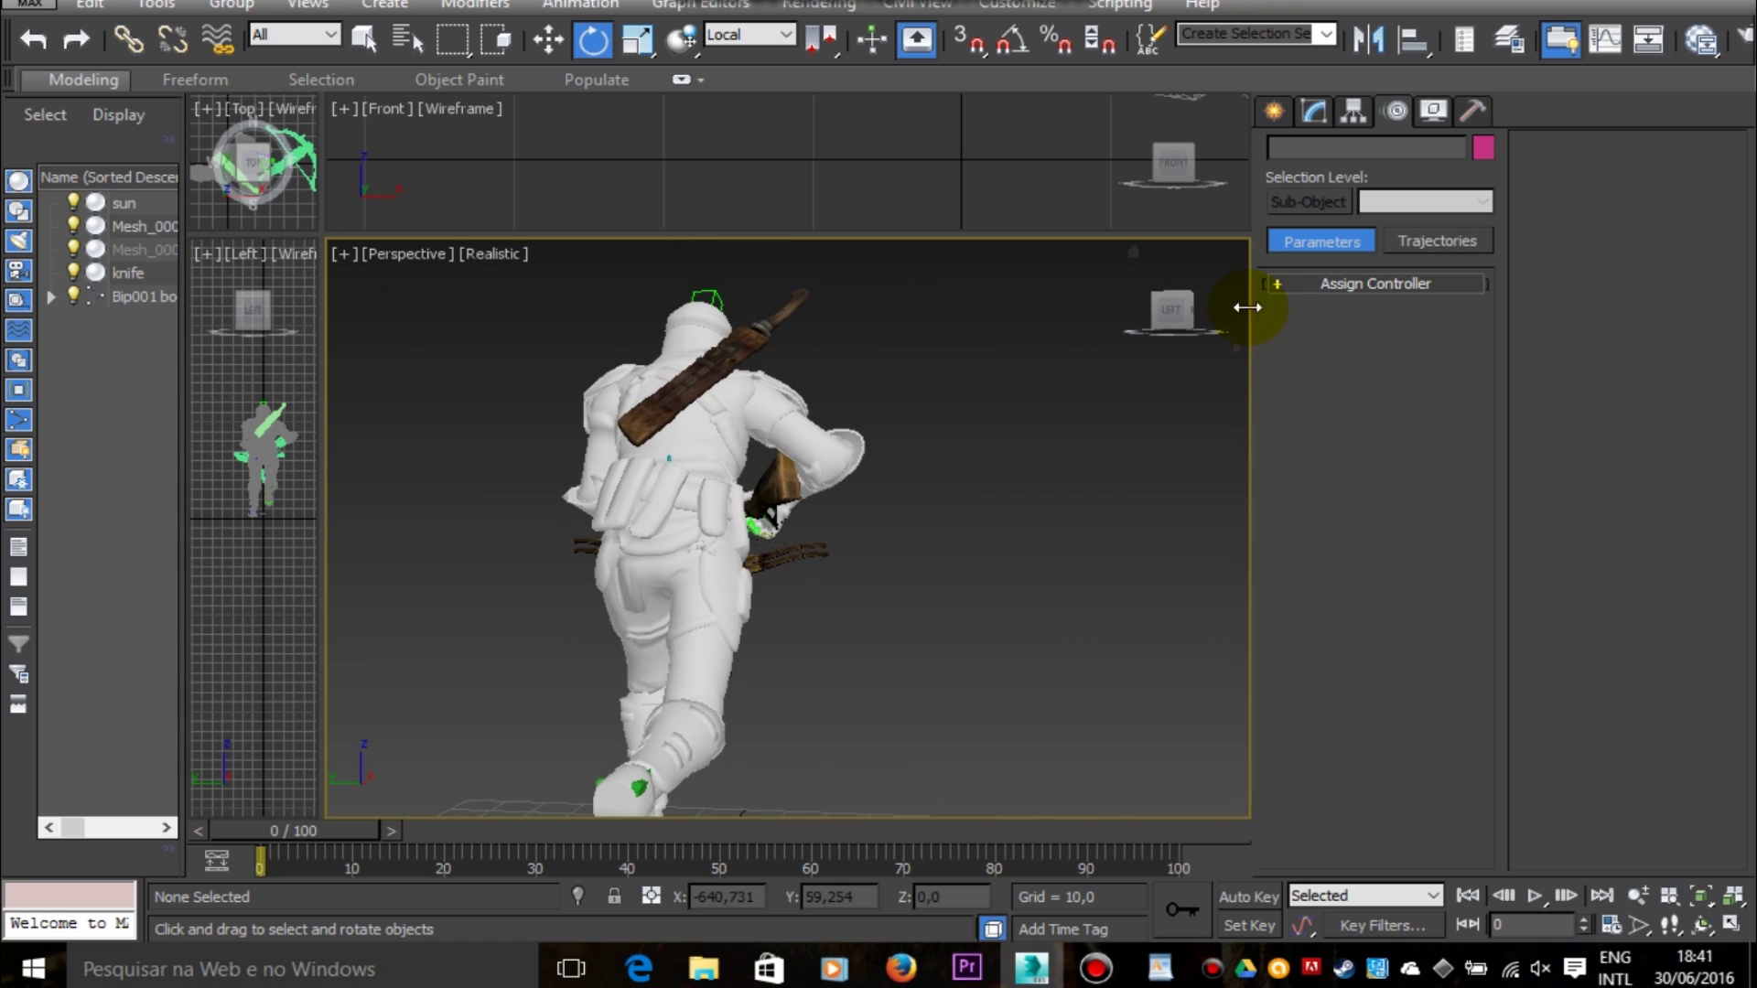
click(125, 296)
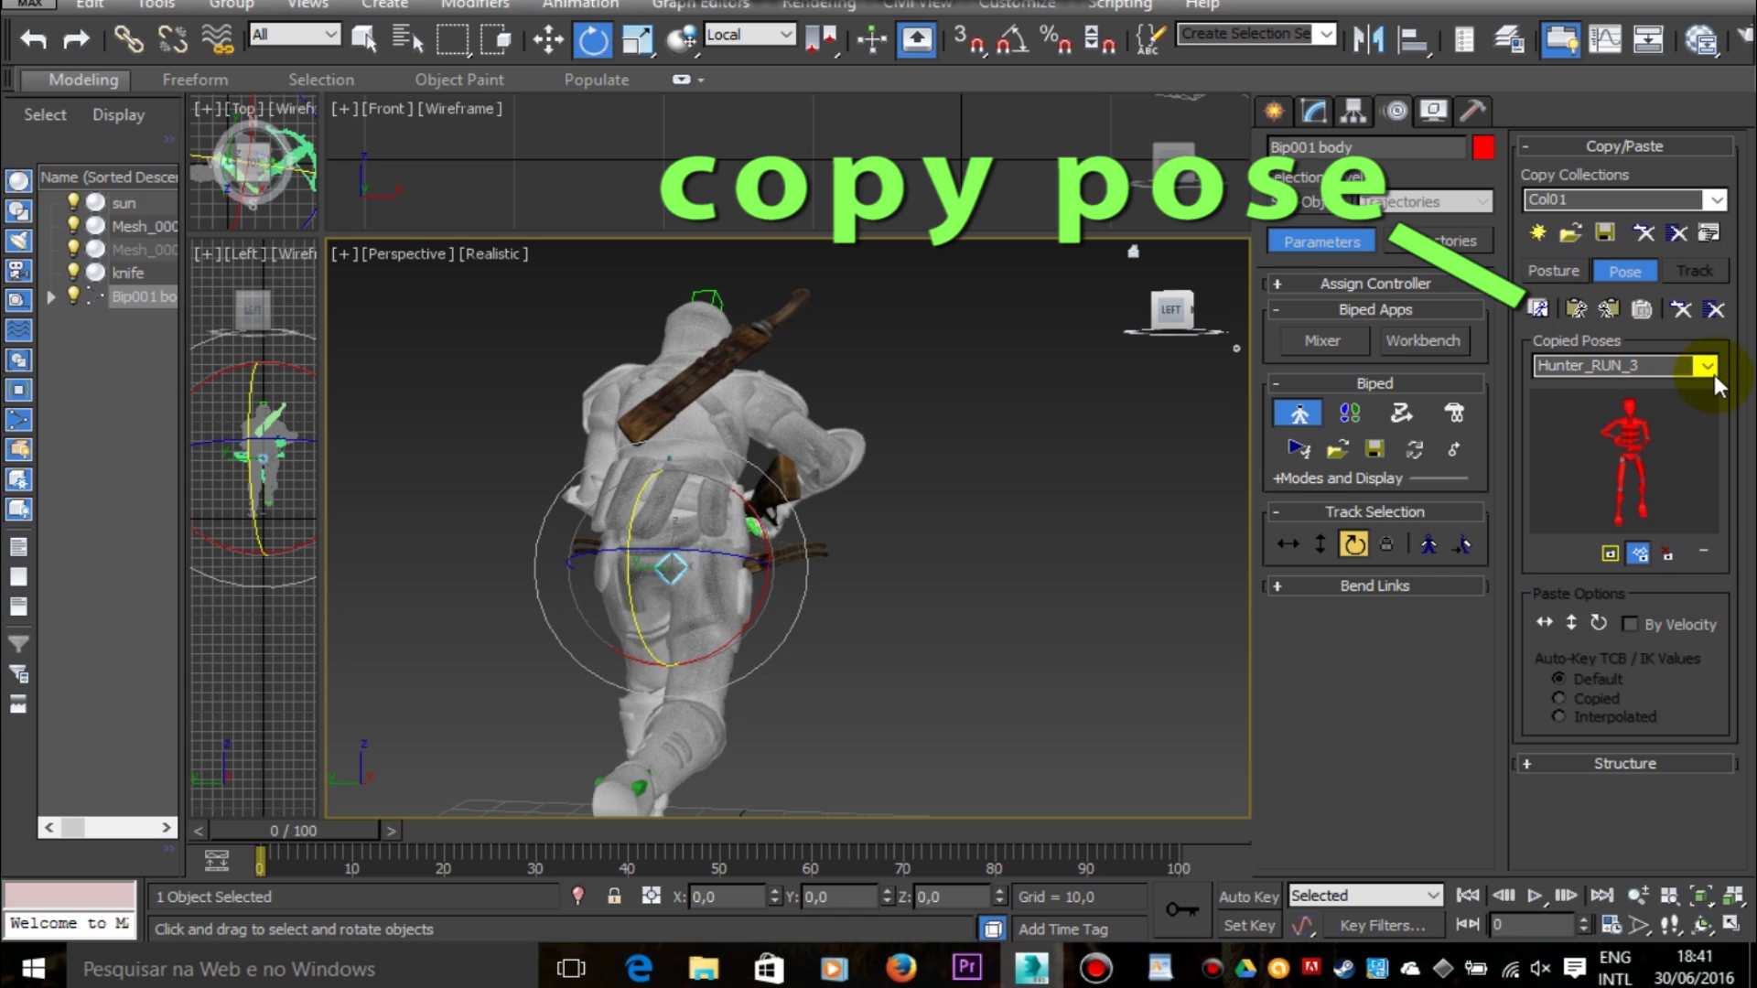
click(1538, 311)
double_click(1585, 365)
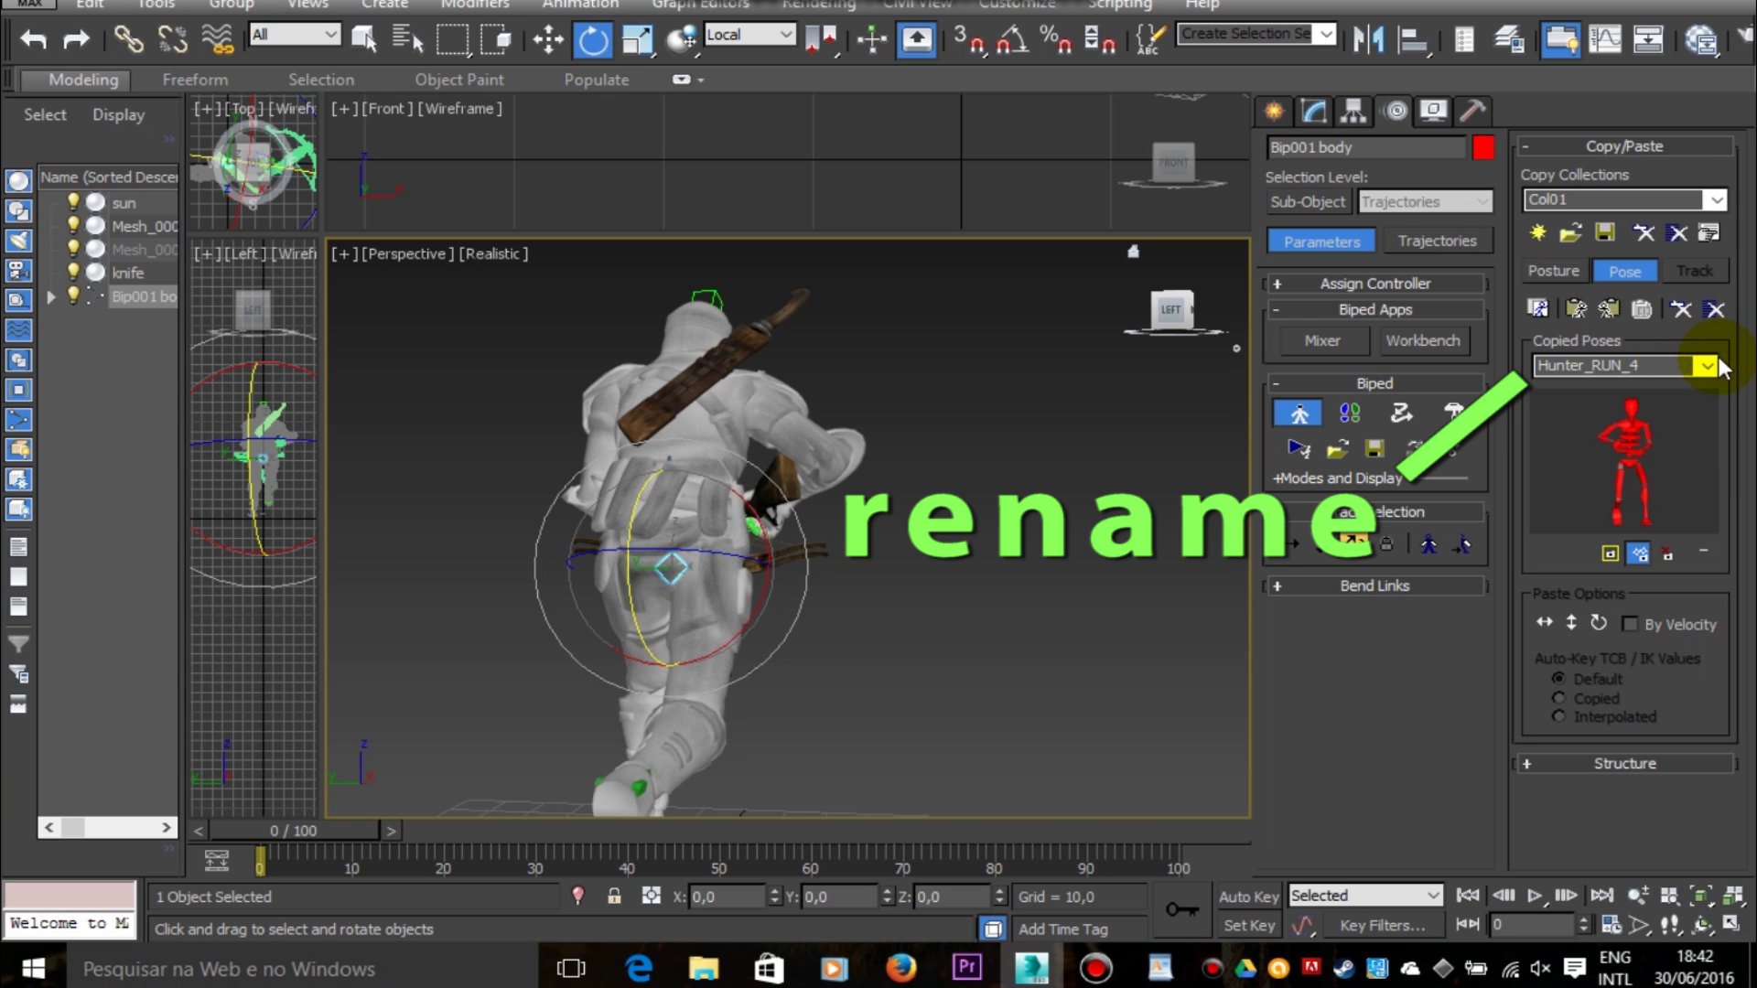
click(1709, 365)
click(1709, 367)
Step: Preview the run cycle by pasting the saved poses Hunter_RUN_1 and Hunter_RUN_2 onto the biped in turn
middle_drag(1025, 568, 1116, 514)
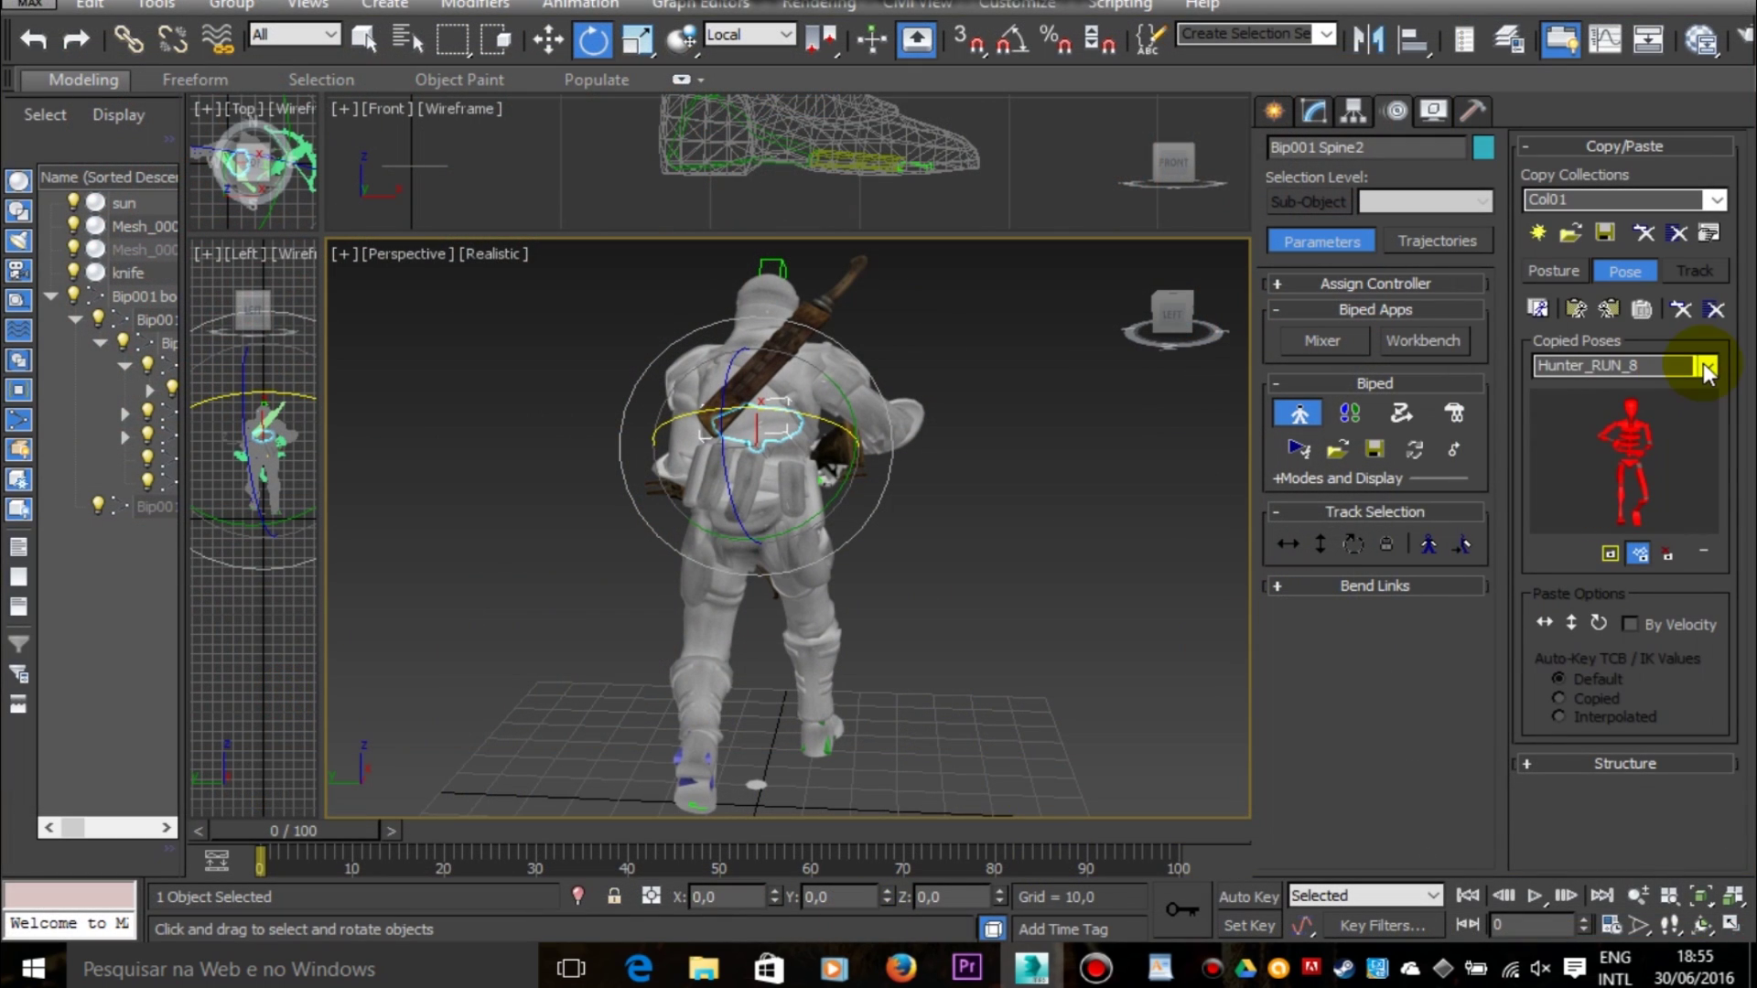
click(1707, 366)
click(1693, 382)
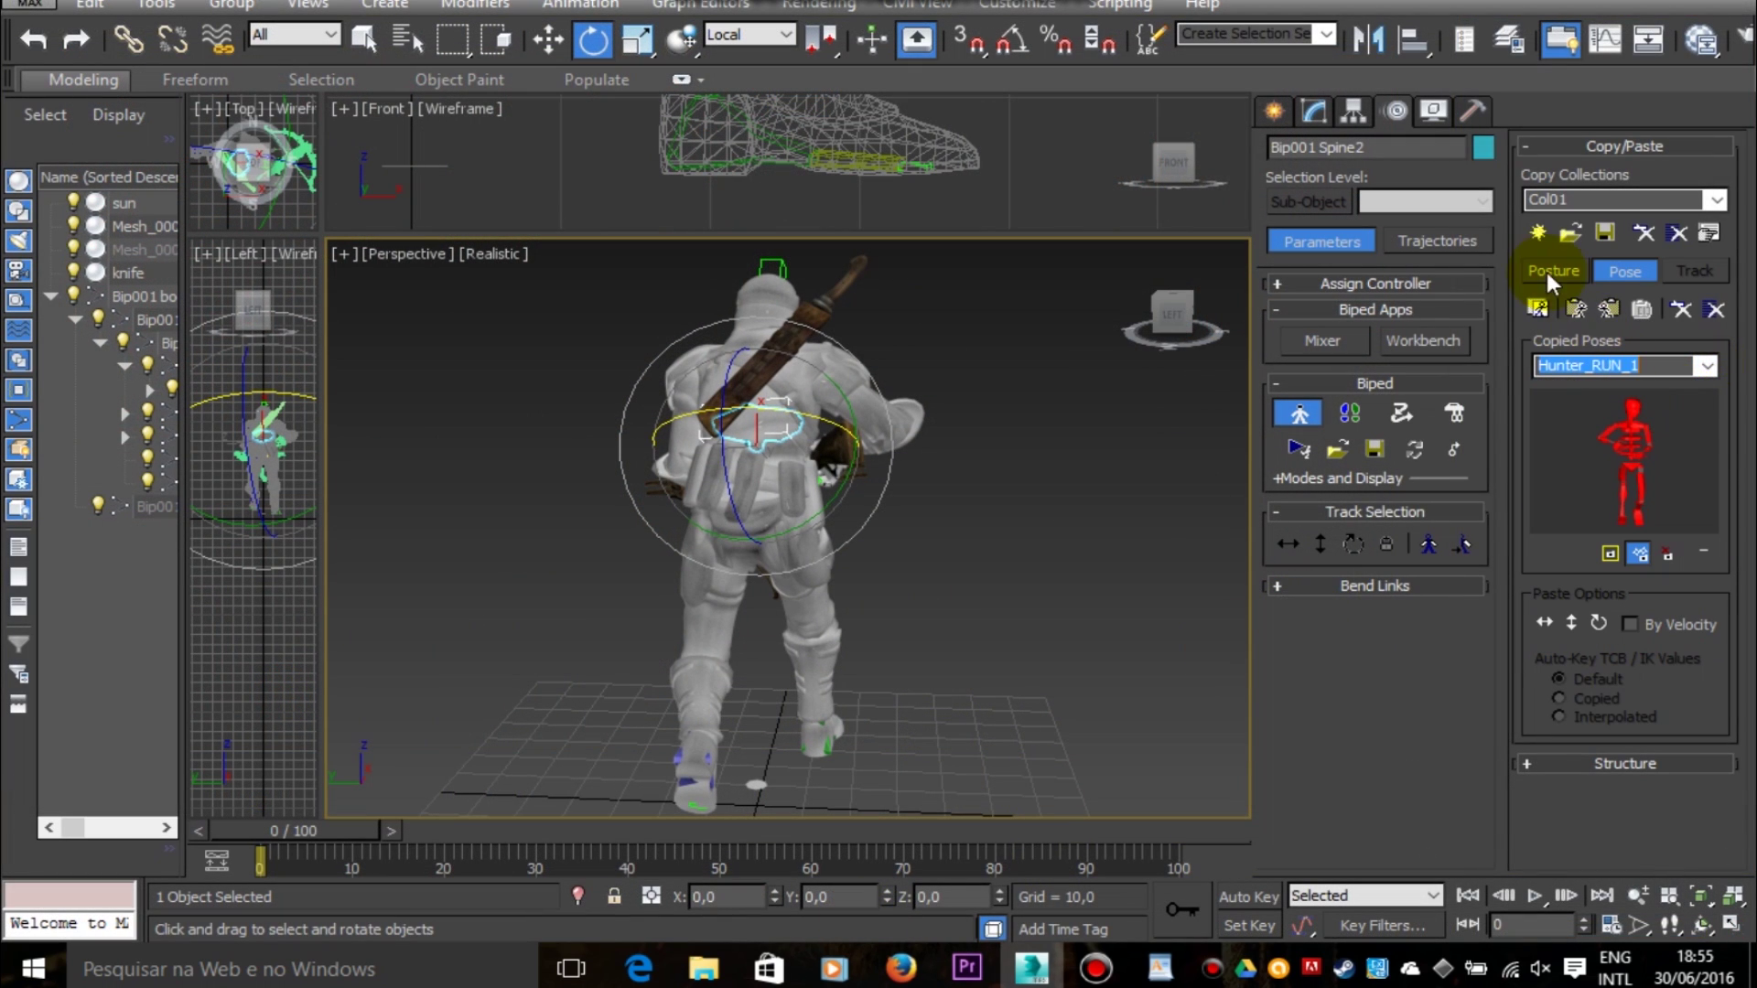
click(1576, 311)
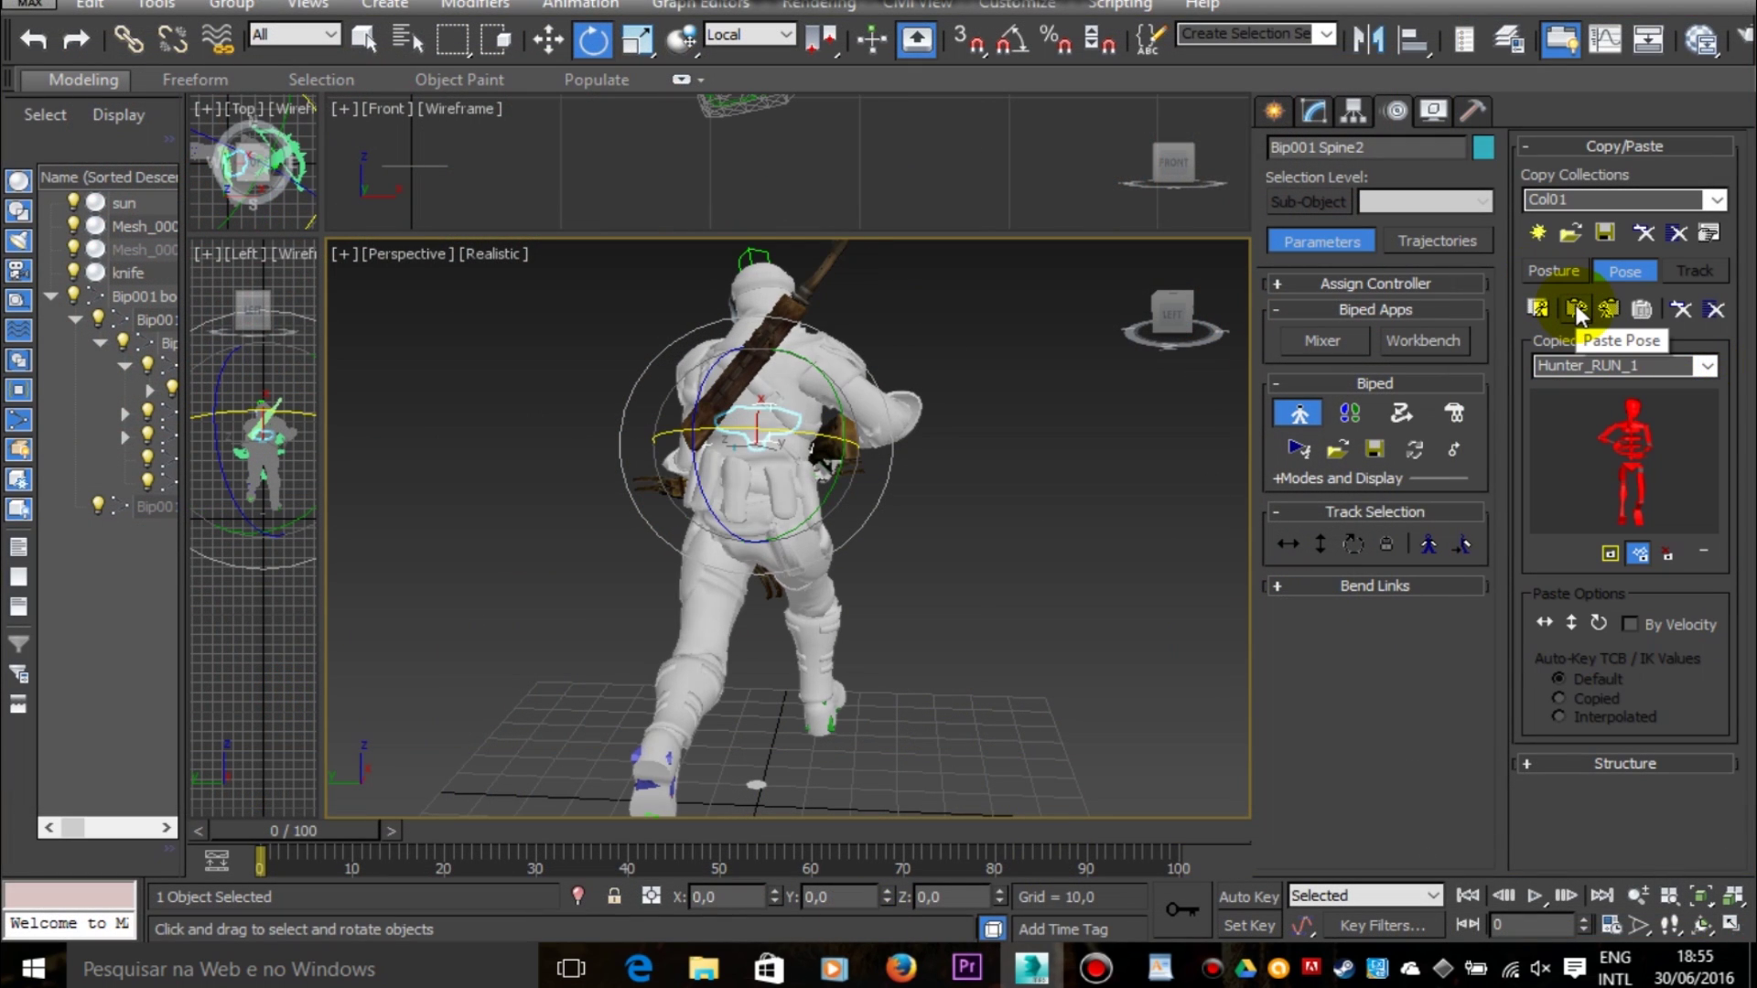
click(1704, 364)
click(1681, 406)
click(1575, 311)
Step: Paste the saved poses Hunter_RUN_3 and Hunter_RUN_4 onto the biped in turn to review them
click(1703, 364)
click(1662, 408)
click(1576, 310)
click(1703, 364)
click(1688, 460)
click(1577, 309)
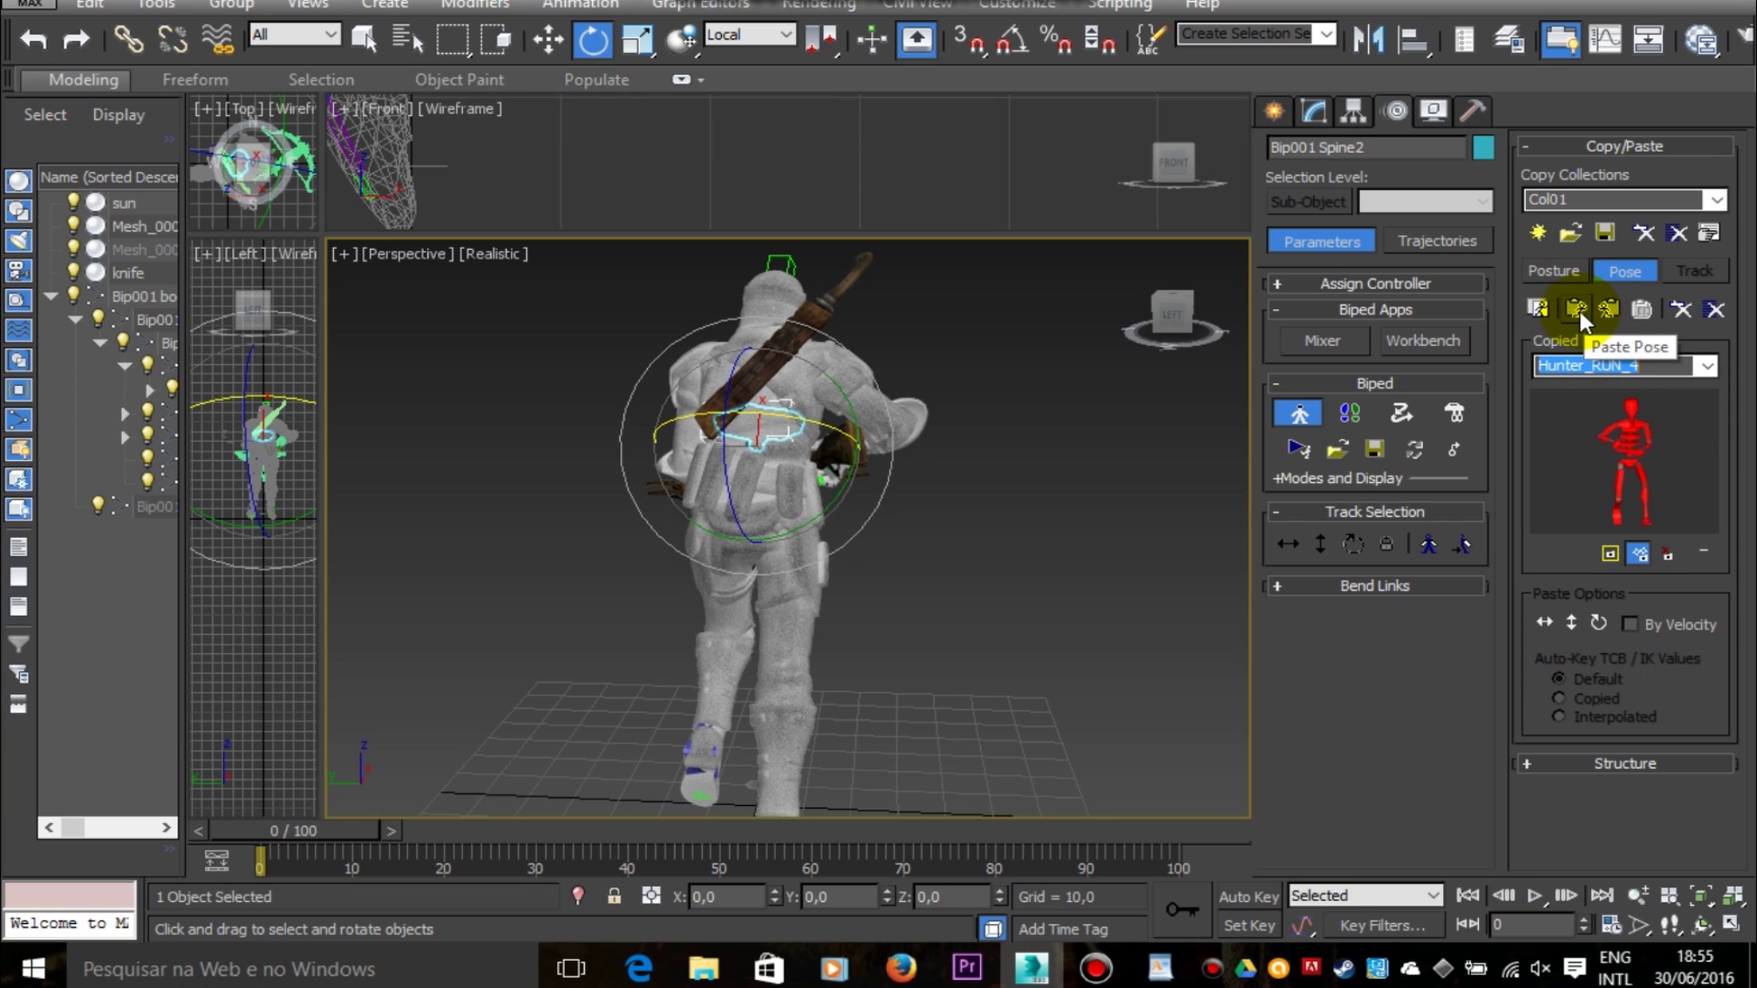
Step: Paste the saved poses Hunter_RUN_5 and Hunter_RUN_6 onto the biped in turn to review them
click(1706, 366)
click(1661, 472)
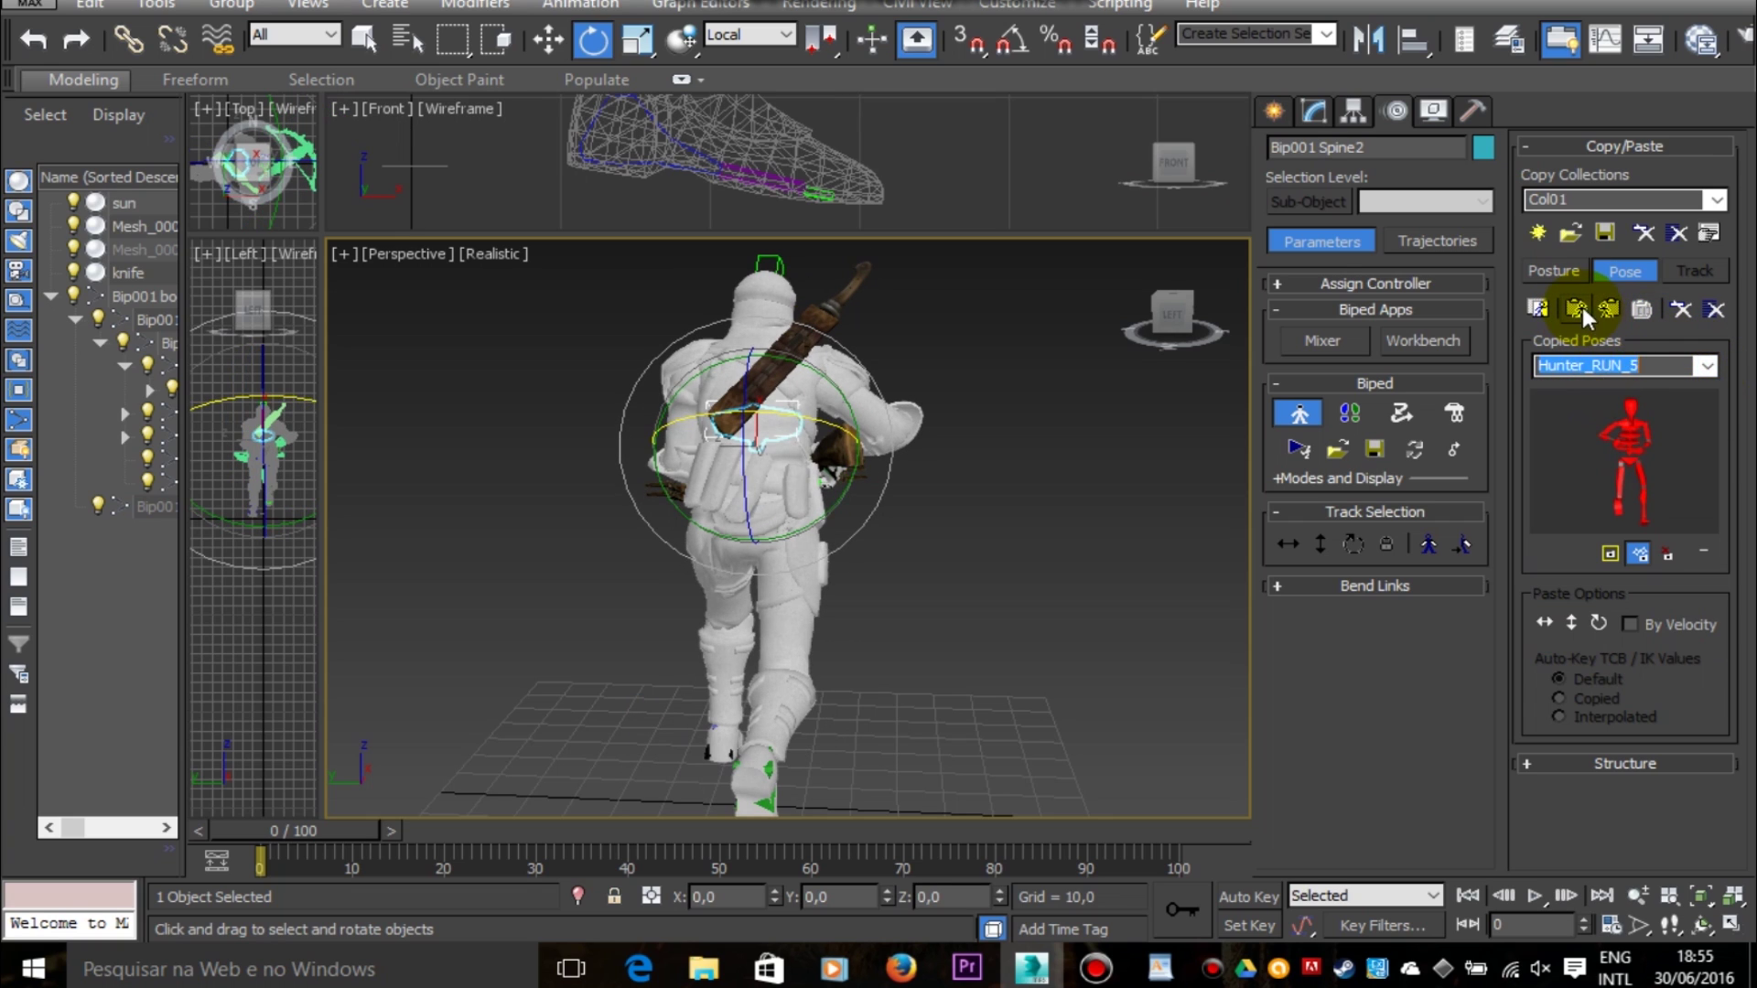
click(1577, 309)
click(1707, 366)
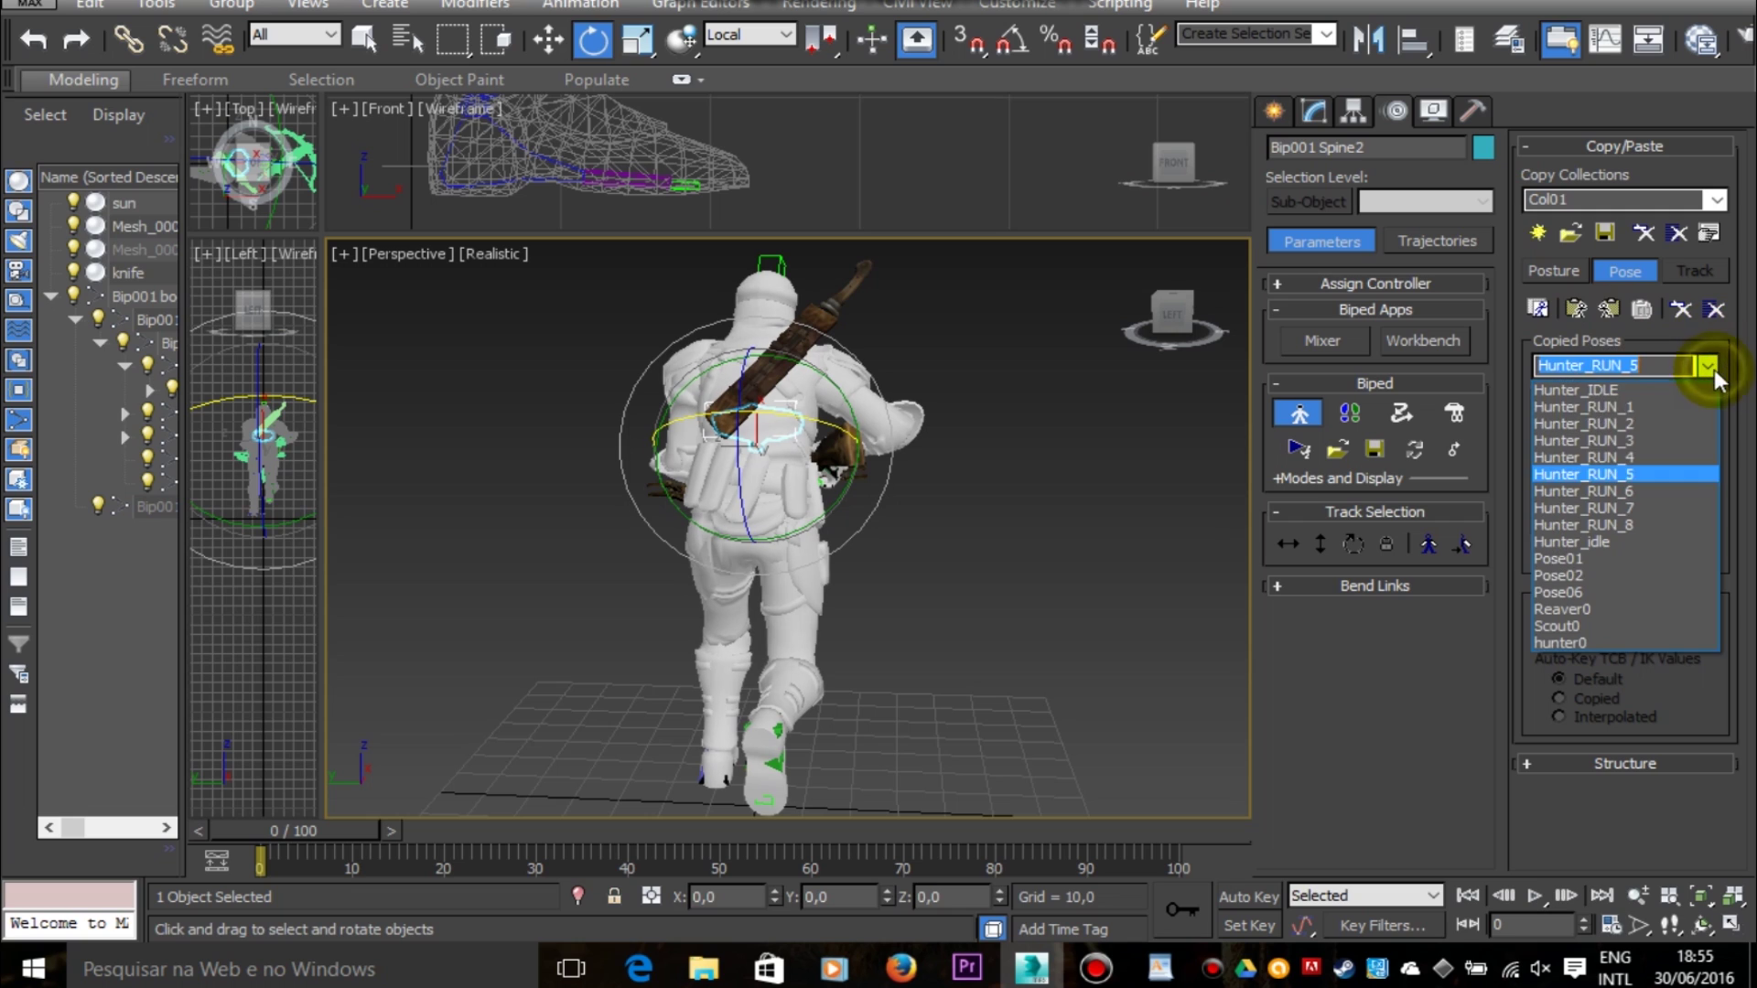
click(1661, 489)
click(1575, 311)
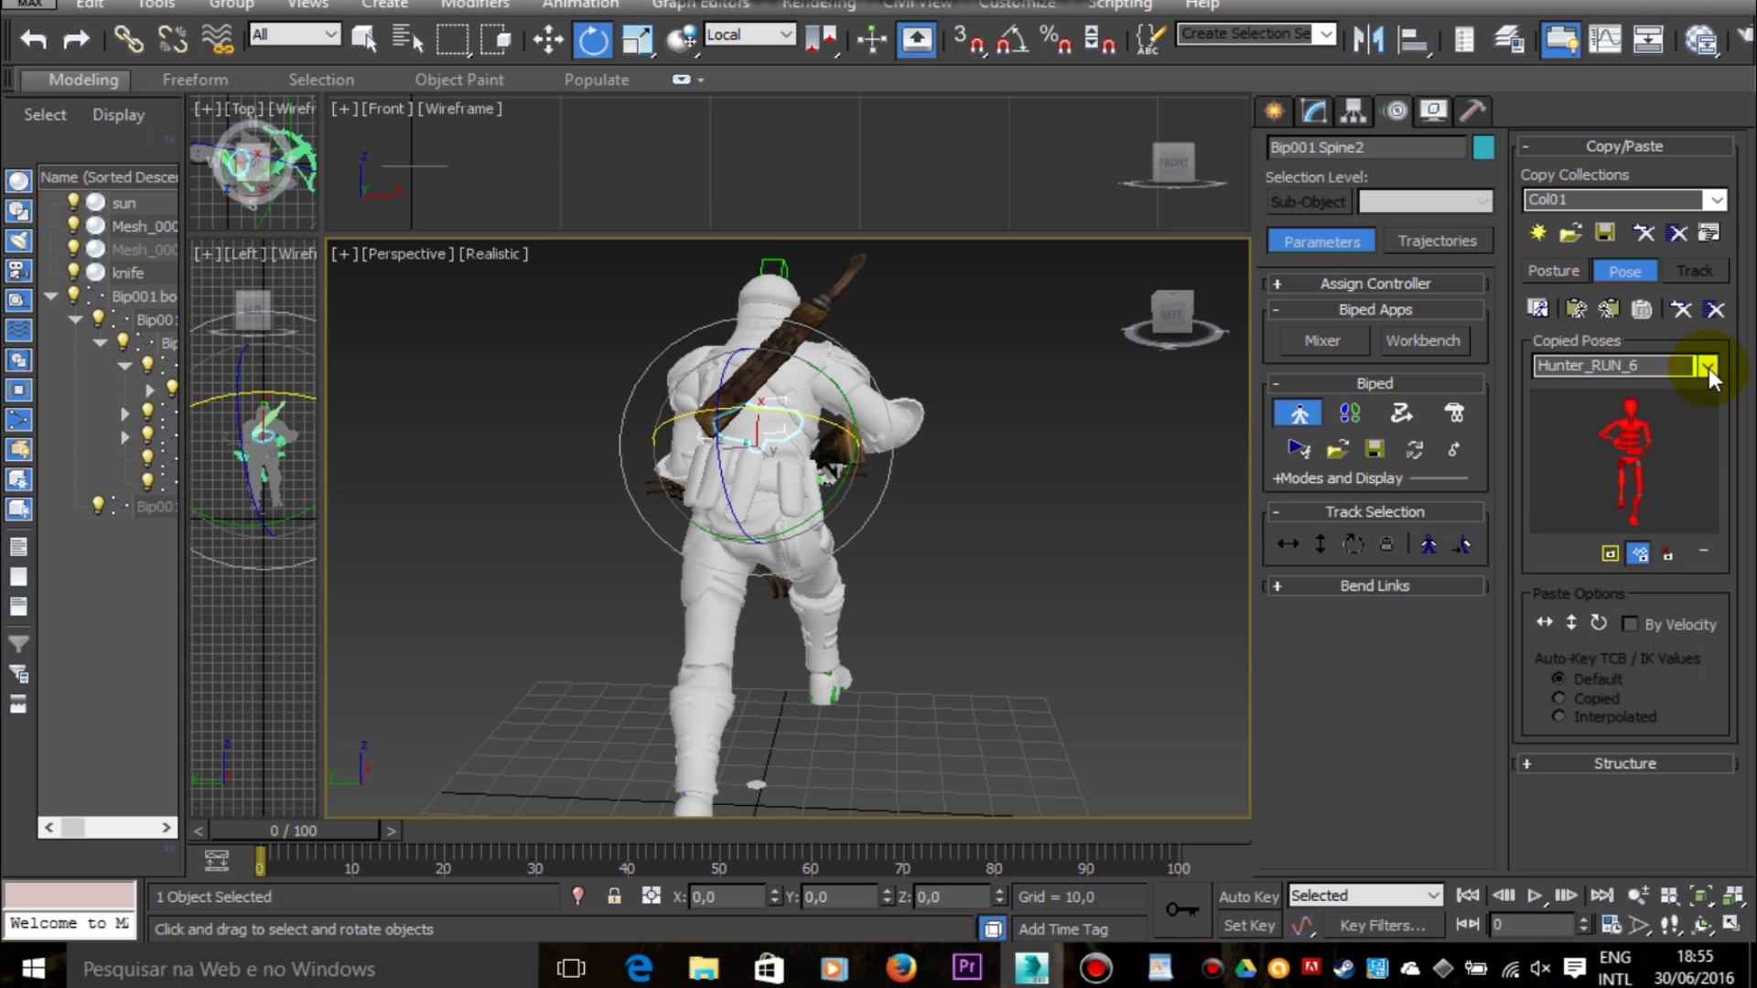
Step: Paste the saved poses Hunter_RUN_7 and Hunter_RUN_8 onto the biped in turn to review them
click(1707, 366)
click(1656, 496)
click(1707, 366)
click(1656, 508)
click(1577, 311)
click(1708, 366)
click(1640, 524)
click(1576, 312)
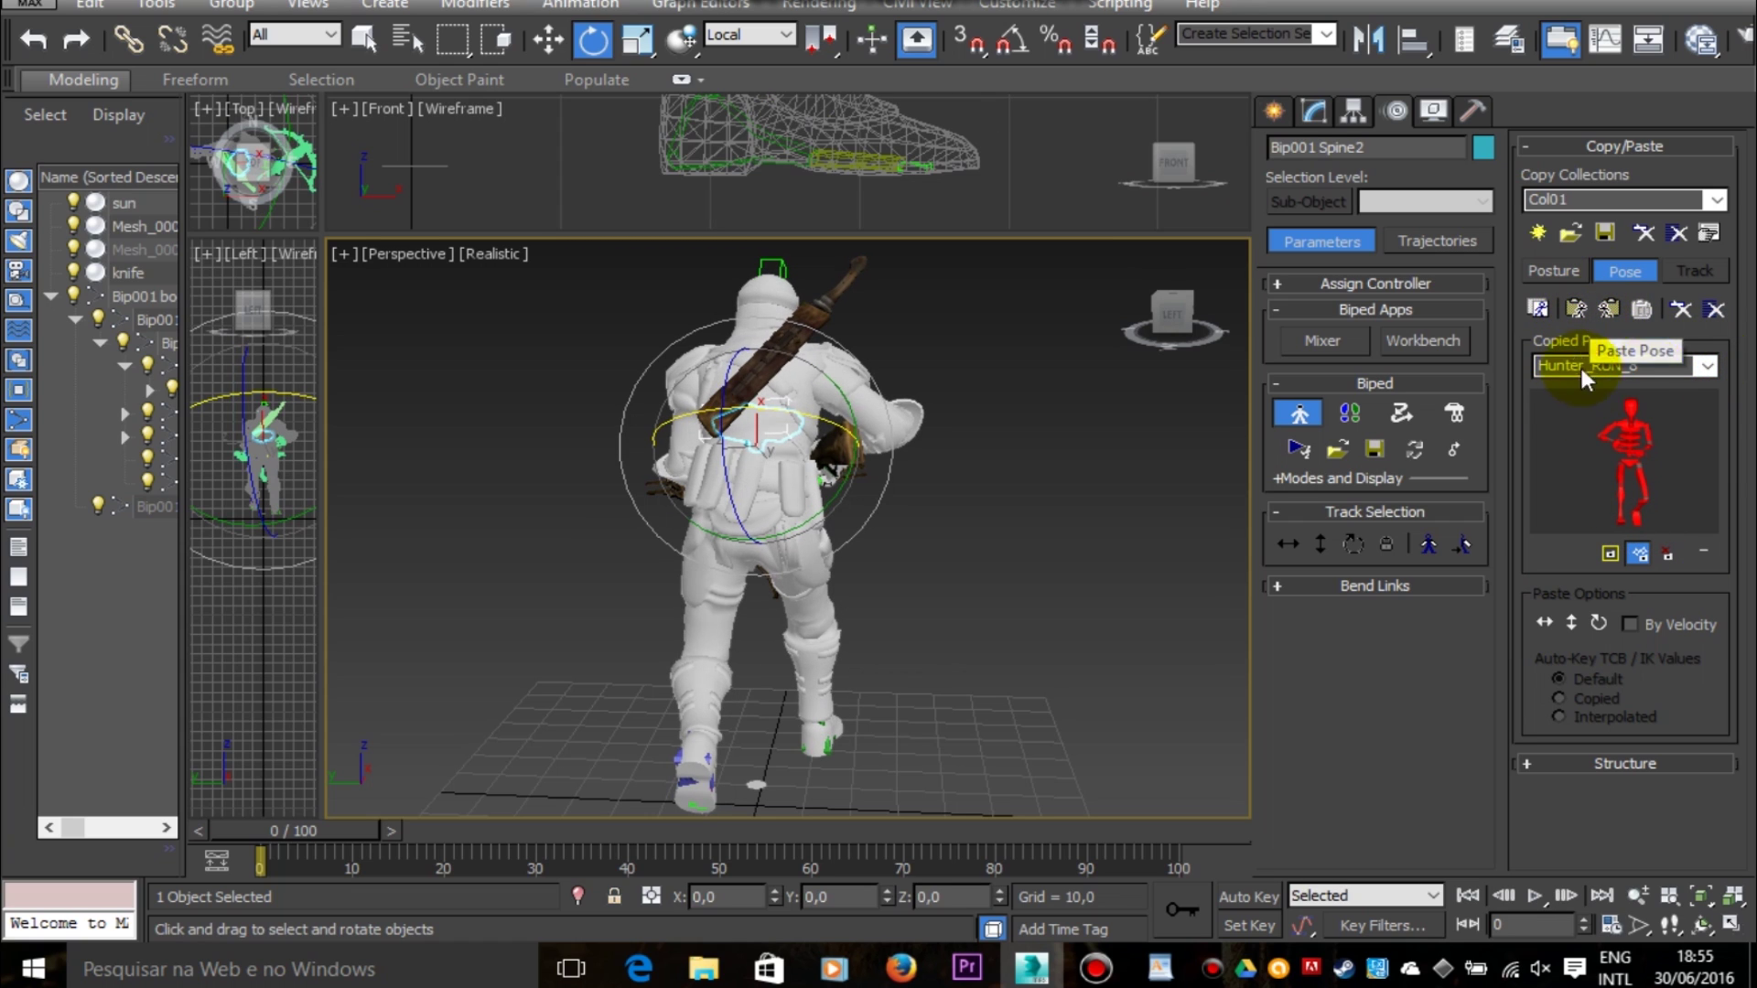
Step: Paste the saved pose Hunter_RUN_1 onto the biped and turn off Figure Mode
click(1707, 366)
click(1647, 383)
click(1578, 310)
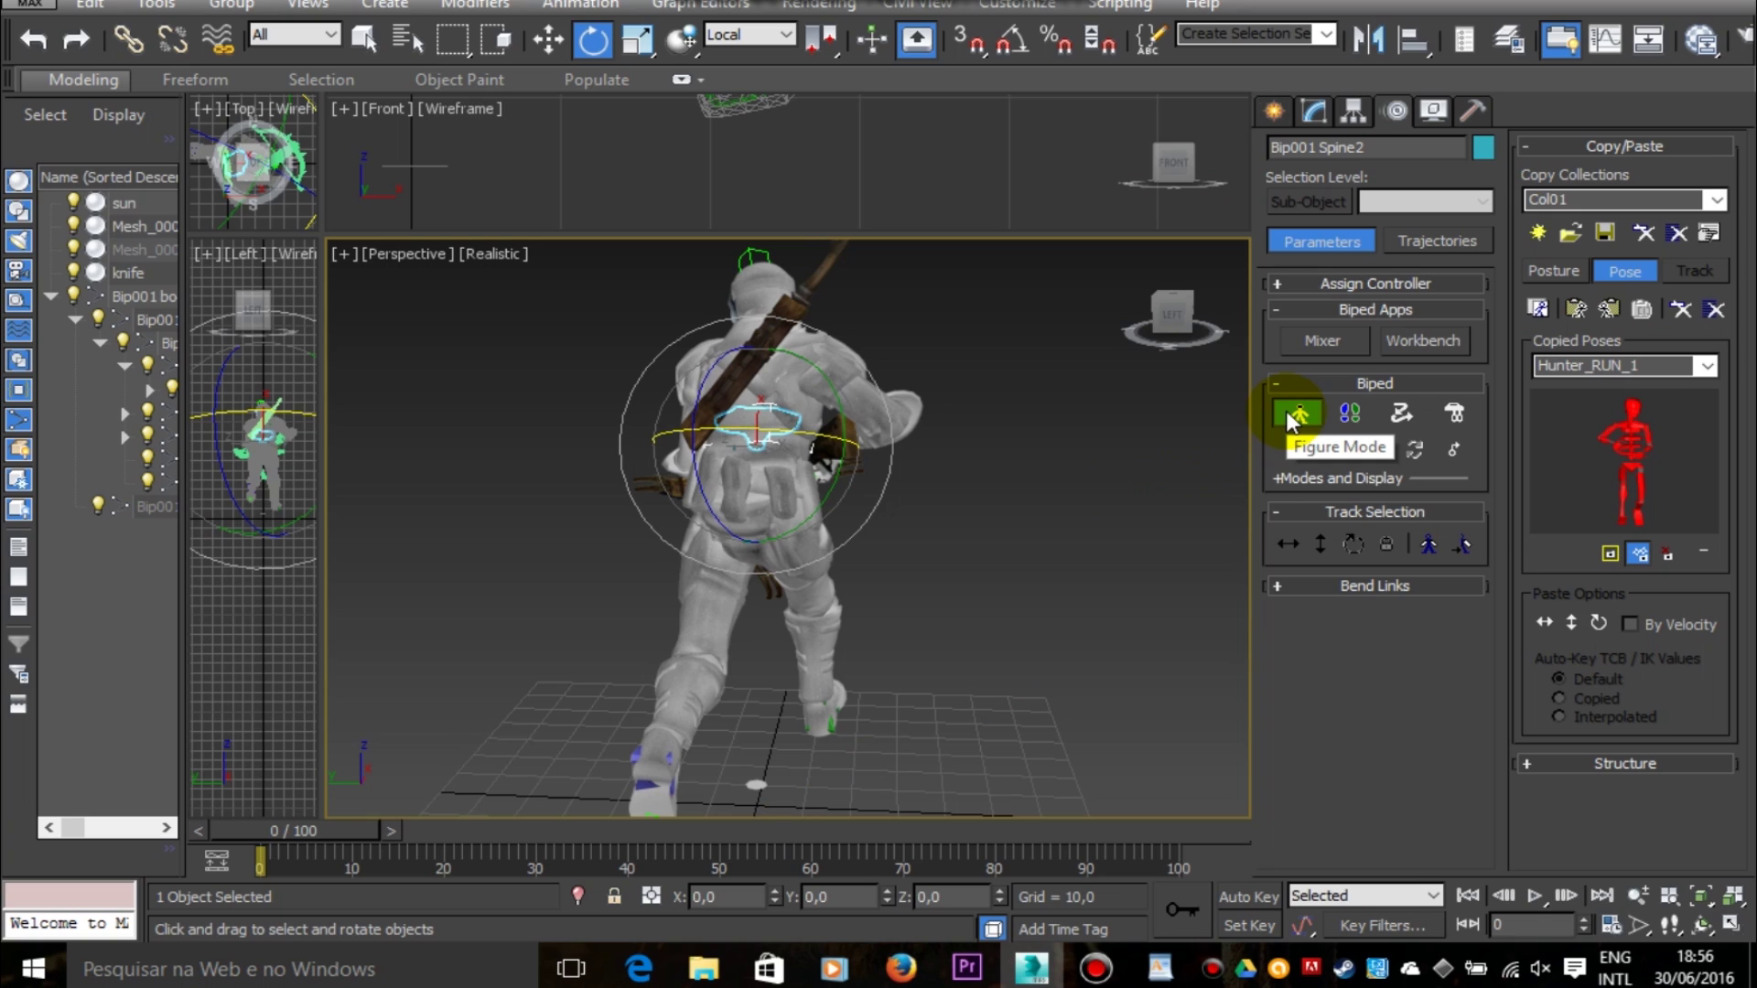
click(1706, 364)
click(1705, 360)
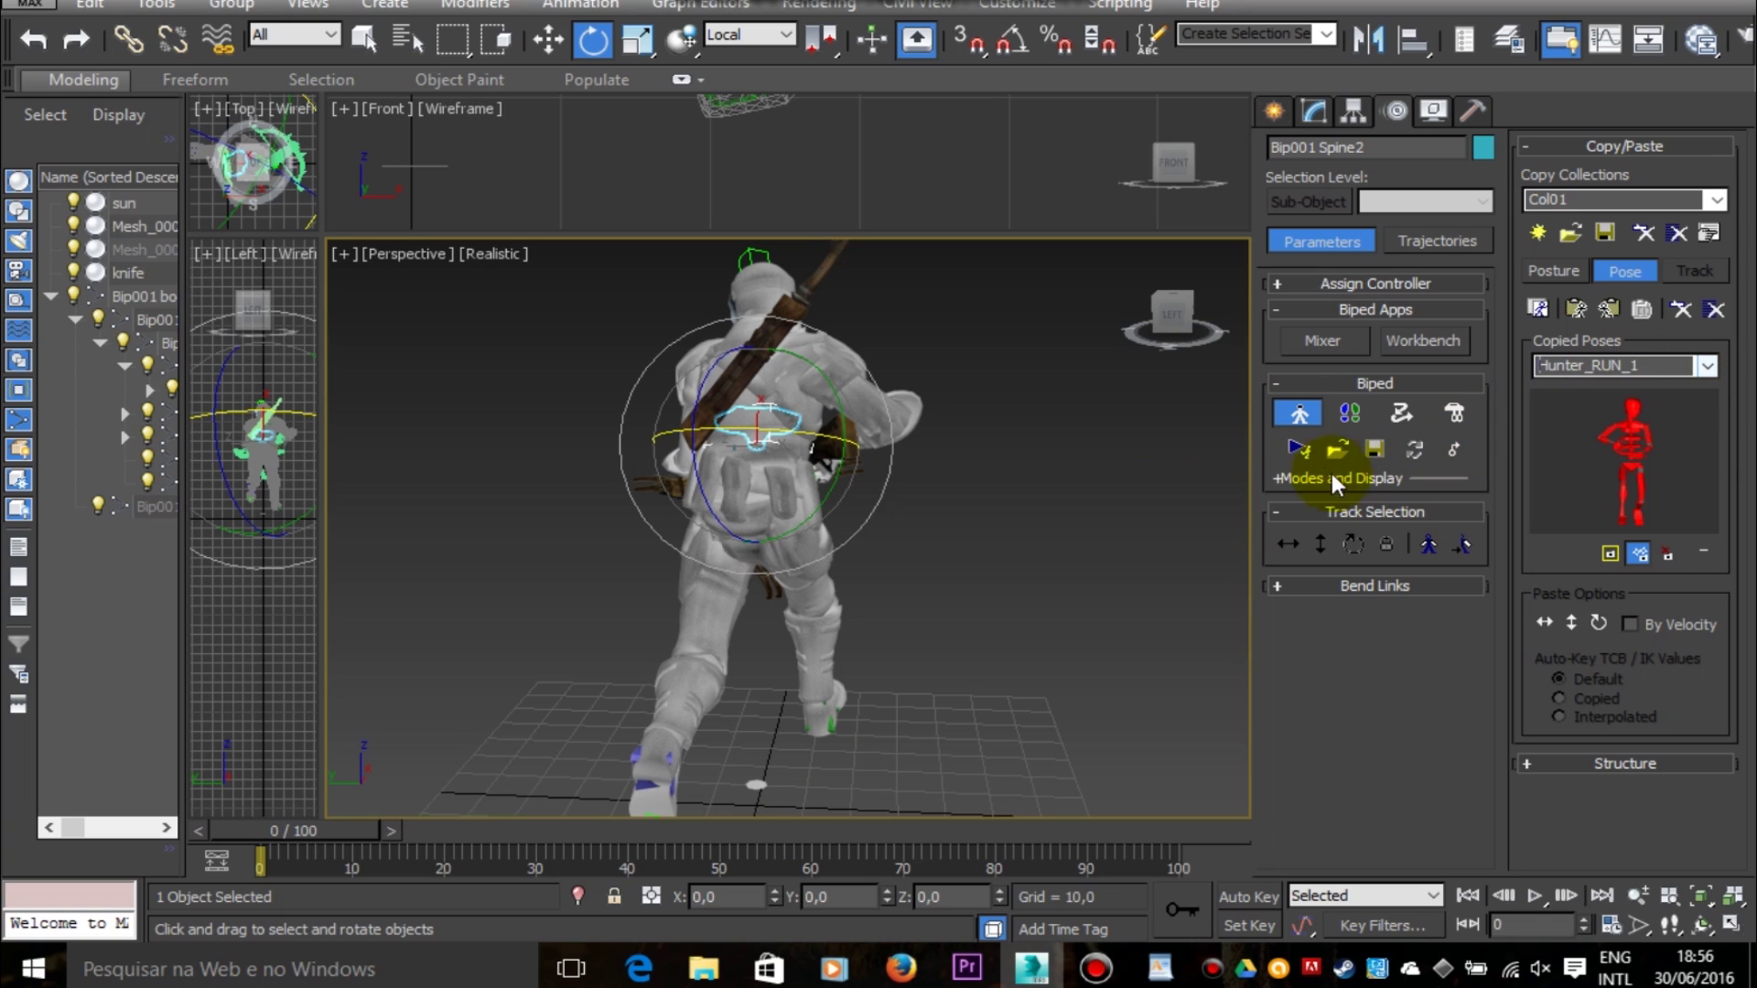
click(1295, 407)
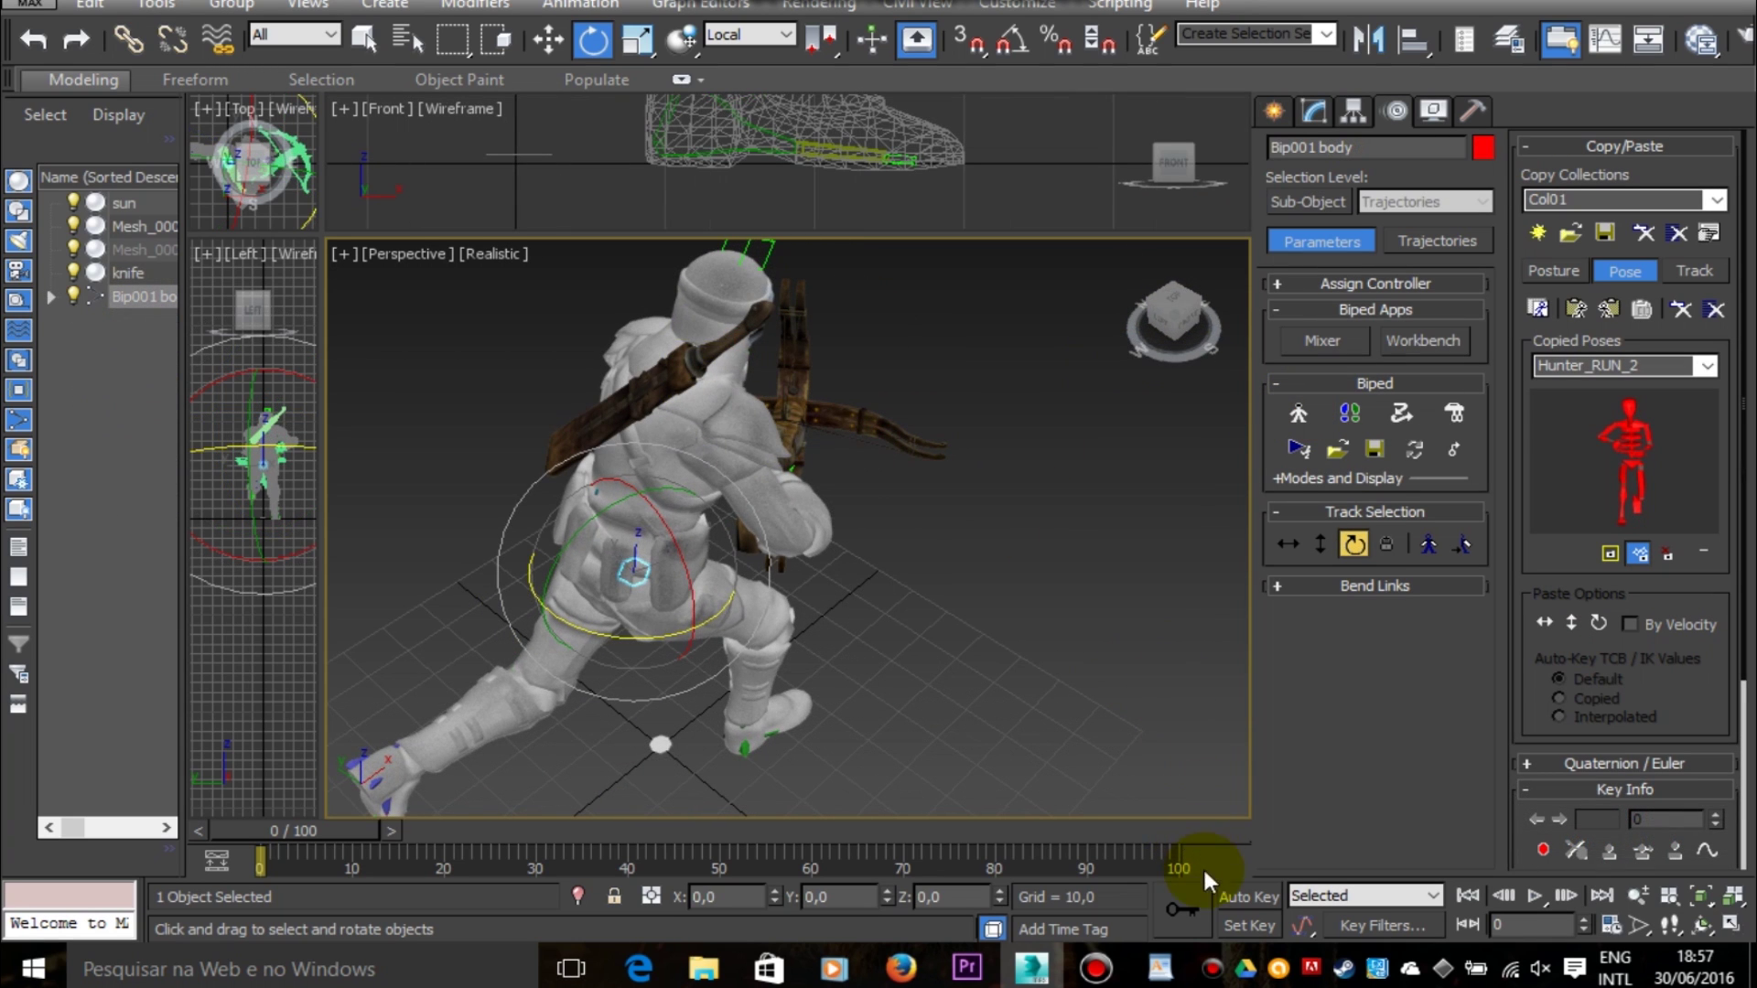
Step: Turn on Auto Key and key the Hunter_RUN_2 pose on the biped at frame 0
click(1248, 897)
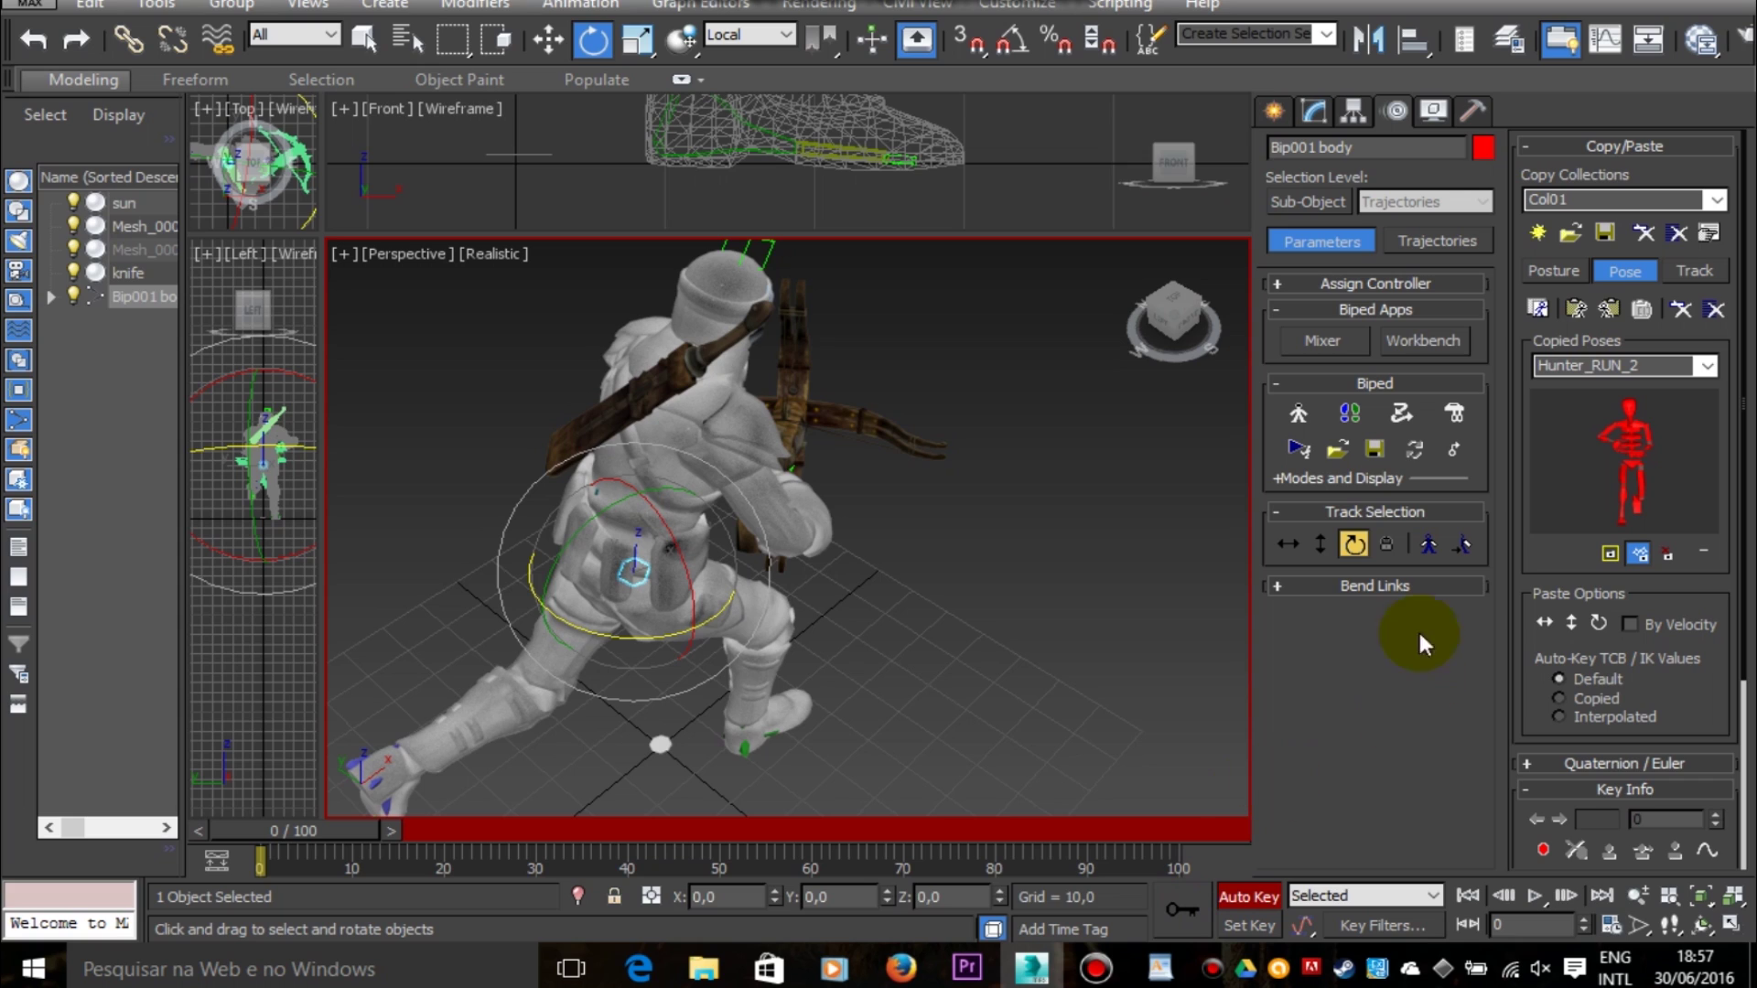
click(1176, 909)
click(1576, 311)
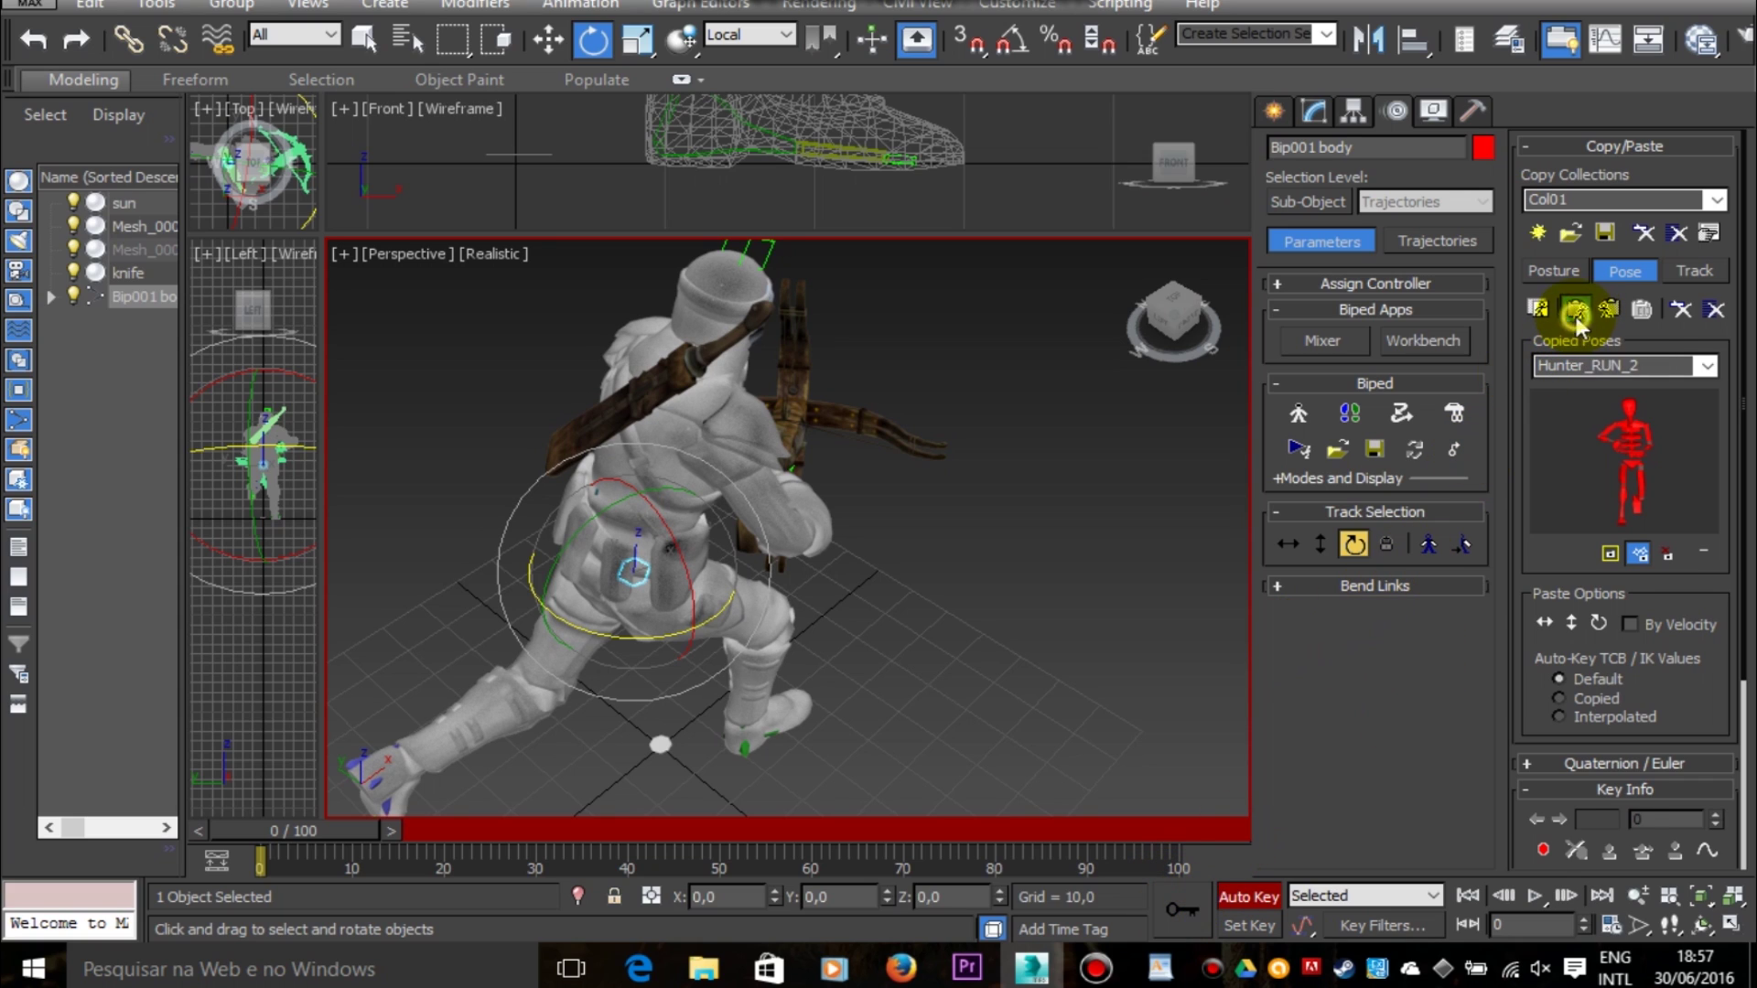
Step: Check the pose 3 spacing note in WordPad and paste Hunter_RUN_3 onto the biped at frame 3
click(1159, 968)
drag(547, 394, 590, 388)
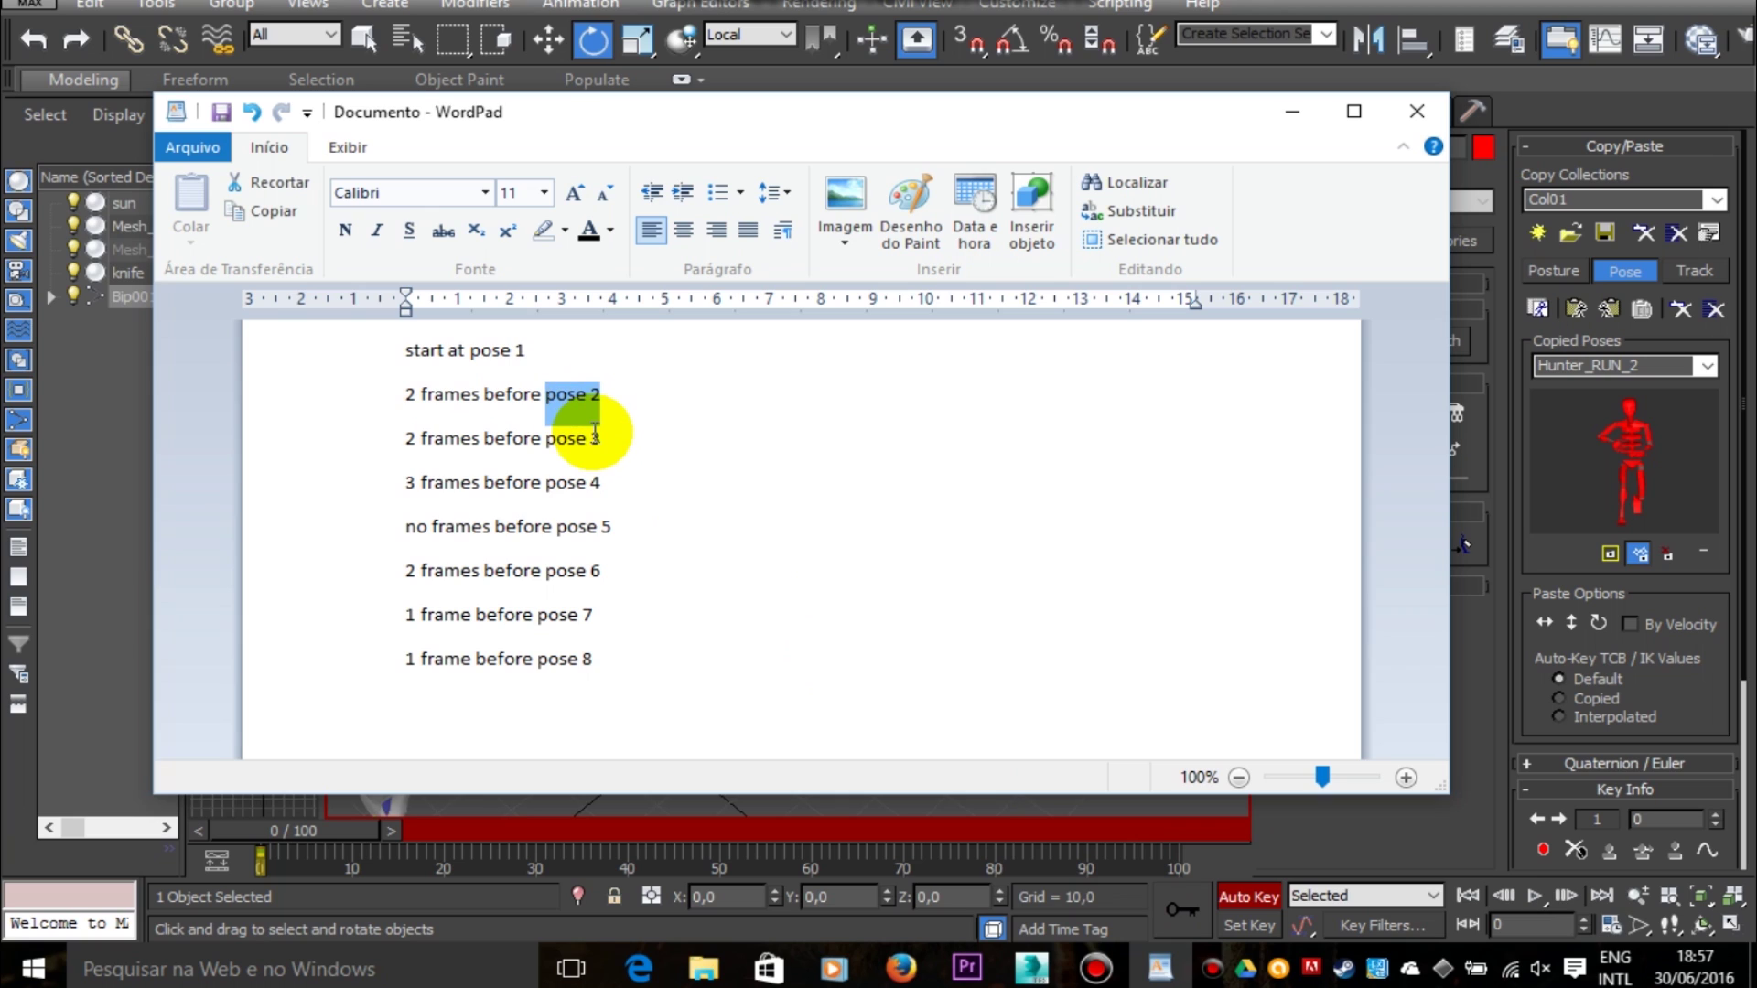
click(594, 431)
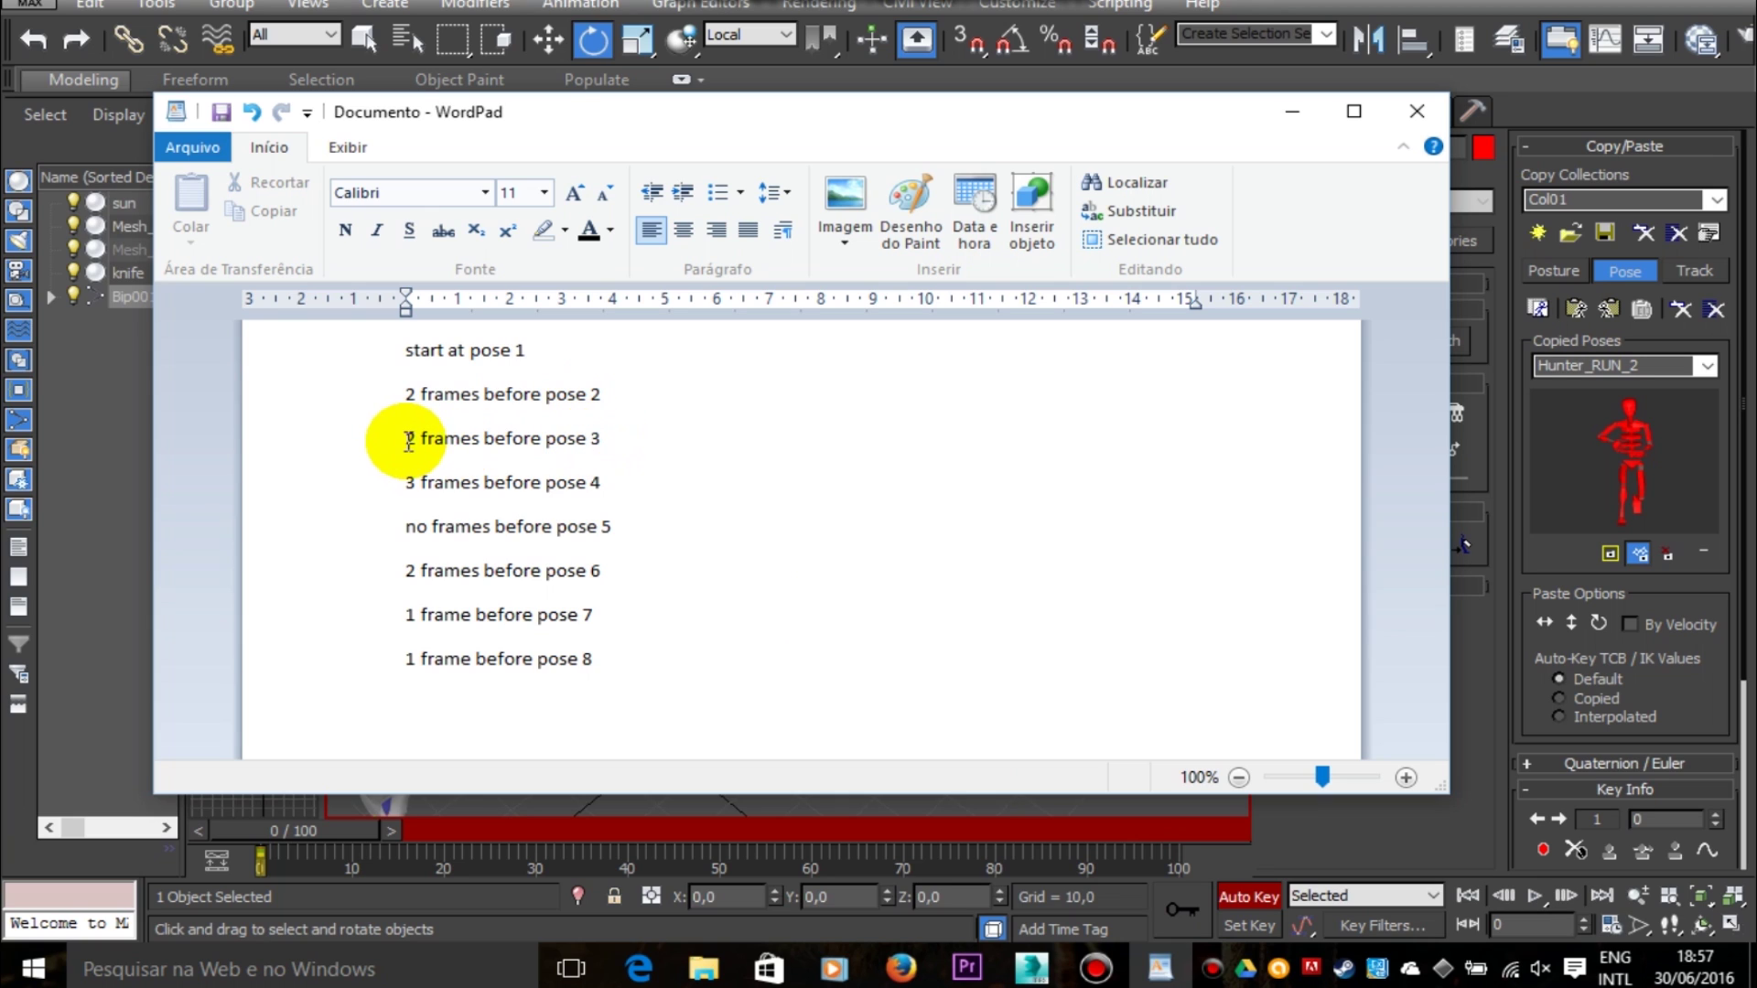
drag(405, 441, 418, 442)
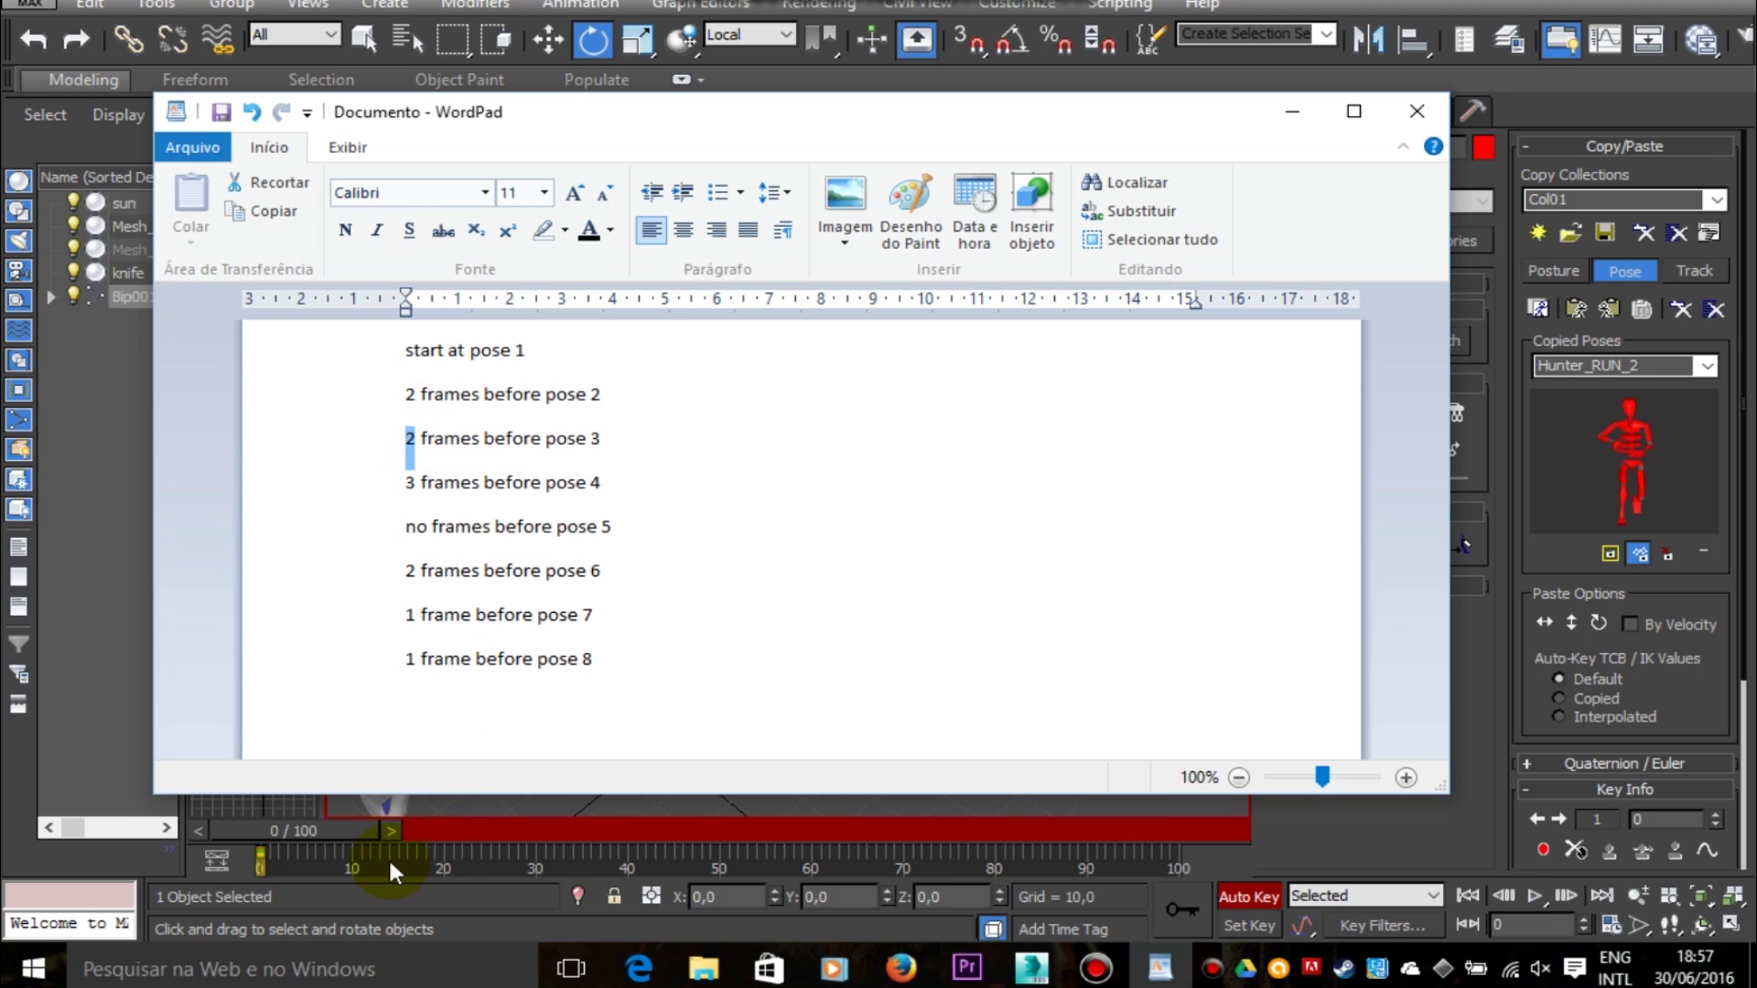
click(375, 826)
click(395, 822)
click(403, 822)
click(409, 821)
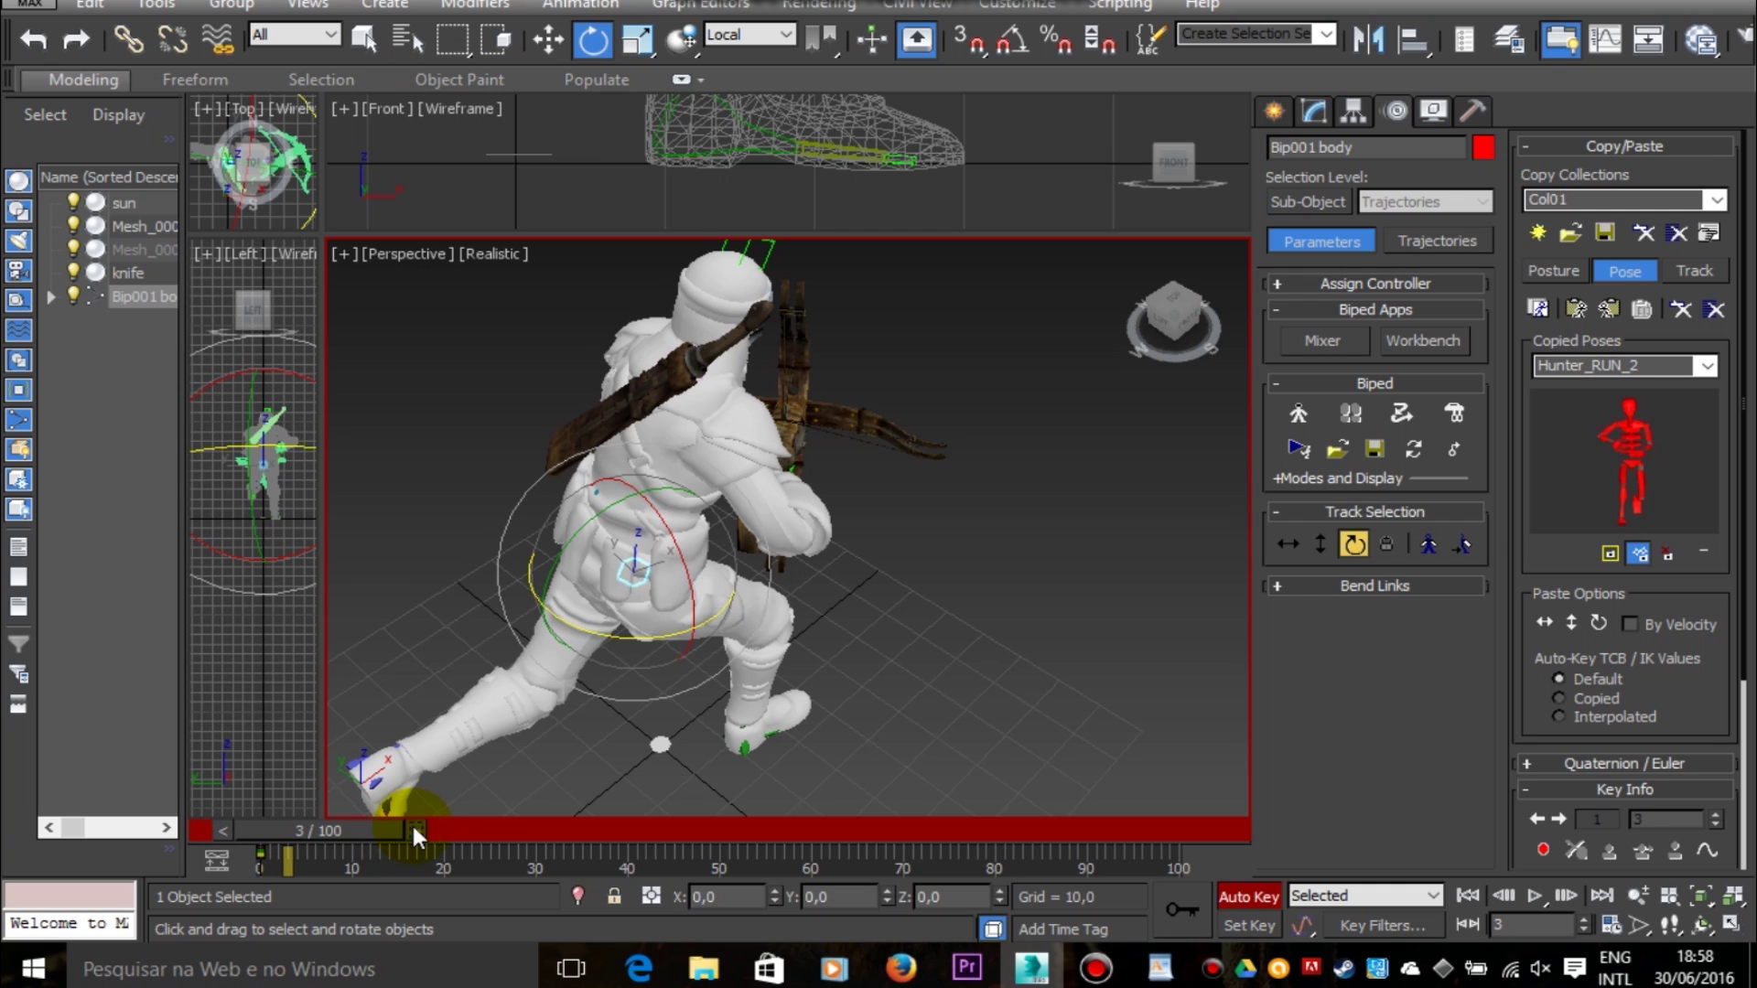
drag(1172, 331, 1033, 412)
click(1707, 366)
click(1679, 431)
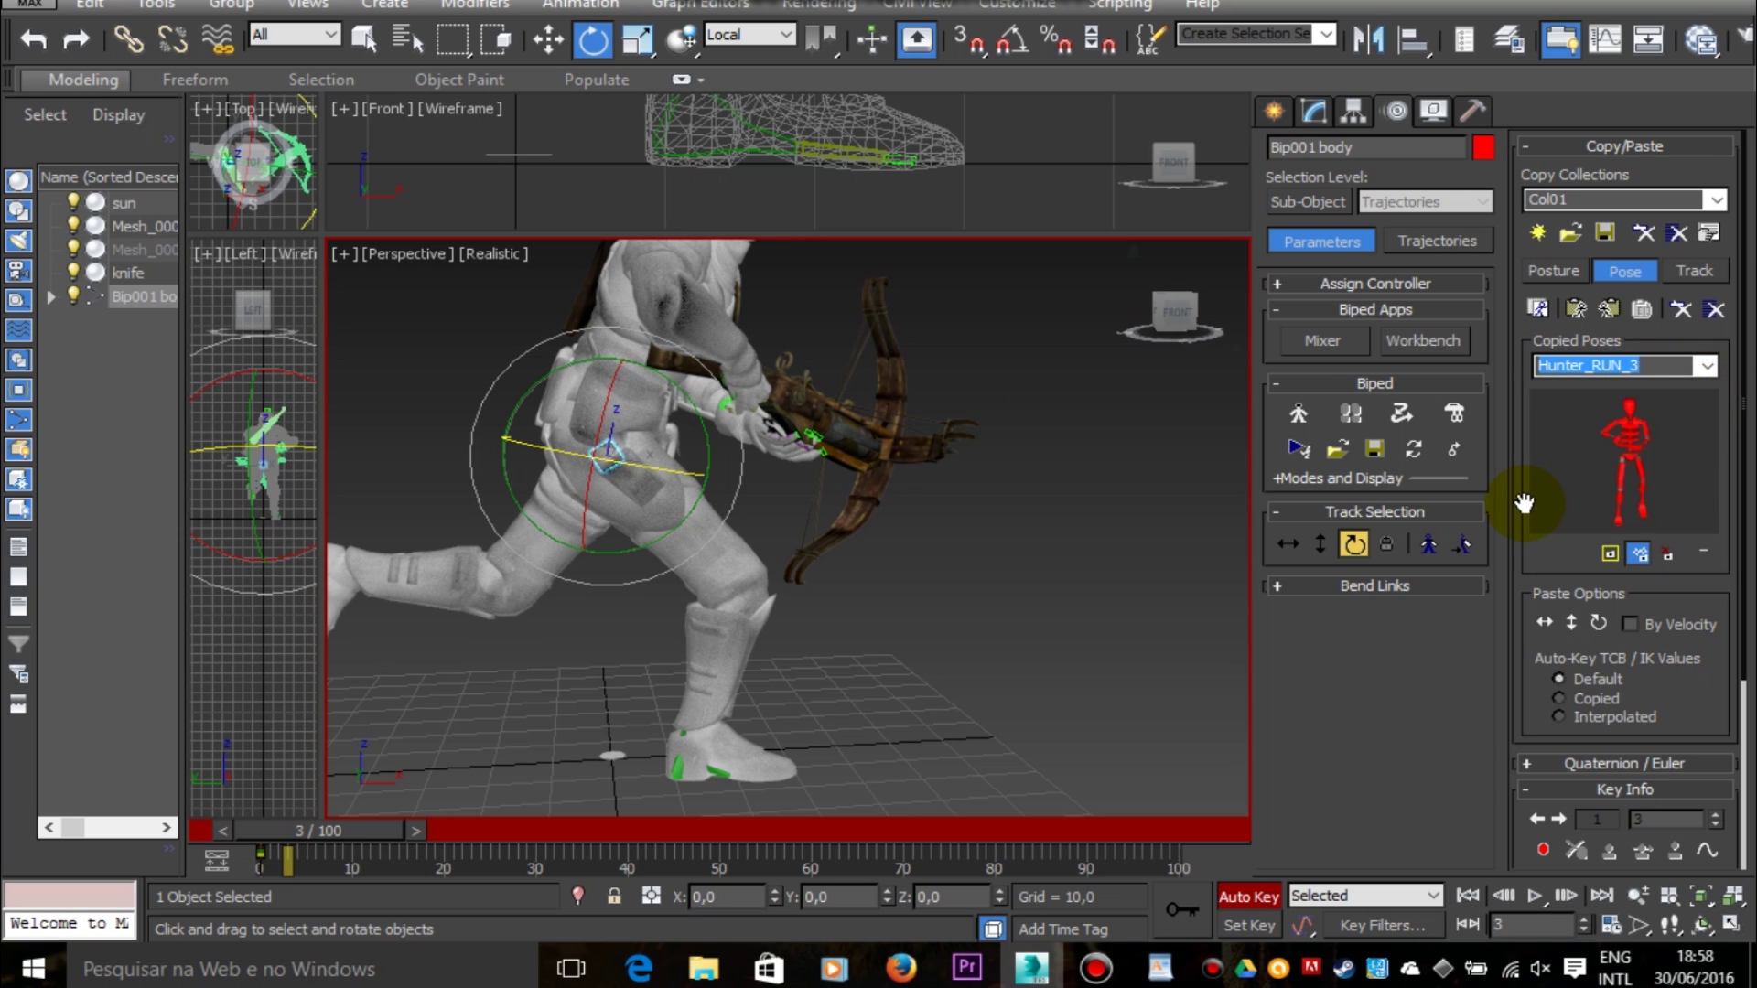
click(1577, 311)
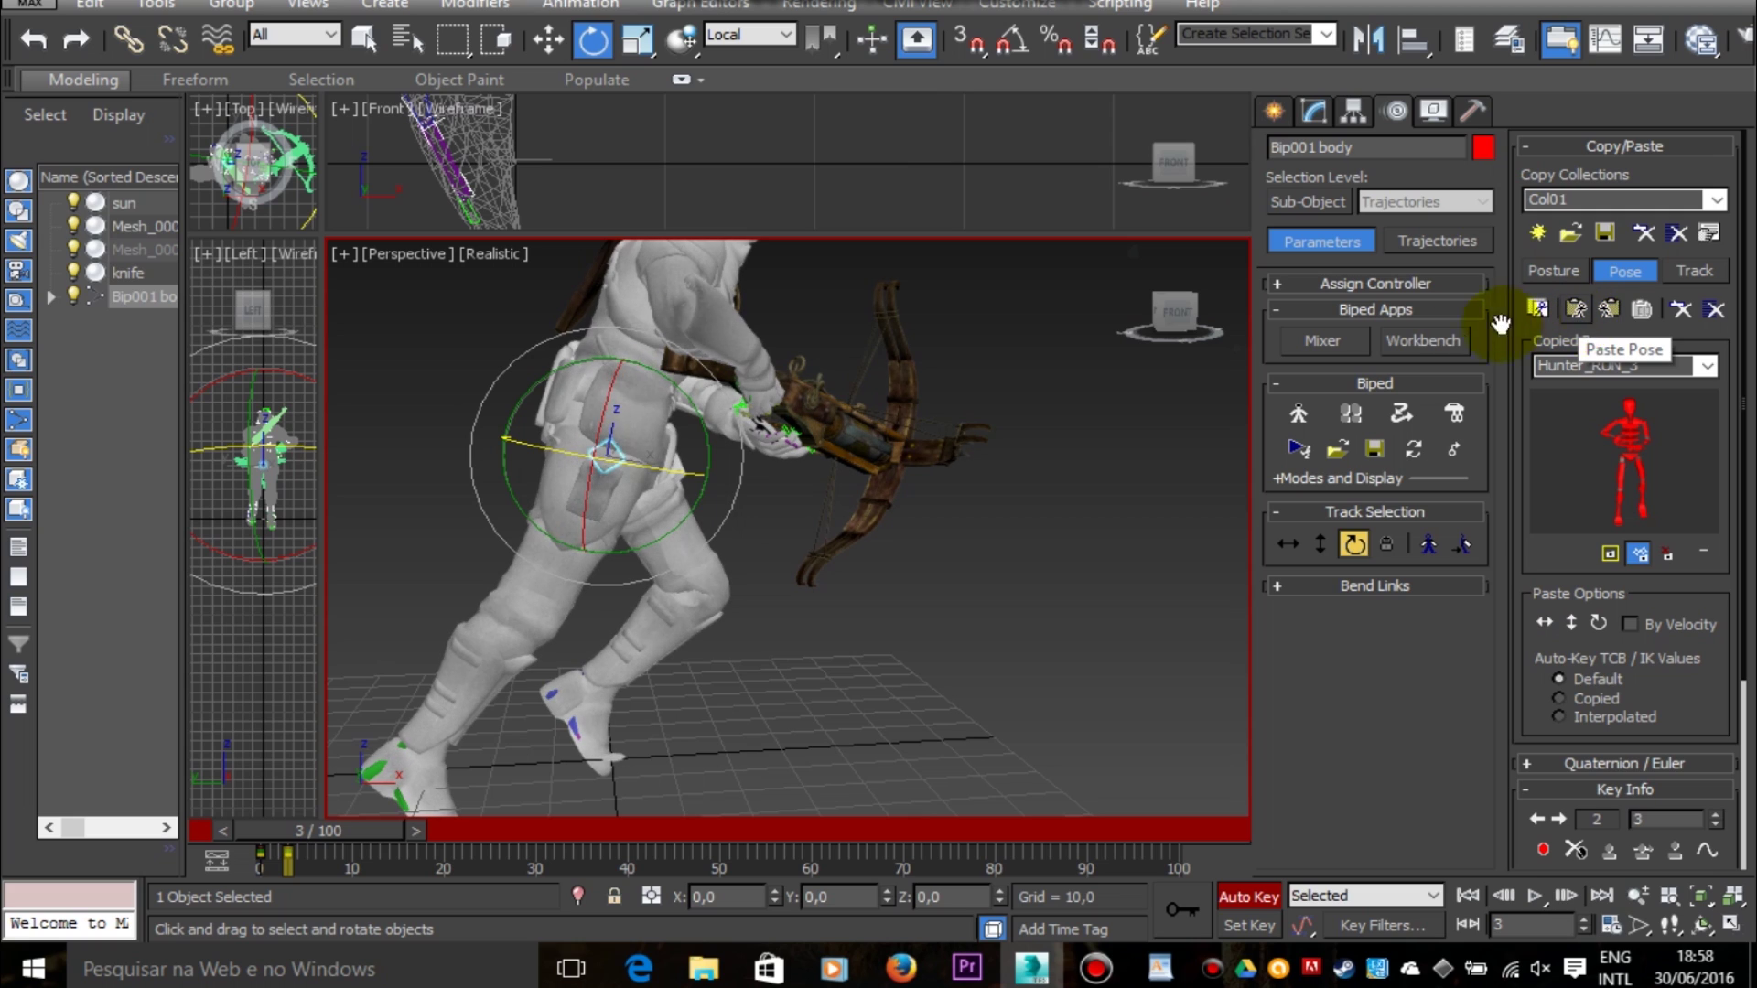
Step: Move the biped body up and forward at frame 3, then scrub back to frame 1 to check the stride
click(547, 41)
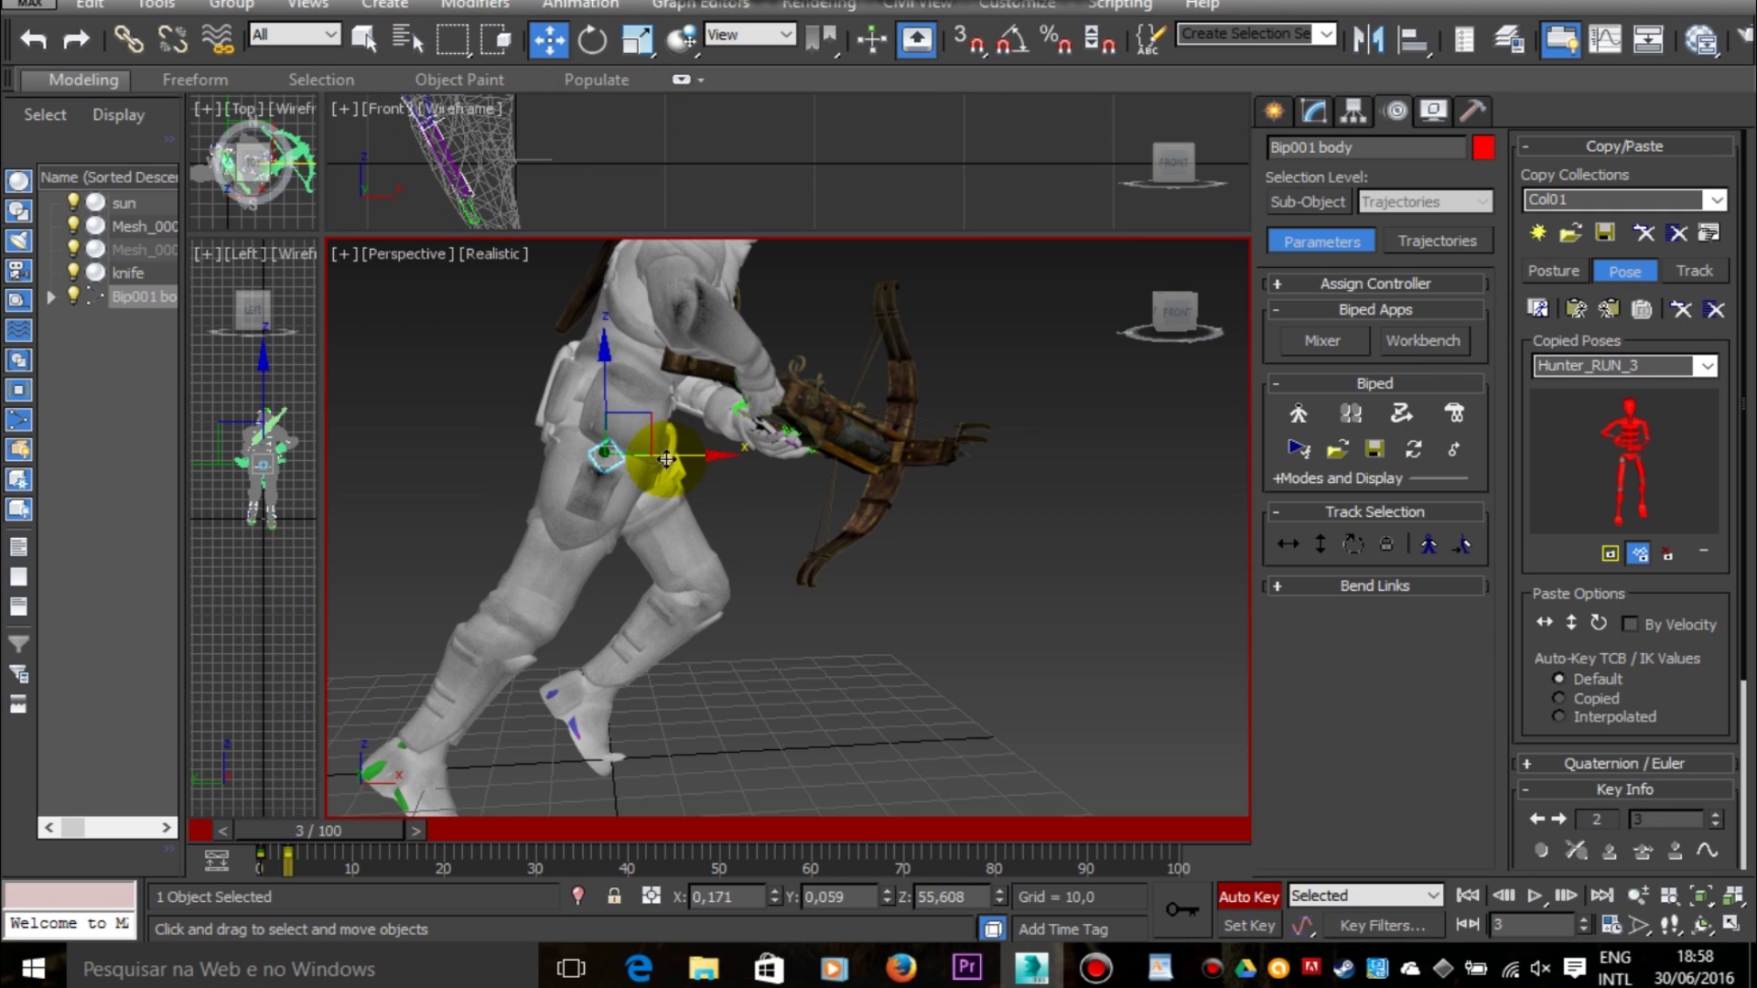
drag(606, 405, 607, 342)
drag(715, 392, 912, 391)
drag(383, 828, 340, 824)
key(w)
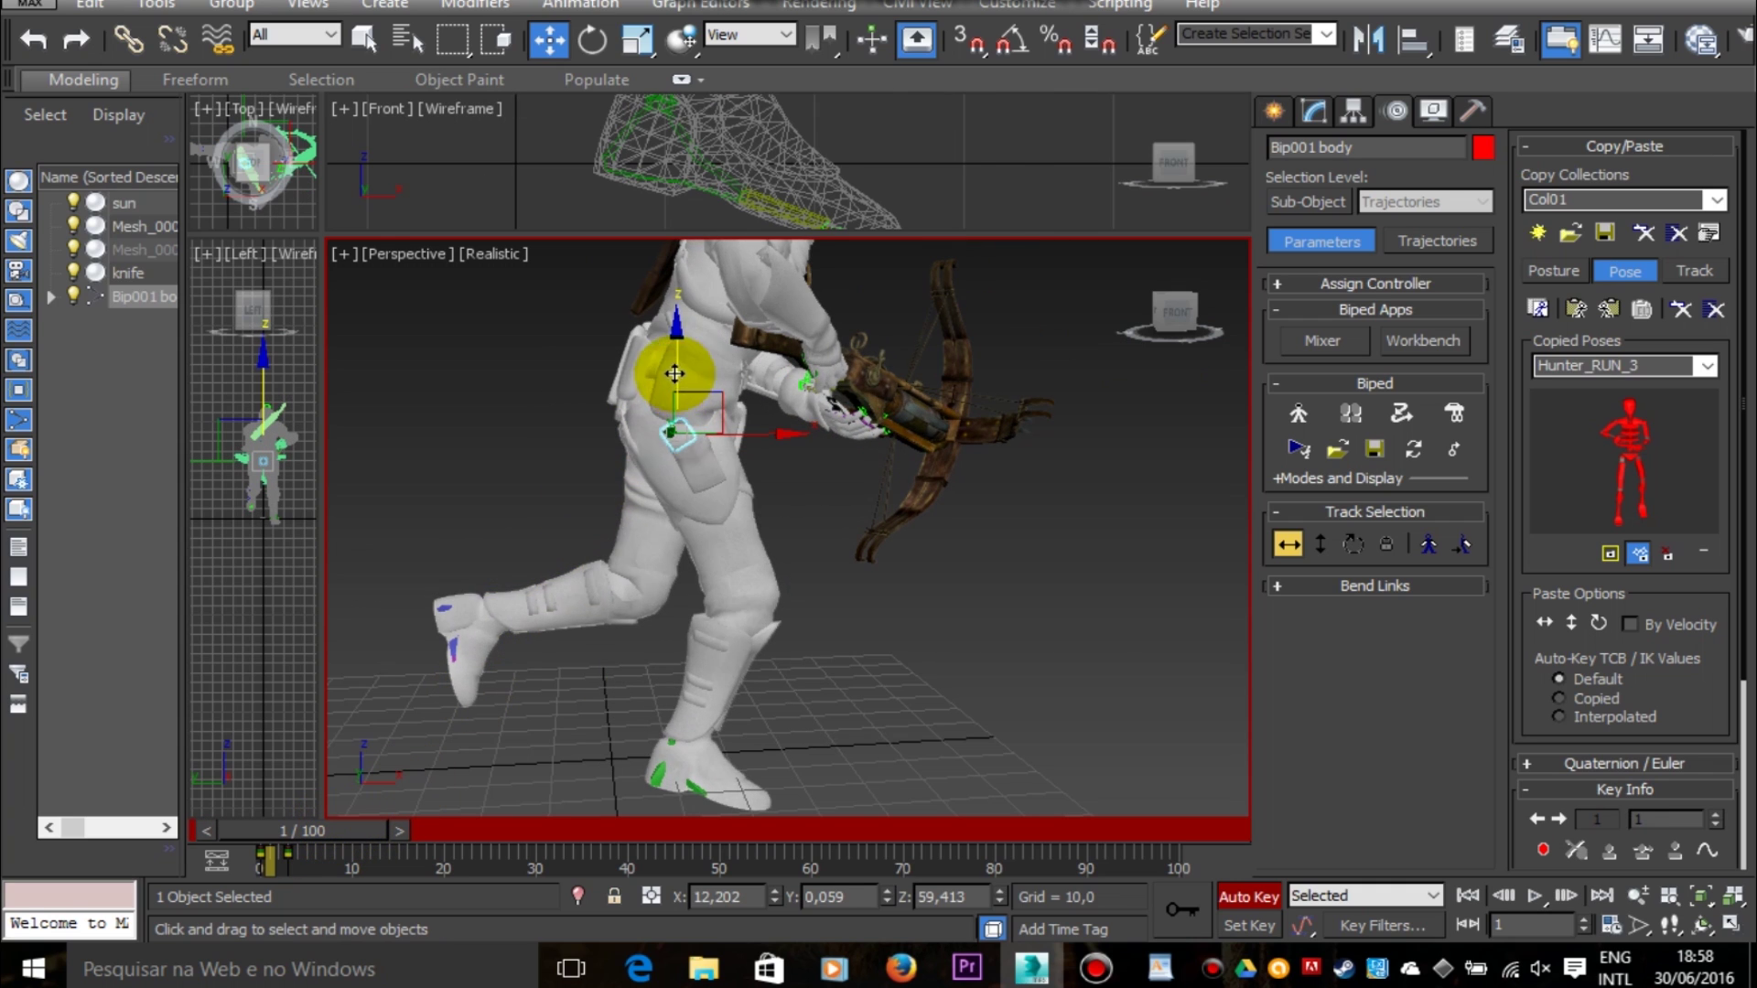
Step: Raise the biped body at frame 1 and at the in-between frame before frame 3
drag(675, 373, 668, 341)
mouse_move(315, 828)
mouse_down()
mouse_move(329, 824)
mouse_move(300, 825)
mouse_move(321, 820)
mouse_up()
key(w)
drag(748, 338, 749, 330)
click(748, 331)
mouse_move(350, 828)
mouse_down()
mouse_move(315, 818)
mouse_move(347, 818)
mouse_up()
key(w)
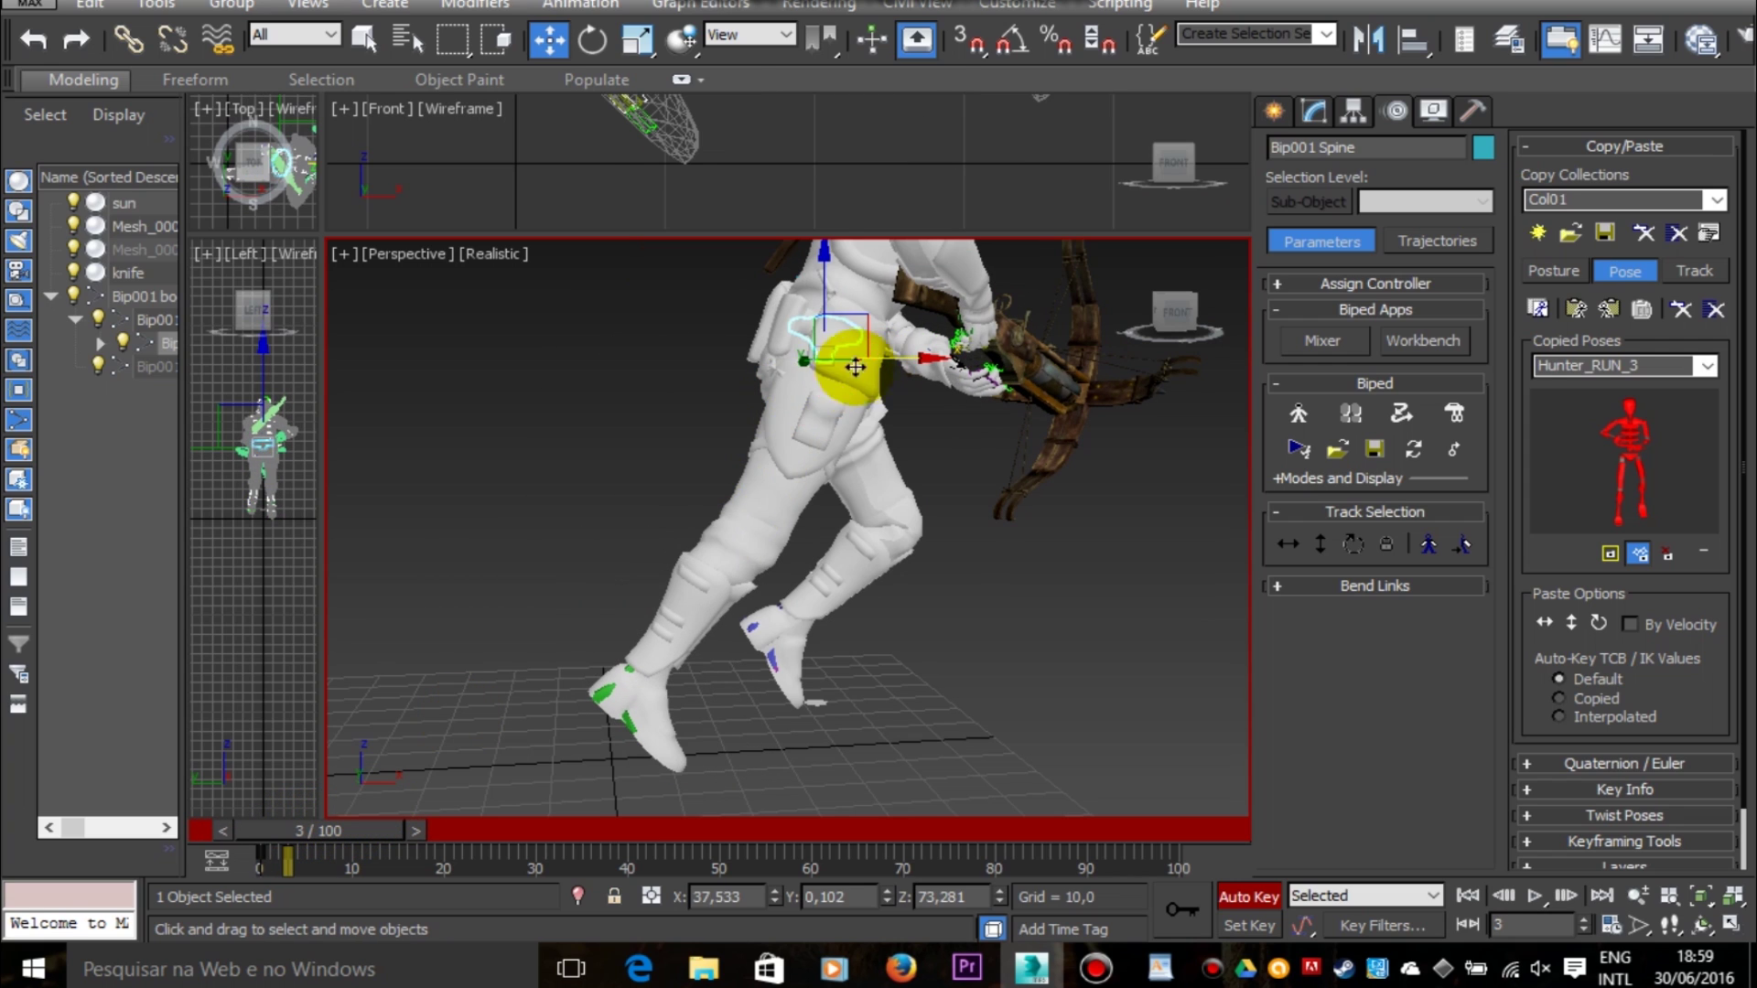
Step: Reselect the biped body and nudge it forward at frame 3 to X about 39.4, scrubbing to compare the motion
click(141, 308)
drag(886, 391, 892, 391)
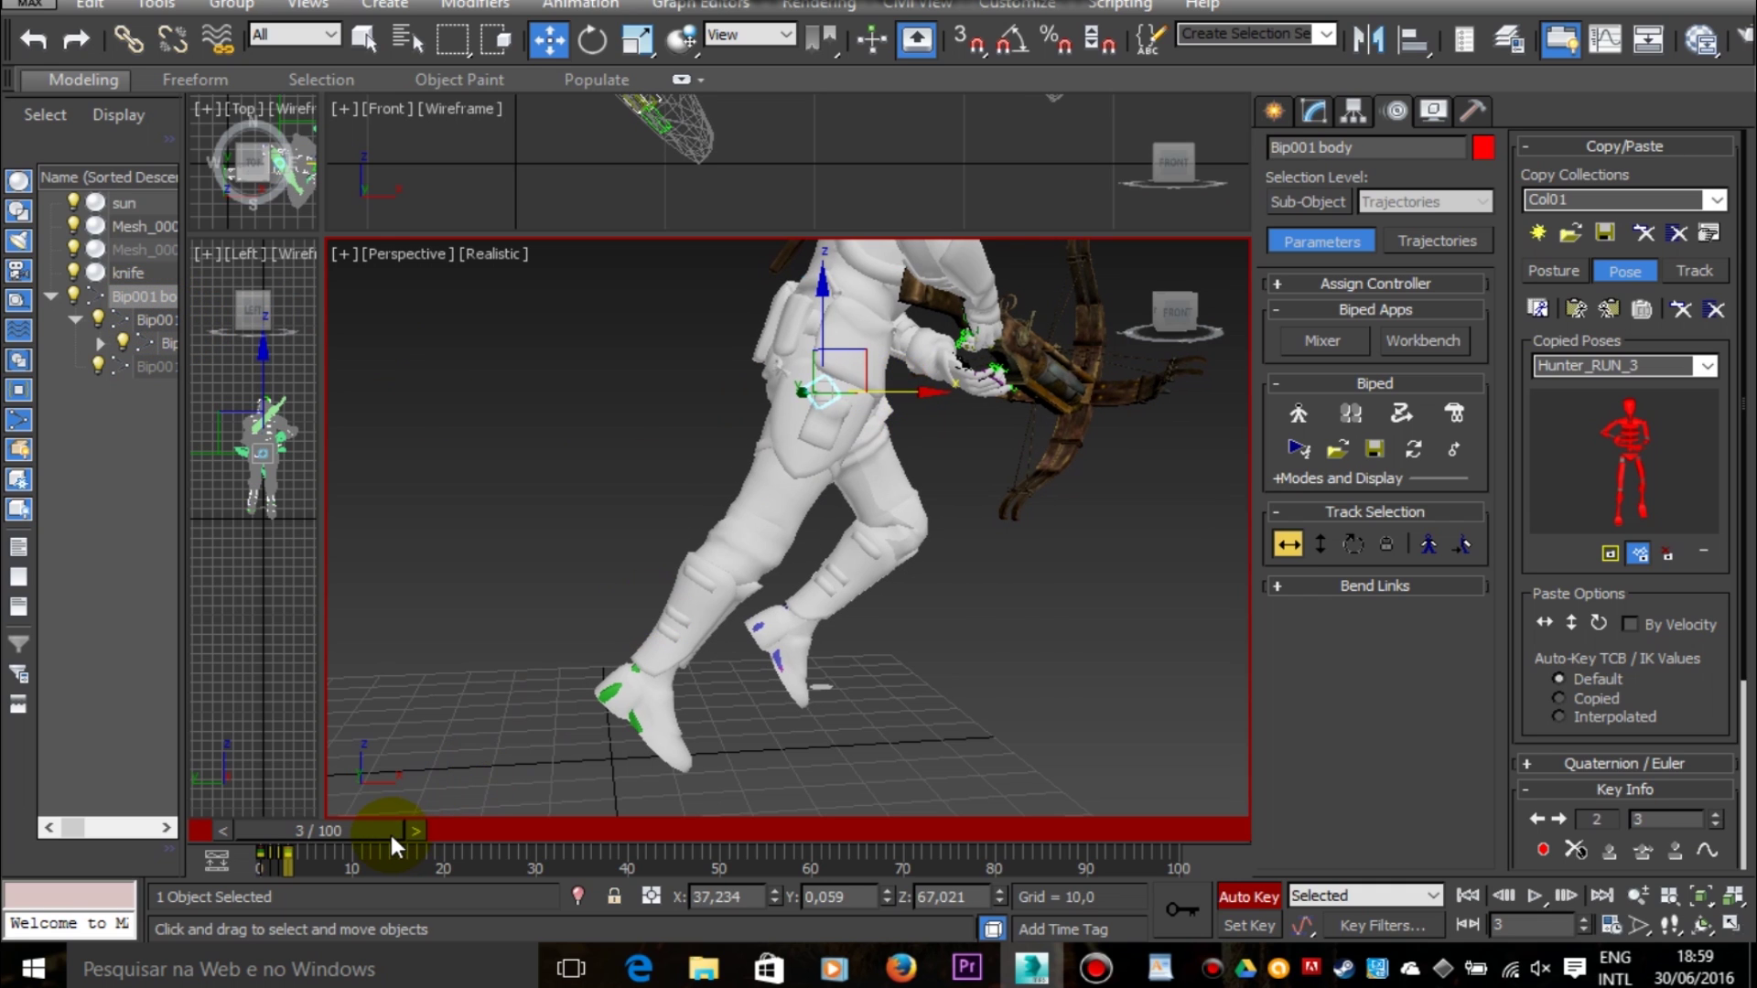
mouse_move(386, 825)
mouse_down()
mouse_move(329, 824)
mouse_move(366, 821)
mouse_up()
key(w)
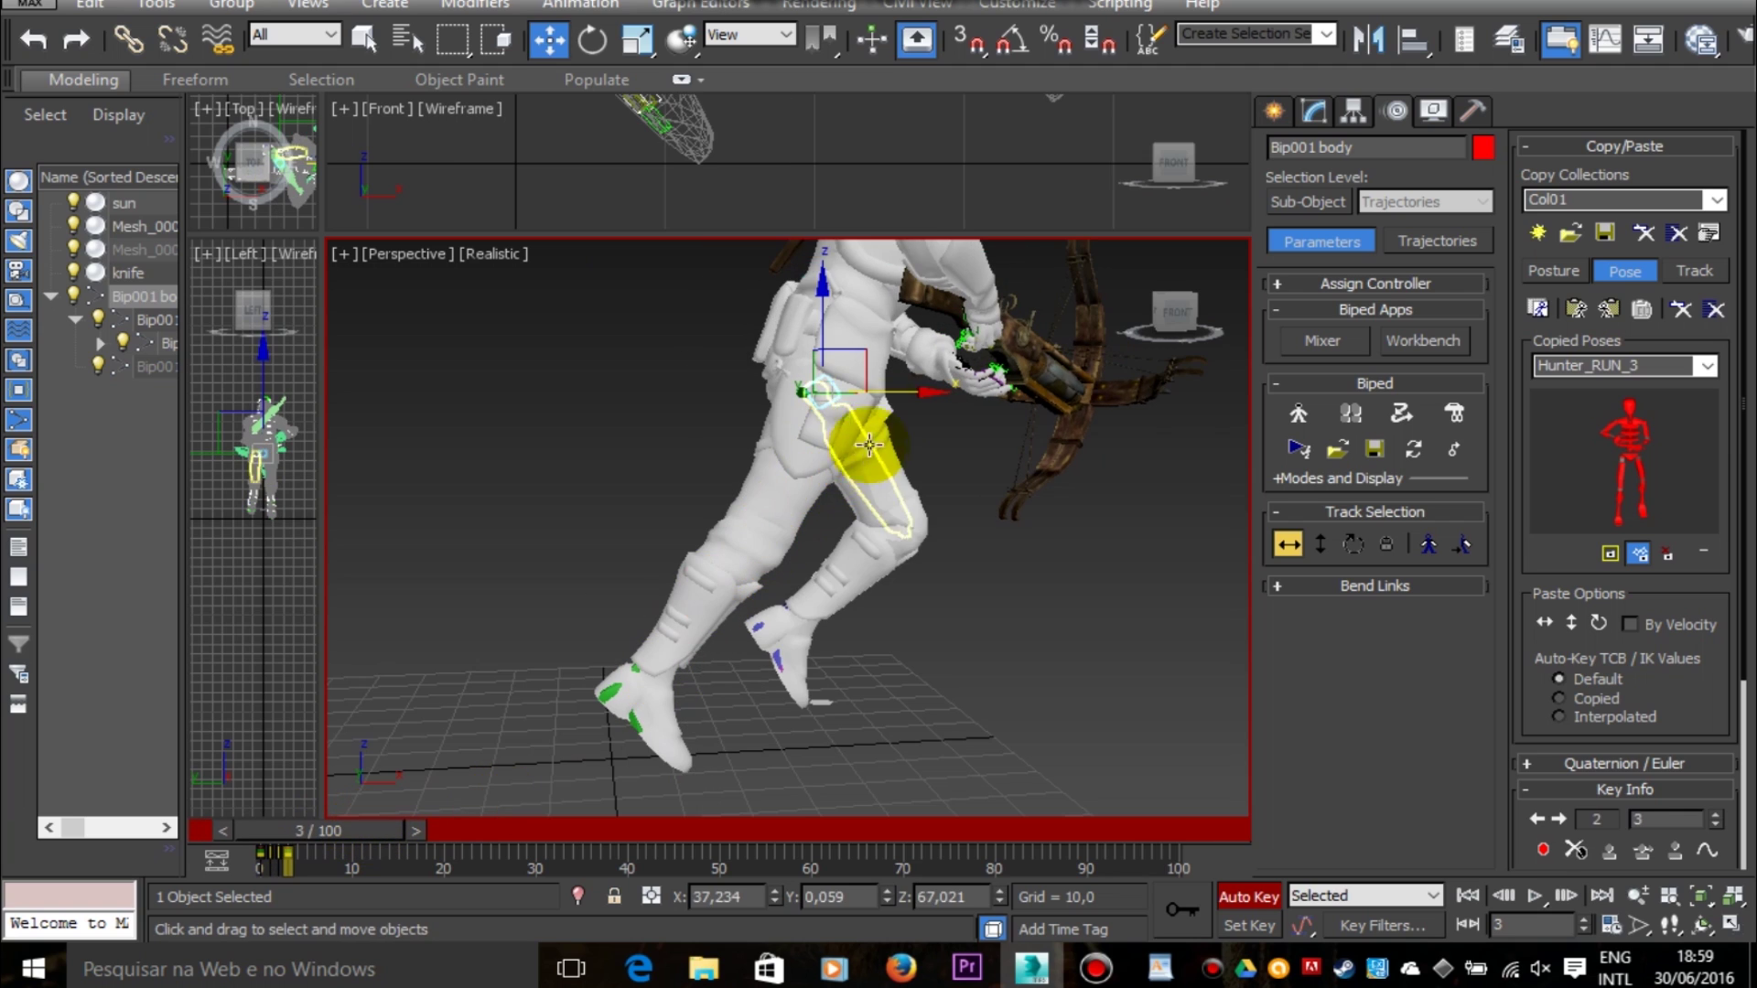
drag(906, 393, 914, 392)
mouse_move(335, 833)
mouse_down()
mouse_move(311, 831)
mouse_move(348, 825)
mouse_move(293, 827)
mouse_move(353, 831)
mouse_move(339, 829)
mouse_up()
key(w)
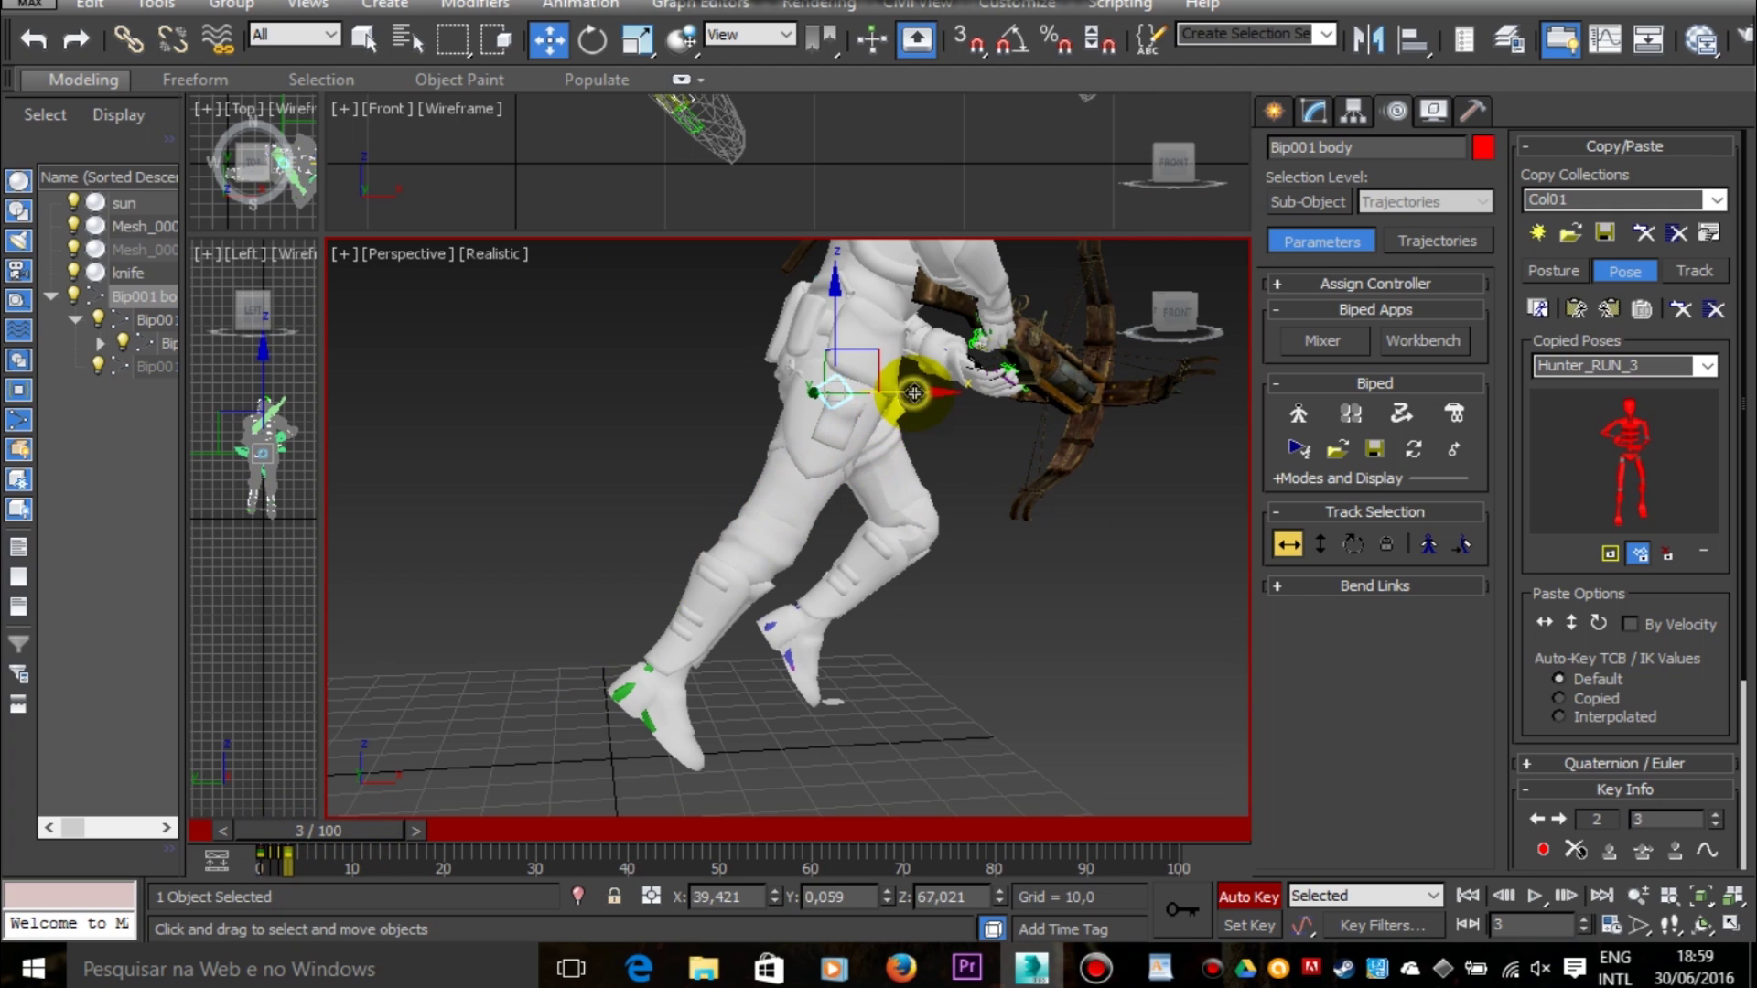
Step: Move the biped body further forward at frame 3 to X about 53.2, scrubbing to test the stride length
drag(914, 392, 930, 393)
drag(329, 829, 379, 820)
key(w)
drag(931, 391, 946, 390)
mouse_move(366, 835)
mouse_down()
mouse_move(322, 822)
mouse_move(388, 814)
mouse_move(326, 810)
mouse_move(373, 810)
mouse_up()
key(w)
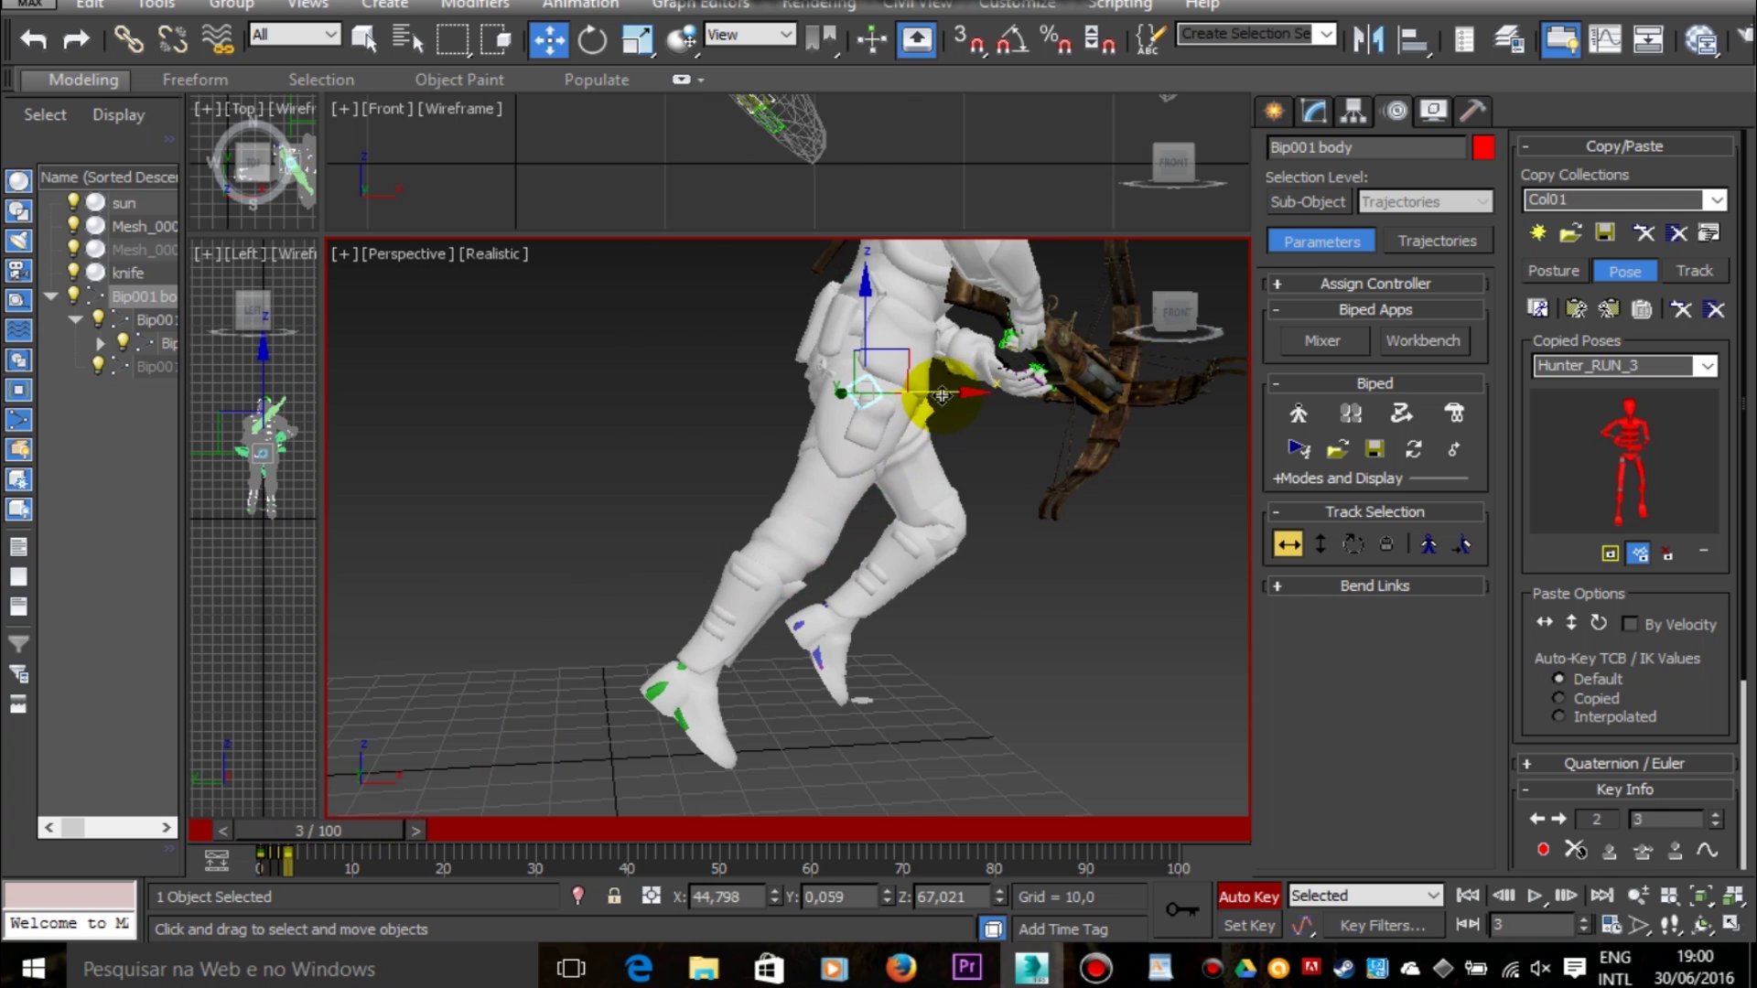
drag(924, 393, 964, 393)
mouse_move(355, 829)
mouse_down()
mouse_move(278, 818)
mouse_move(355, 811)
mouse_up()
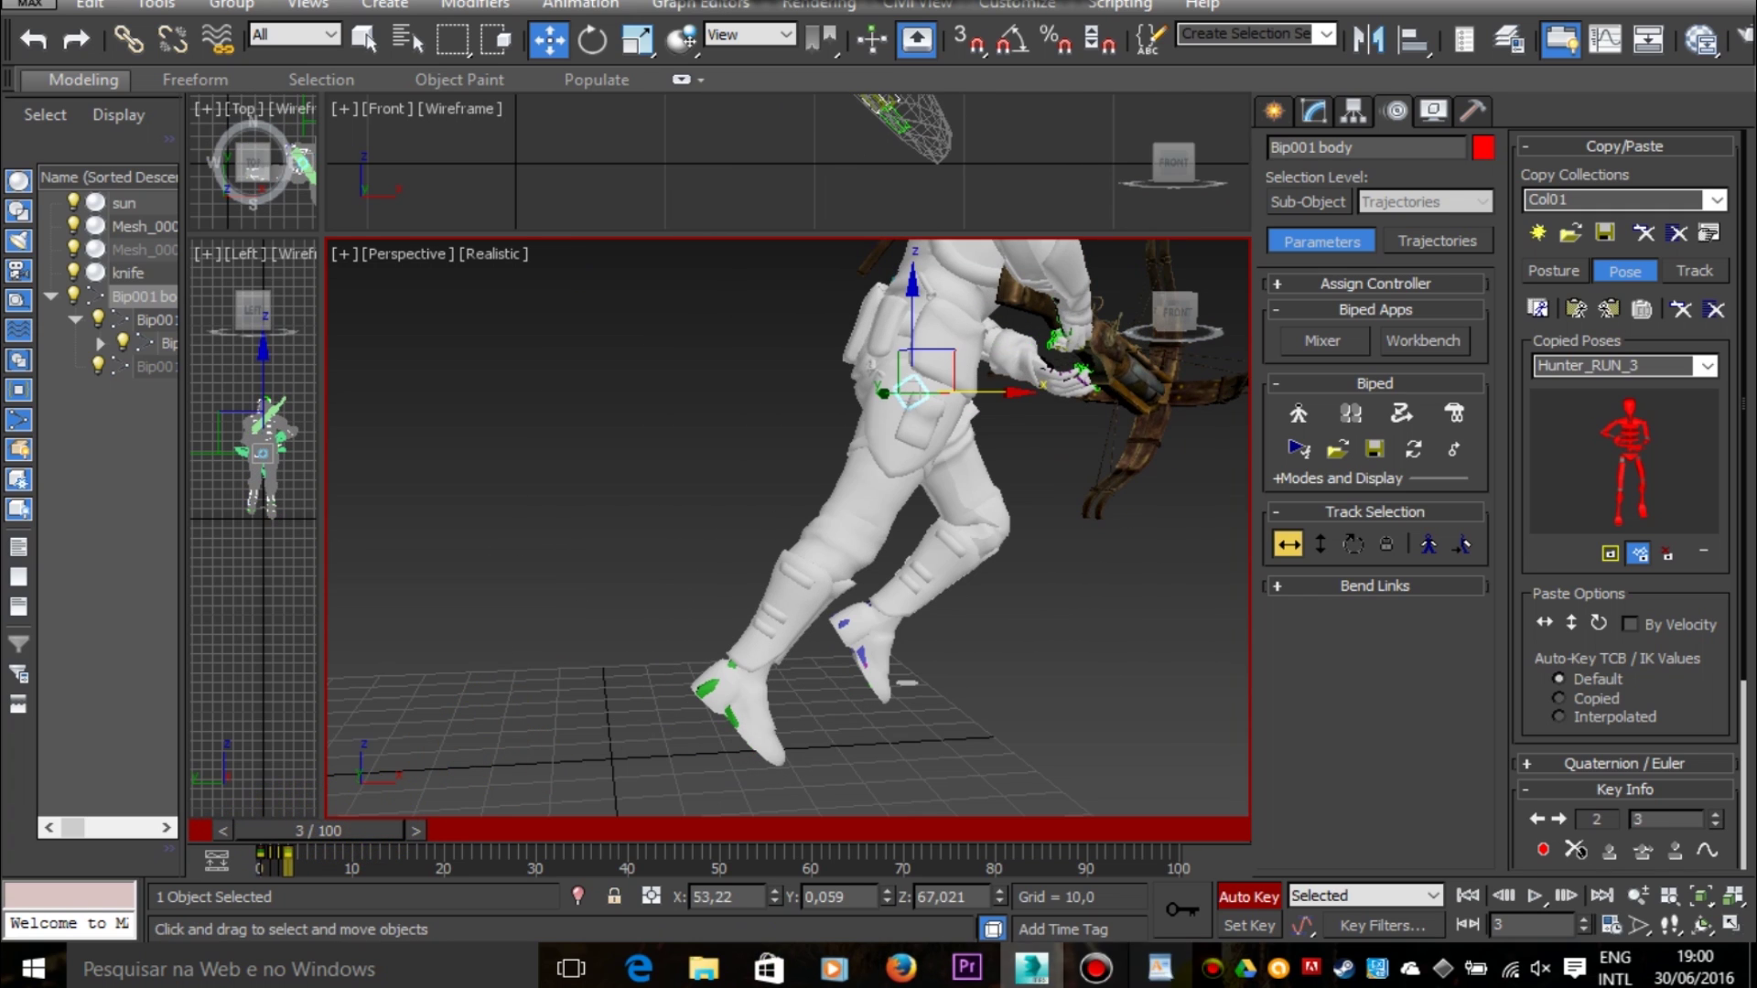
Step: Check the pose 4 spacing note in WordPad and paste Hunter_RUN_4 onto the biped at frame 7
click(1159, 968)
click(428, 476)
click(616, 480)
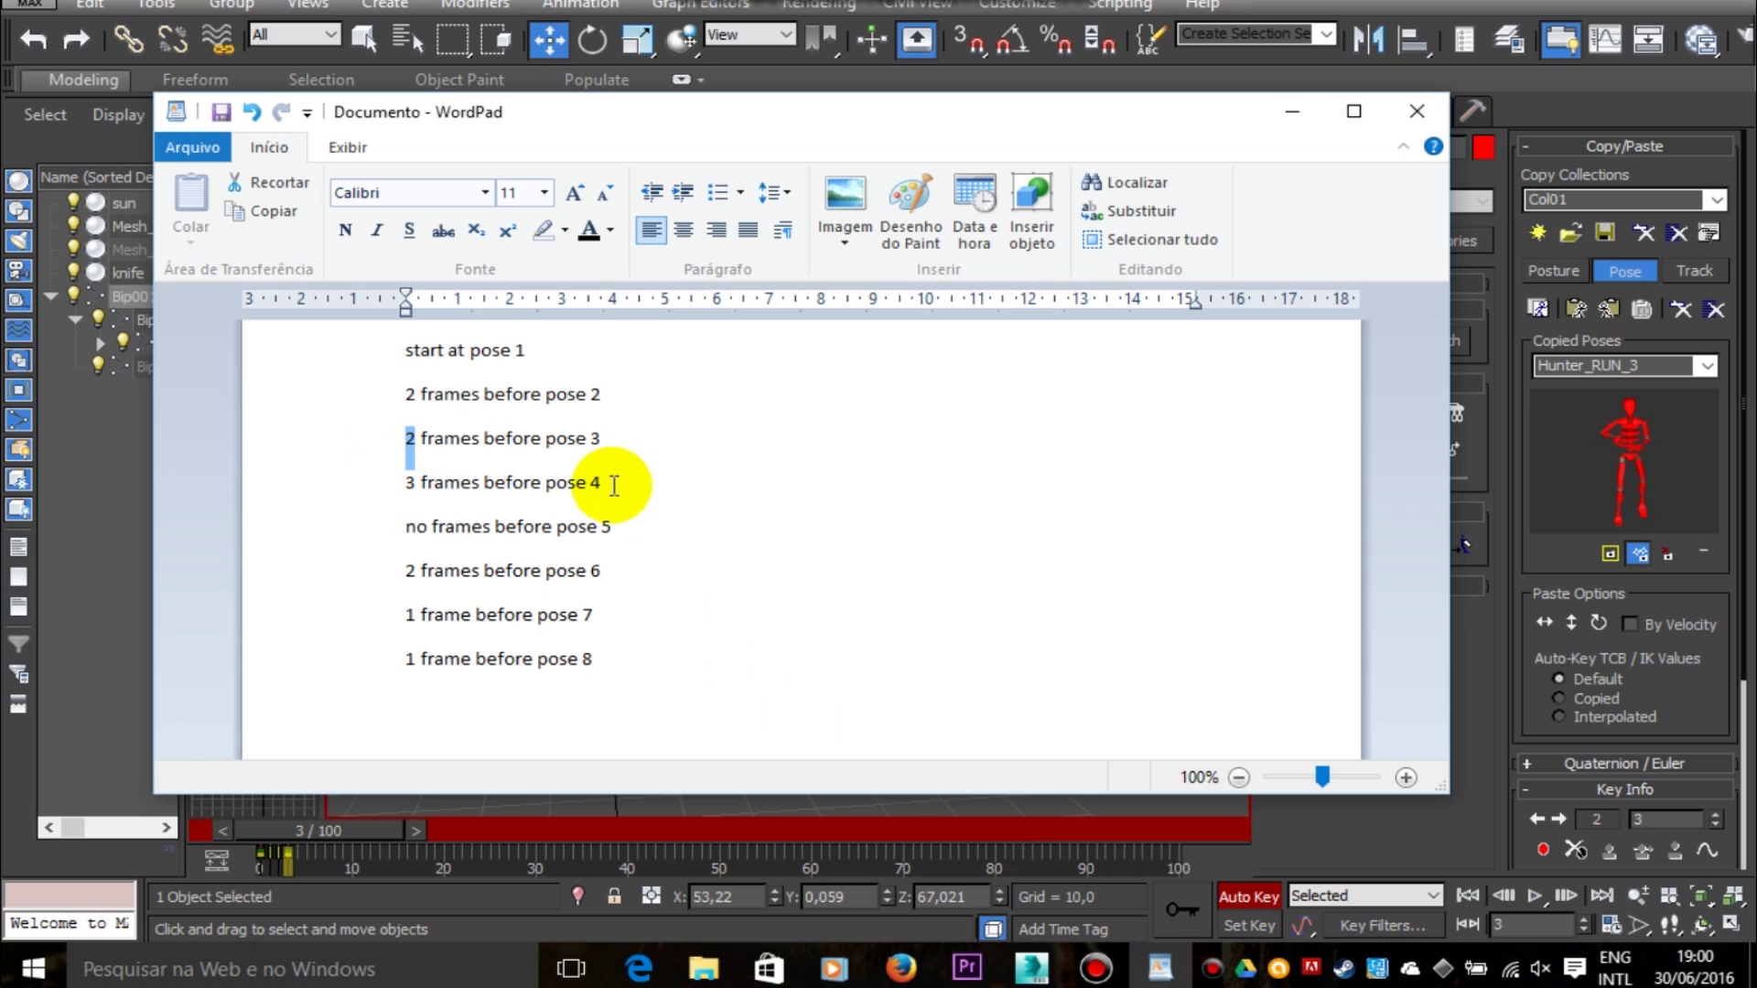
click(419, 826)
drag(419, 822, 447, 827)
click(1705, 366)
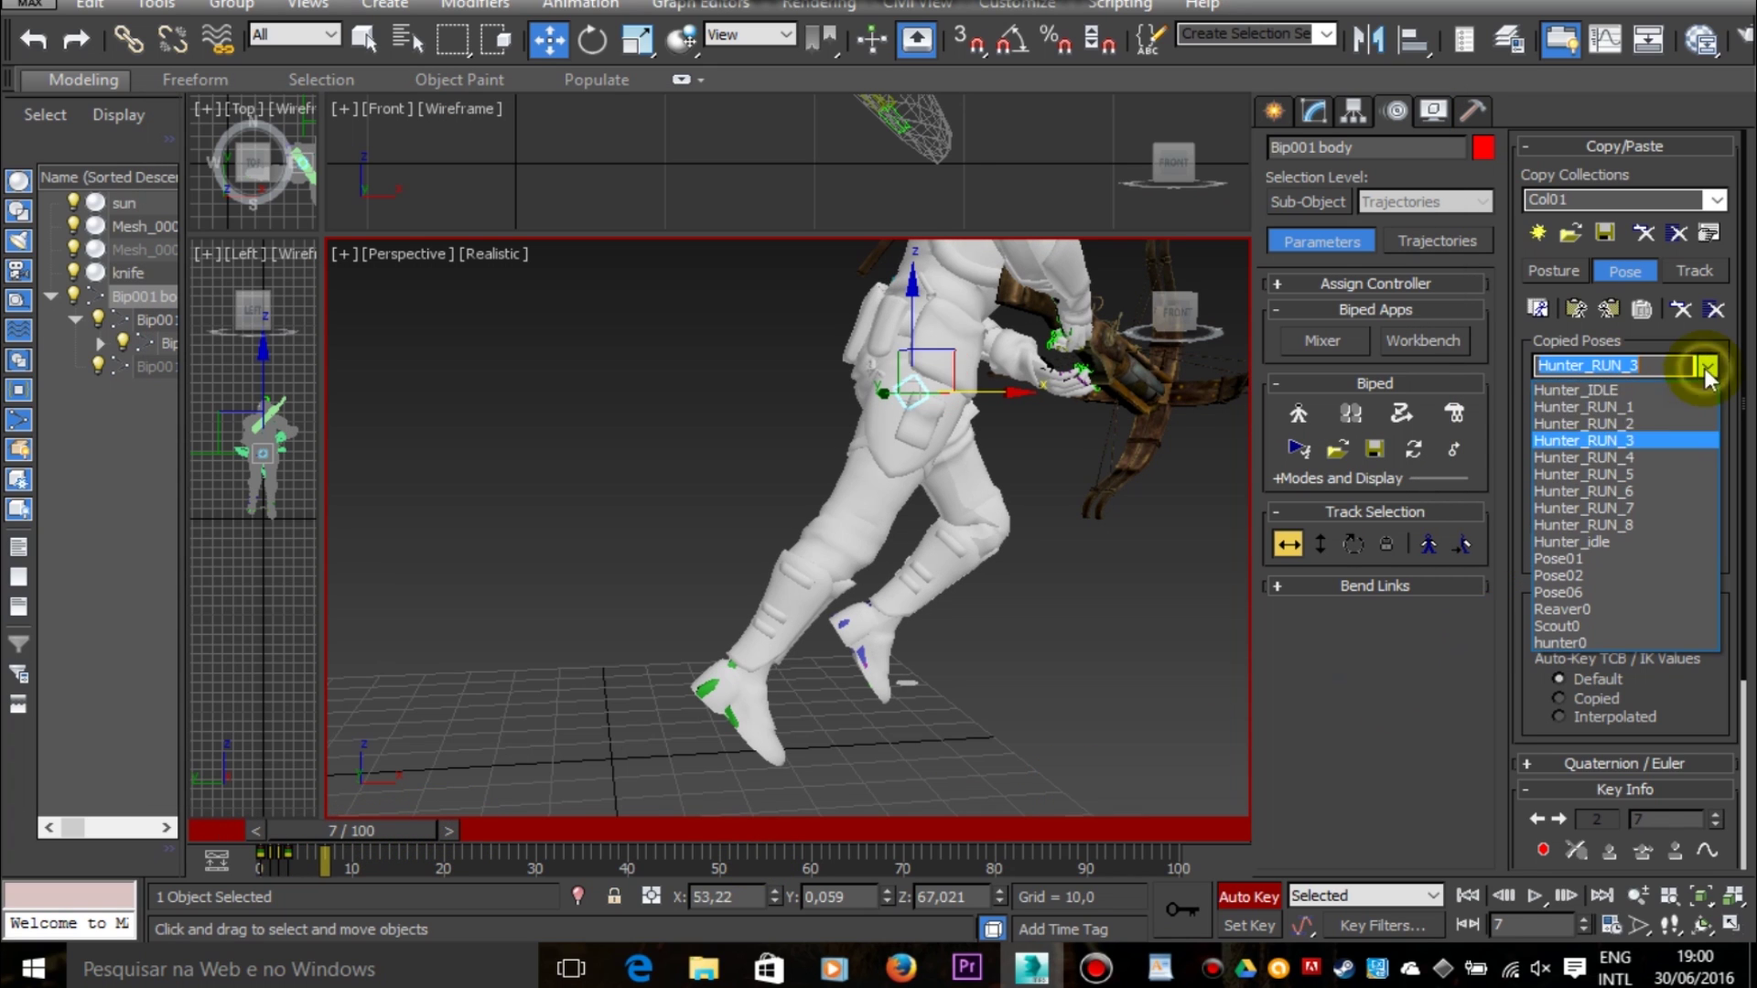
click(1647, 448)
click(1583, 316)
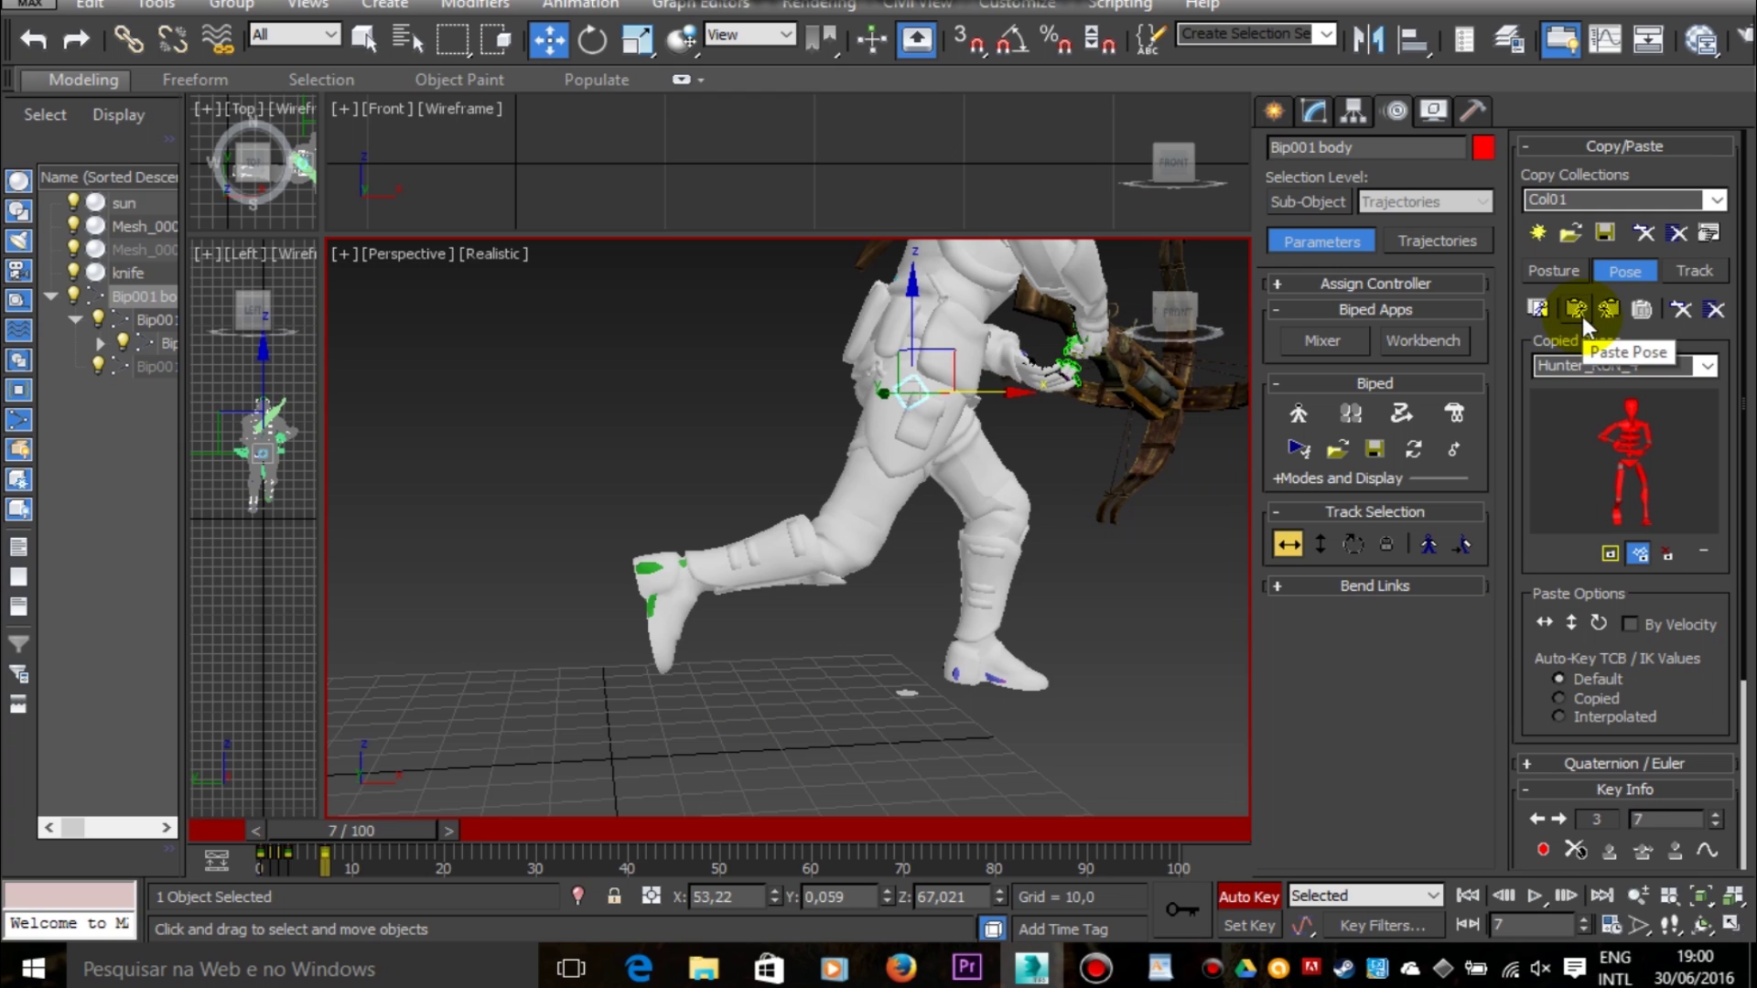
Step: Move the biped body forward at frame 7 to X about 80.5 and scrub through the stride
mouse_move(410, 829)
mouse_down()
mouse_move(320, 831)
mouse_move(404, 831)
mouse_up()
key(w)
click(995, 395)
drag(994, 395, 1138, 371)
drag(406, 829, 360, 810)
key(w)
Step: Lower the biped body slightly at frame 7 to Z about 66, checking the foot height in the Front view
drag(821, 320, 821, 326)
middle_drag(941, 138, 1338, 199)
mouse_move(374, 843)
mouse_down()
mouse_move(287, 831)
mouse_move(422, 826)
mouse_move(331, 815)
mouse_move(371, 811)
mouse_up()
key(w)
Step: Check the pose 5 spacing note in WordPad and lower the biped body at frame 7 to Z about 64
click(1162, 968)
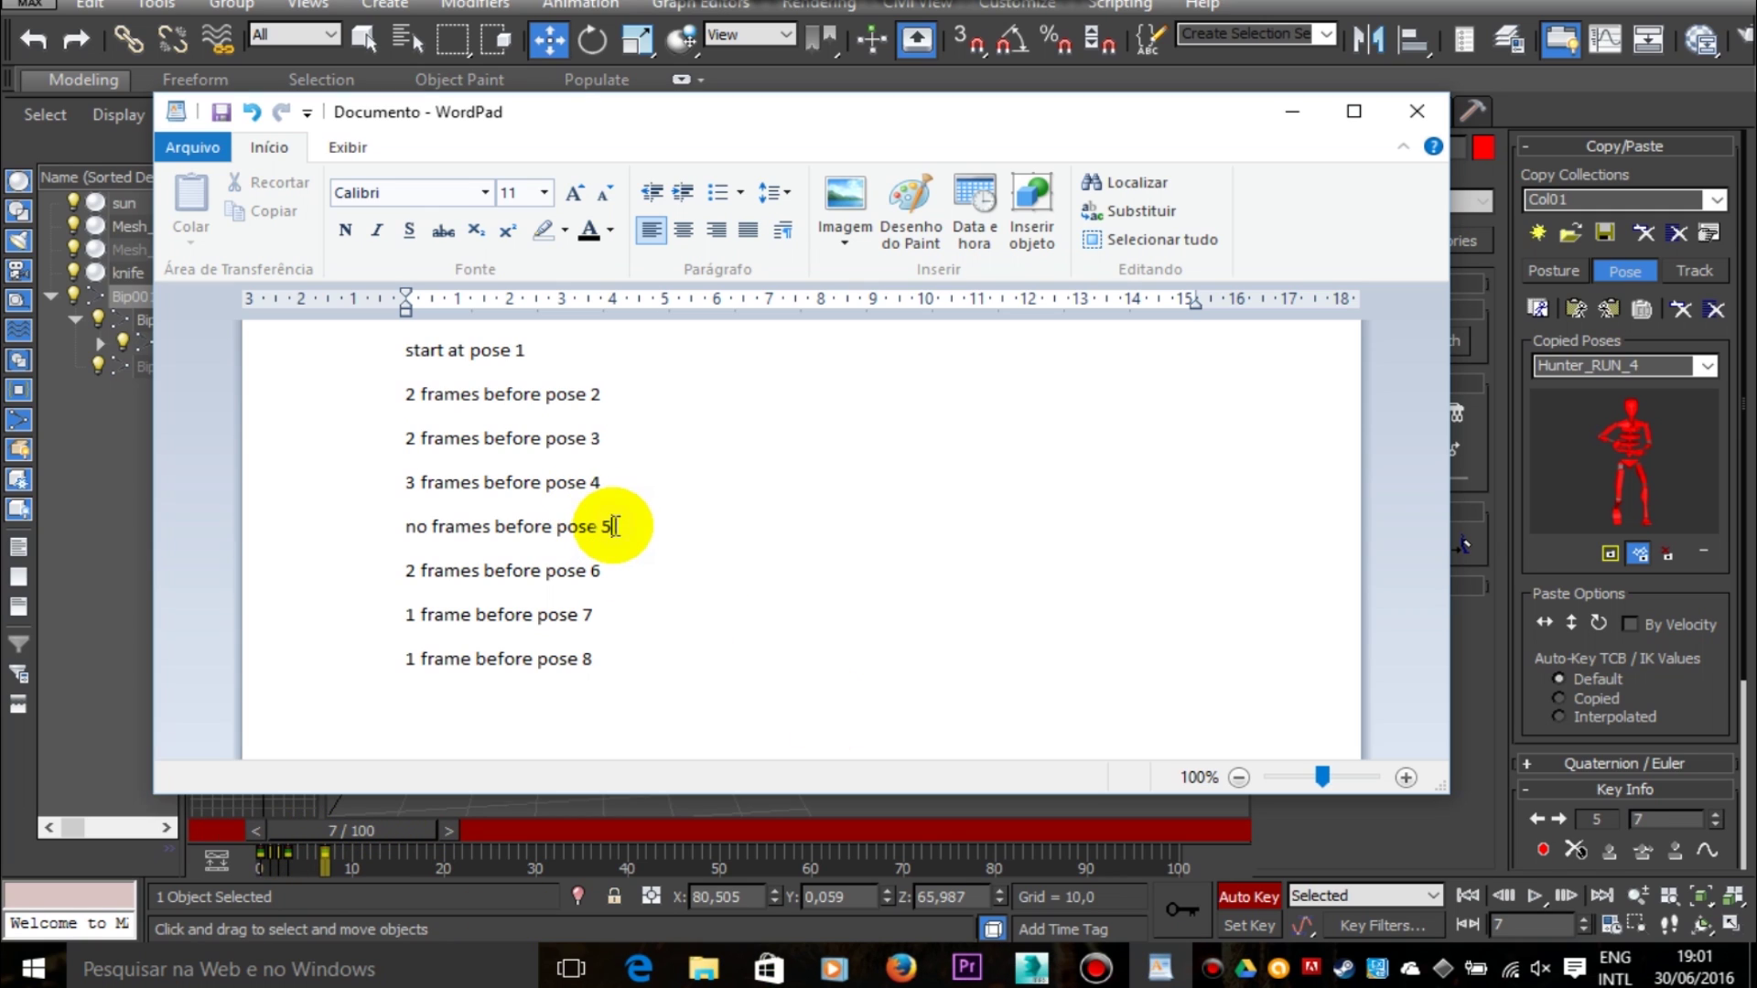
triple_click(586, 529)
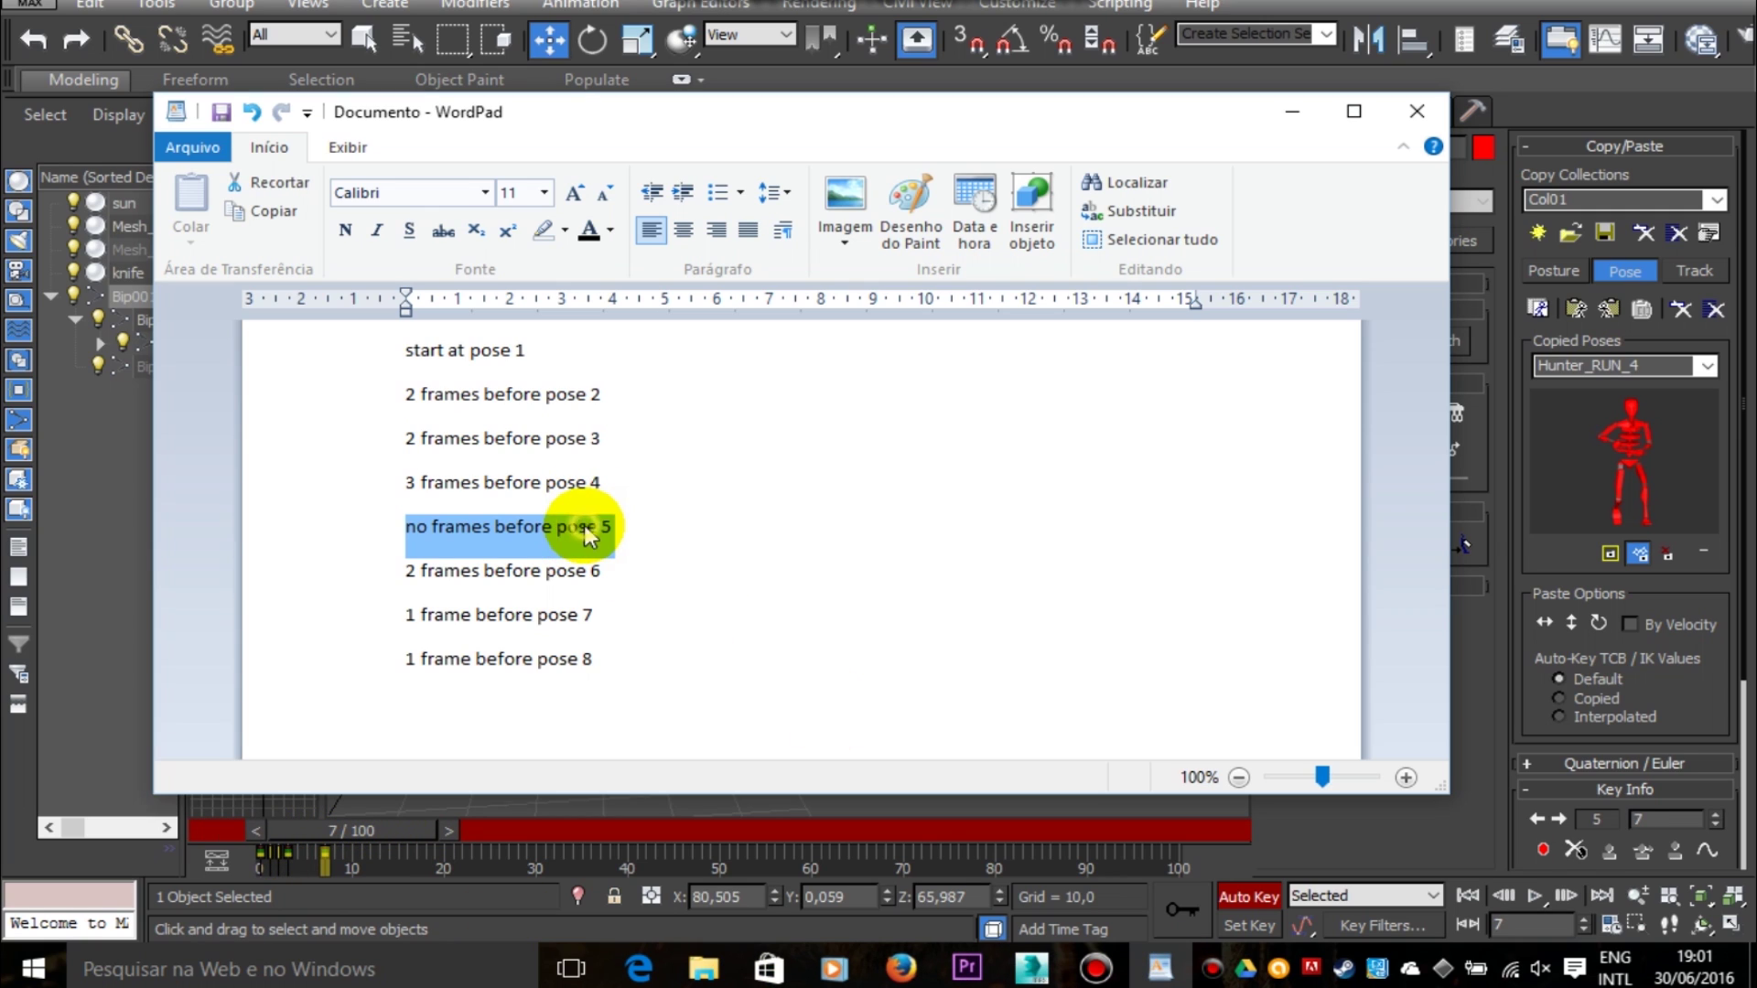
click(361, 832)
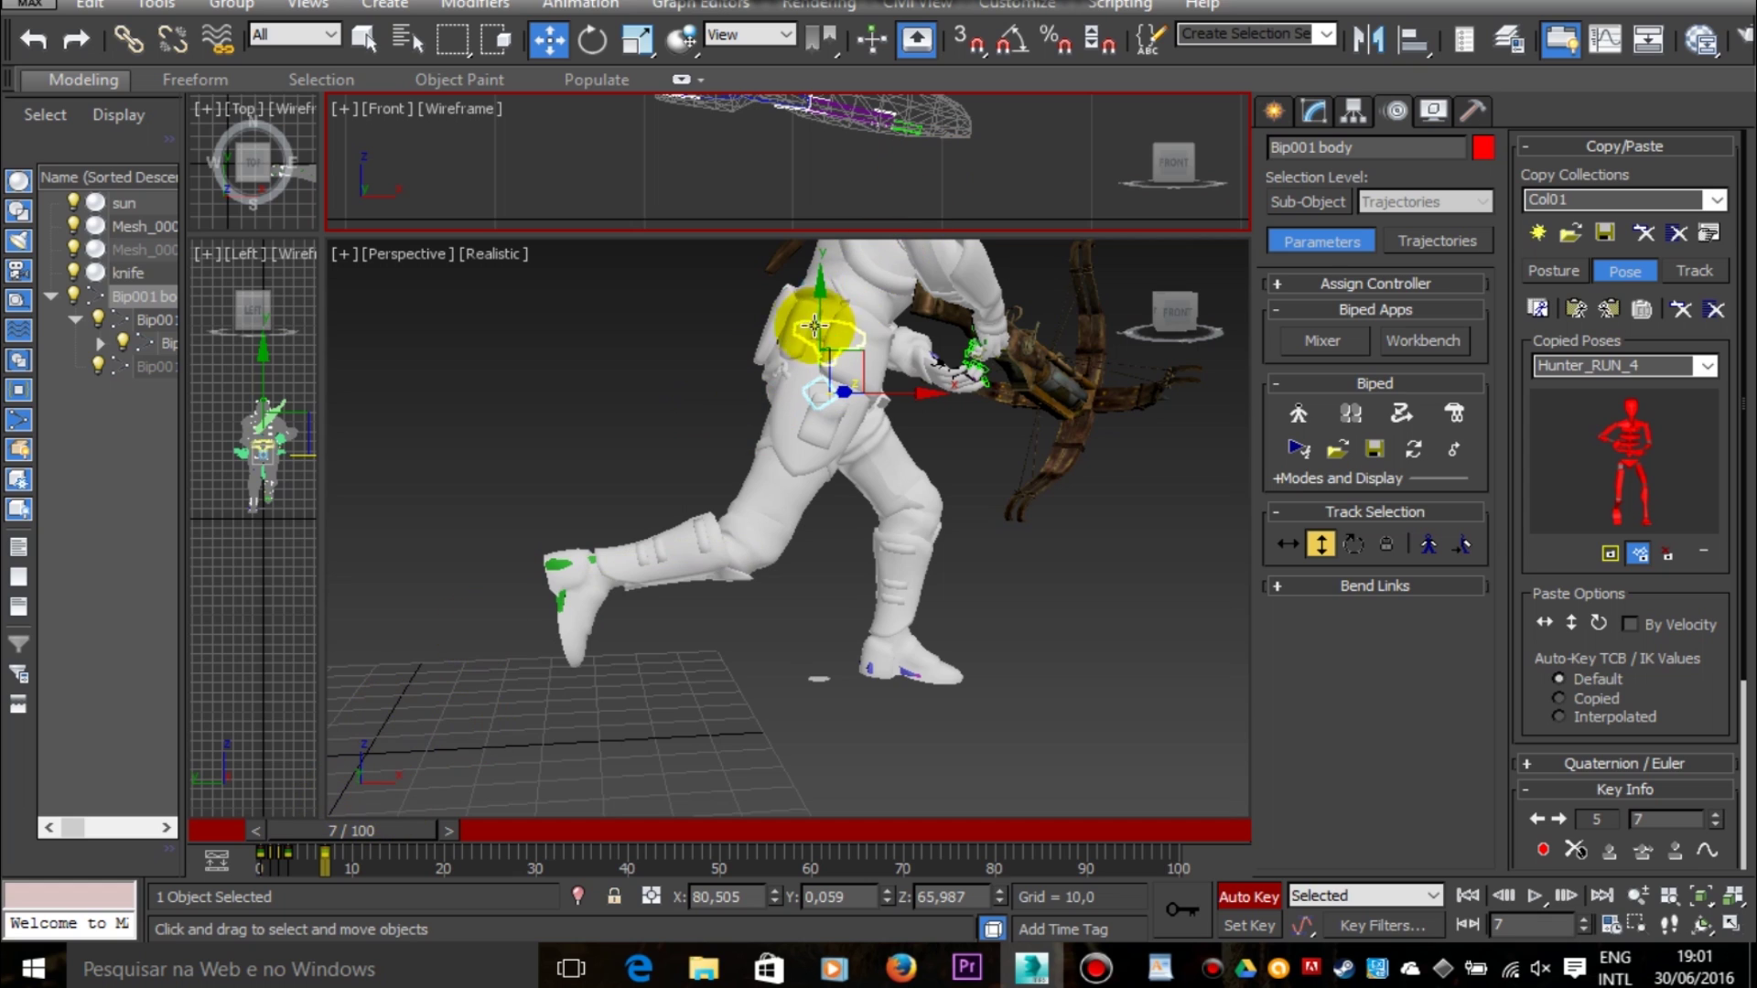
click(659, 391)
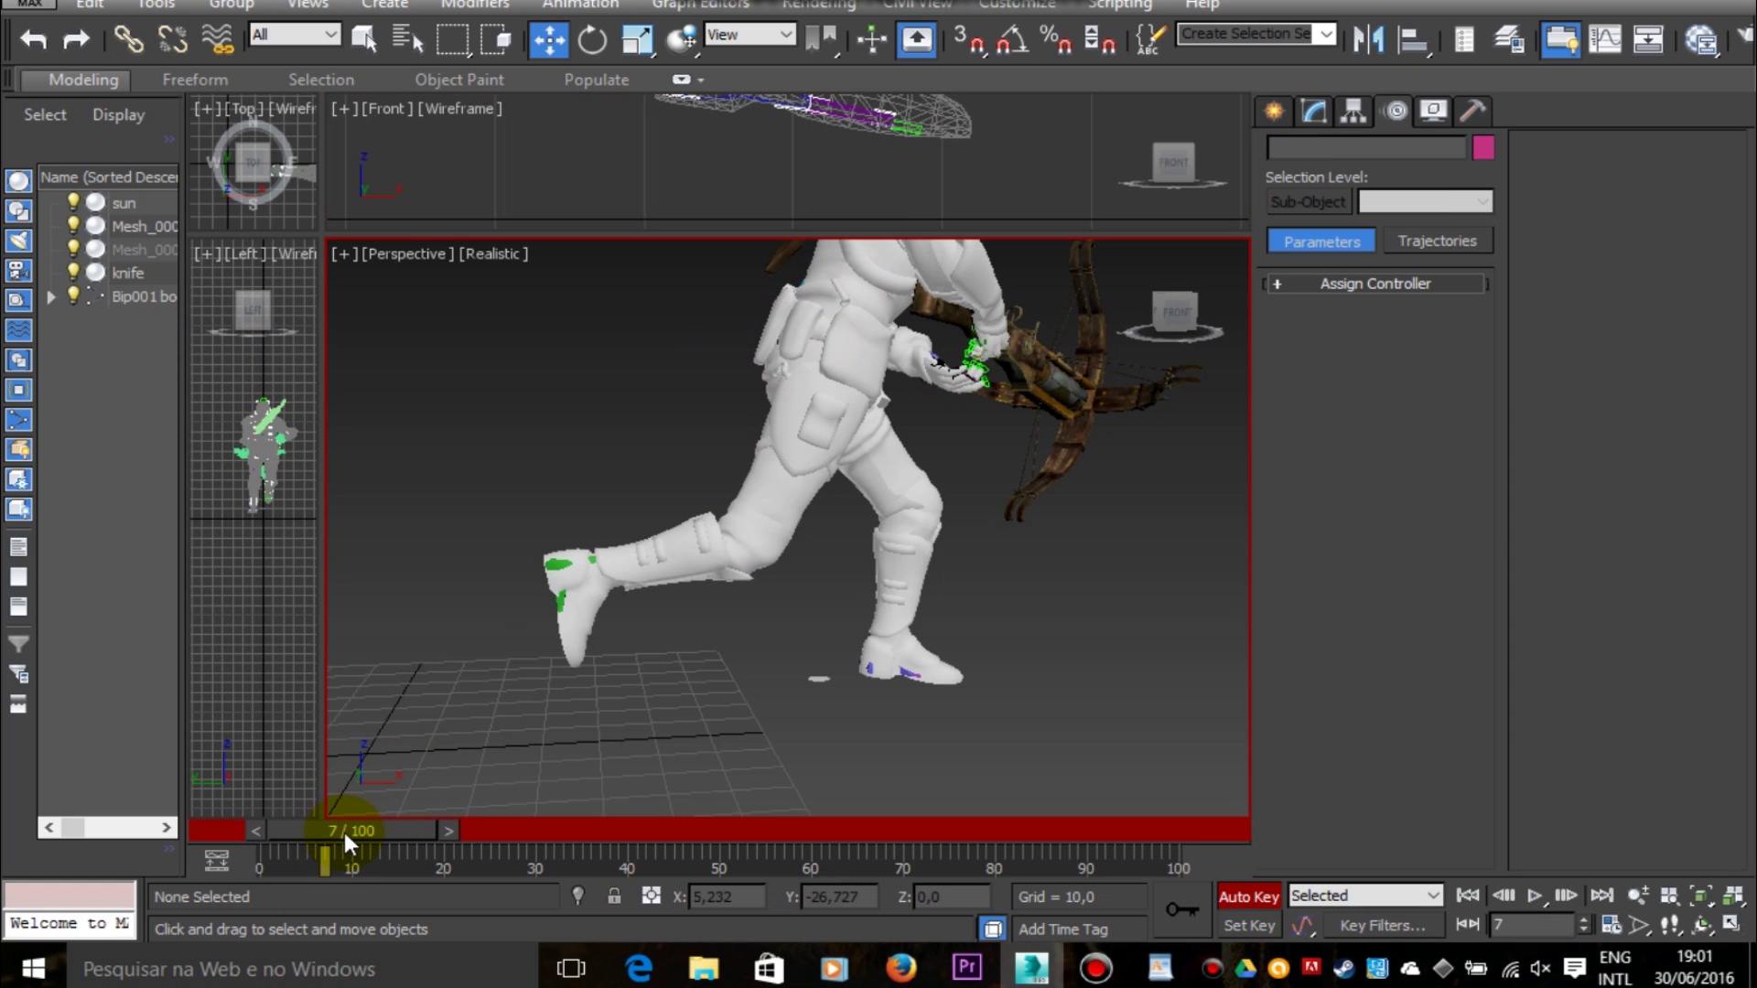
click(139, 297)
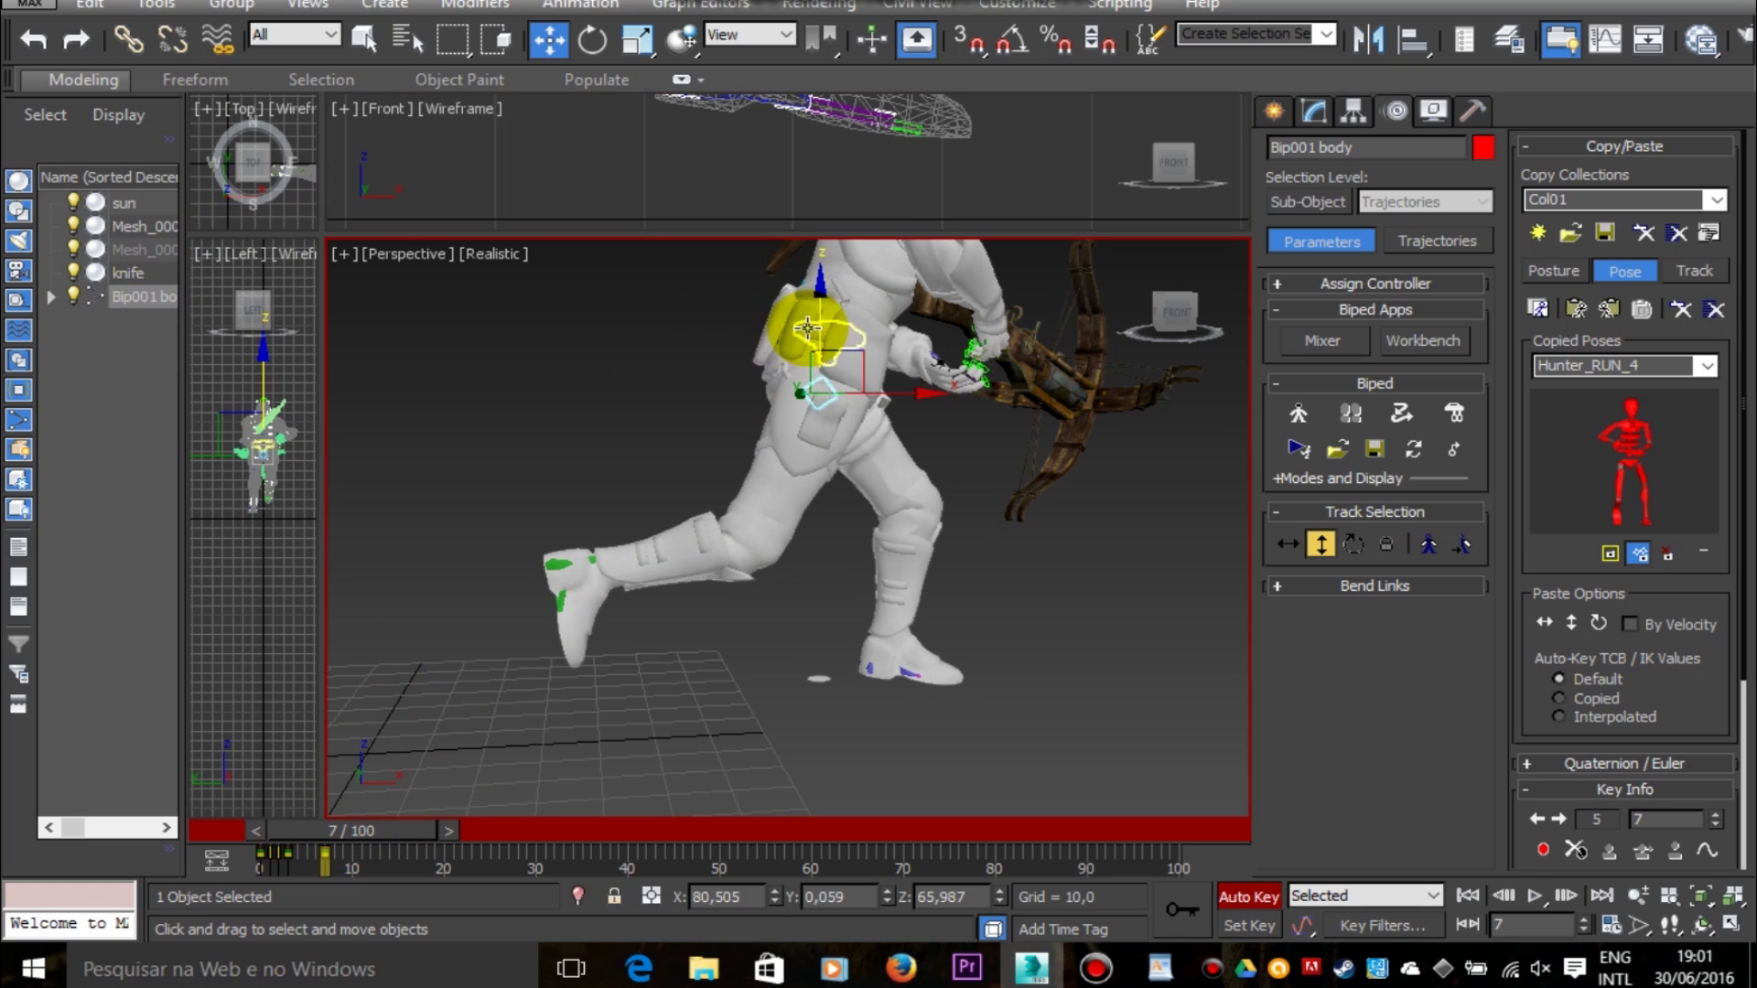
drag(818, 321, 818, 331)
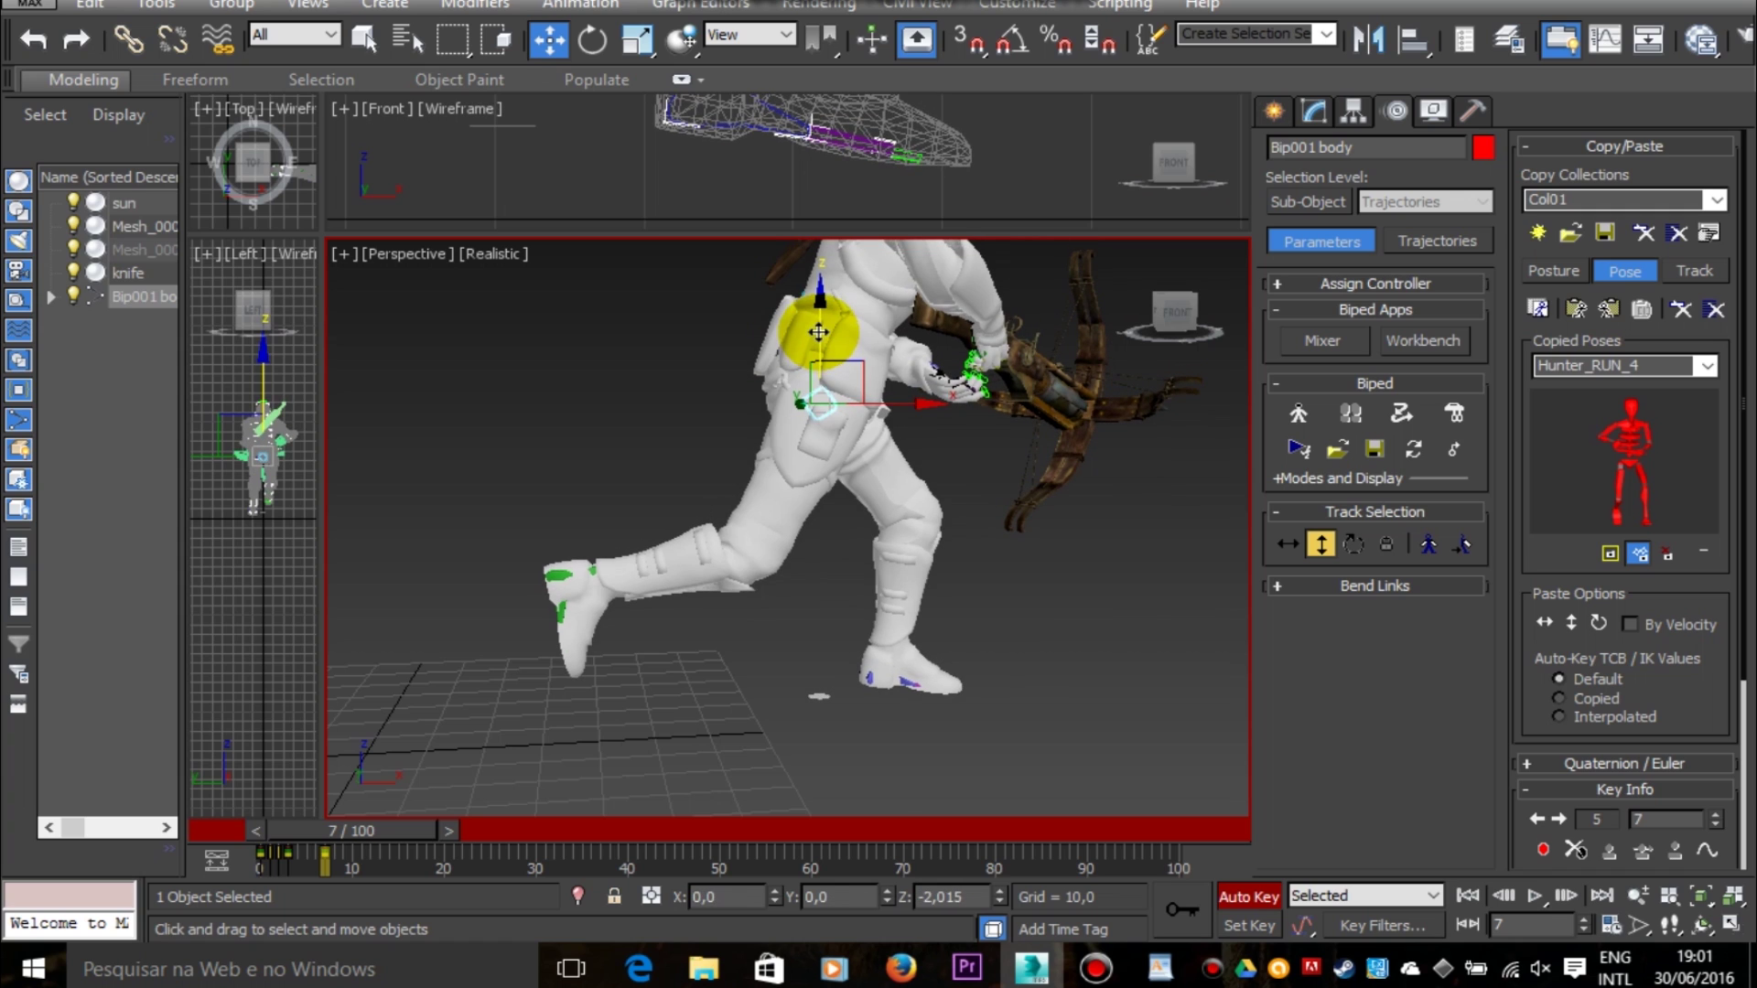
mouse_move(366, 830)
mouse_down()
mouse_move(405, 827)
mouse_move(344, 825)
mouse_move(427, 828)
mouse_move(326, 820)
mouse_move(385, 811)
mouse_move(342, 807)
mouse_move(375, 800)
mouse_up()
key(w)
Step: Raise the biped body by about 0.9 units at frame 3 and scrub ahead to compare with frame 7
middle_drag(774, 141, 39, 115)
right_click(459, 281)
drag(667, 342, 669, 338)
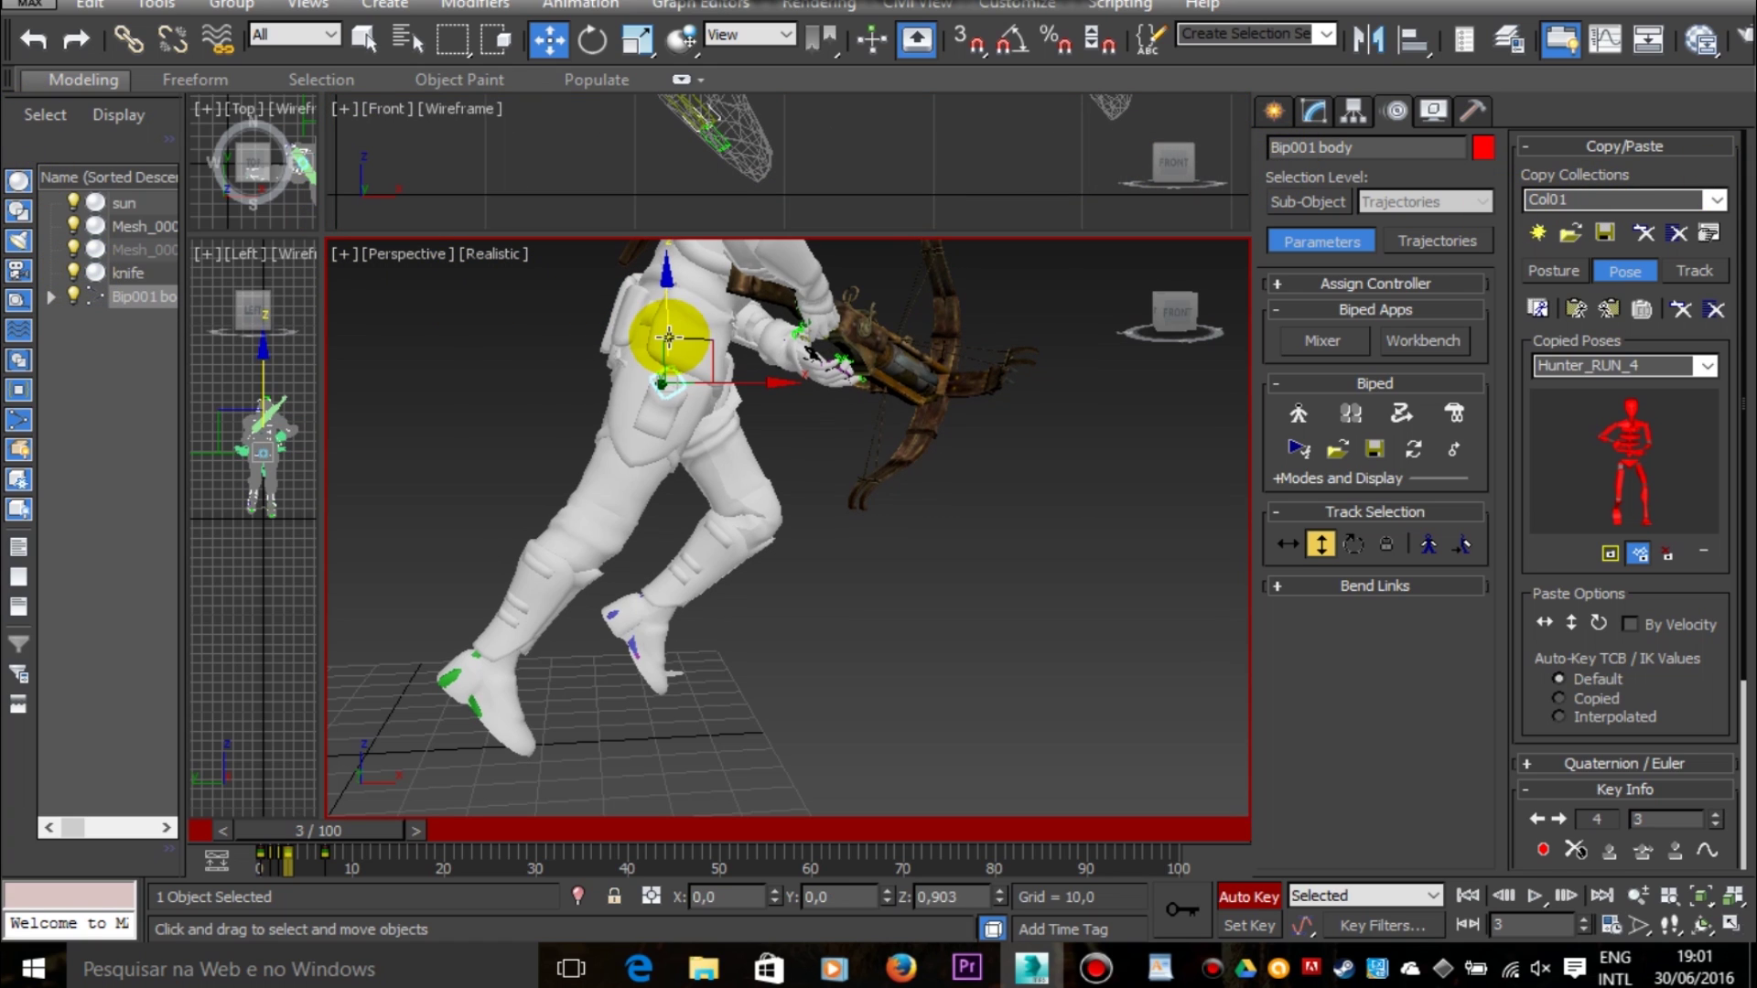
drag(292, 827, 351, 812)
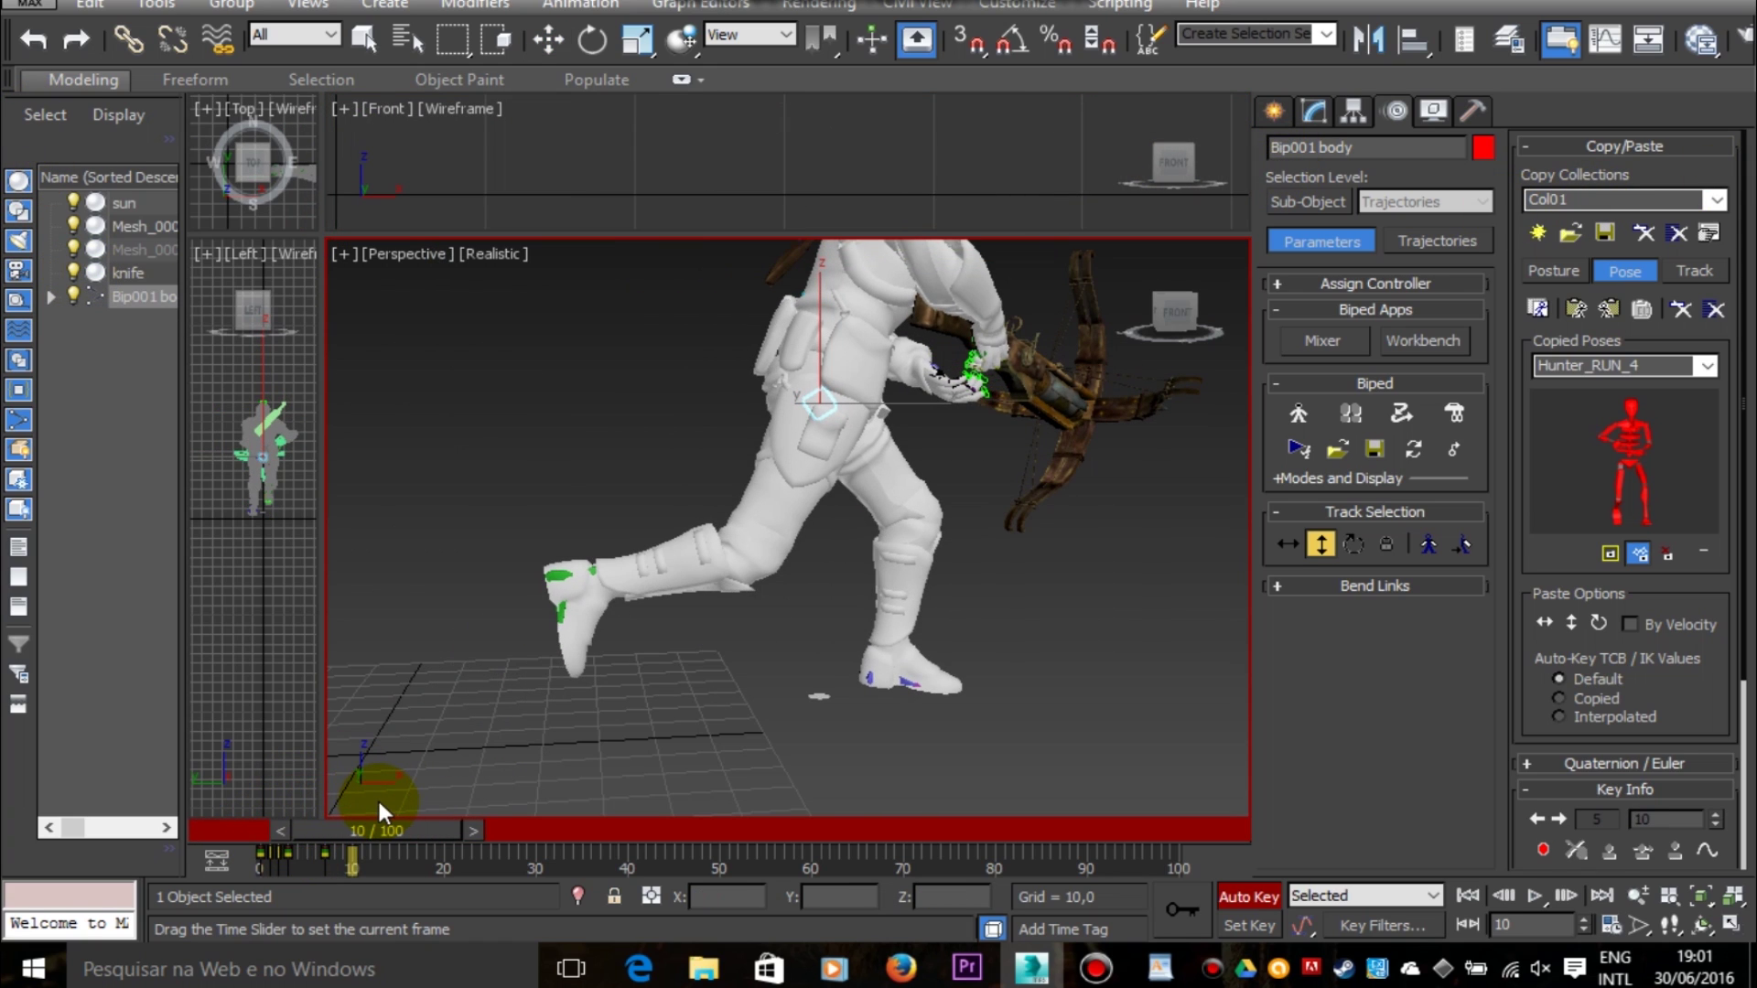
drag(380, 801, 355, 801)
Step: Recheck the spacing notes in WordPad and paste Hunter_RUN_5 onto the biped at frame 8
click(1168, 967)
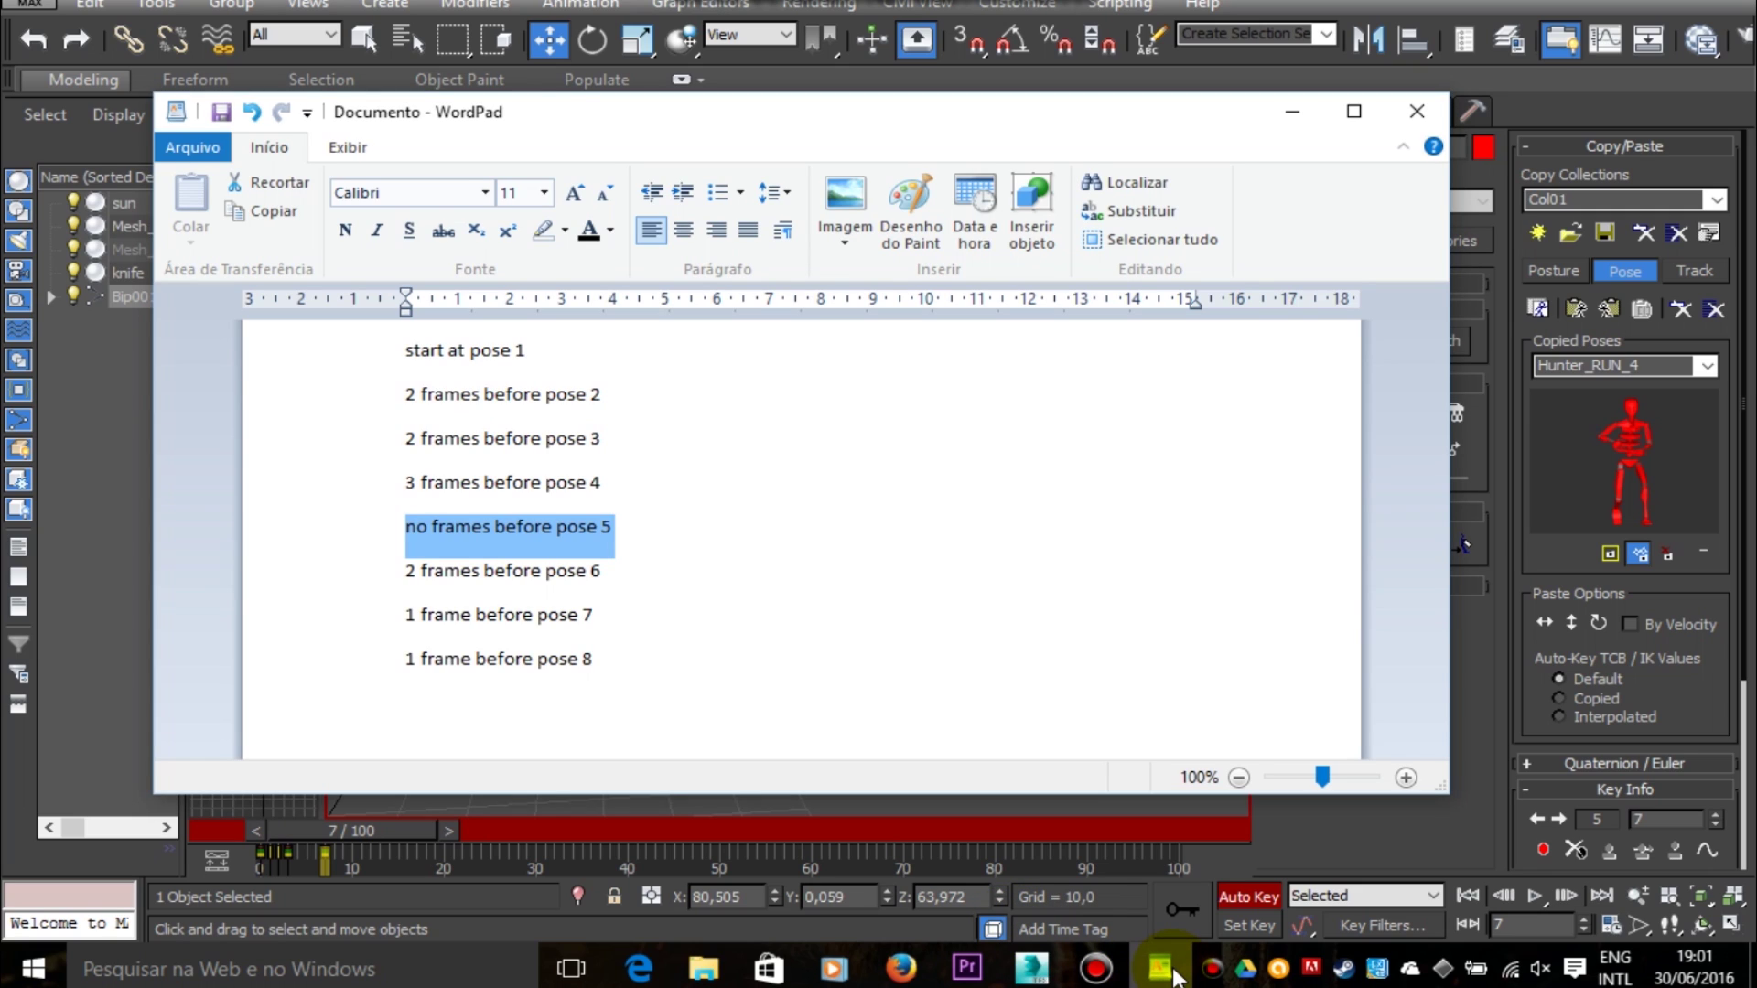
click(1161, 970)
click(452, 830)
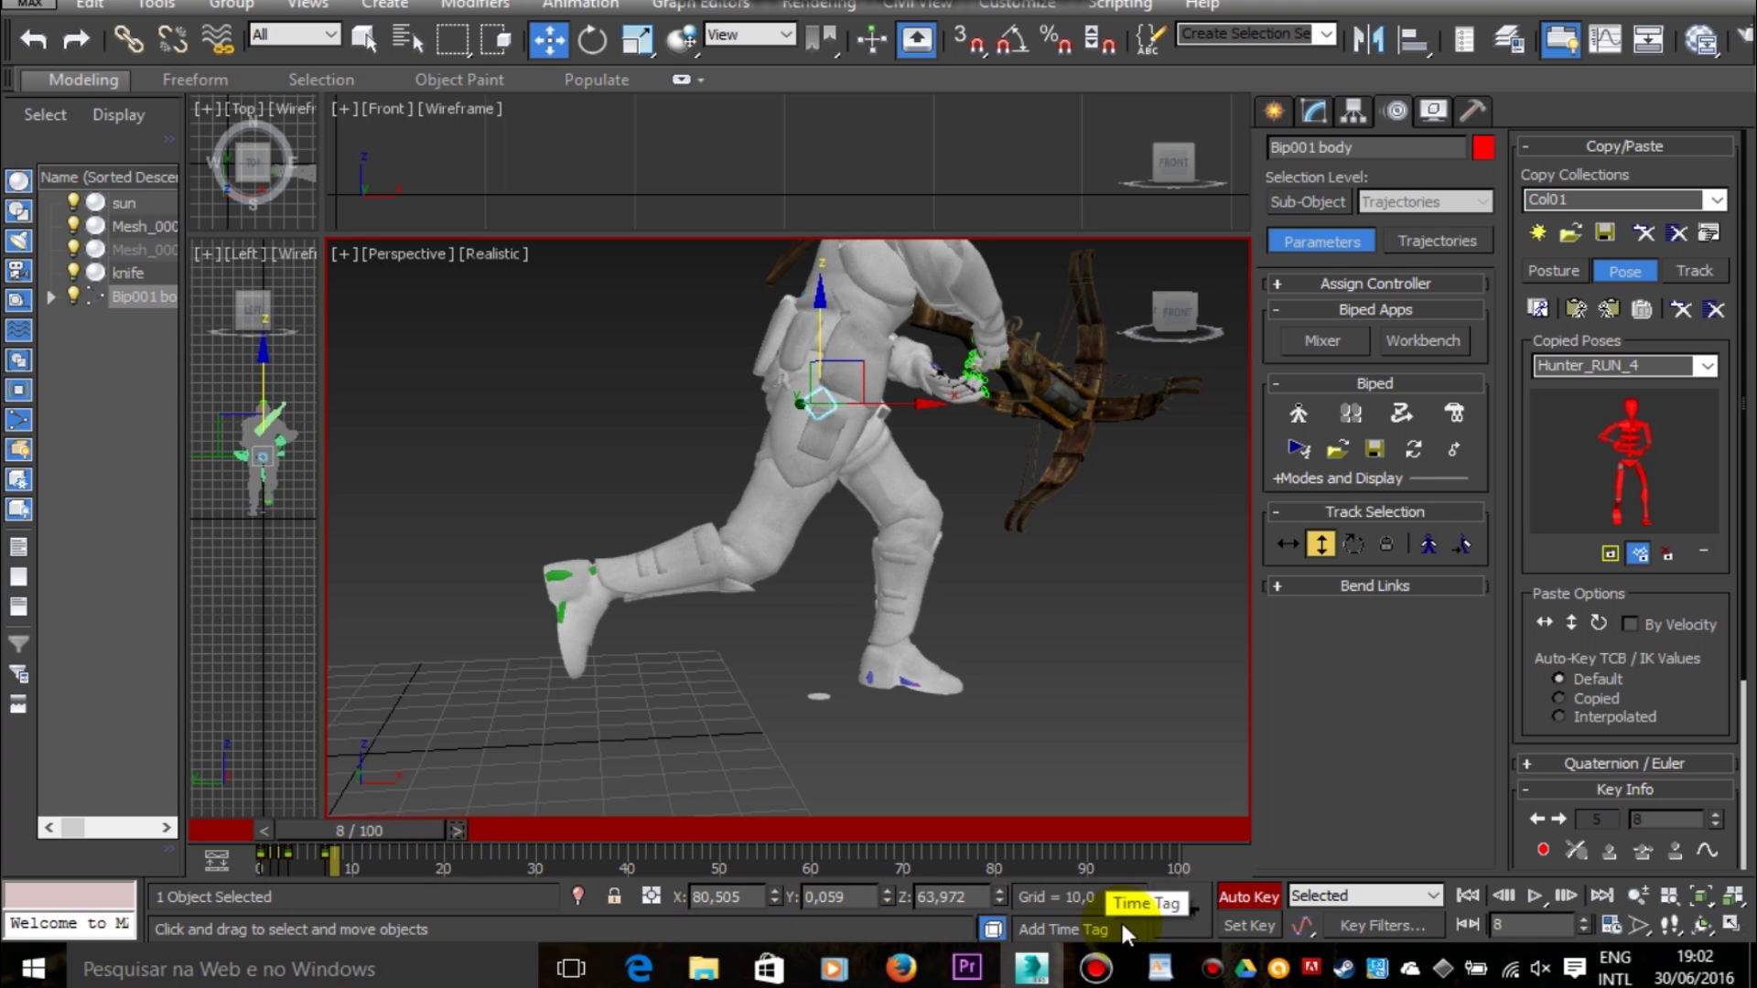
click(1163, 971)
click(1162, 972)
click(1162, 972)
click(1162, 972)
click(1707, 366)
click(1558, 392)
click(1574, 310)
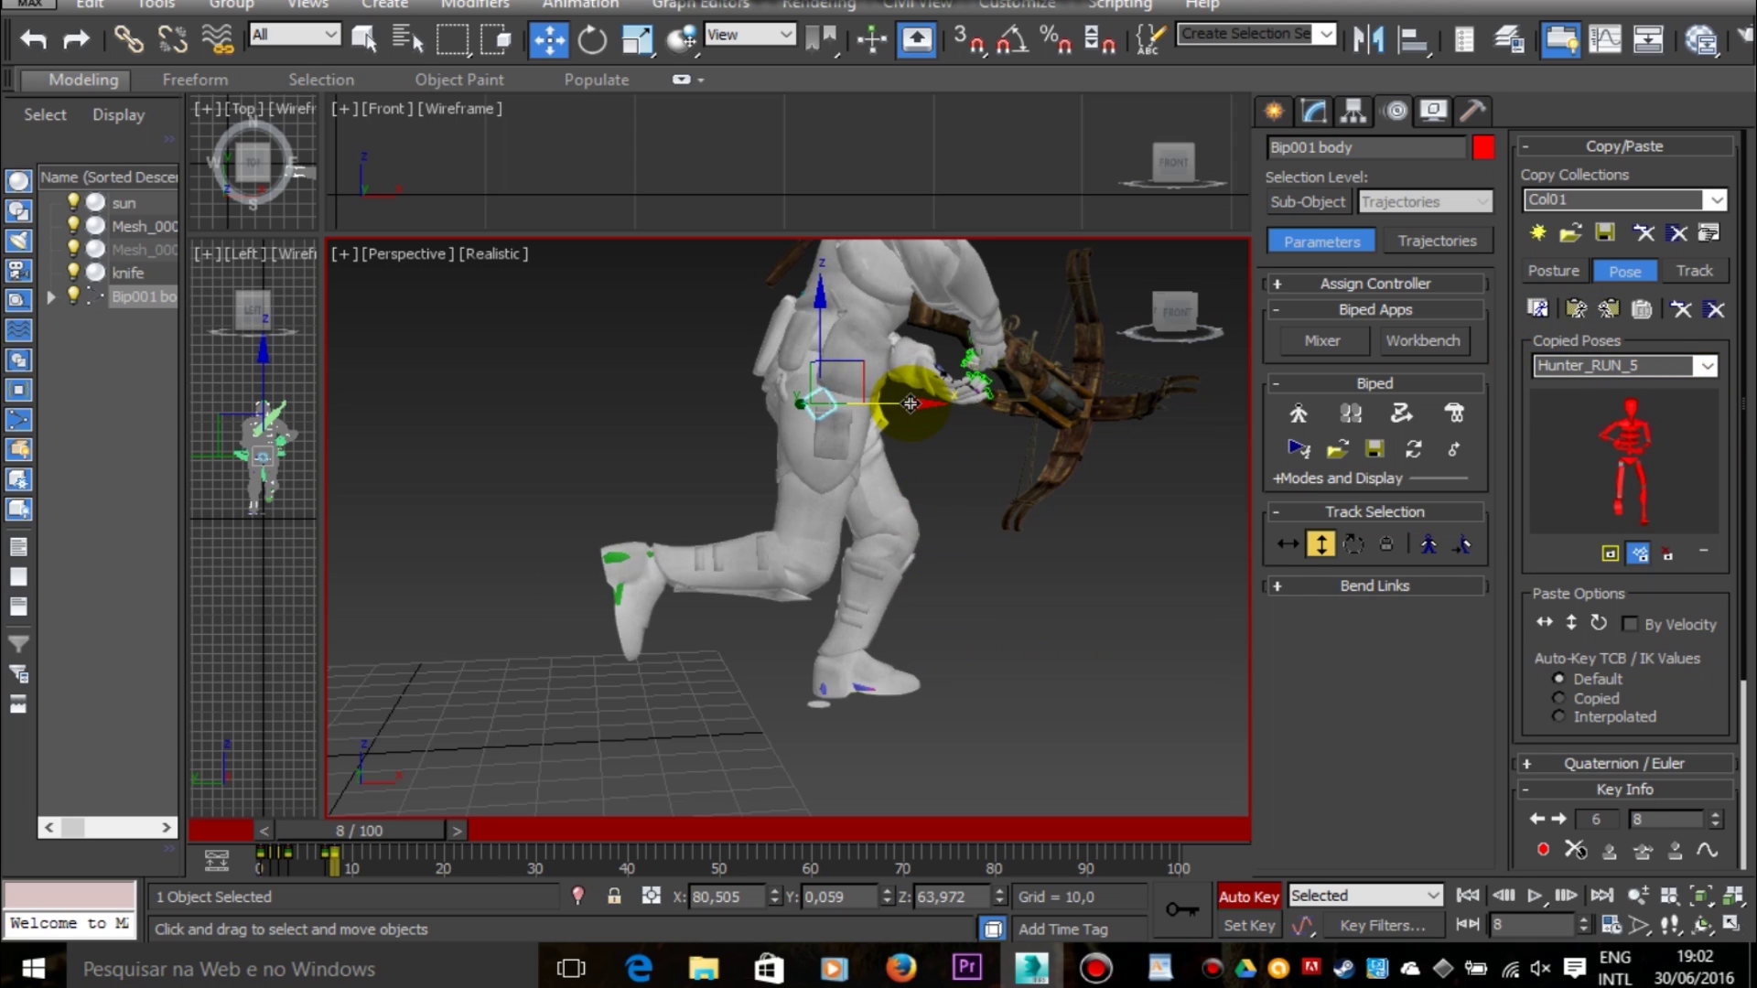
Step: Move the biped body at frame 8 forward to X about 88.4 and down to Z about 59.7
drag(920, 404, 967, 404)
middle_drag(794, 163, 0, 188)
drag(858, 339, 858, 356)
middle_drag(1010, 216, 1053, 162)
drag(861, 371, 869, 374)
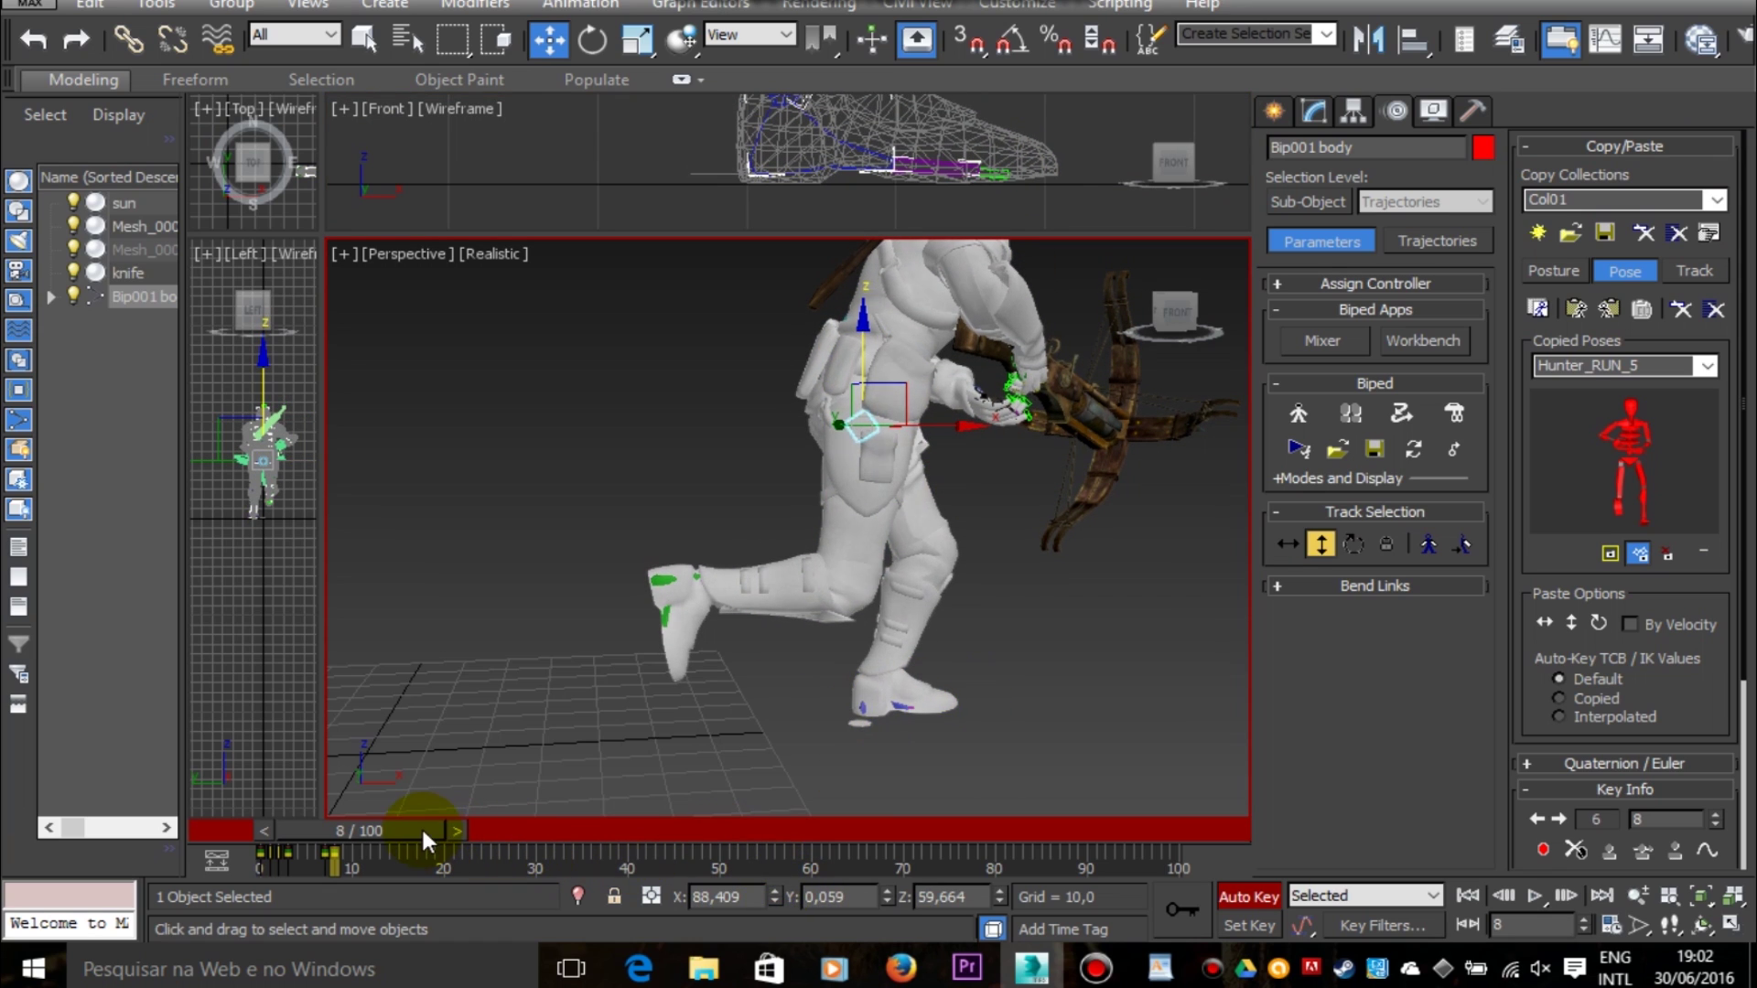
Step: Move the biped body at frame 8 forward to X about 96.4, scrubbing to compare with the neighbouring frames
mouse_move(421, 829)
mouse_down()
mouse_move(316, 831)
mouse_move(427, 825)
mouse_up()
drag(942, 424, 972, 426)
mouse_move(417, 830)
mouse_down()
mouse_move(311, 831)
mouse_move(394, 831)
mouse_up()
key(w)
click(449, 828)
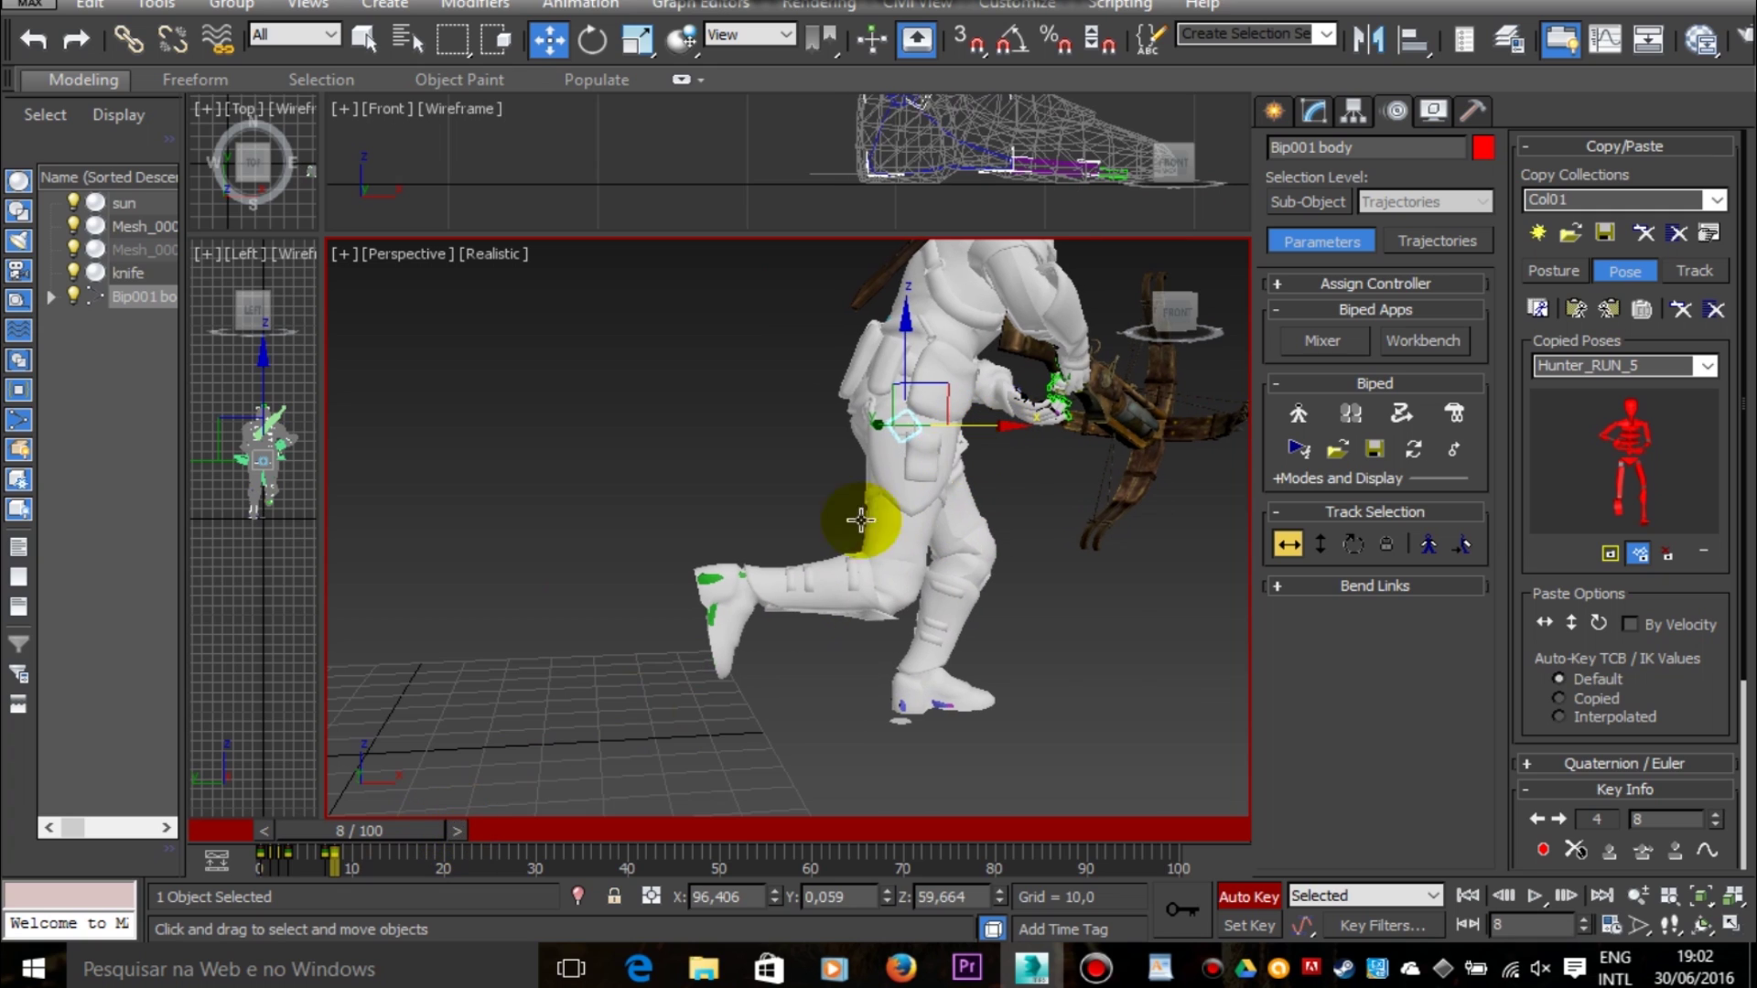
Step: Check the pose 6 spacing note in WordPad and paste Hunter_RUN_6 onto the biped at frame 11
drag(304, 827, 311, 824)
click(1162, 968)
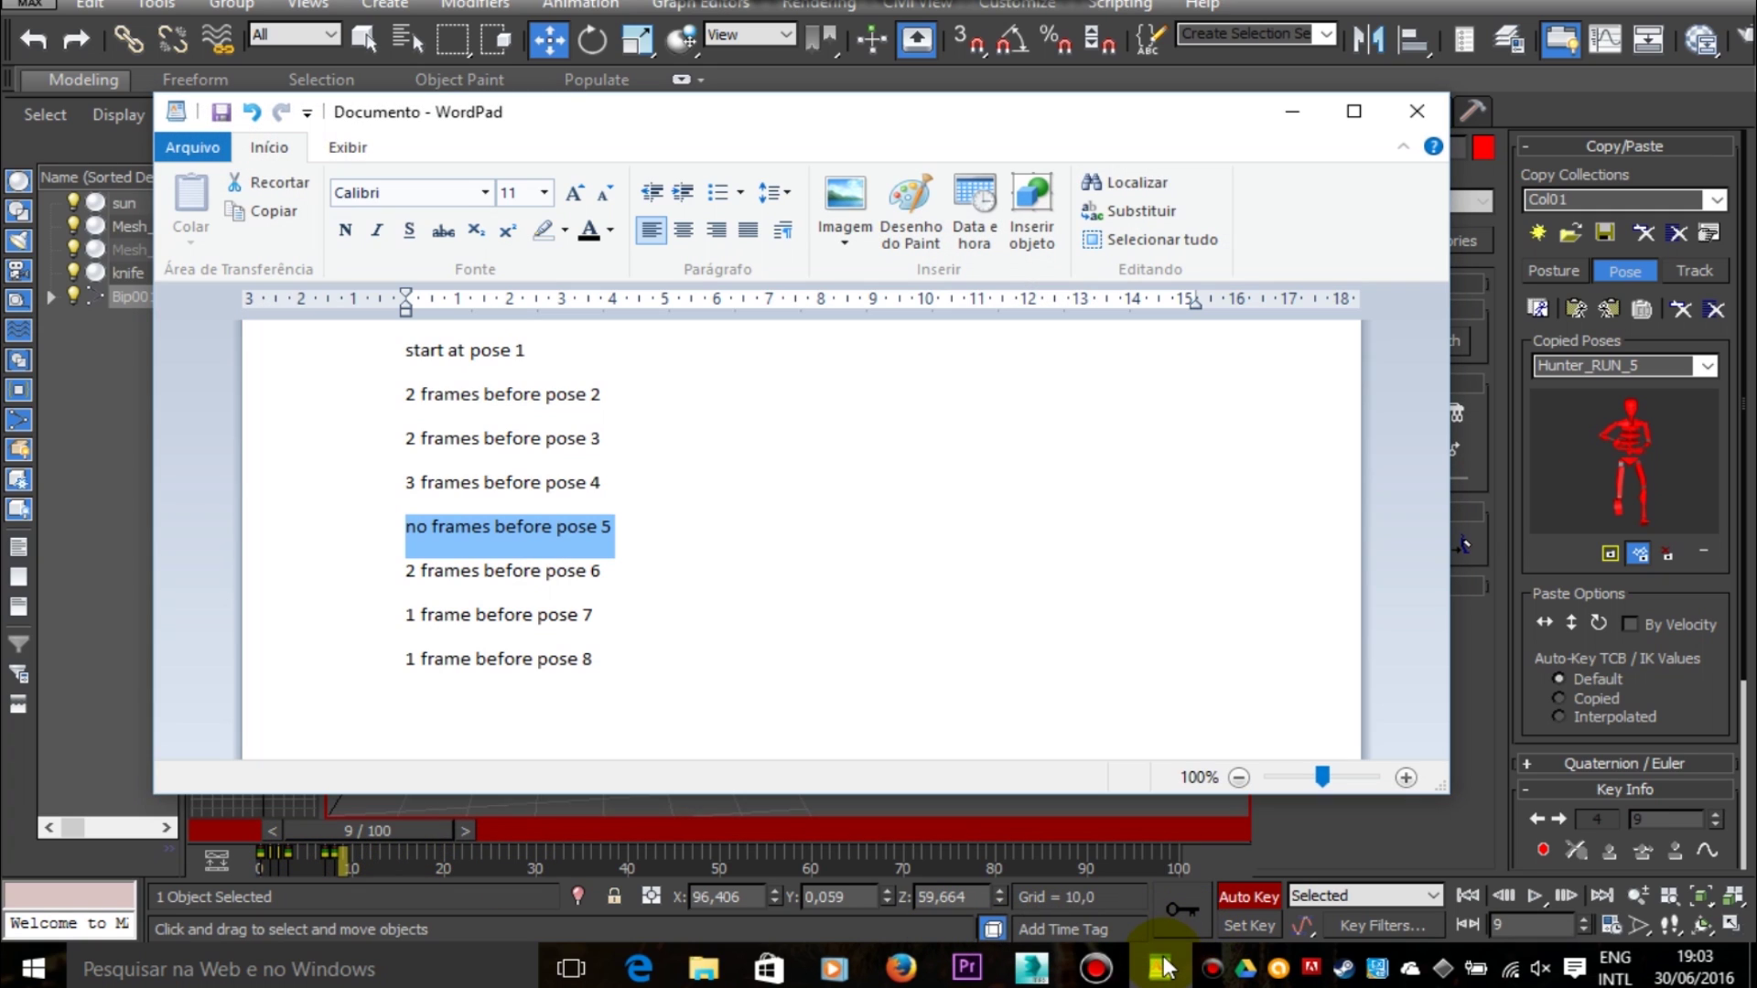
double_click(451, 570)
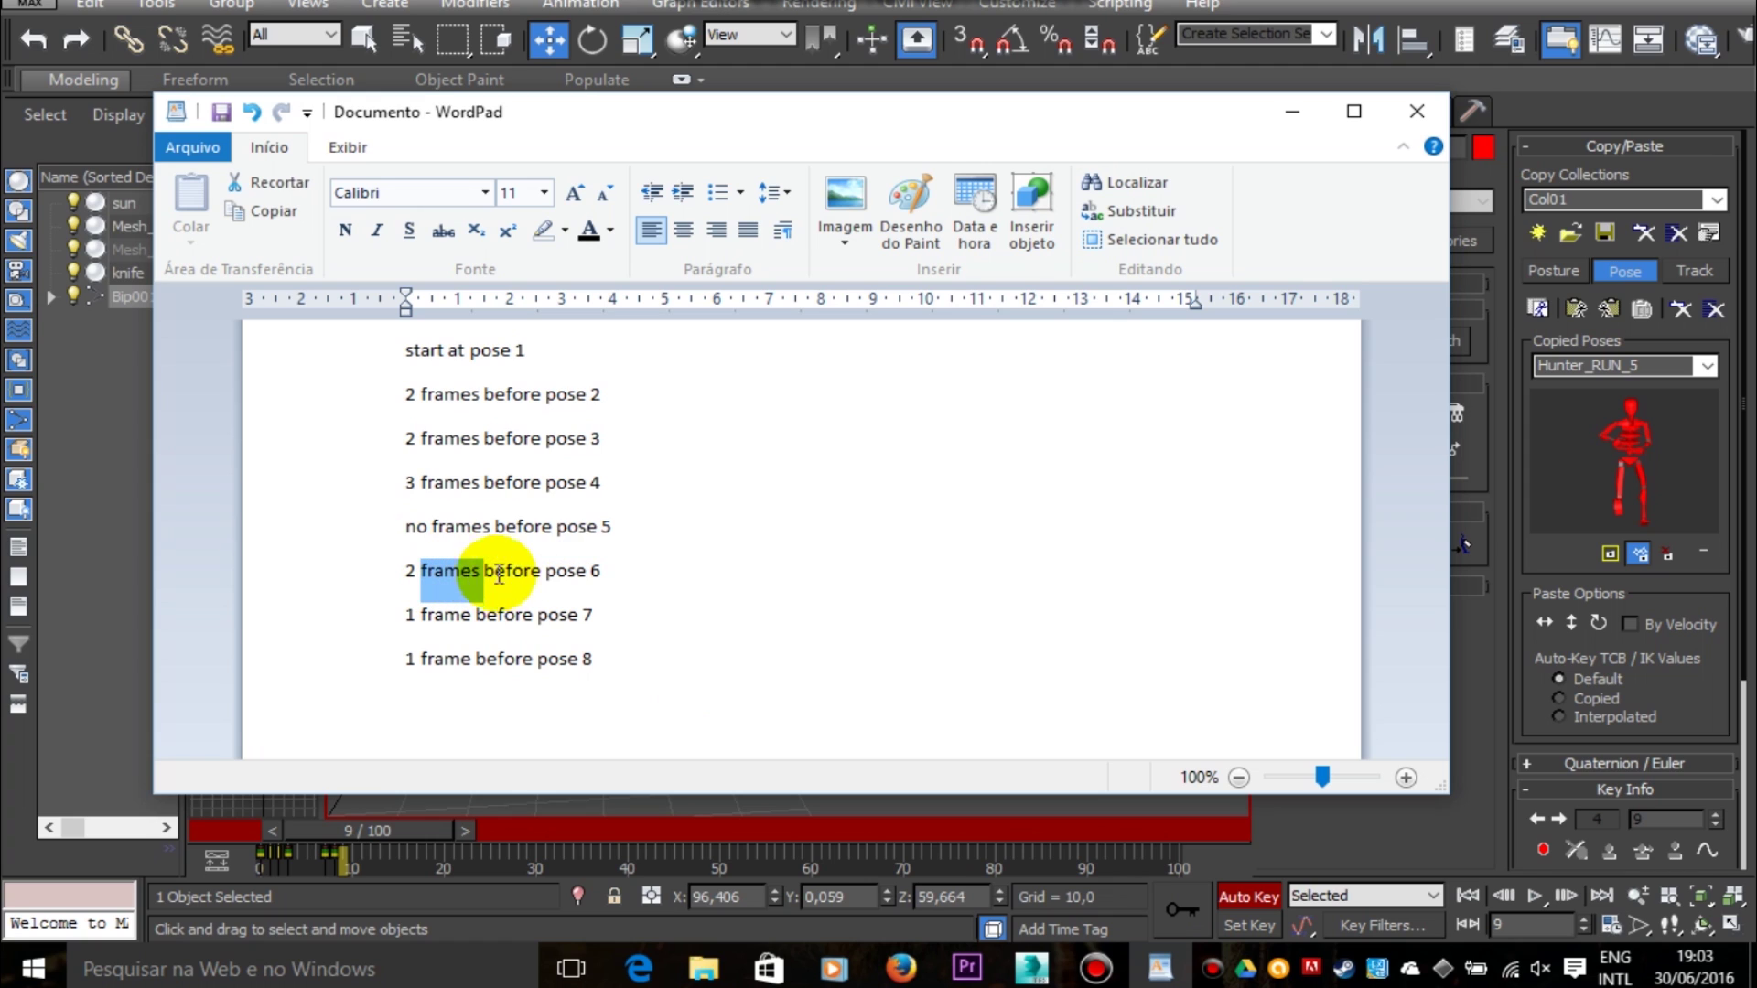
drag(373, 831, 476, 828)
click(1705, 364)
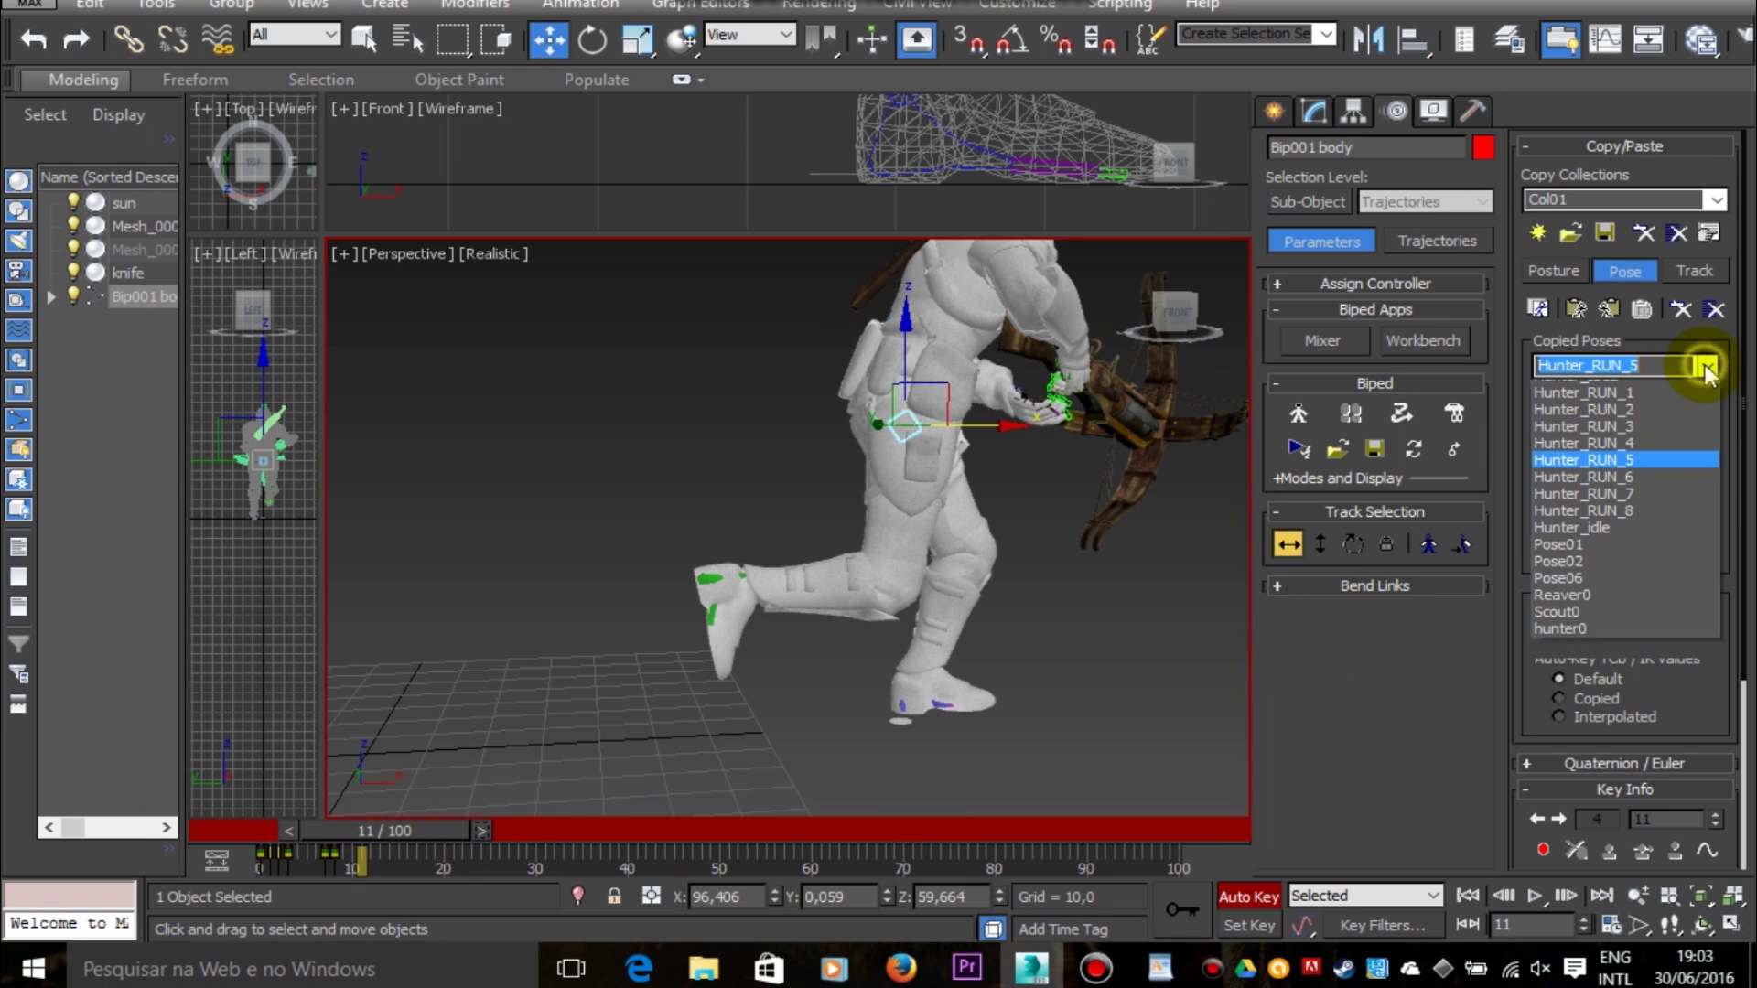
click(1677, 481)
click(1580, 316)
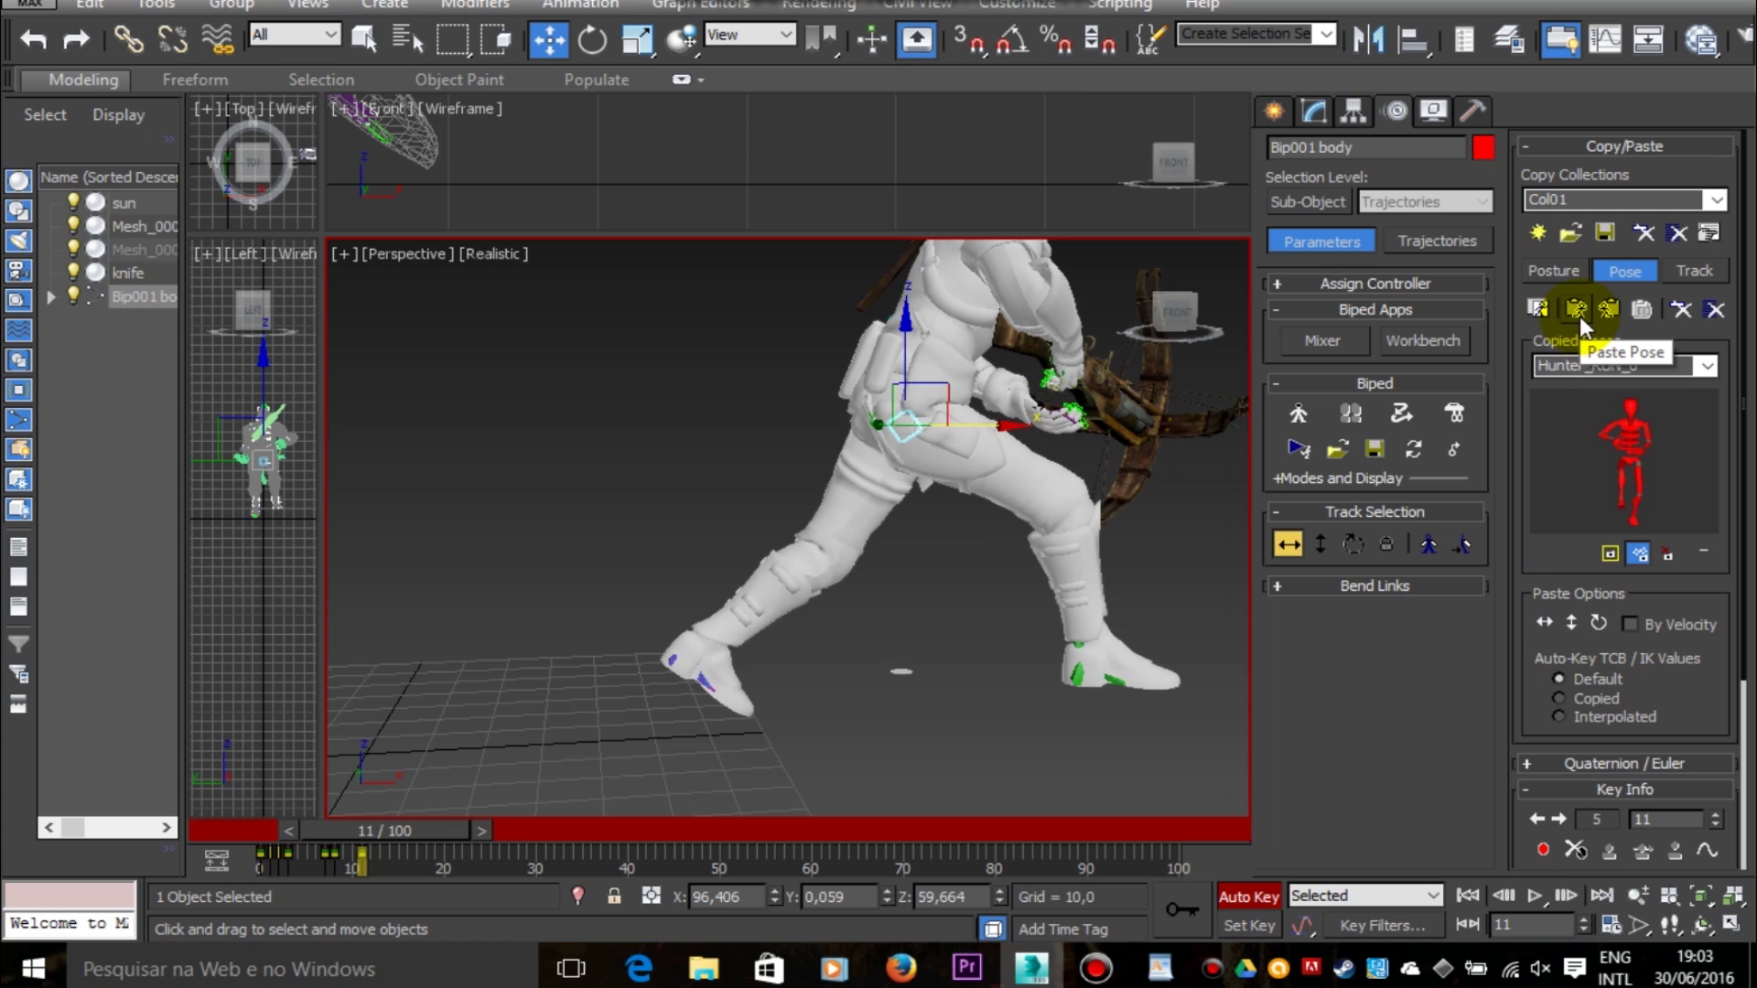
Step: Rotate the biped's left toe at frames 9 and 10 so the planted foot lies flatter on the ground
mouse_move(359, 831)
mouse_down()
mouse_move(321, 825)
mouse_move(342, 825)
mouse_up()
key(w)
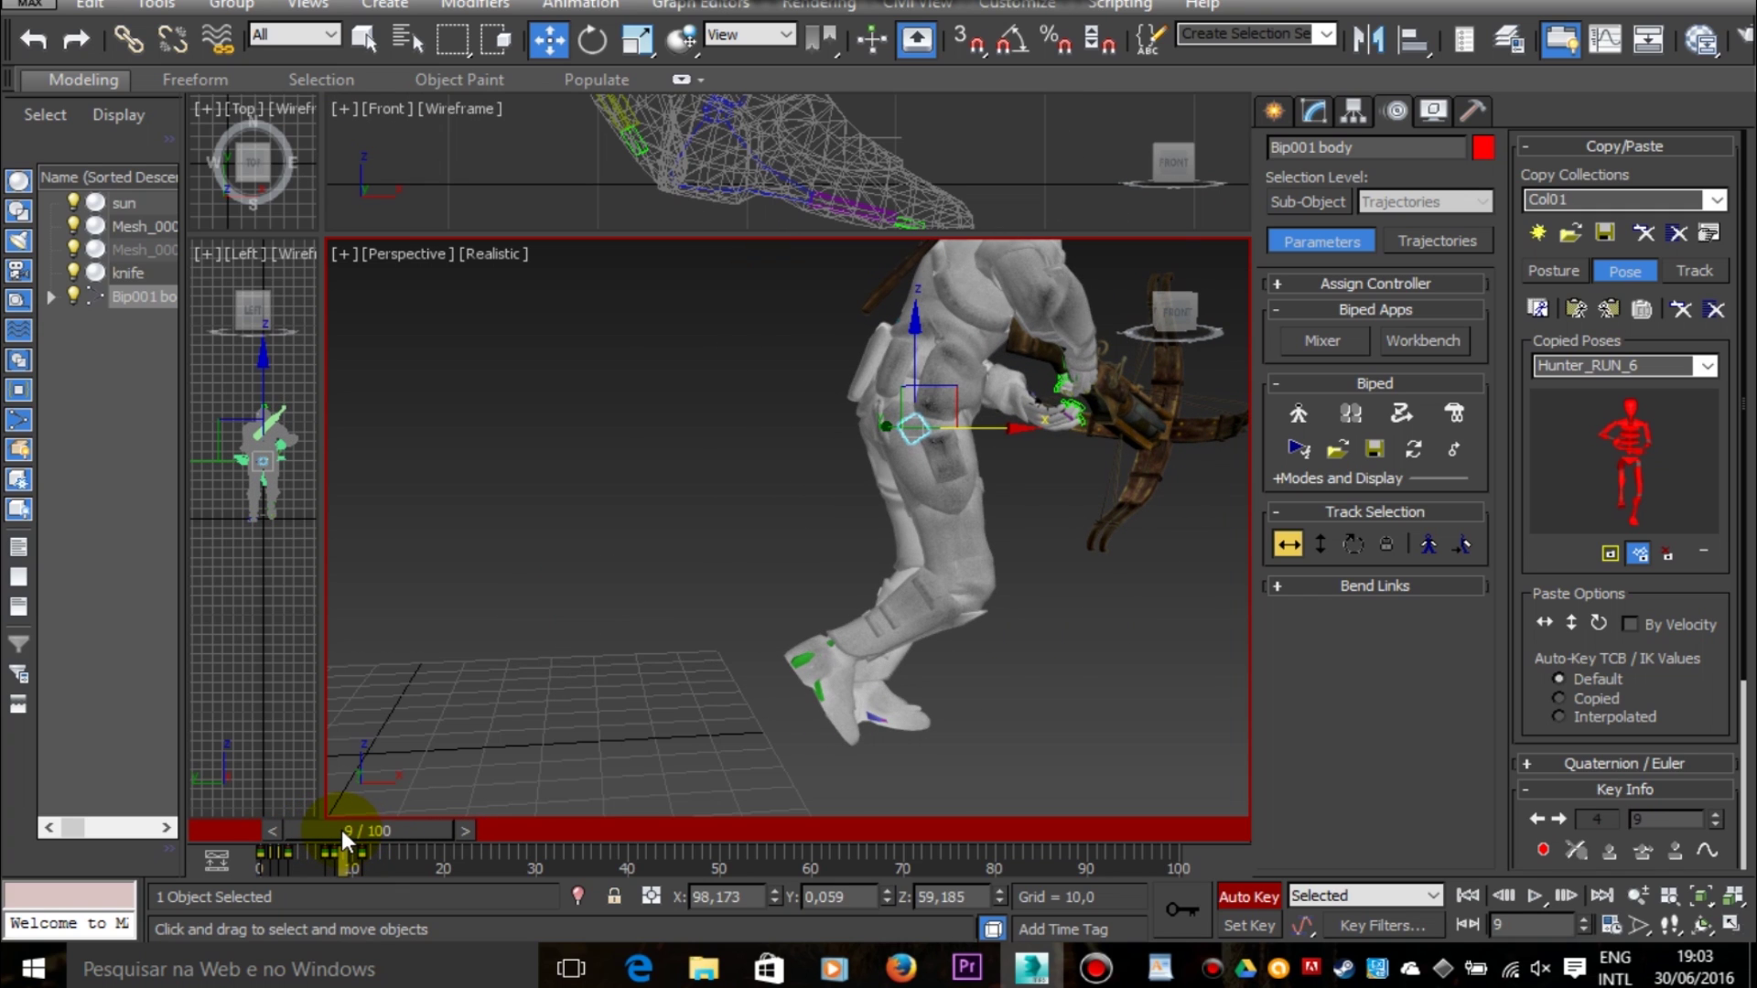
drag(350, 837, 348, 829)
click(889, 722)
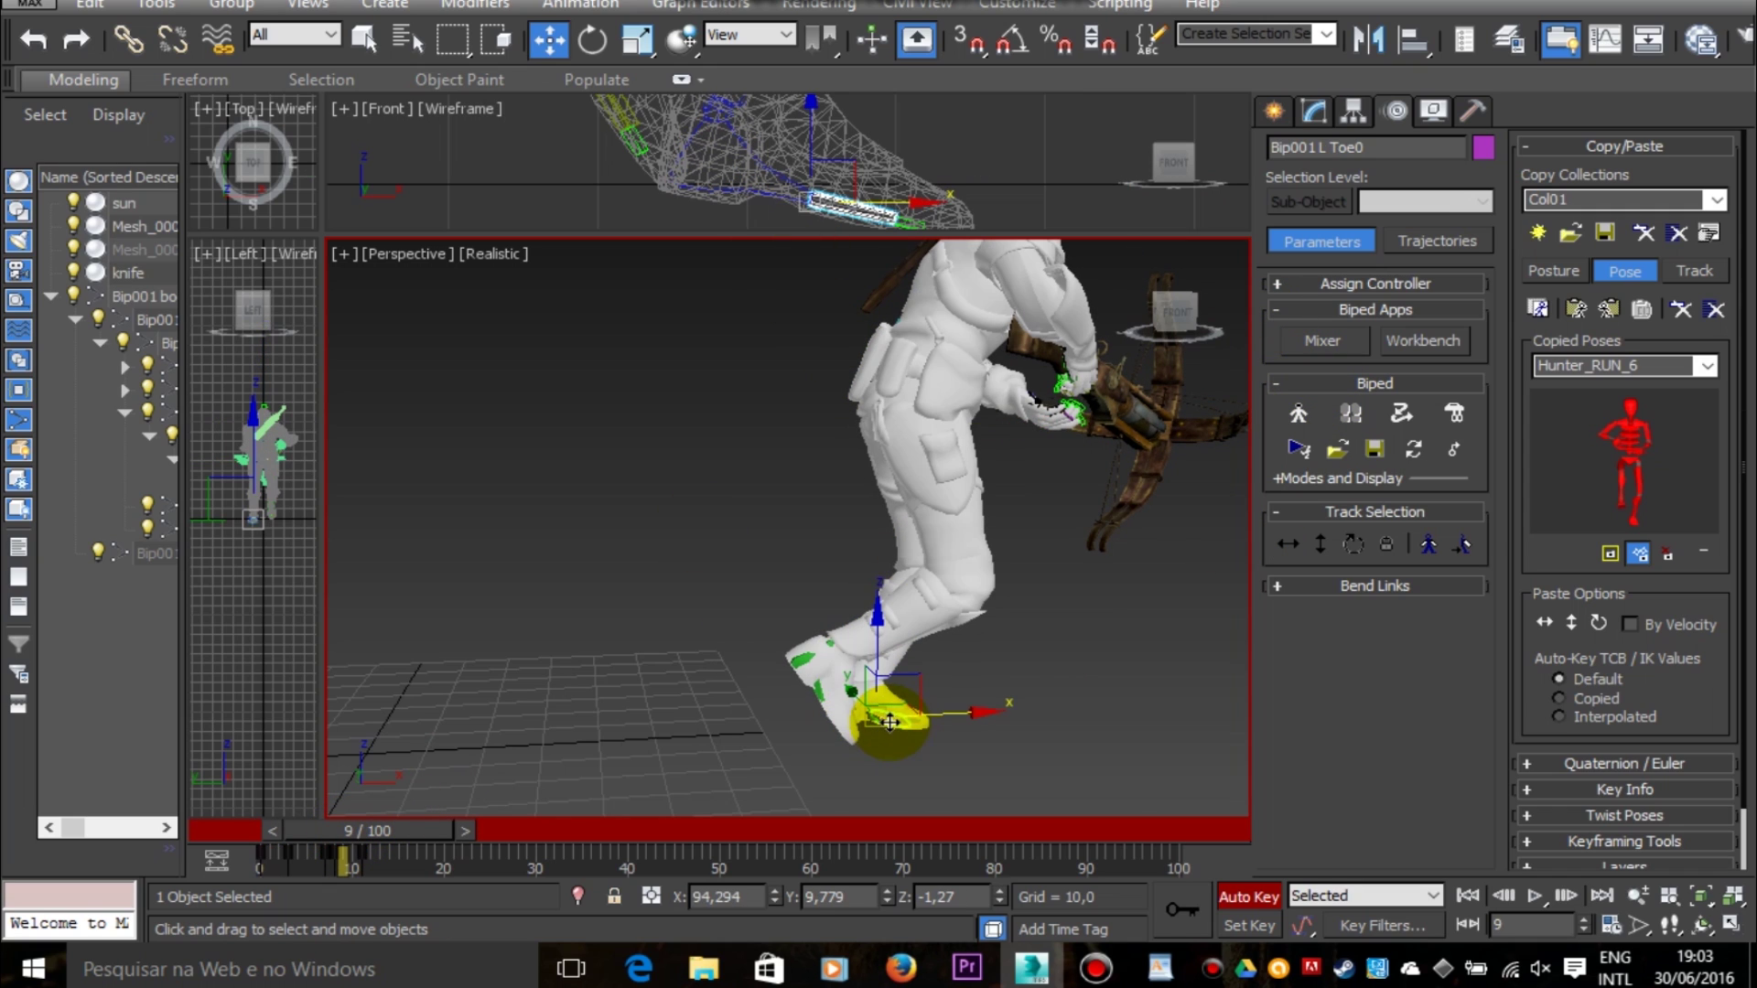
click(595, 42)
drag(816, 645, 792, 662)
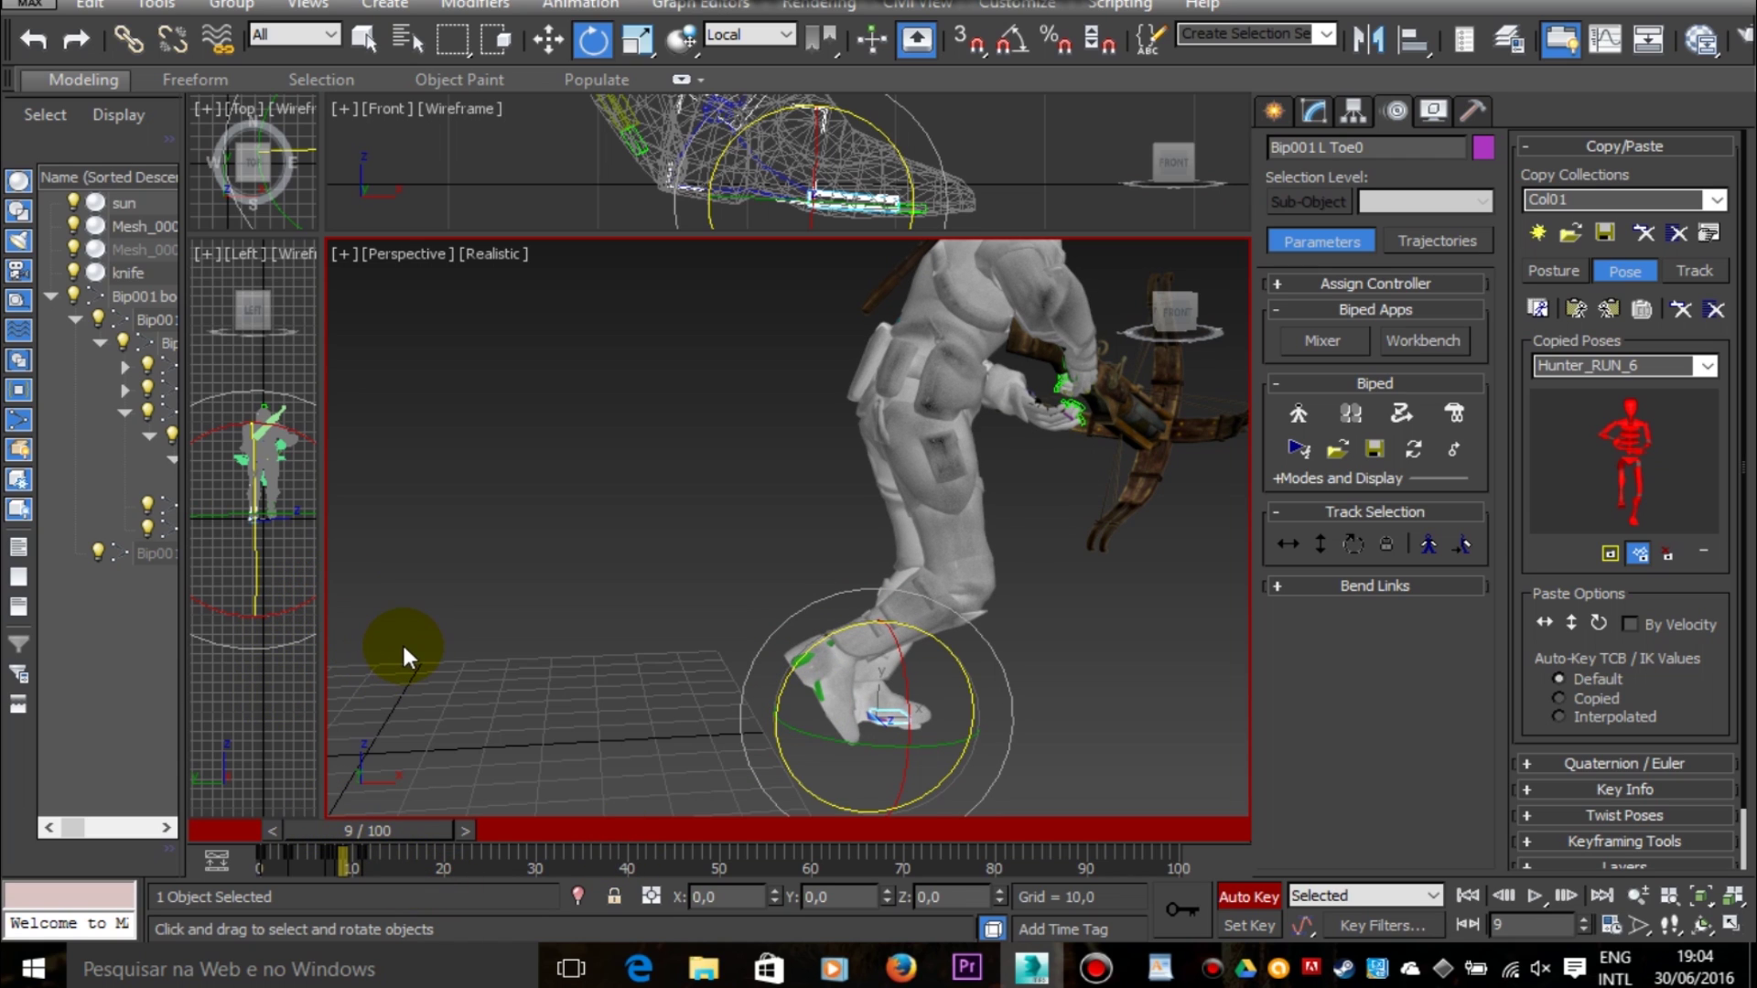
drag(375, 824, 391, 831)
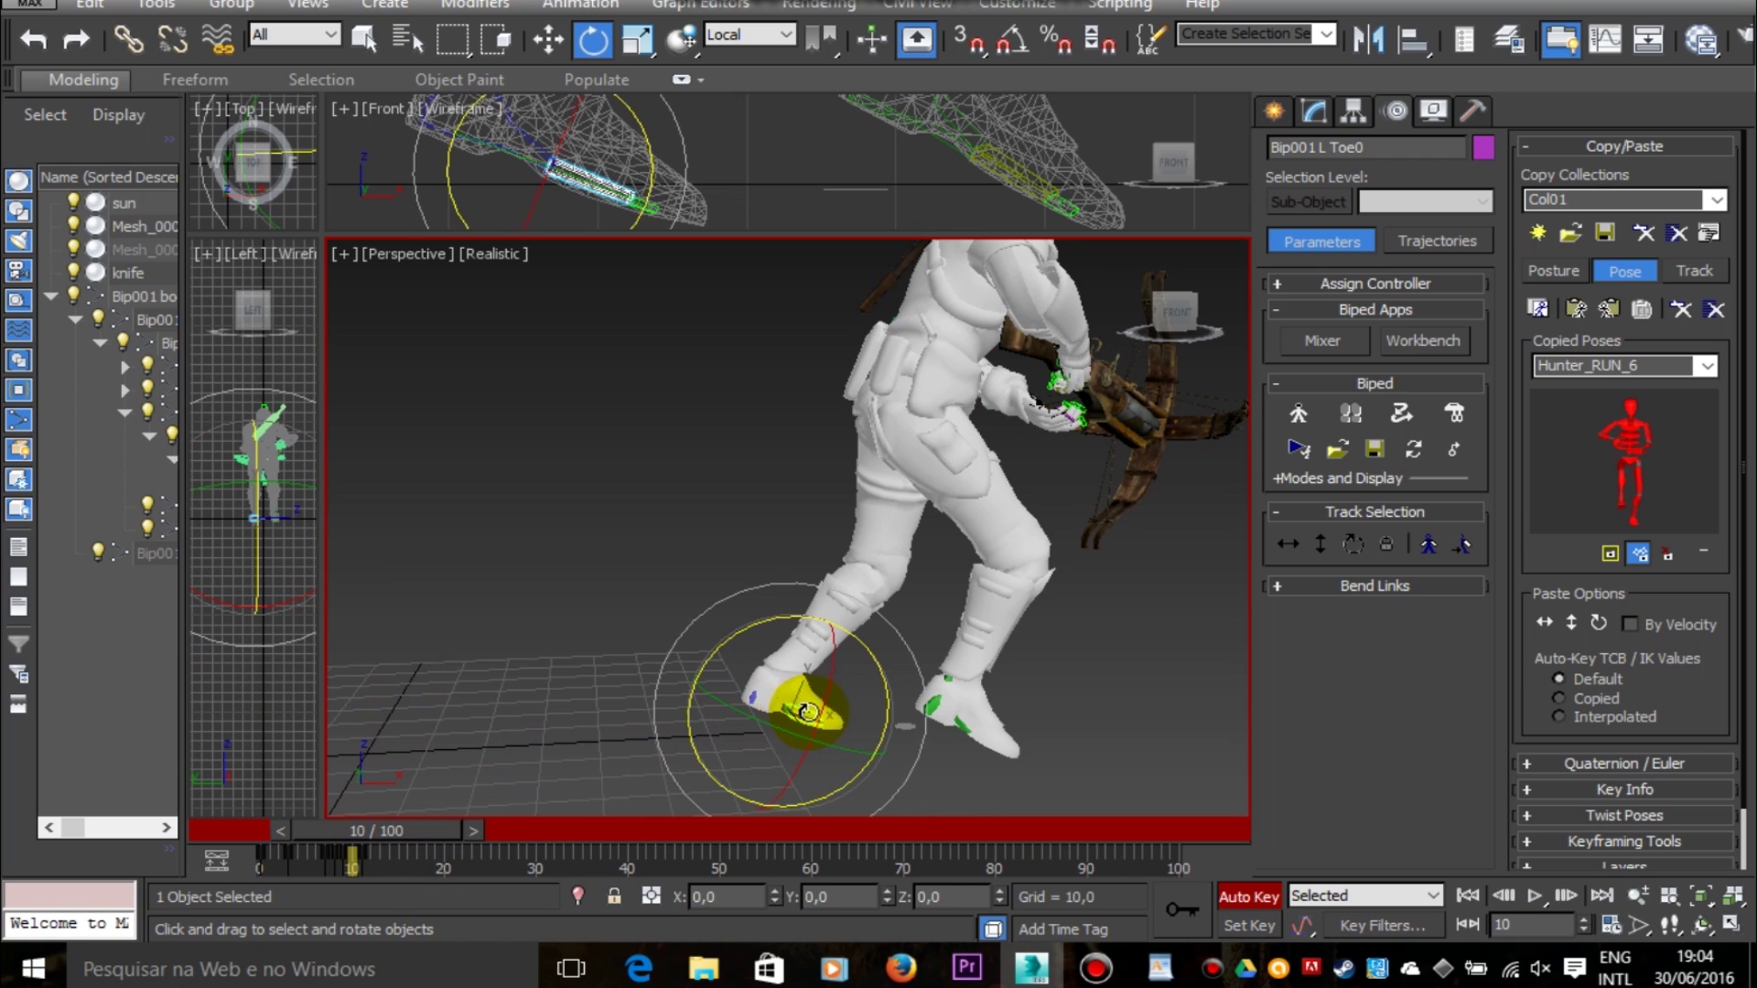
drag(719, 648, 683, 659)
Step: Select the biped body and move it forward along X at frame 11
drag(413, 828, 424, 822)
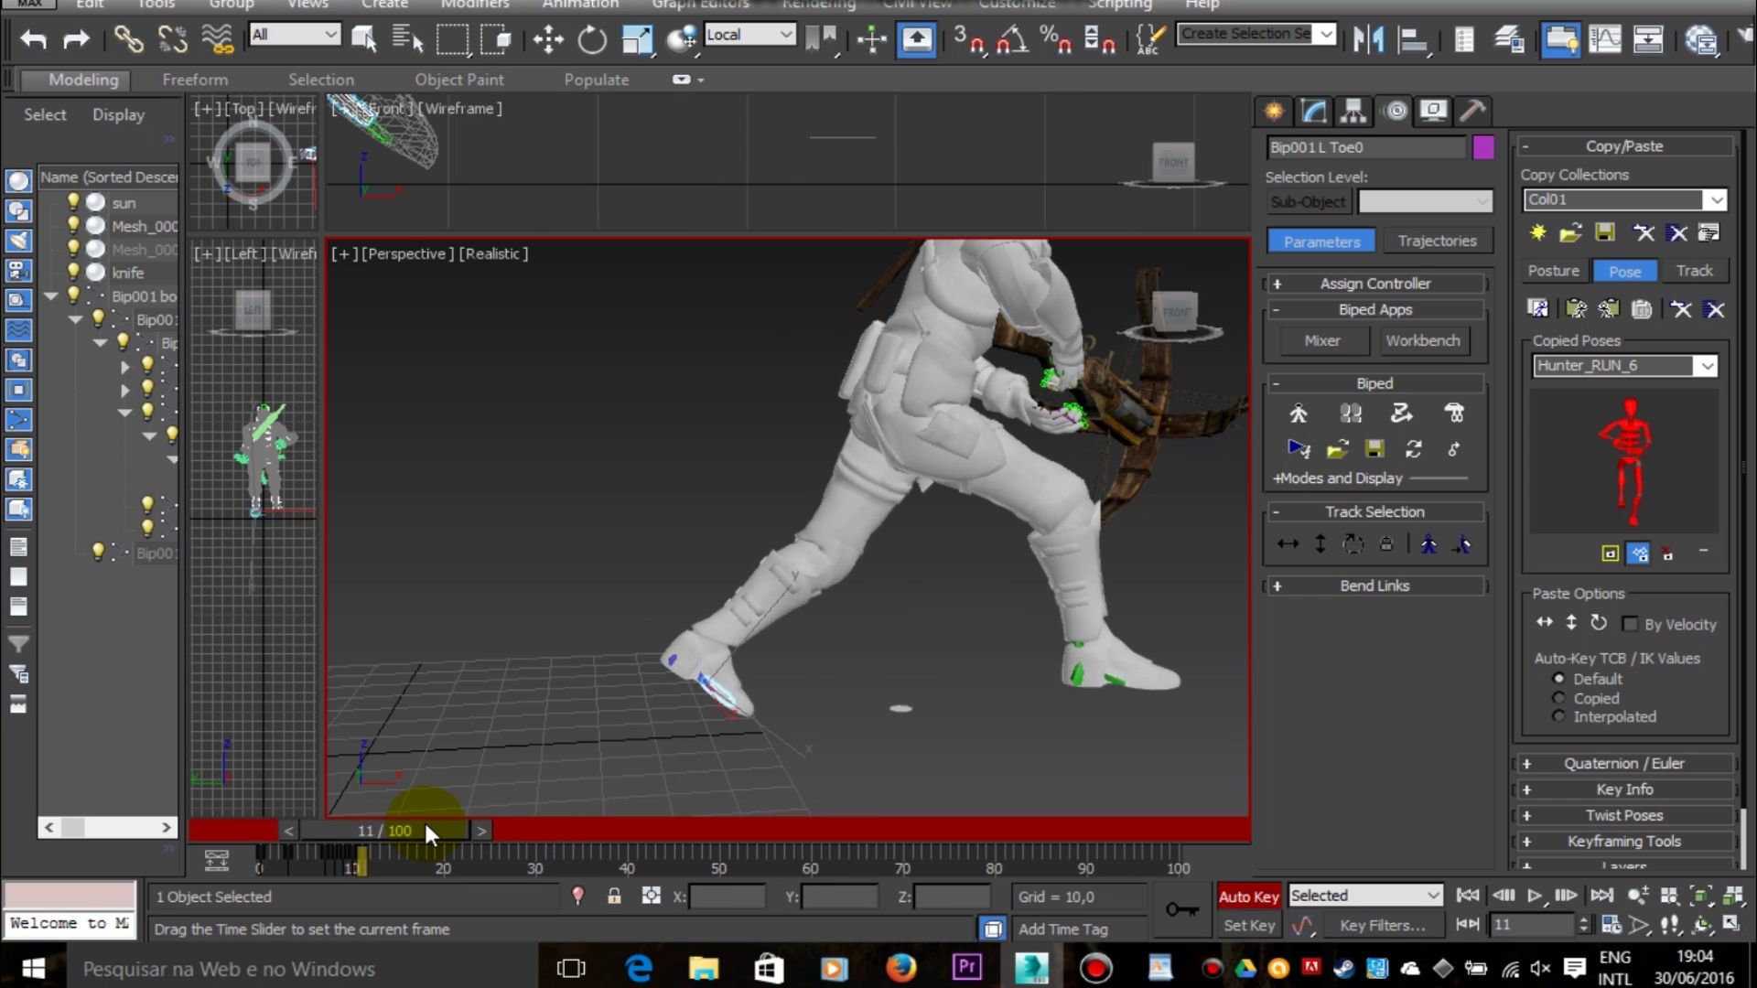
key(e)
click(126, 294)
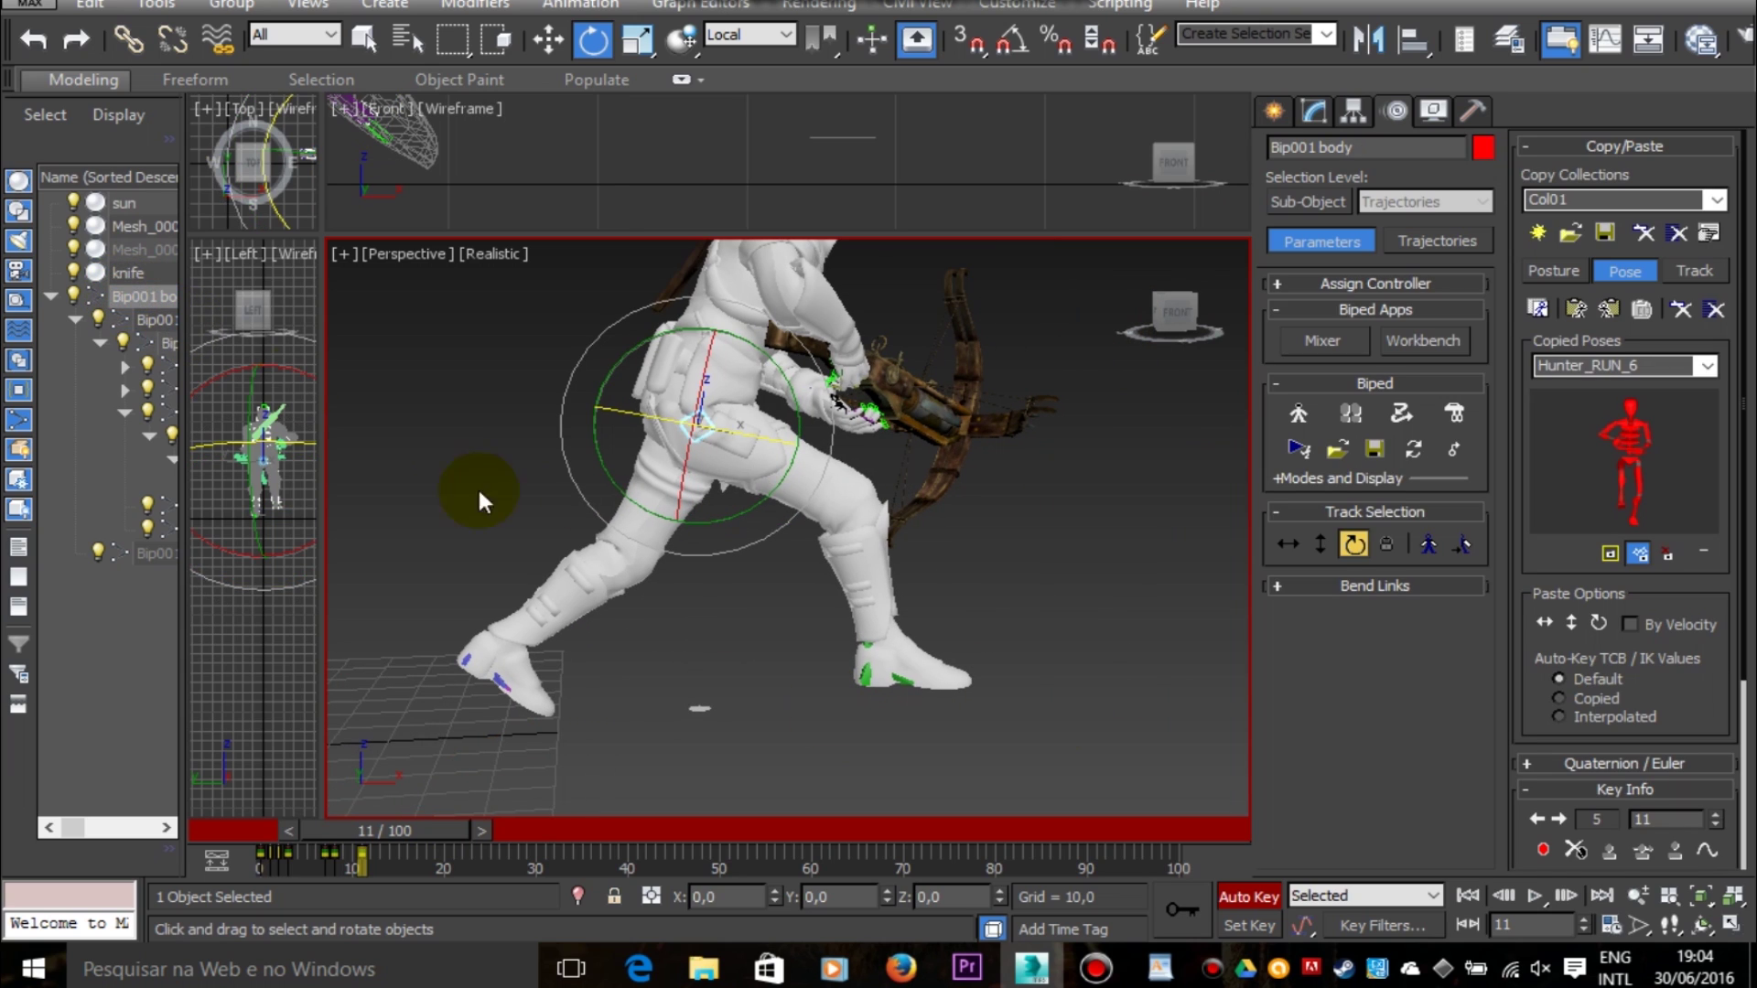
click(544, 42)
drag(767, 426, 926, 422)
Step: Raise the biped body to Z about 61.2 at frame 9 and adjust its height at frame 10
drag(384, 830, 377, 831)
key(w)
click(749, 383)
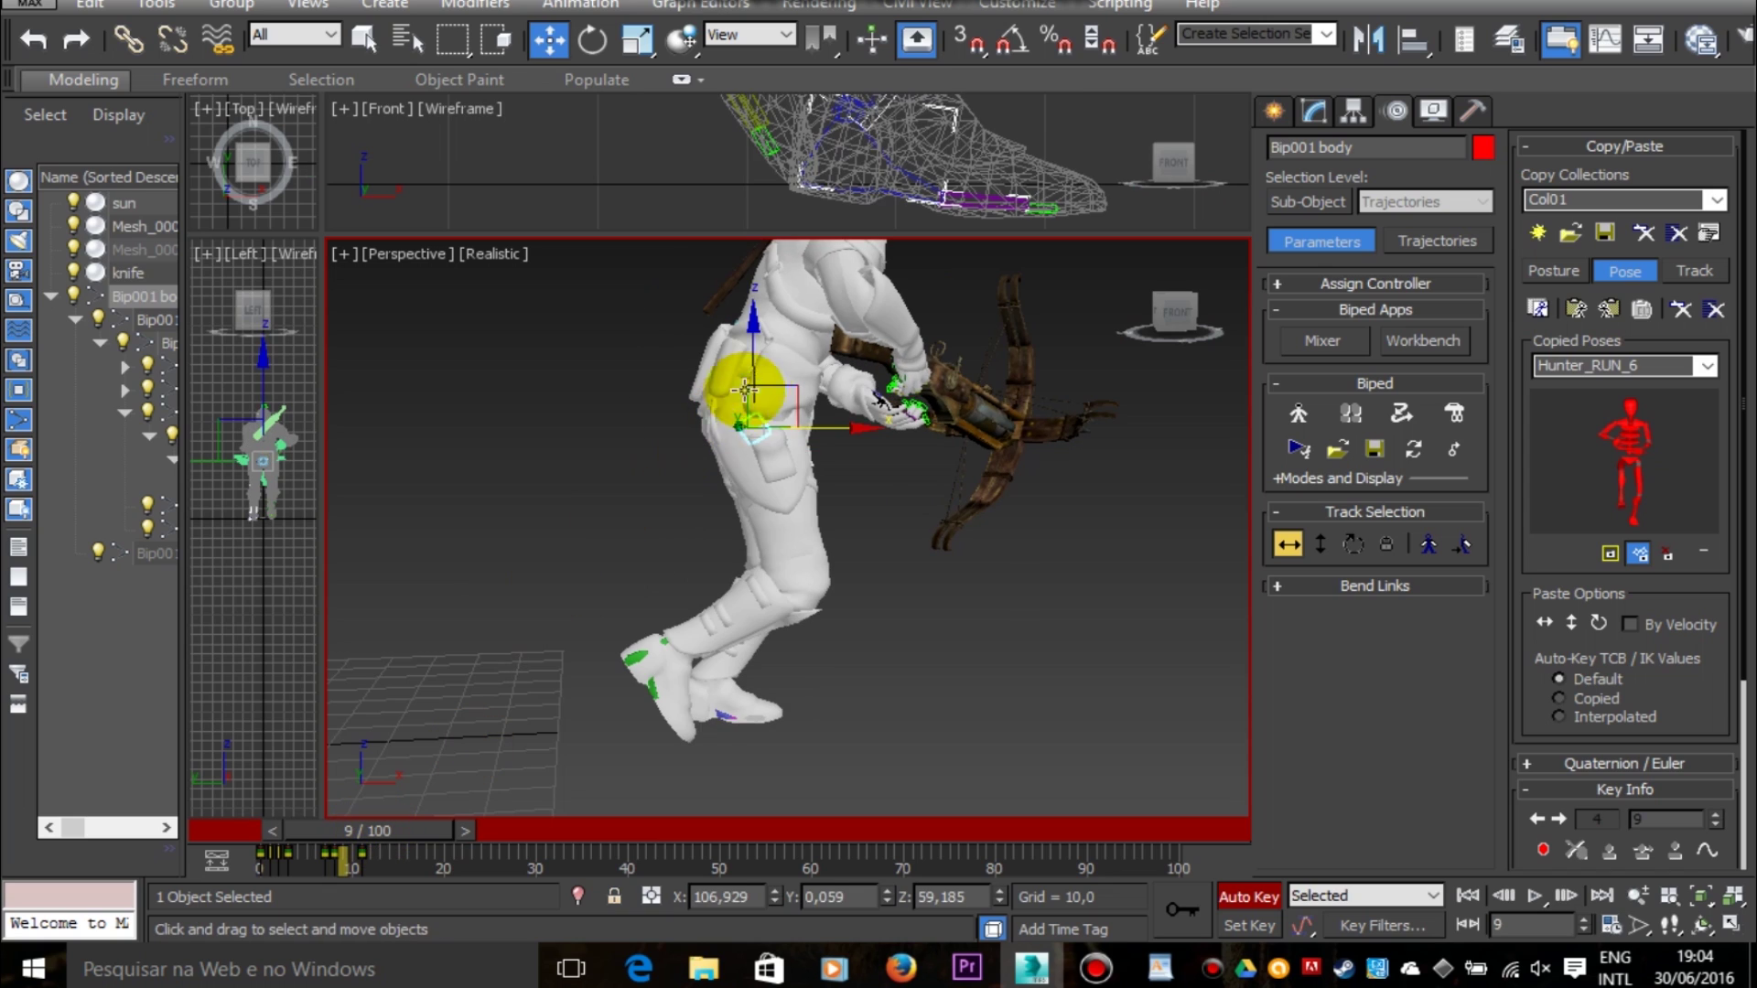
drag(748, 382, 757, 347)
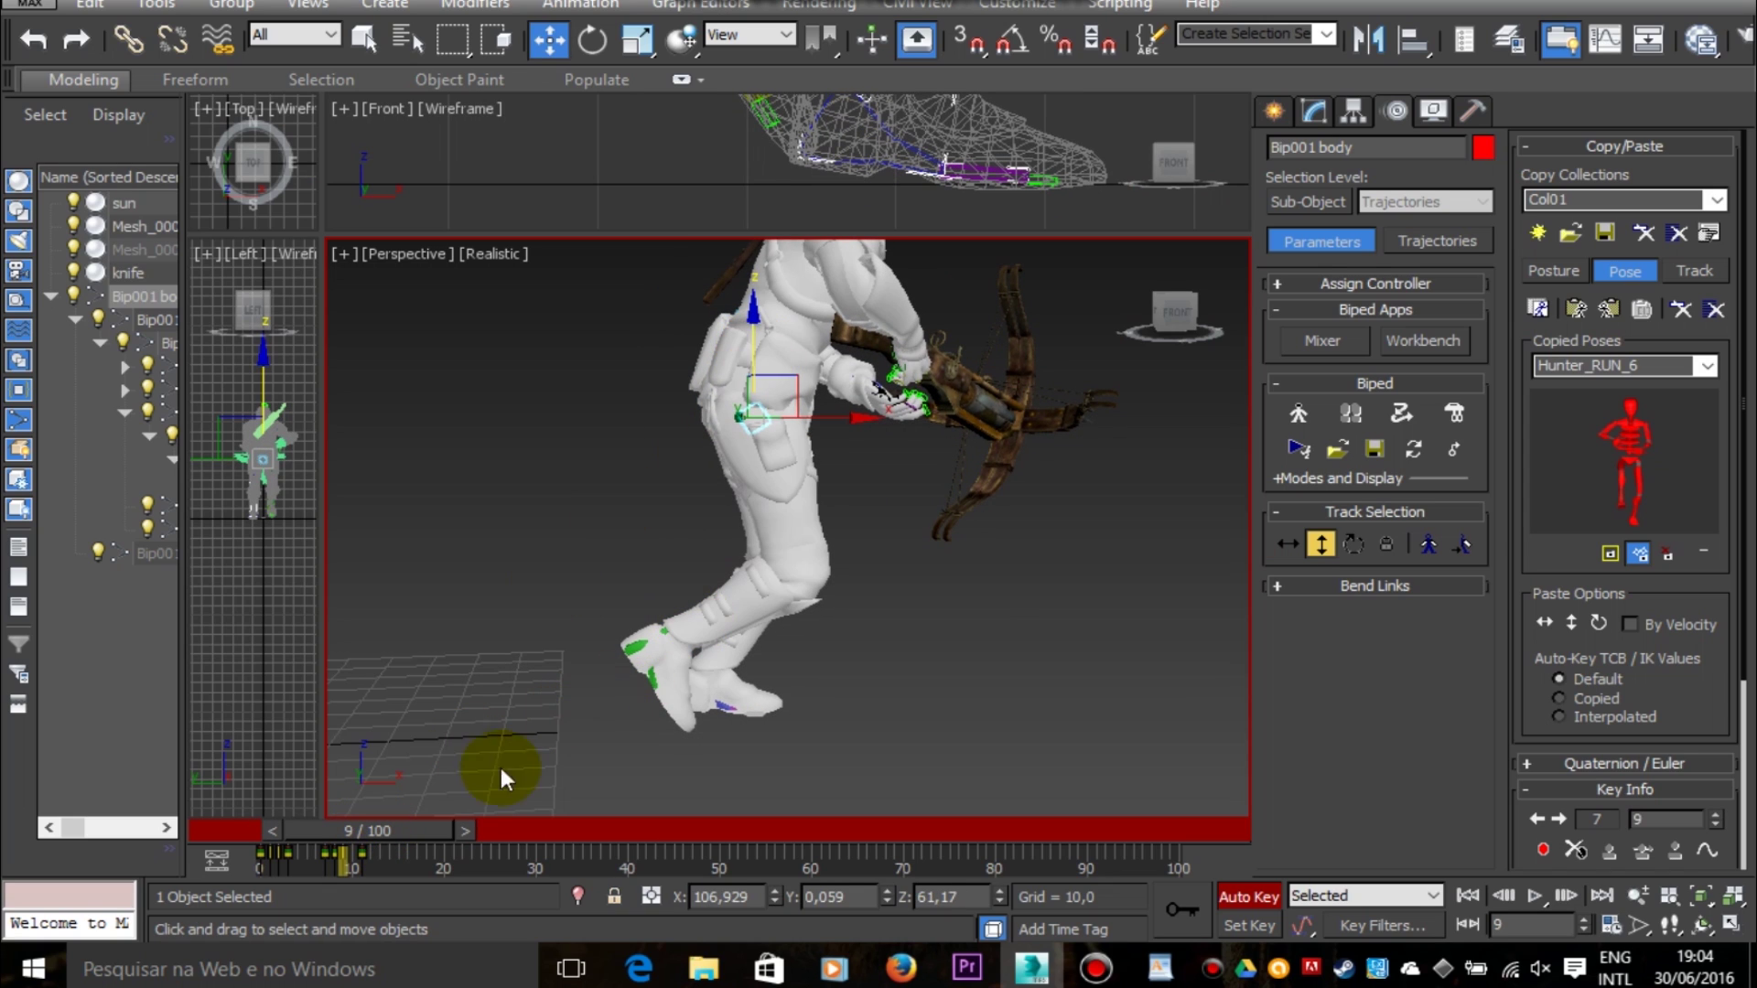
drag(437, 829, 445, 829)
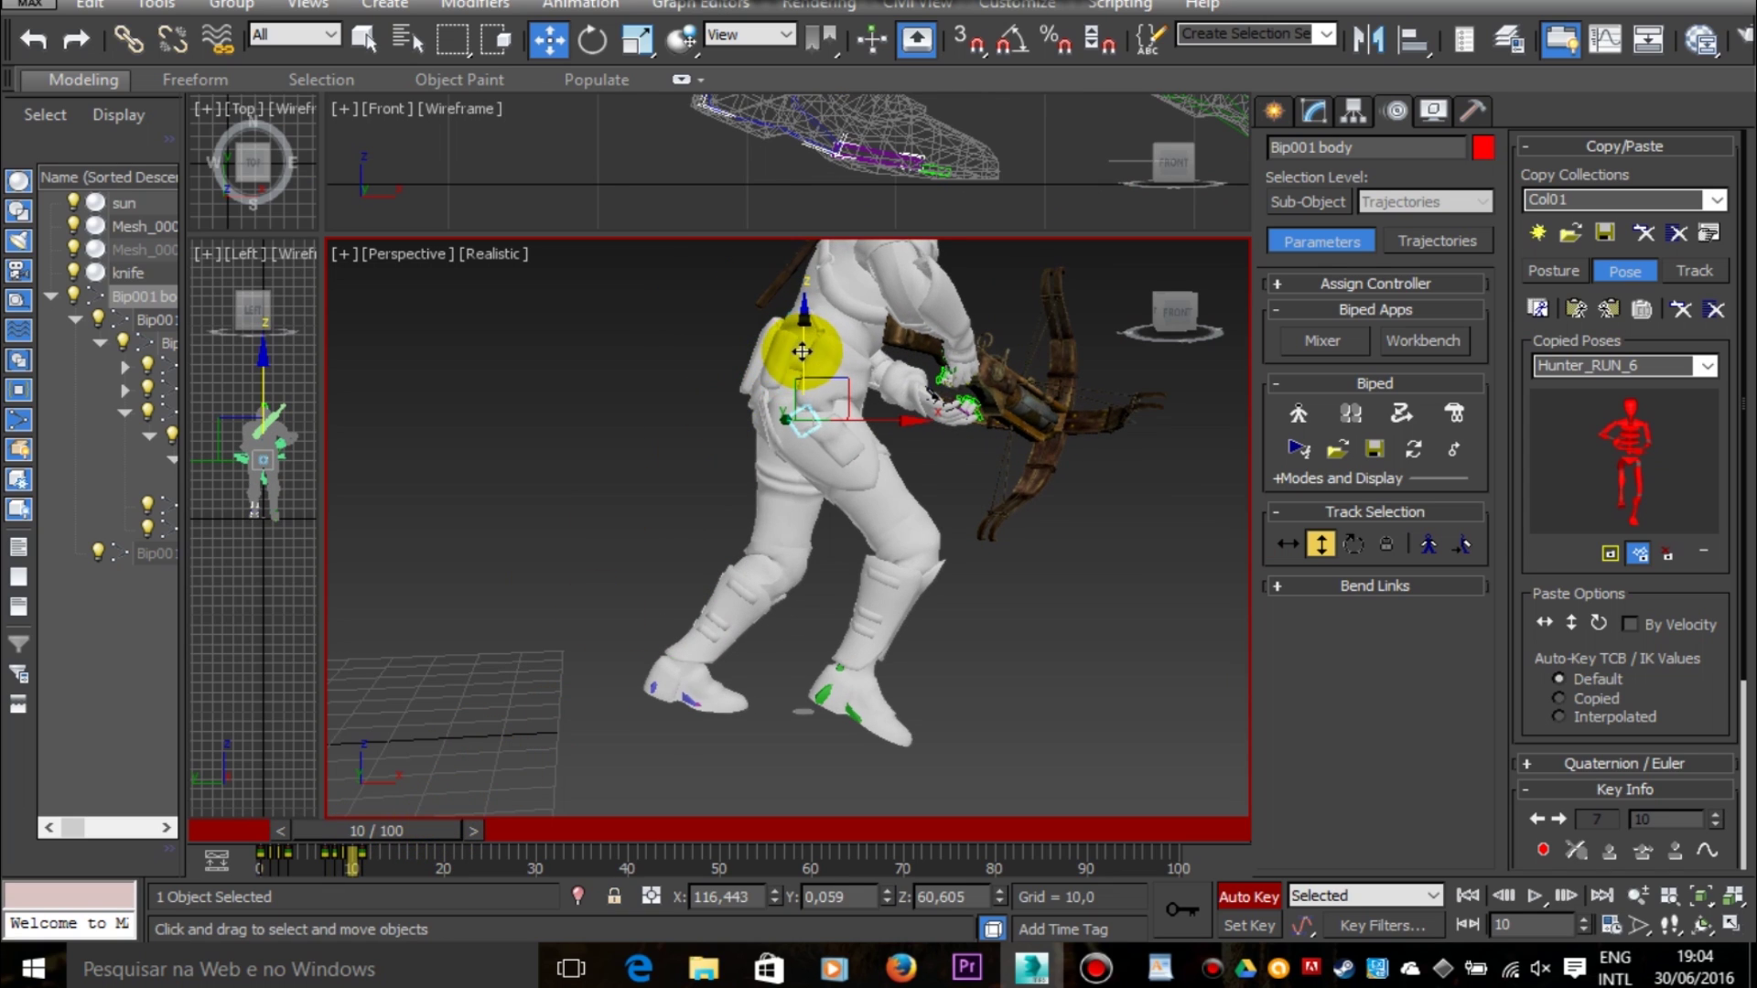
drag(802, 351, 802, 351)
Step: Move the biped body at frame 11 further forward to X about 146.5, scrubbing to check the planted foot
mouse_move(421, 828)
mouse_down()
mouse_move(397, 820)
mouse_move(426, 824)
mouse_up()
drag(943, 423, 1030, 423)
drag(386, 833, 436, 810)
drag(1019, 420, 1028, 420)
mouse_move(422, 830)
mouse_down()
mouse_move(389, 830)
mouse_move(410, 826)
mouse_up()
key(w)
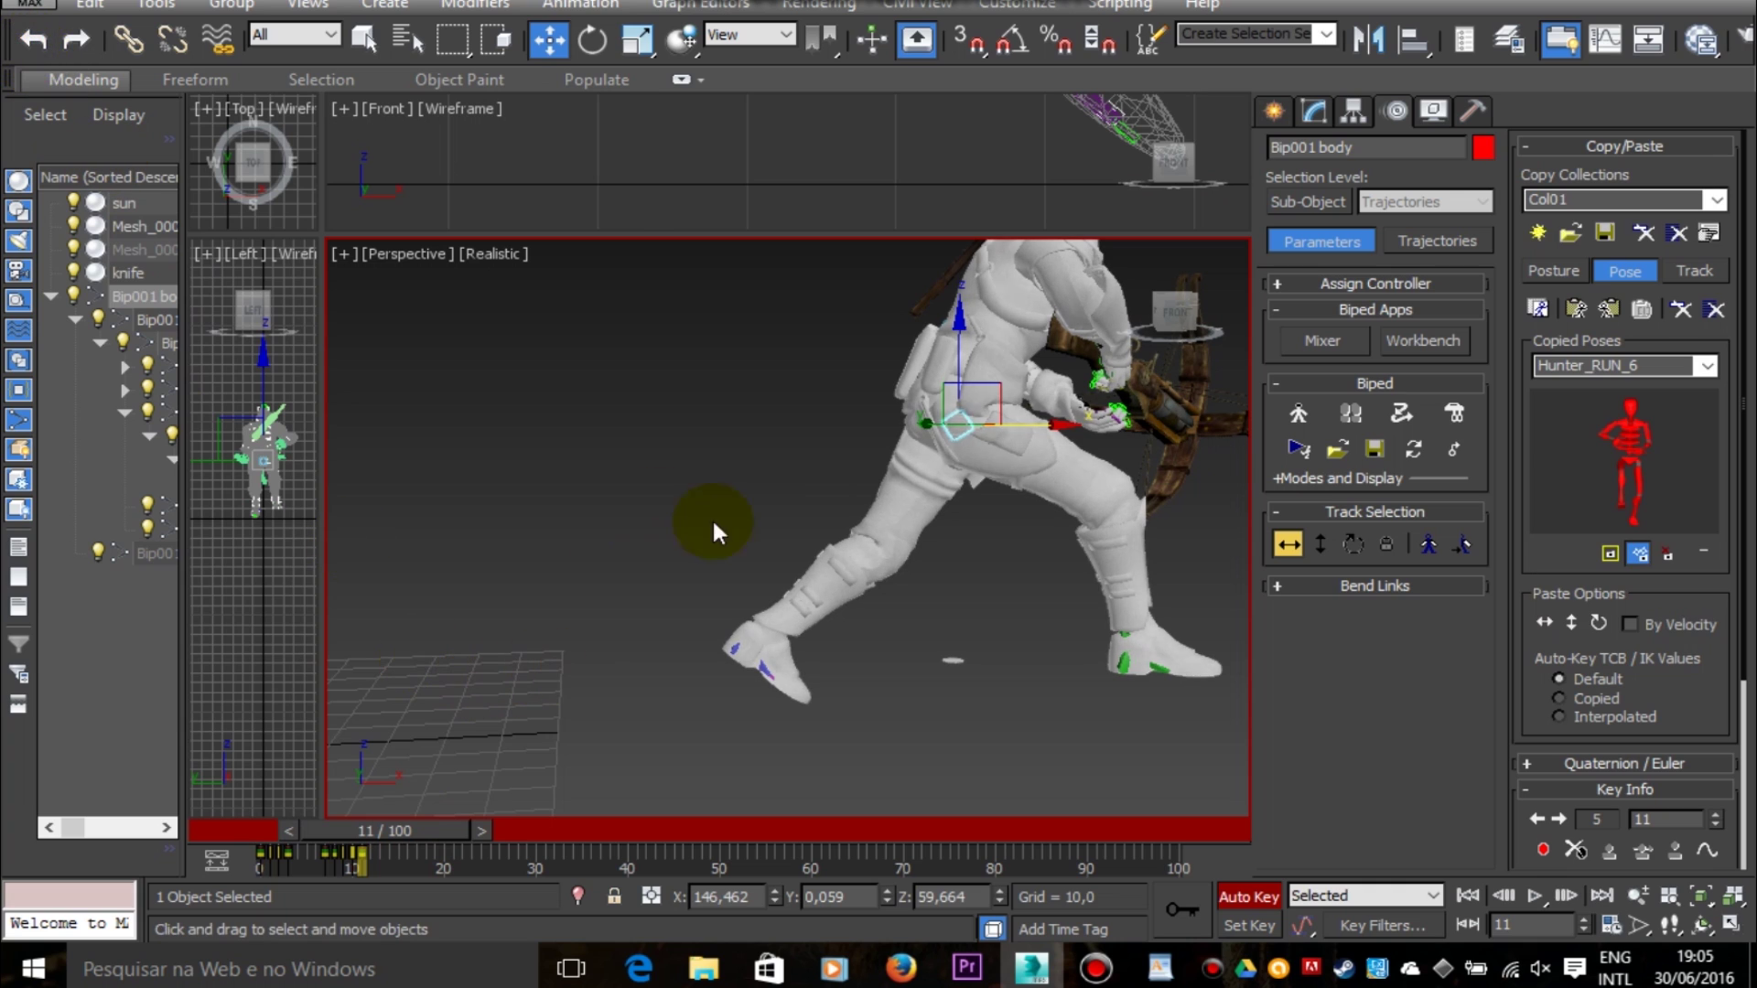
drag(1013, 425, 1021, 425)
mouse_move(424, 830)
mouse_down()
mouse_move(357, 835)
mouse_move(392, 832)
mouse_up()
click(40, 44)
Step: Check the pose 7 spacing note in WordPad and paste Hunter_RUN_7 onto the biped at frame 13
key(alt+Tab)
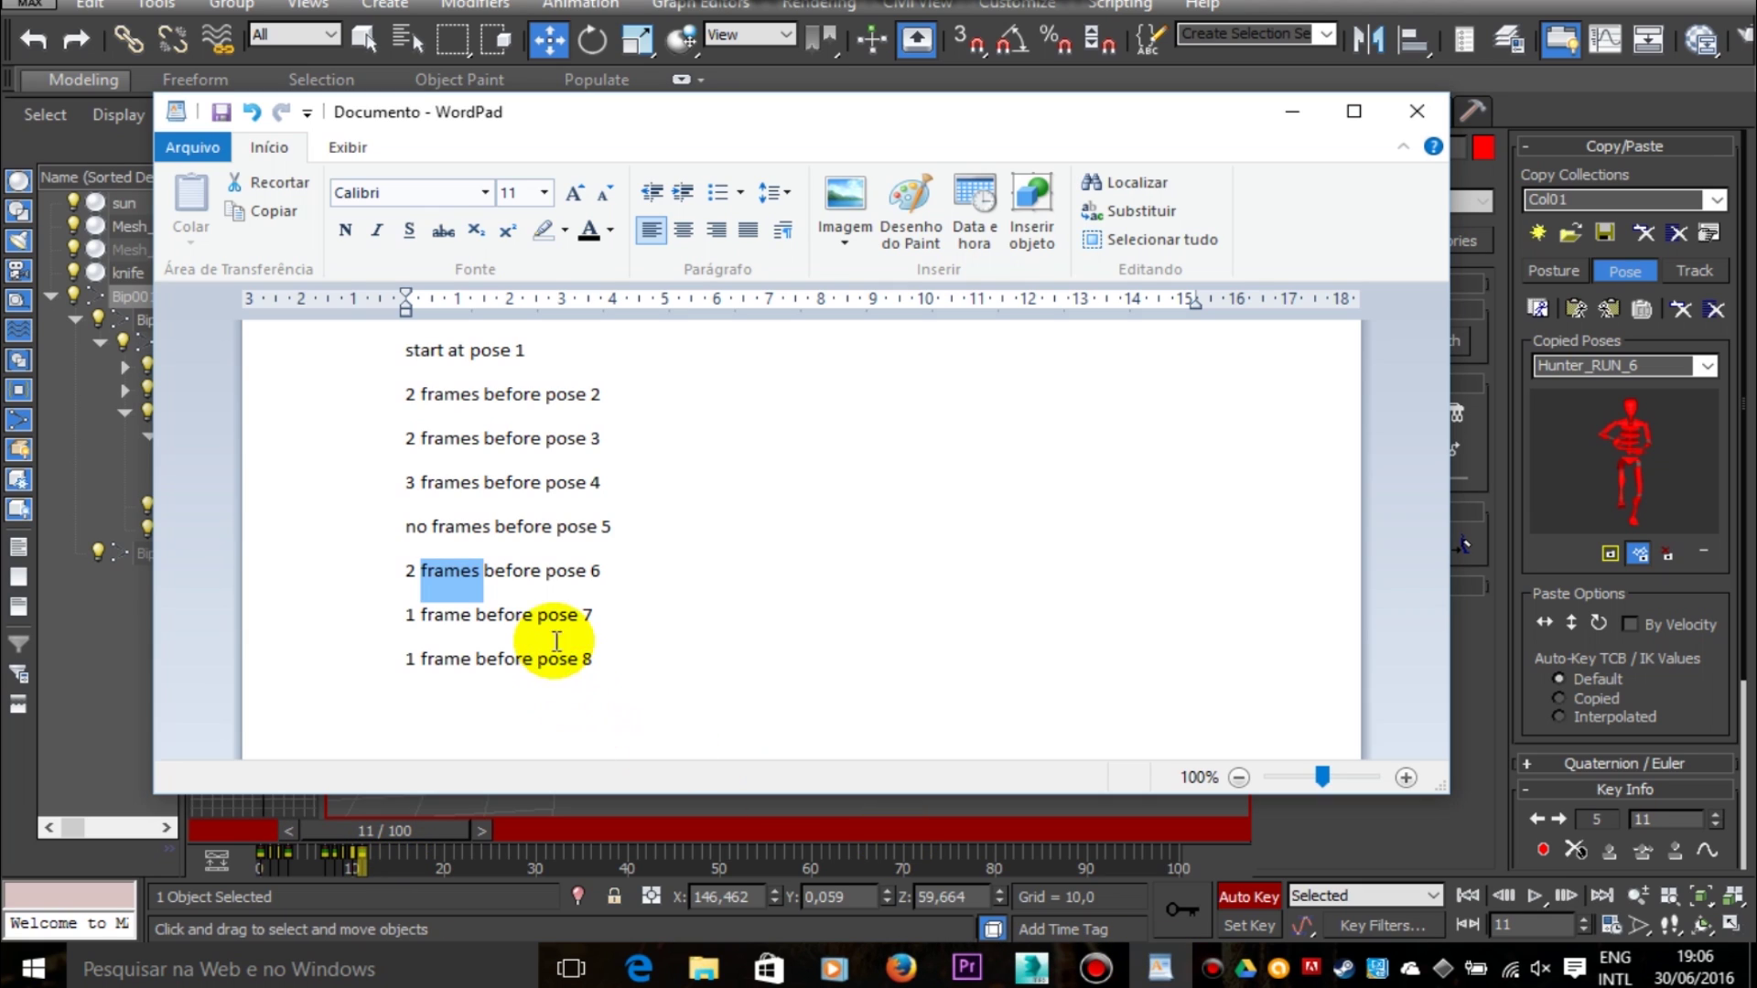
click(480, 831)
click(486, 829)
click(1708, 366)
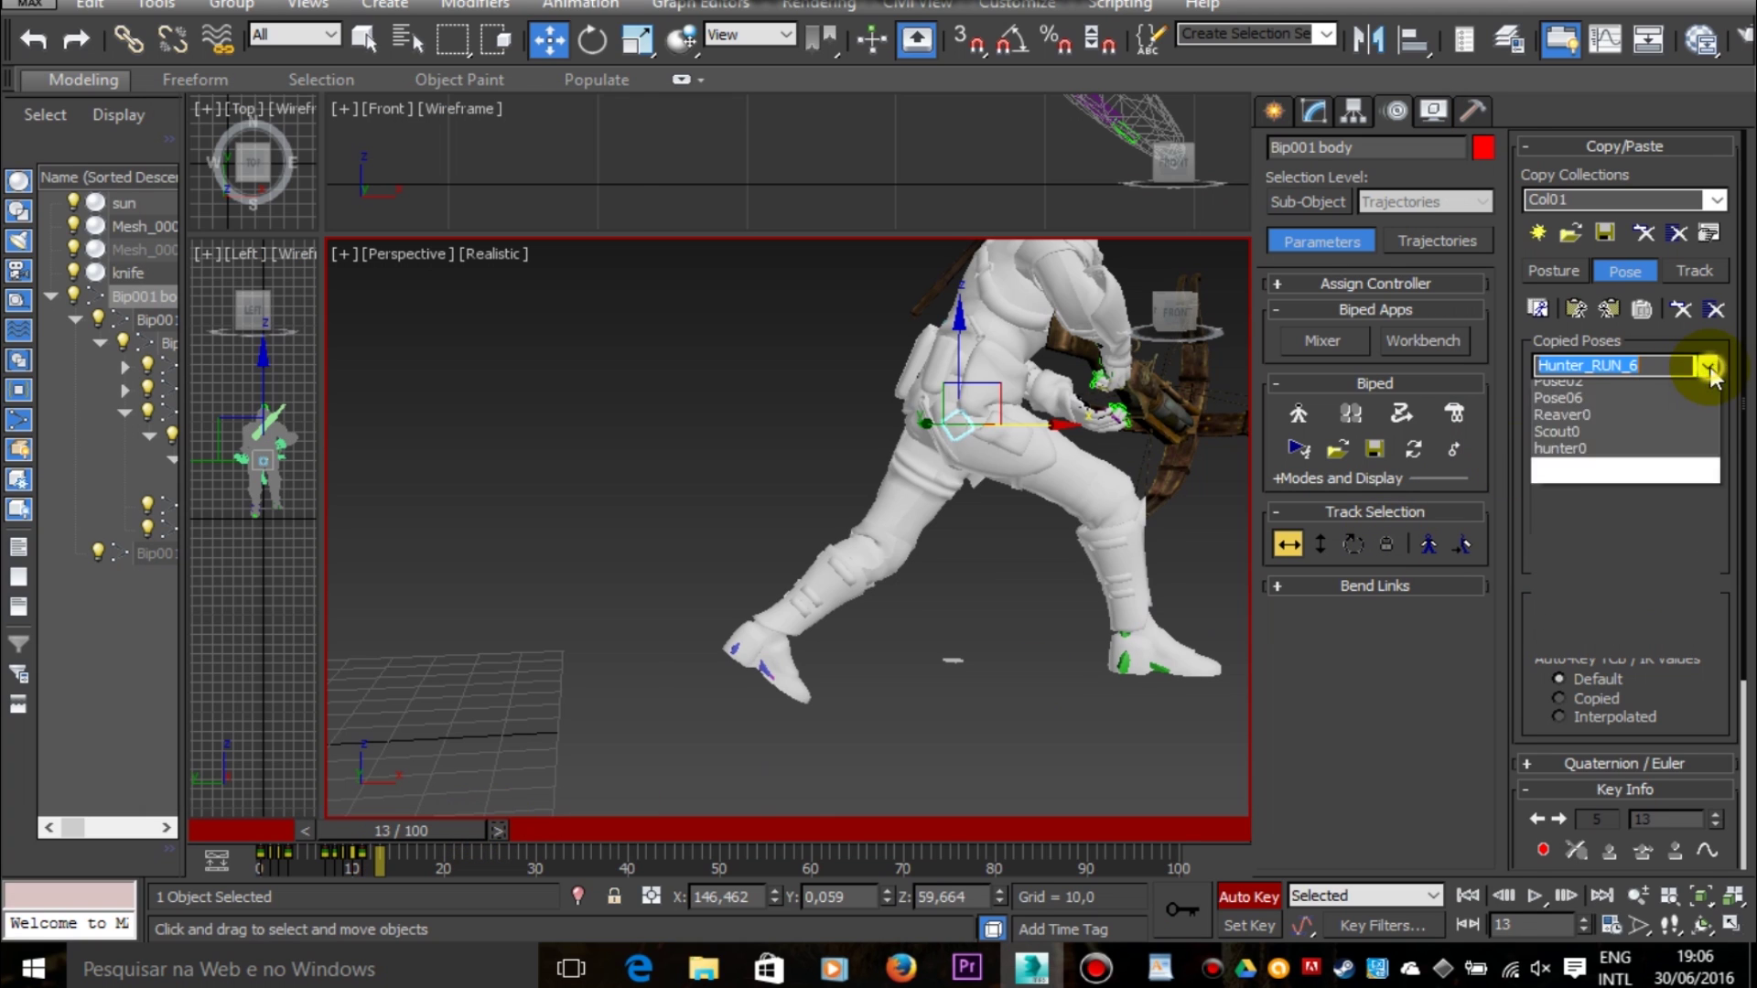
click(1656, 506)
click(1577, 311)
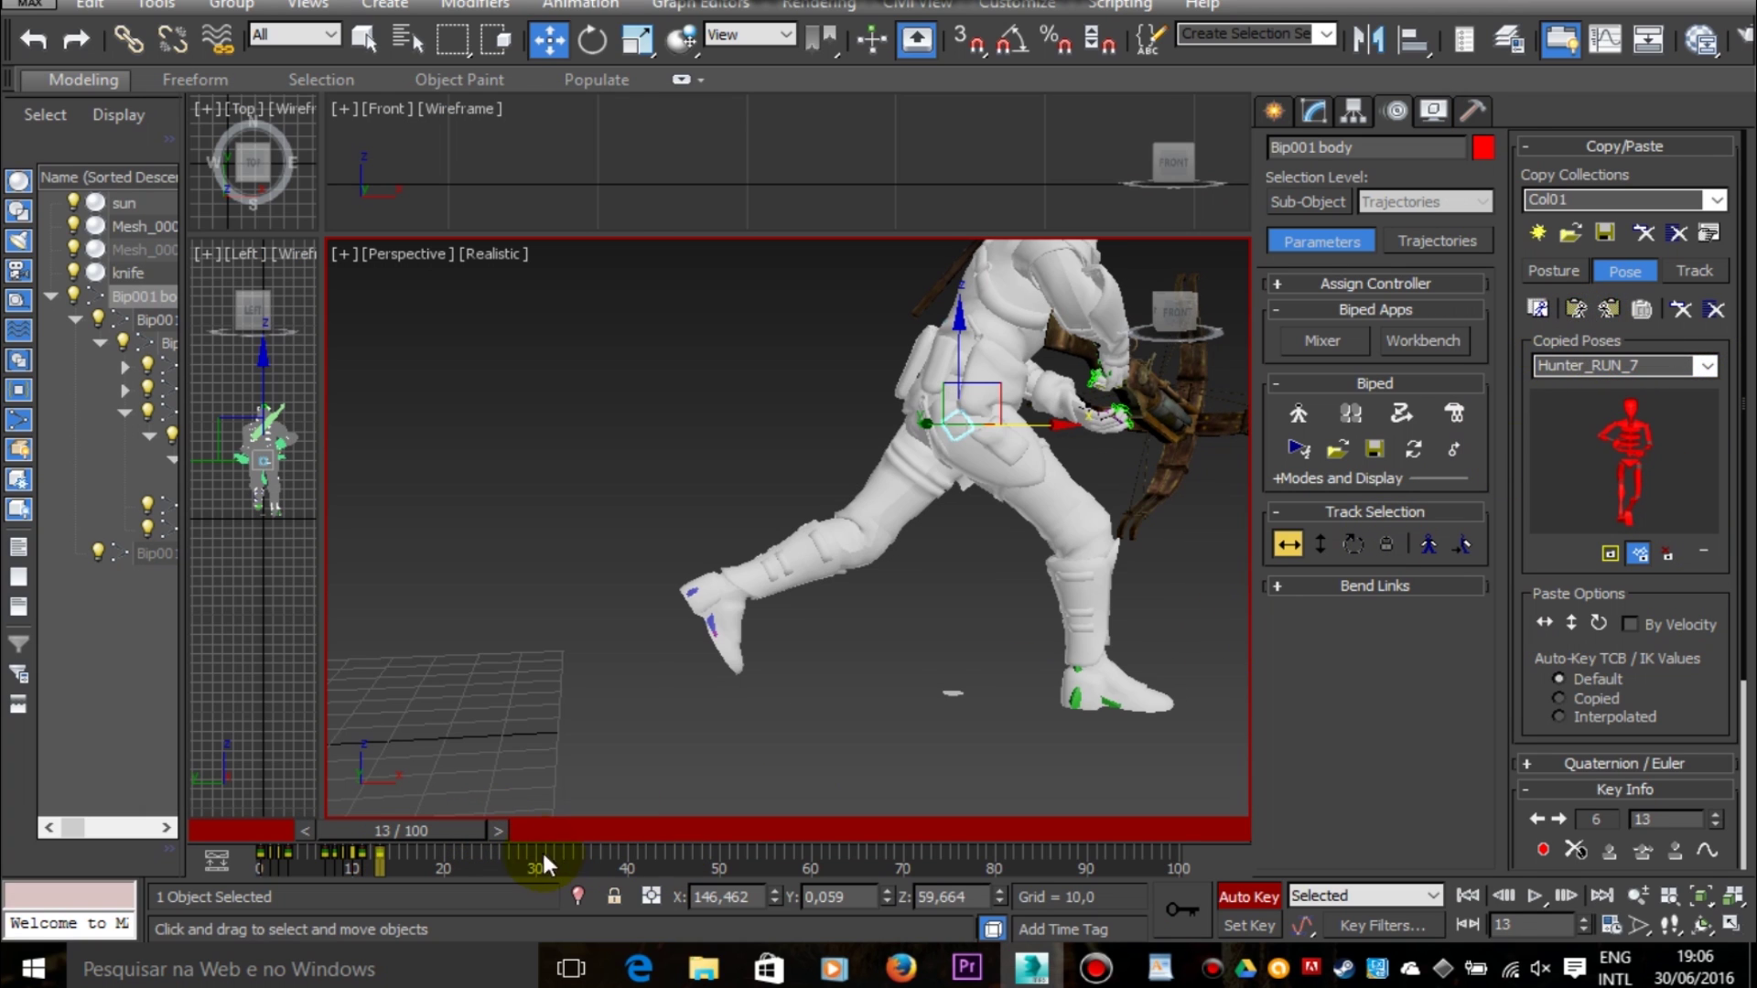
Step: Move the biped body at frame 13 forward in stages to X about 170, scrubbing to compare with earlier frames
drag(1022, 427, 1040, 427)
drag(465, 837, 420, 831)
key(w)
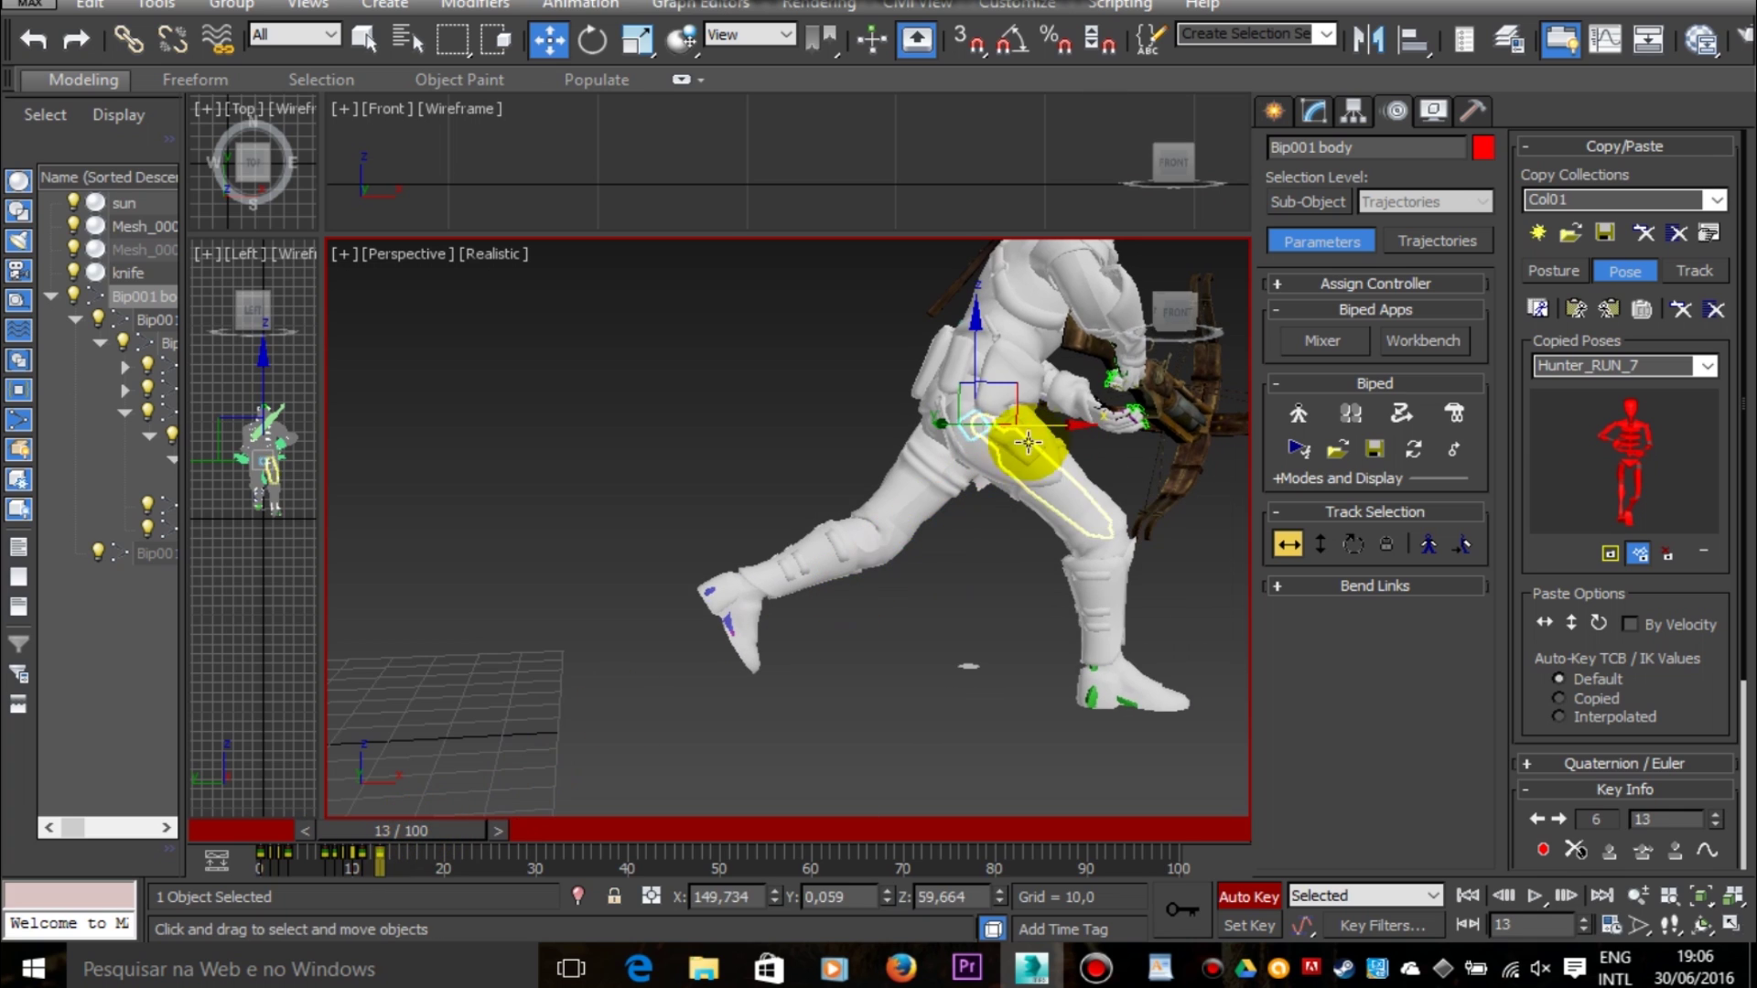
drag(1045, 426, 1072, 426)
drag(452, 831, 454, 829)
middle_drag(833, 604, 666, 646)
drag(901, 470, 916, 471)
mouse_move(429, 828)
mouse_down()
mouse_move(463, 821)
mouse_move(347, 820)
mouse_move(454, 811)
mouse_up()
drag(880, 471, 941, 469)
mouse_move(398, 827)
mouse_down()
mouse_move(306, 829)
mouse_move(414, 809)
mouse_up()
key(w)
Step: Lower the biped body at frame 13 to Z about 56.4 so the front foot meets the ground
middle_drag(709, 204, 1098, 233)
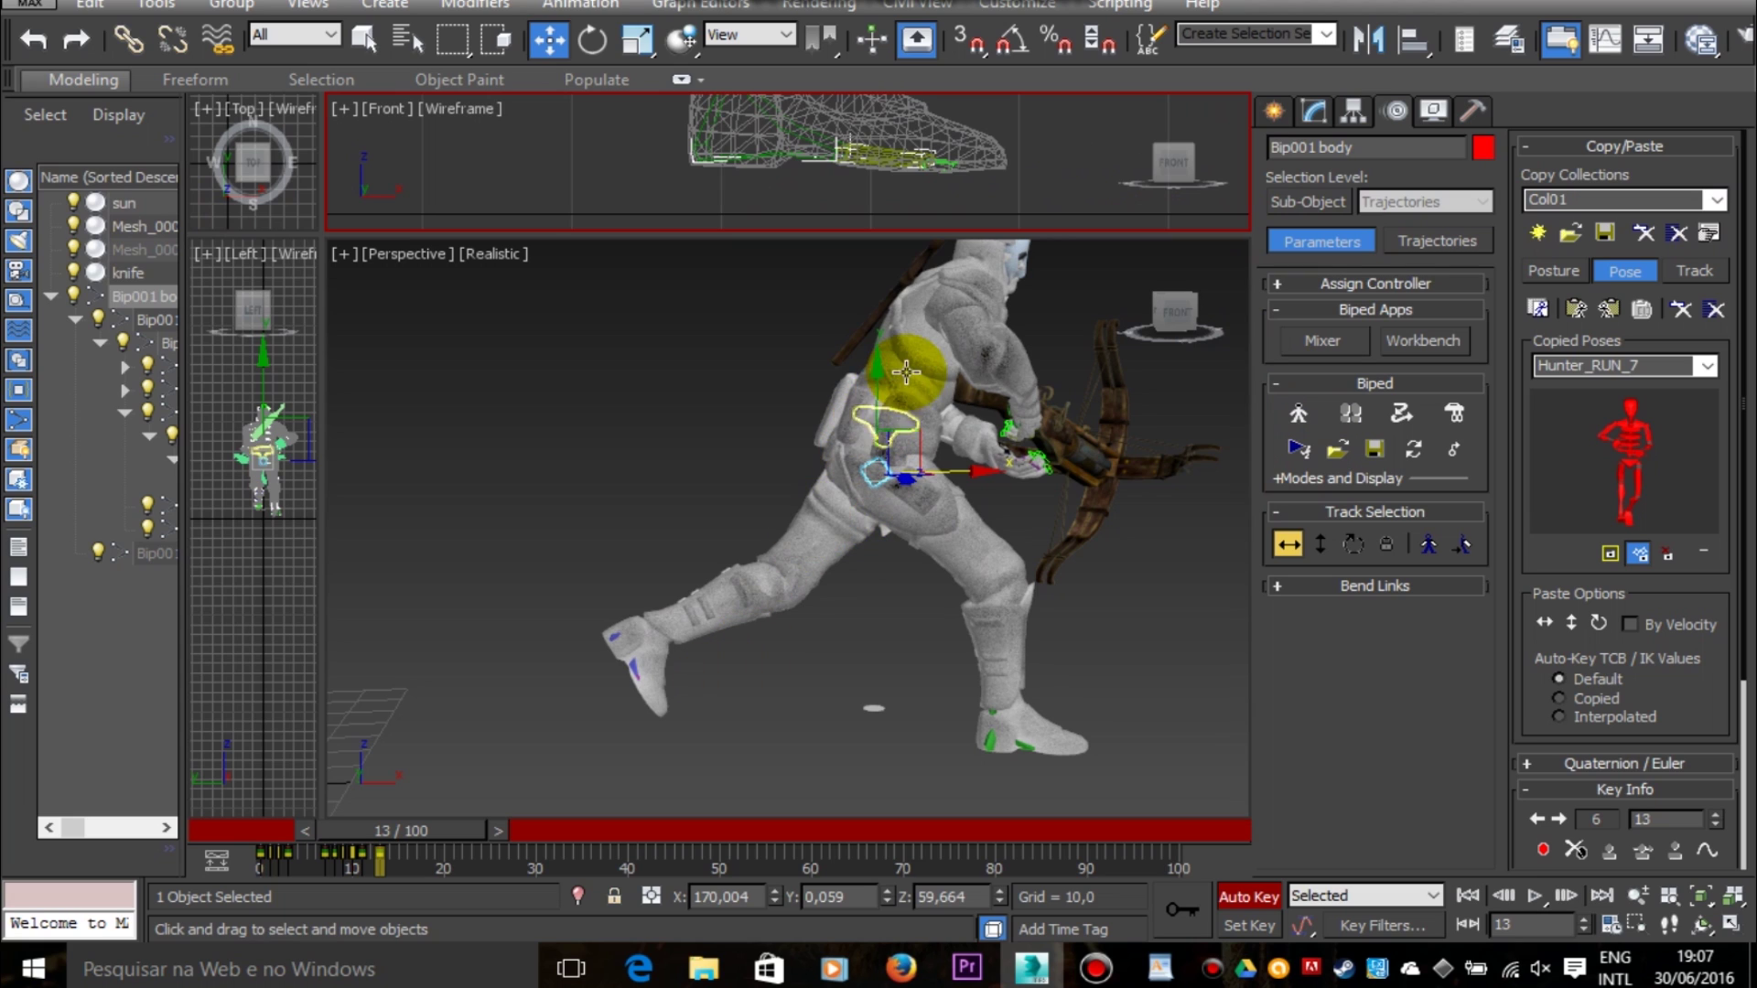
click(589, 672)
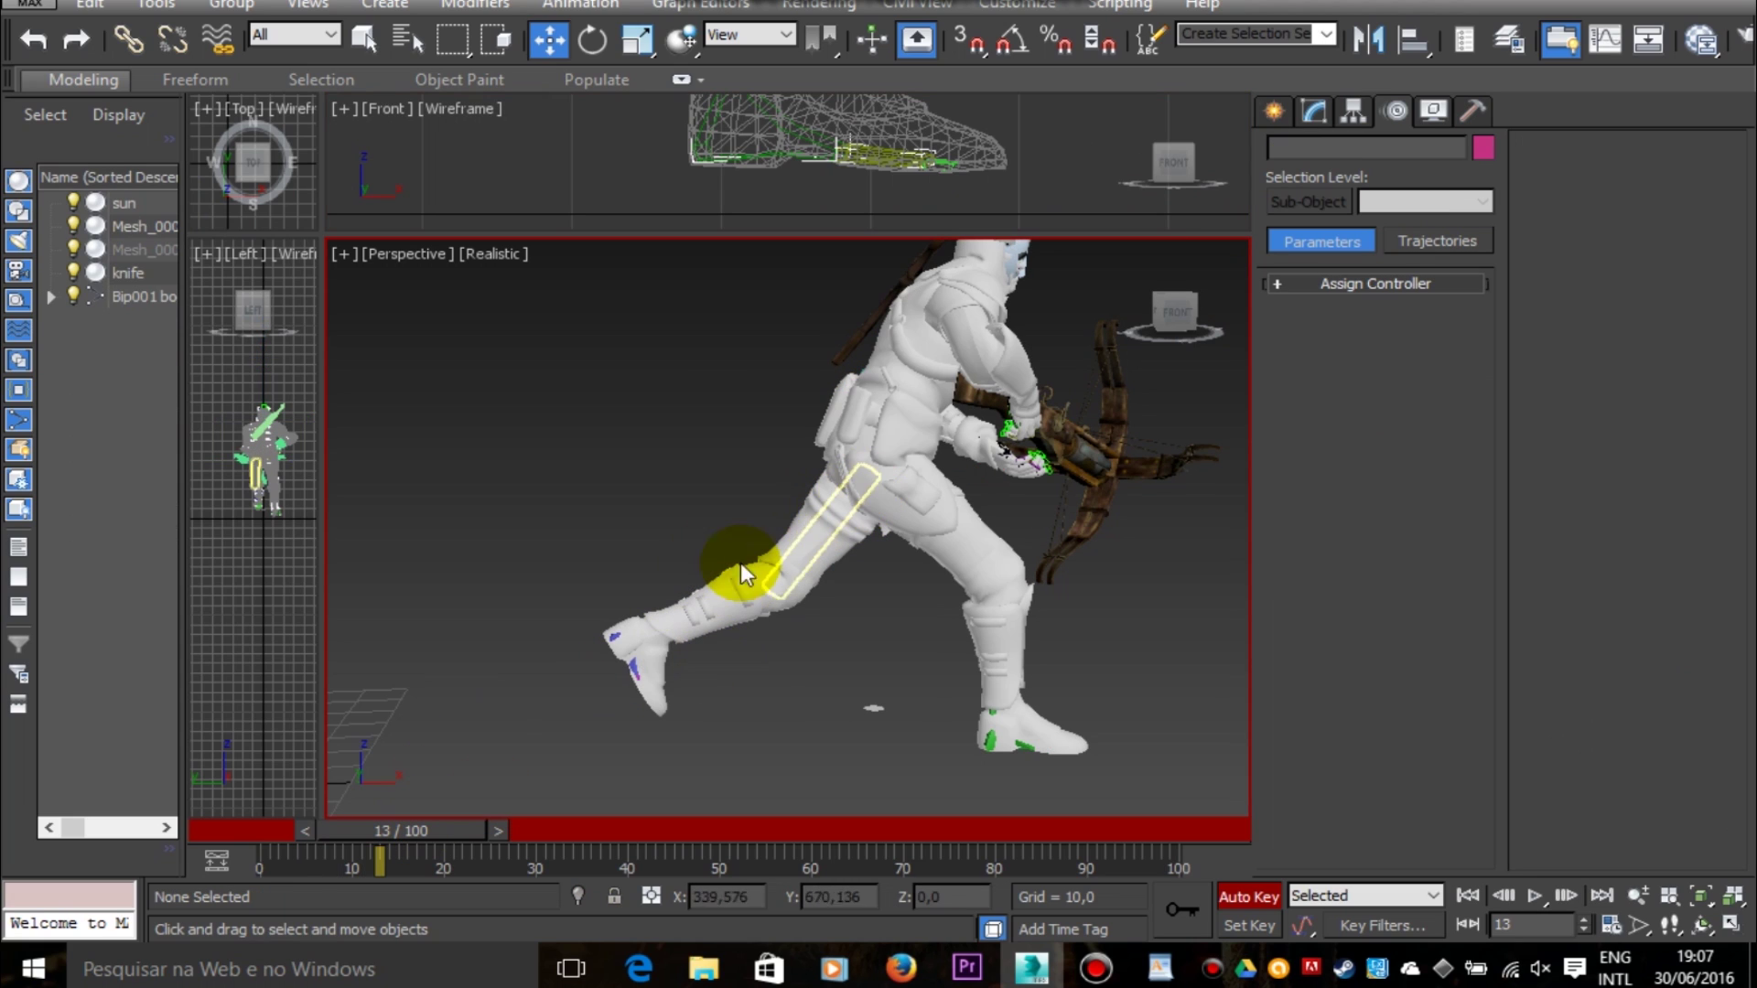
click(129, 298)
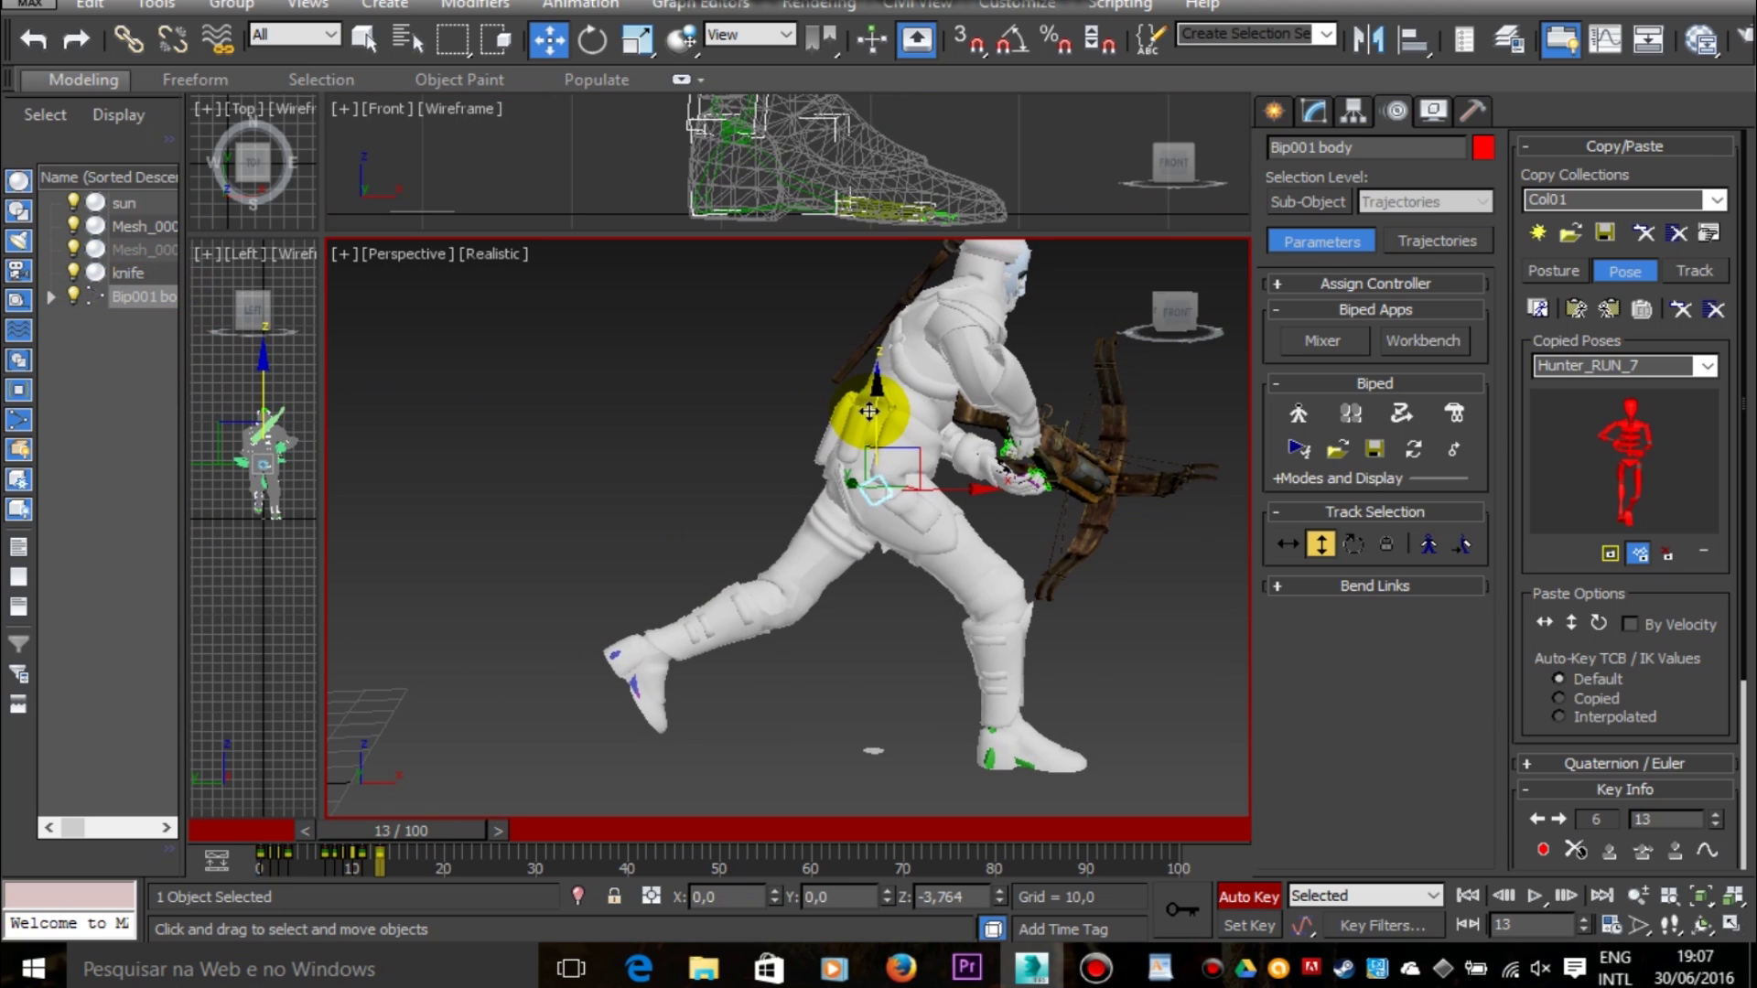
drag(459, 826, 430, 799)
scroll(734, 637, down, 2)
key(w)
Step: Check the pose 8 spacing note in WordPad and paste Hunter_RUN_8 onto the biped at frame 15
click(1160, 968)
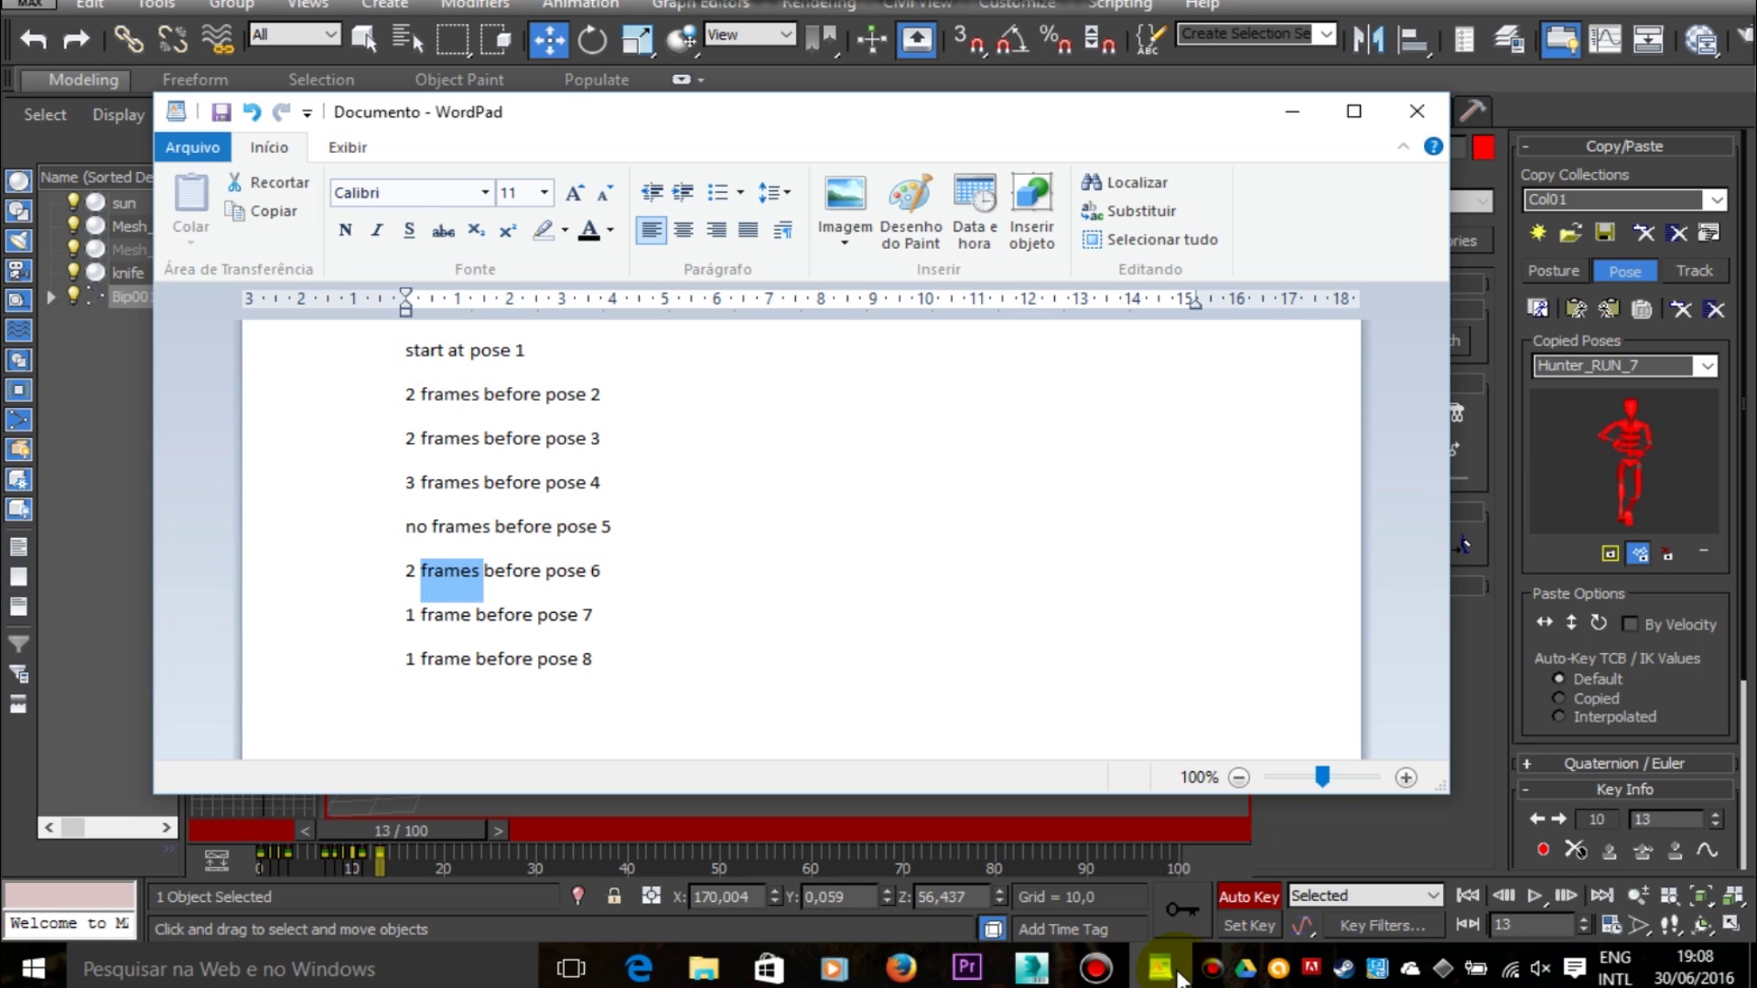
click(1179, 976)
drag(492, 822, 508, 822)
click(1707, 365)
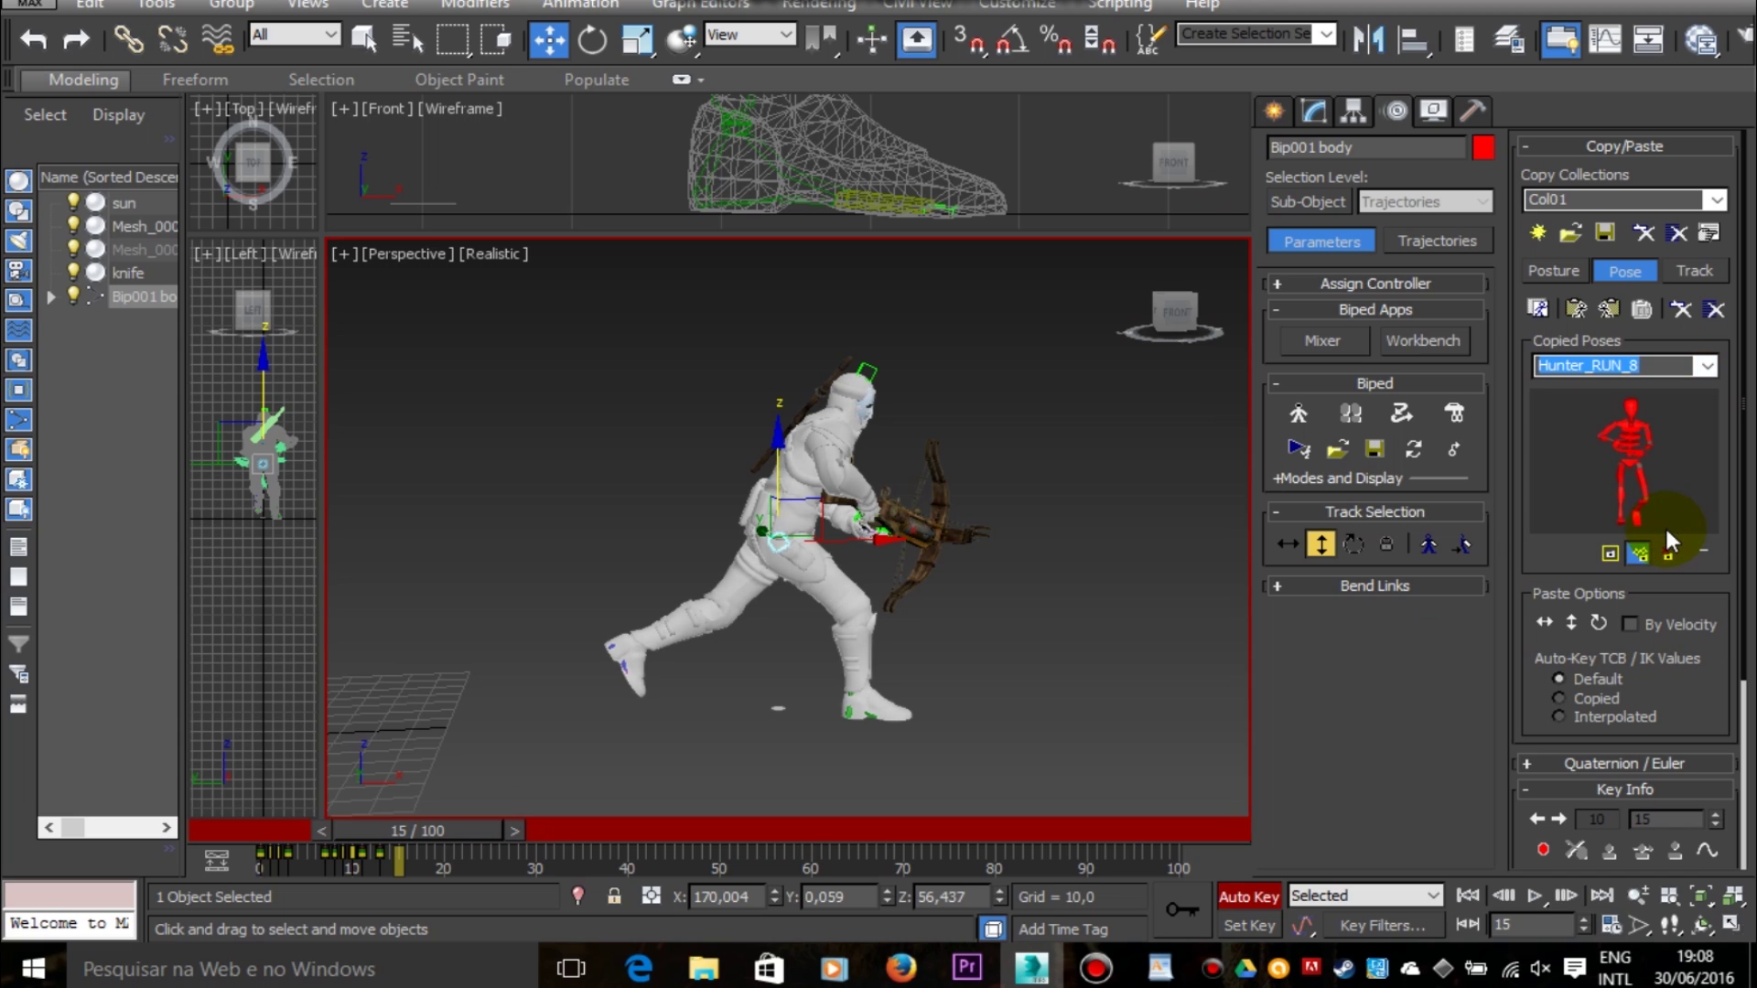
click(1575, 309)
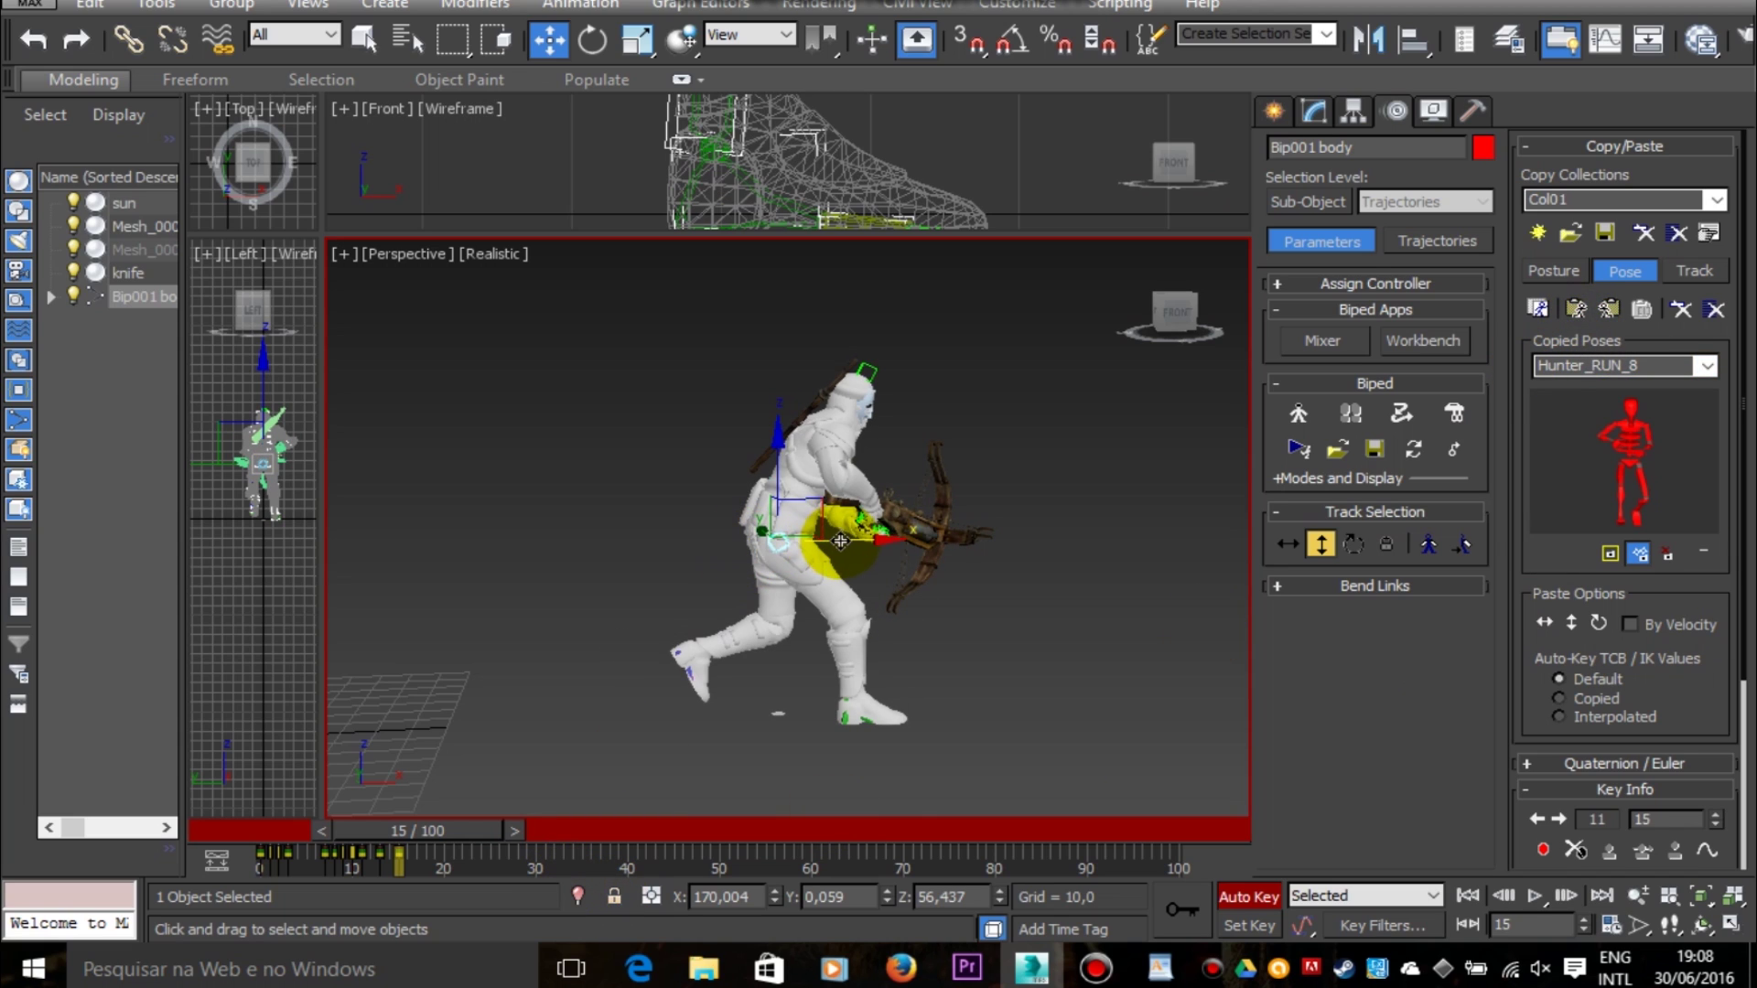
Step: Move the biped body forward and adjust its height at frame 15, and scrub back to frame 0 to review the run
drag(840, 540, 852, 541)
mouse_move(438, 834)
mouse_down()
mouse_move(419, 832)
mouse_move(448, 821)
mouse_move(419, 819)
mouse_move(448, 818)
mouse_move(421, 816)
mouse_move(454, 816)
mouse_up()
key(w)
click(789, 469)
drag(789, 470, 799, 466)
drag(439, 833, 287, 827)
key(w)
Step: Set the animation's end time to frame 20 in the time configuration
click(1611, 924)
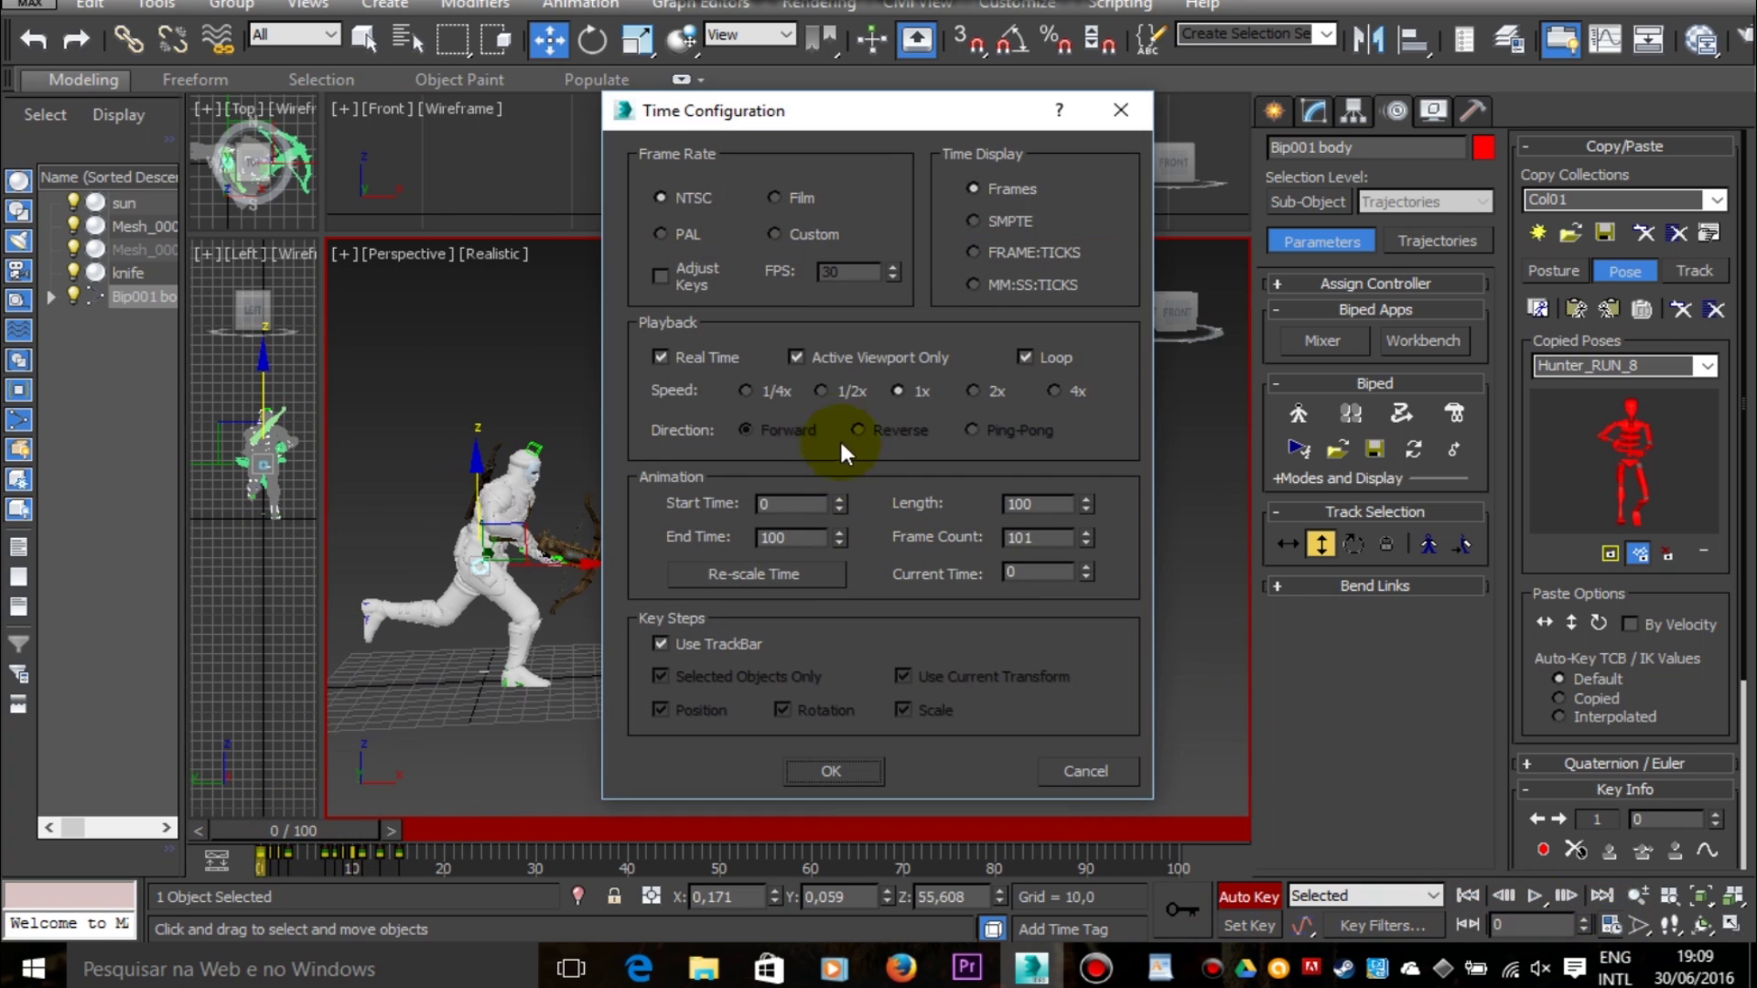
double_click(793, 537)
text(20)
click(842, 773)
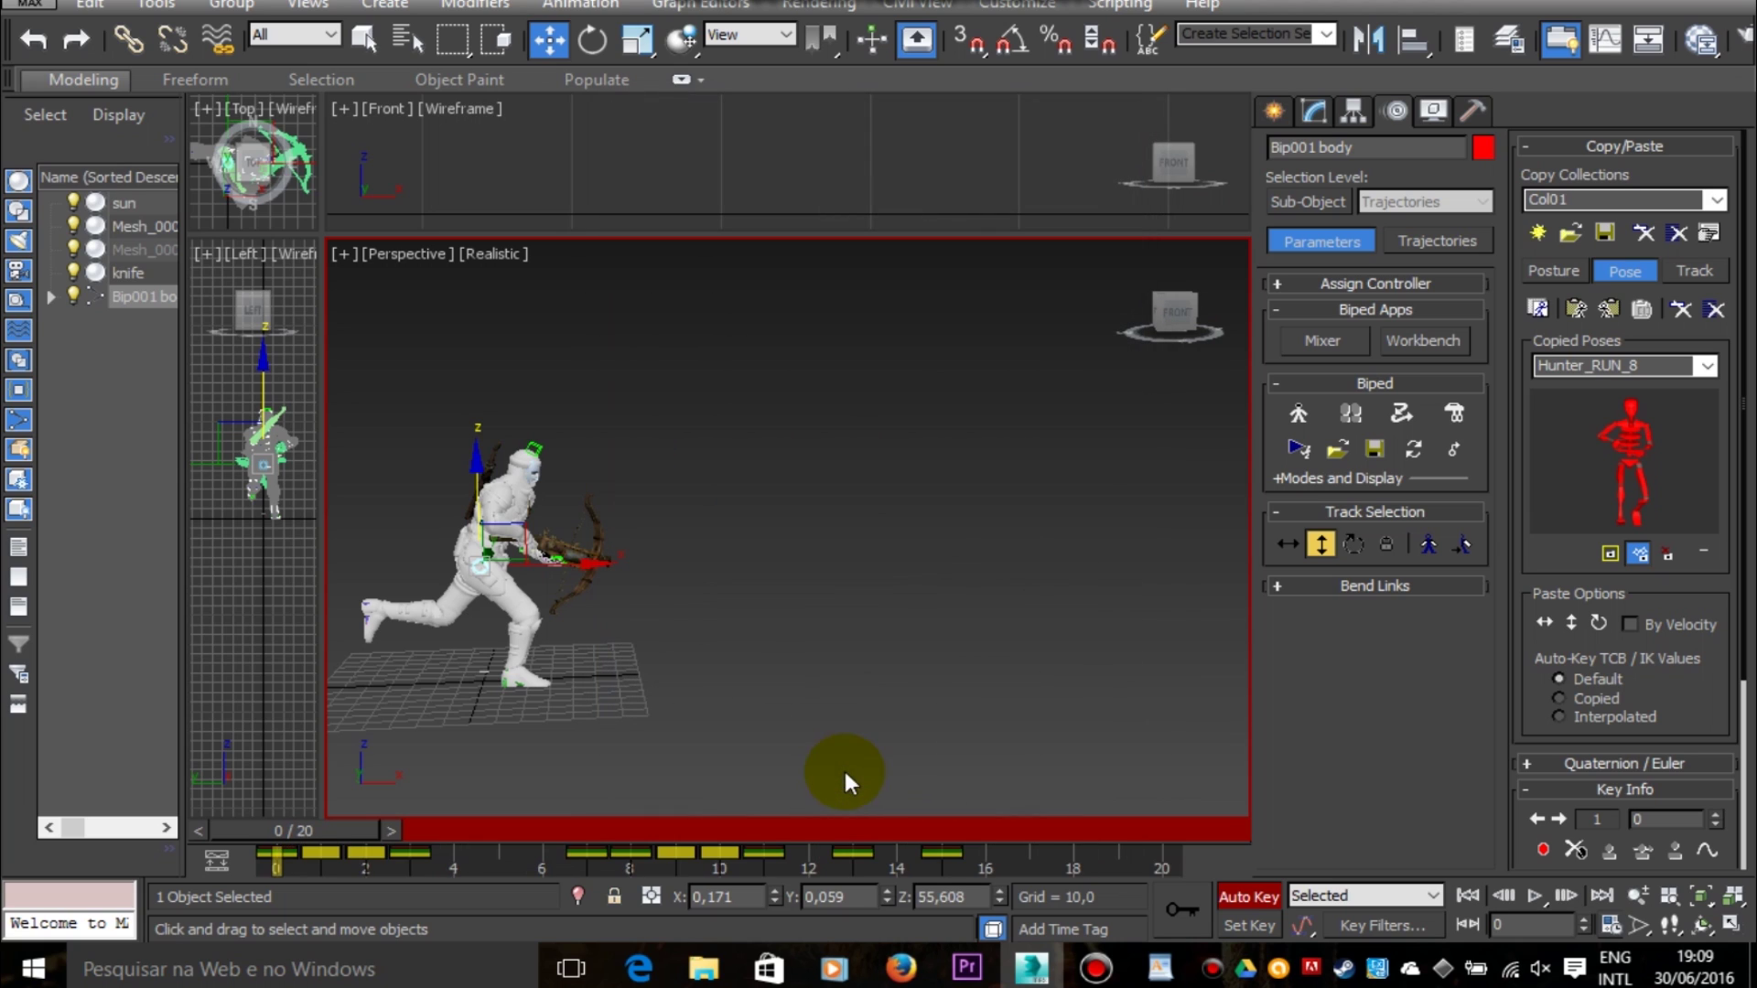